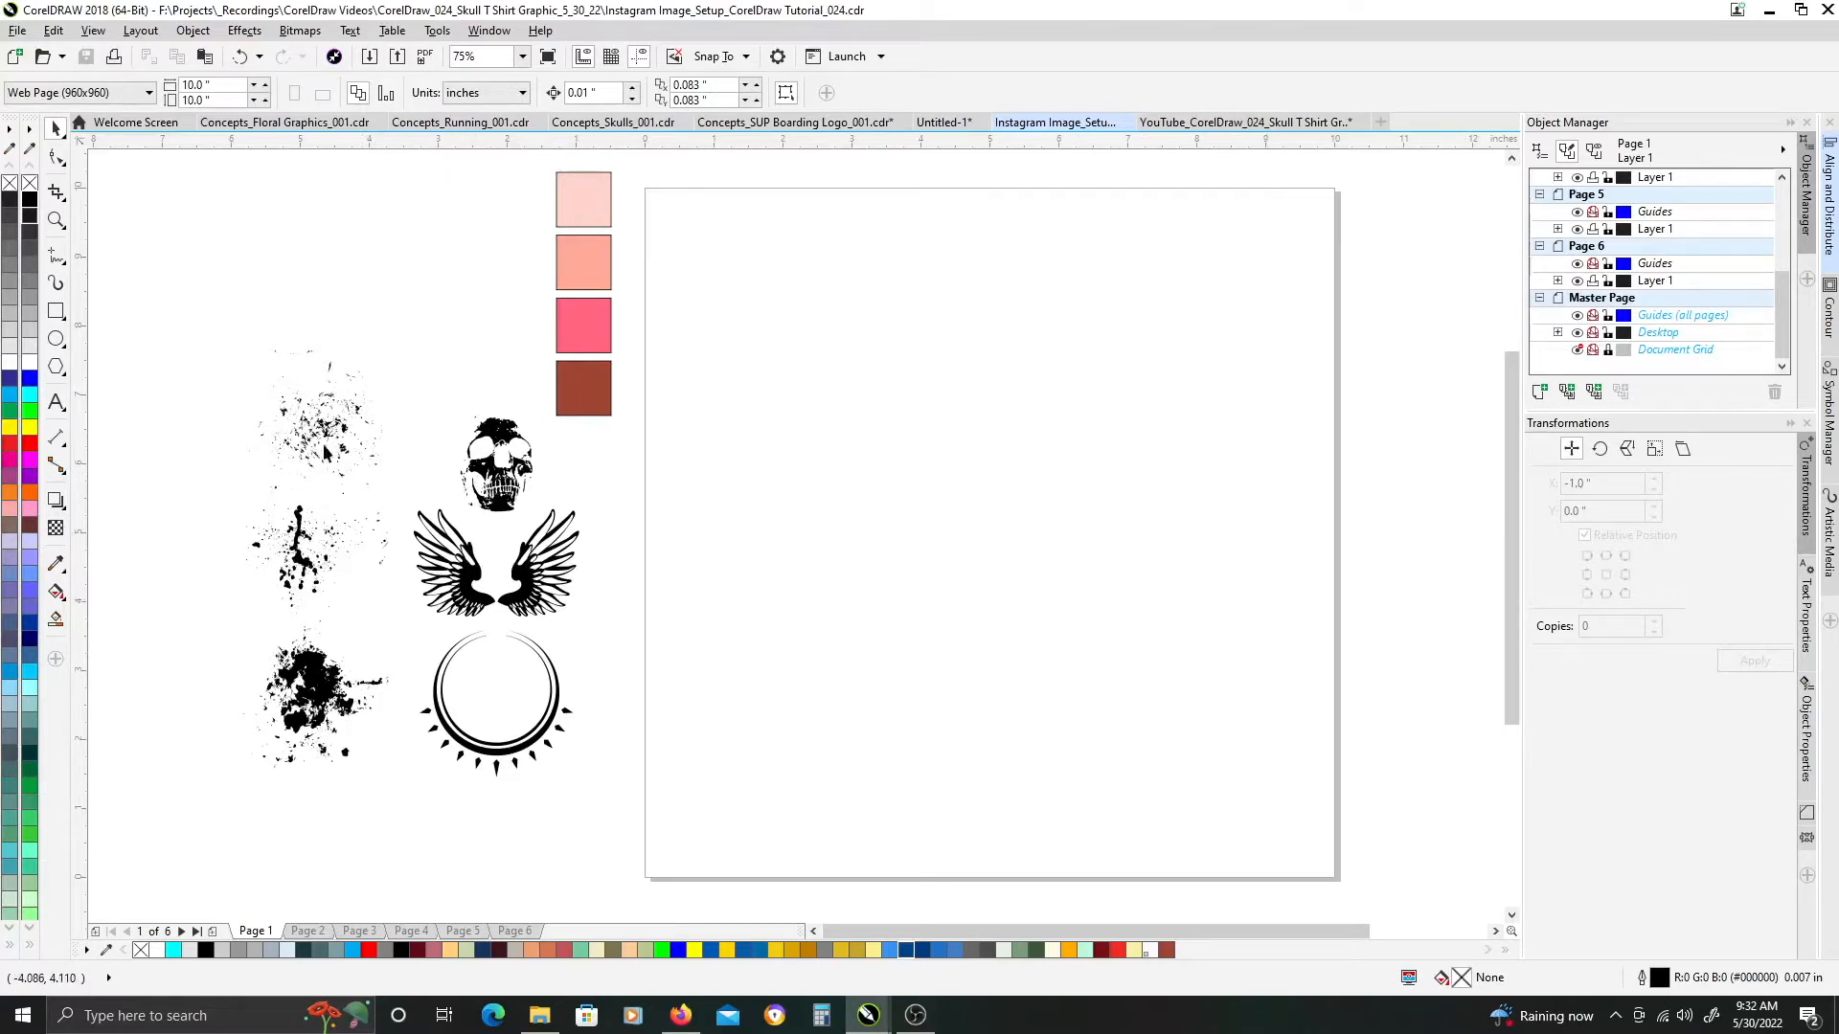
Examine the skull, wings, spiked ring, splatter artwork and colour swatches beside the page
{"action": "scroll", "coordinate": [566, 504], "scroll_direction": "up", "scroll_amount": 3}
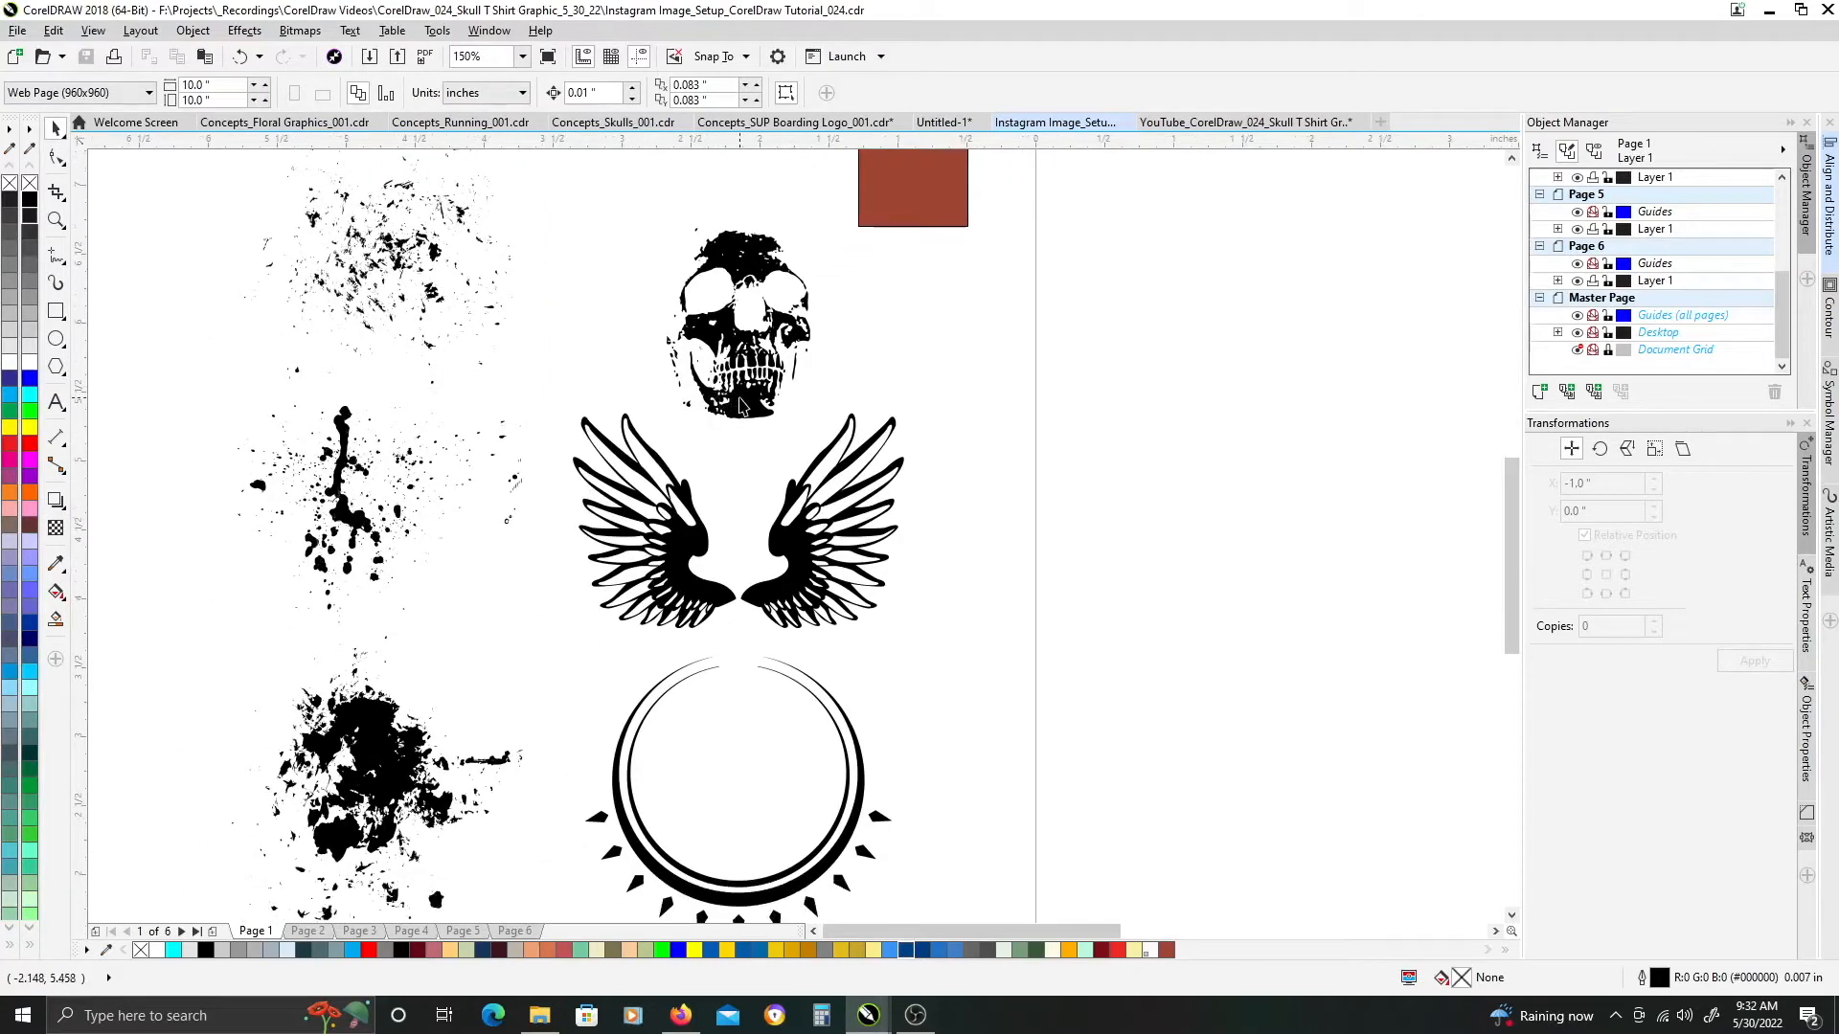
{"action": "left_click", "coordinate": [747, 407]}
{"action": "left_click", "coordinate": [684, 552]}
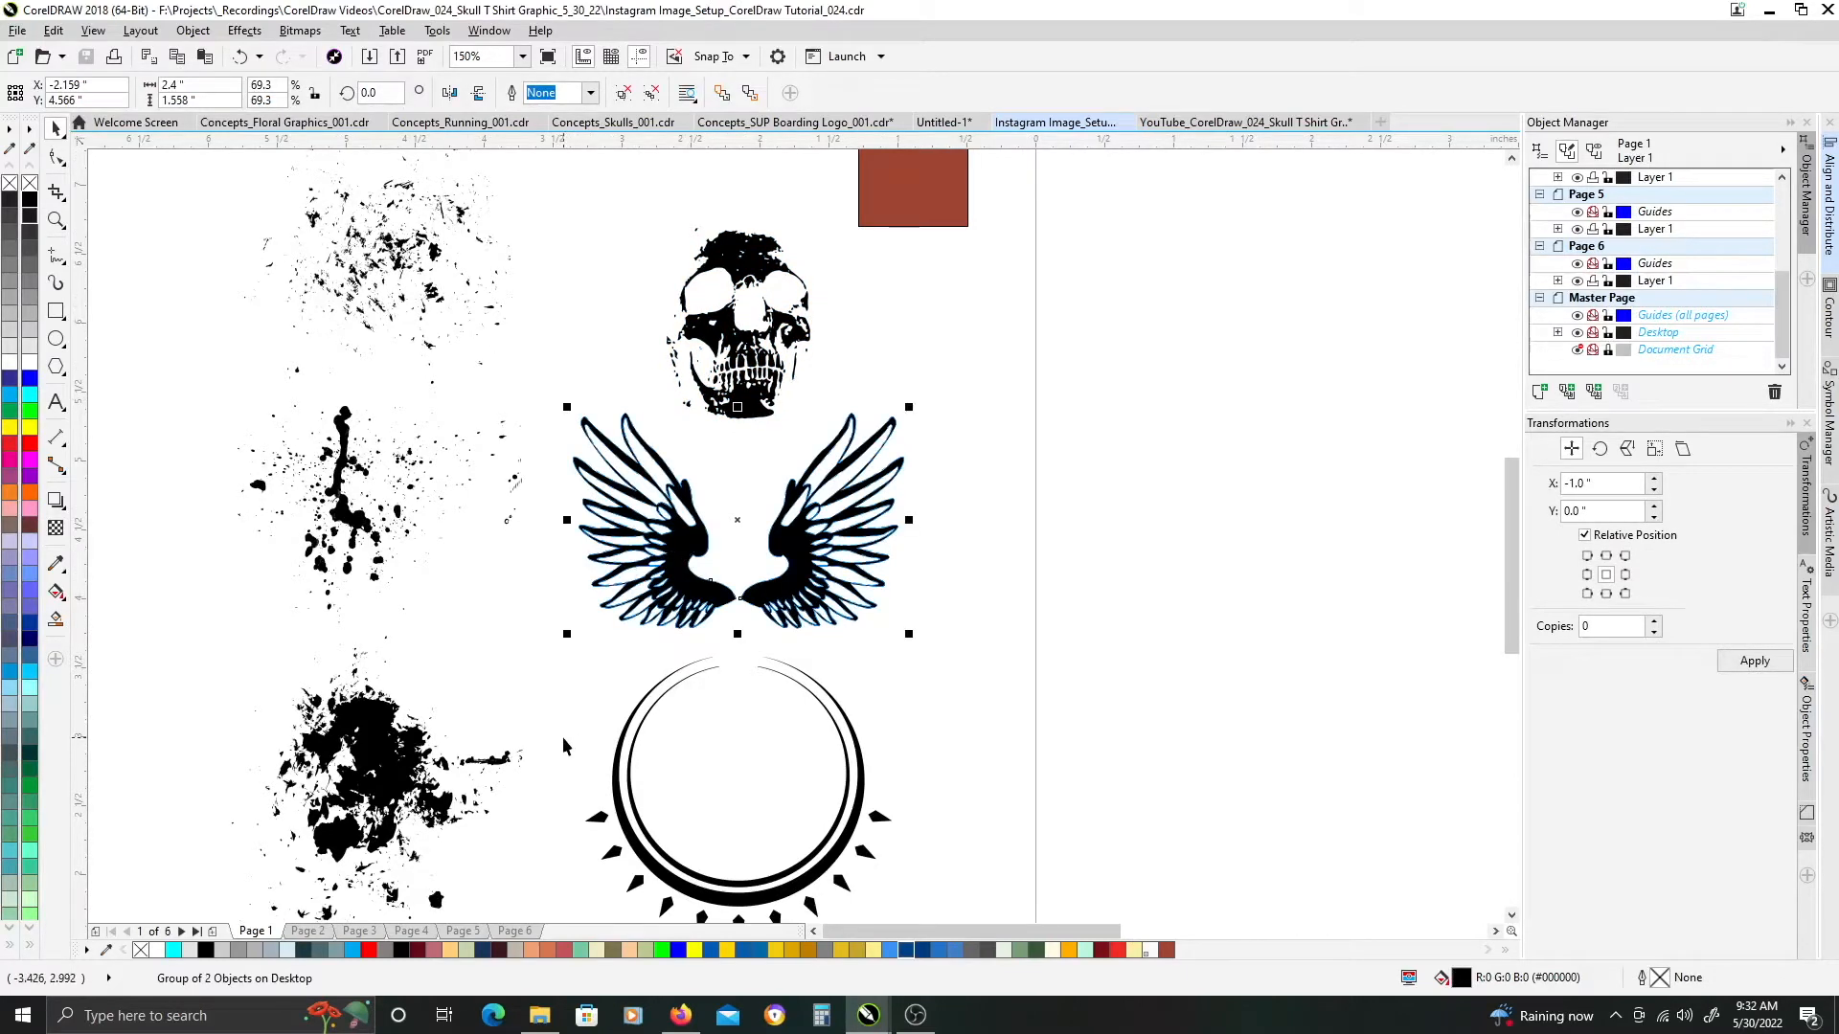
{"action": "scroll", "coordinate": [593, 691], "scroll_direction": "down", "scroll_amount": 1}
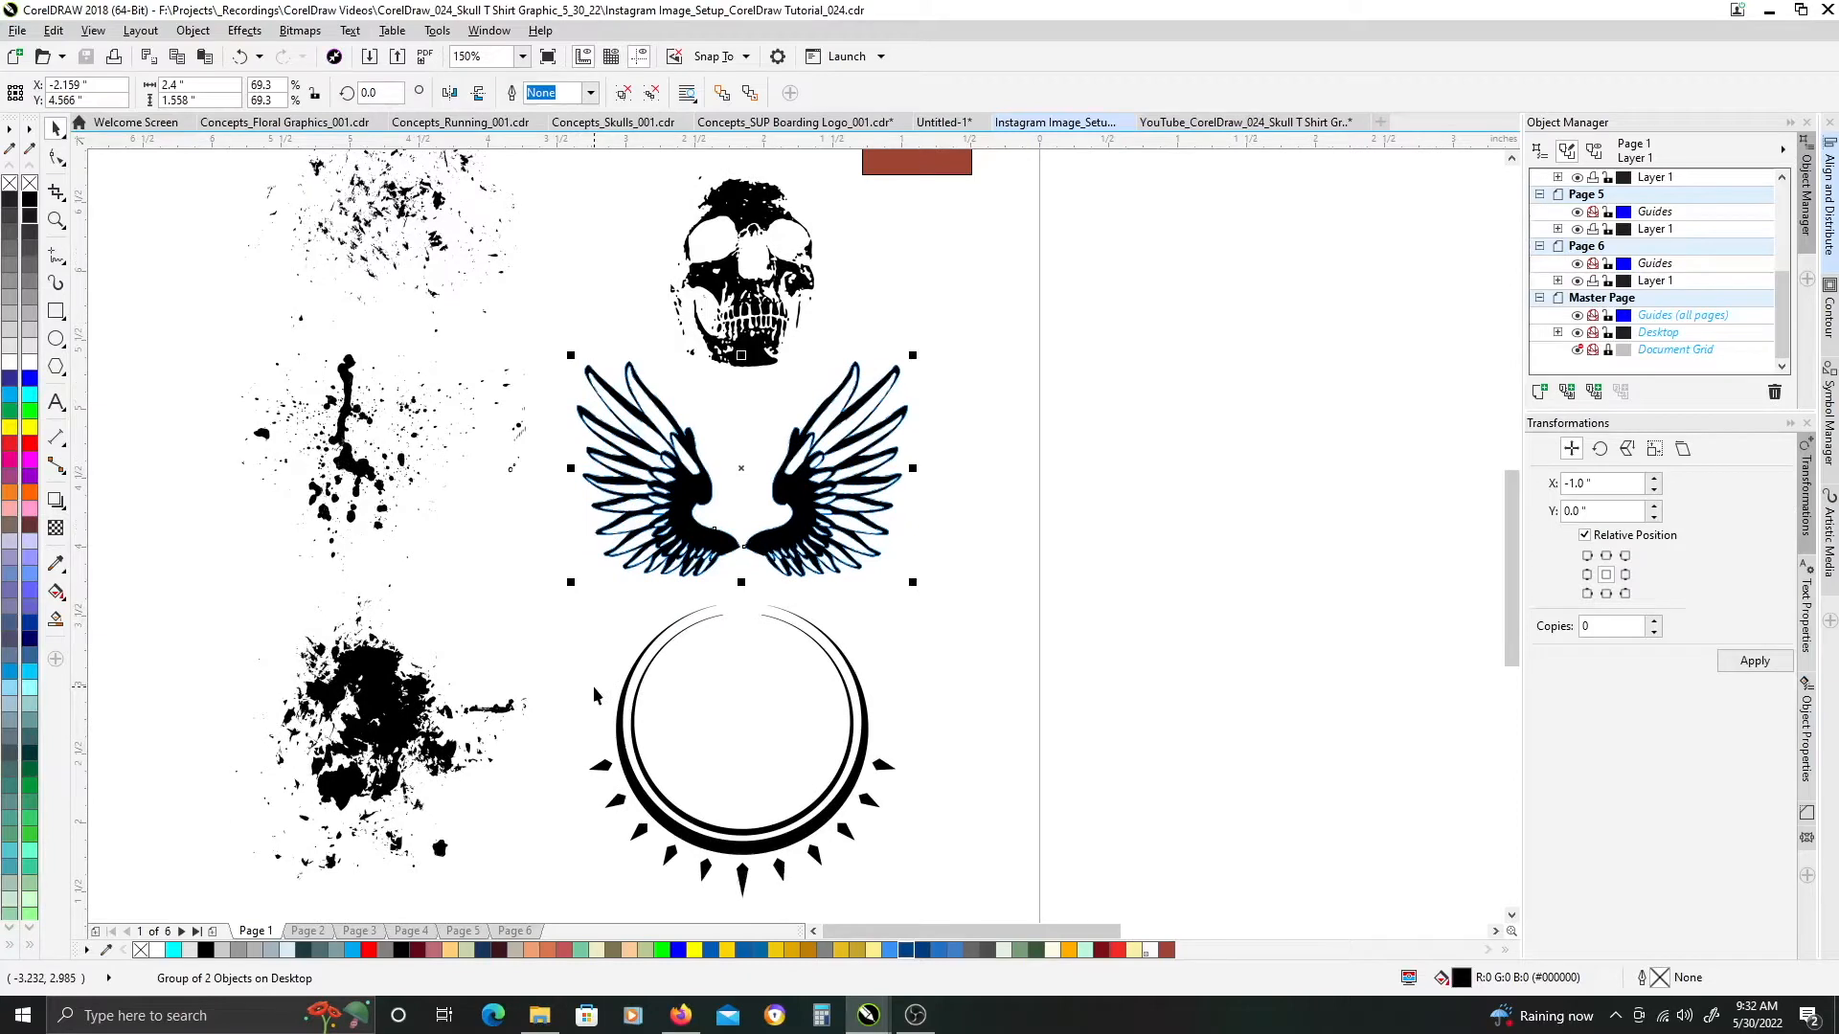
{"action": "left_click_drag", "start_coordinate": [729, 590], "coordinate": [746, 673]}
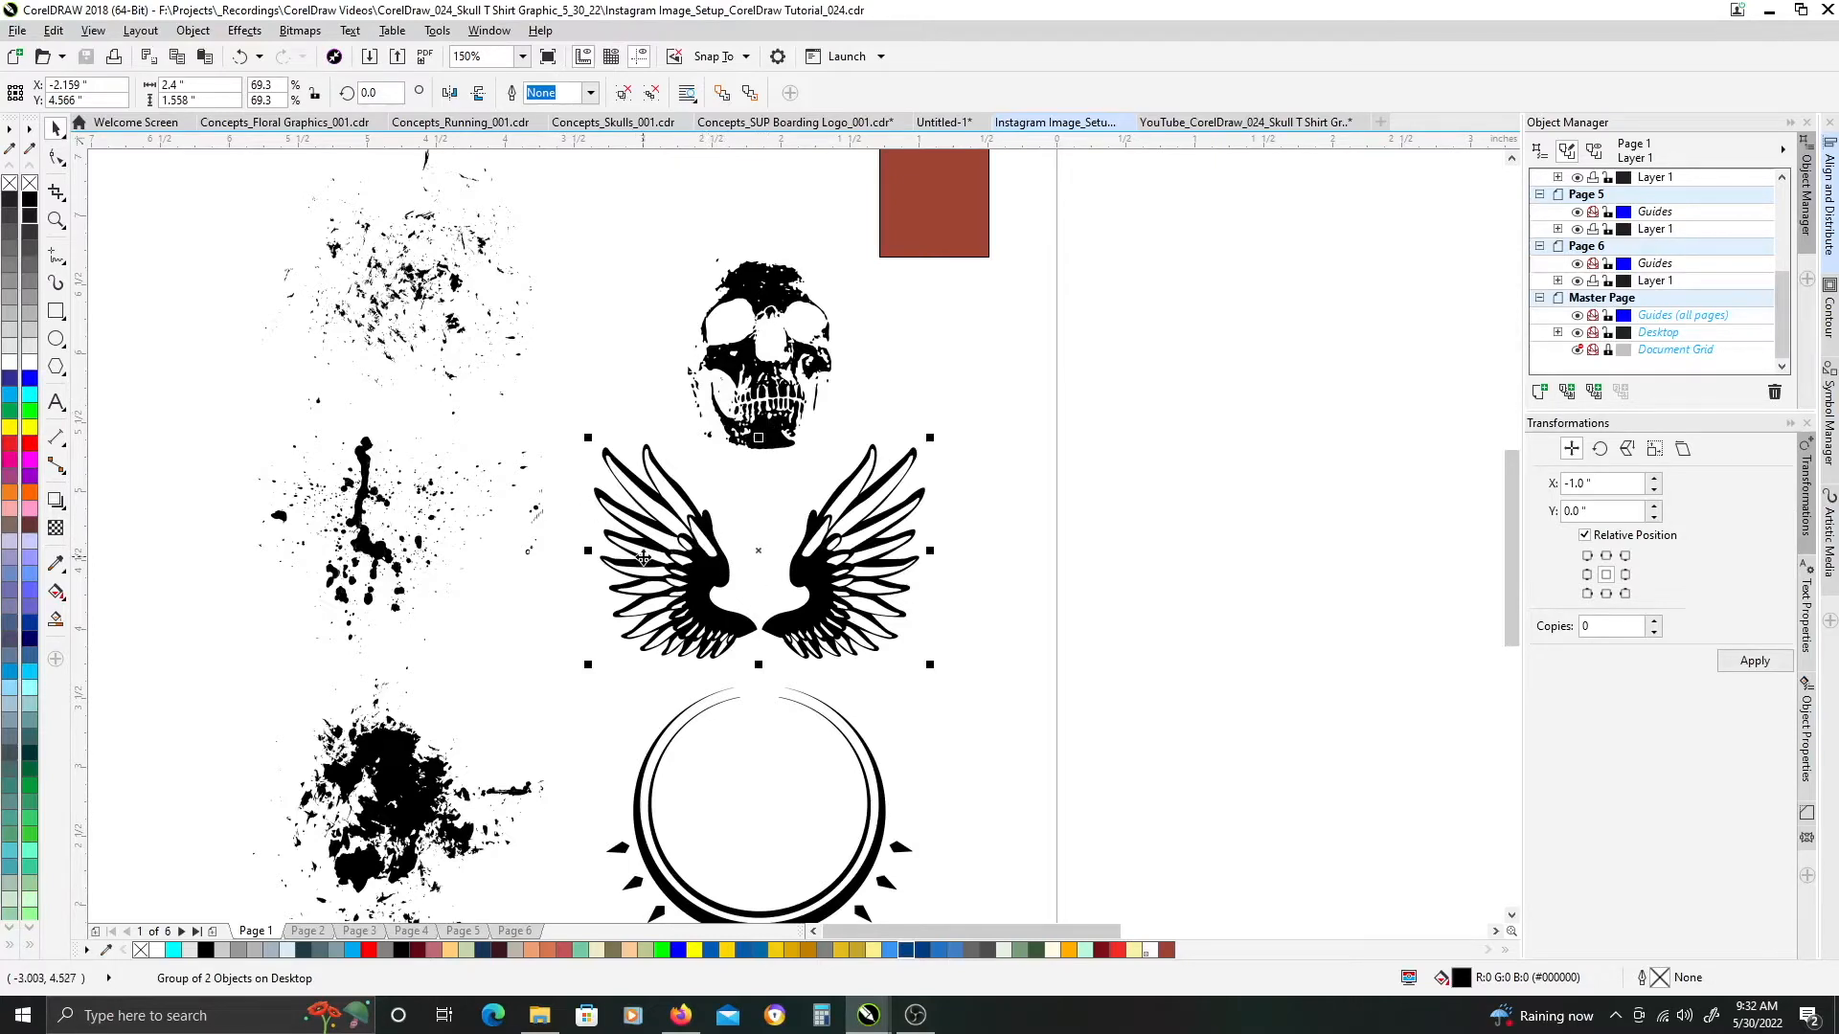
{"action": "left_click_drag", "start_coordinate": [774, 595], "coordinate": [716, 545]}
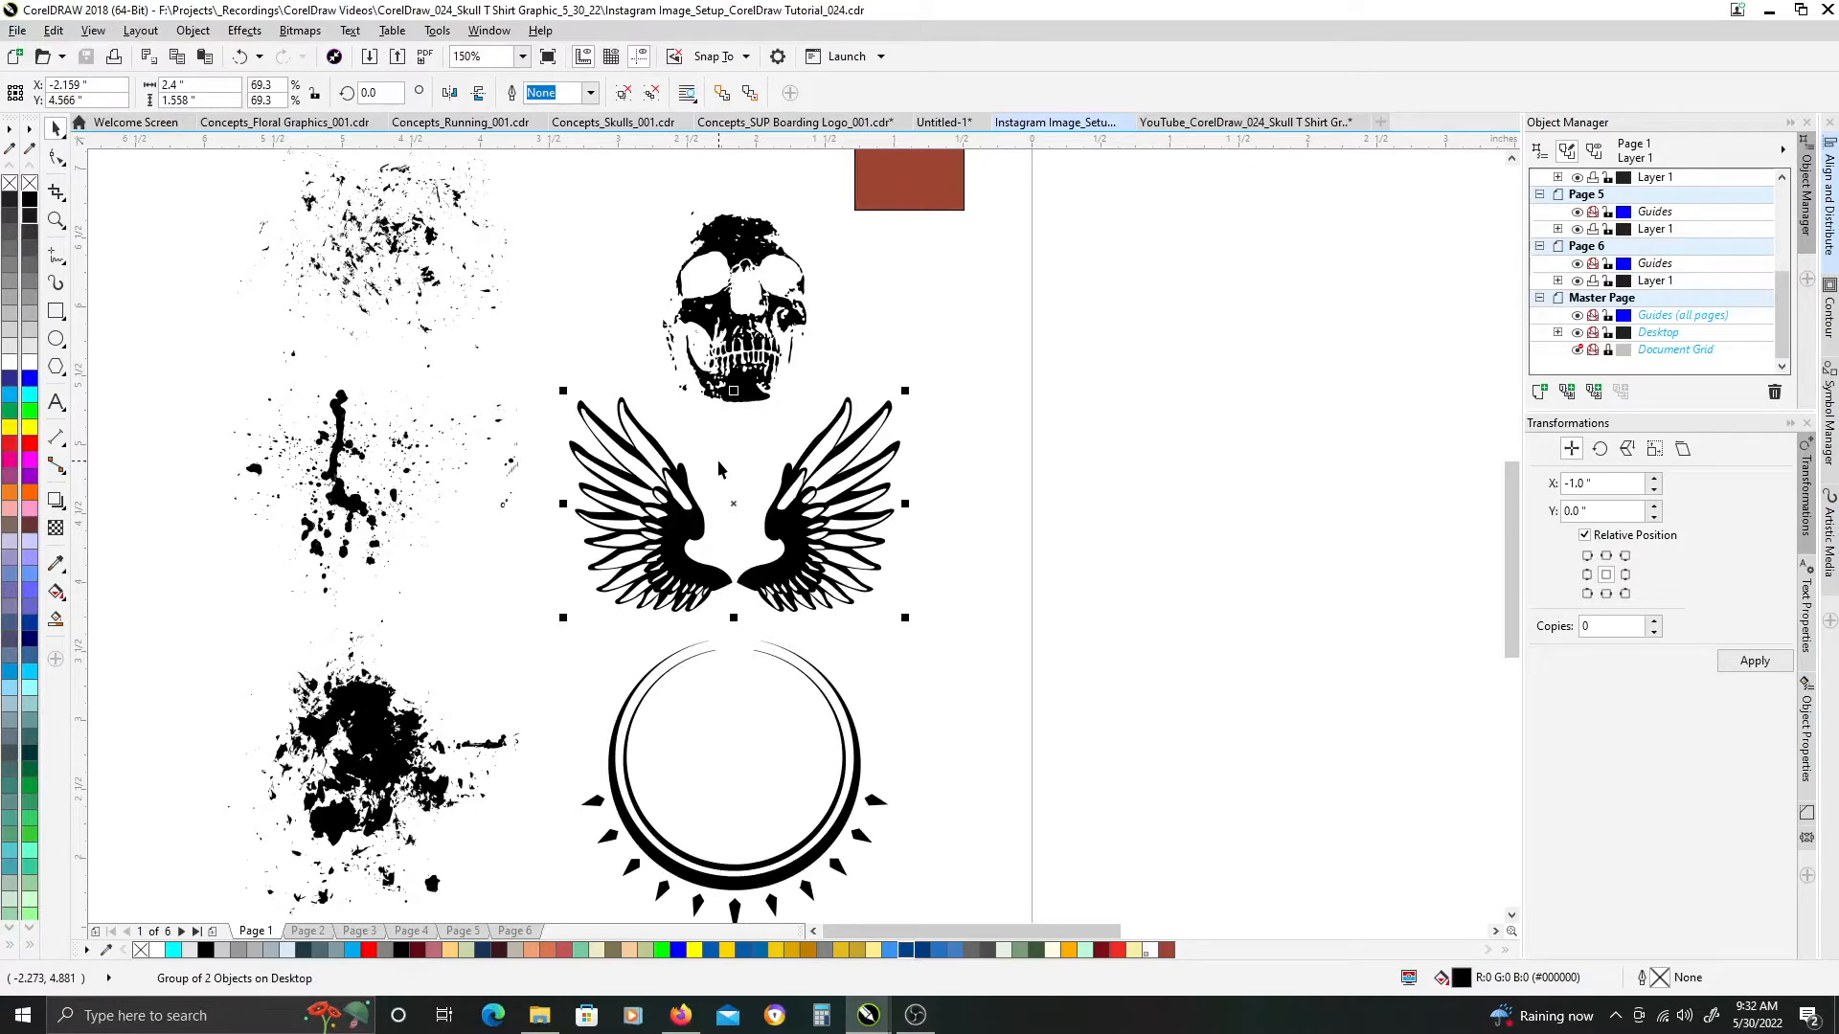
{"action": "scroll", "coordinate": [716, 459], "scroll_direction": "down", "scroll_amount": 2}
{"action": "left_click_drag", "start_coordinate": [855, 537], "coordinate": [630, 528]}
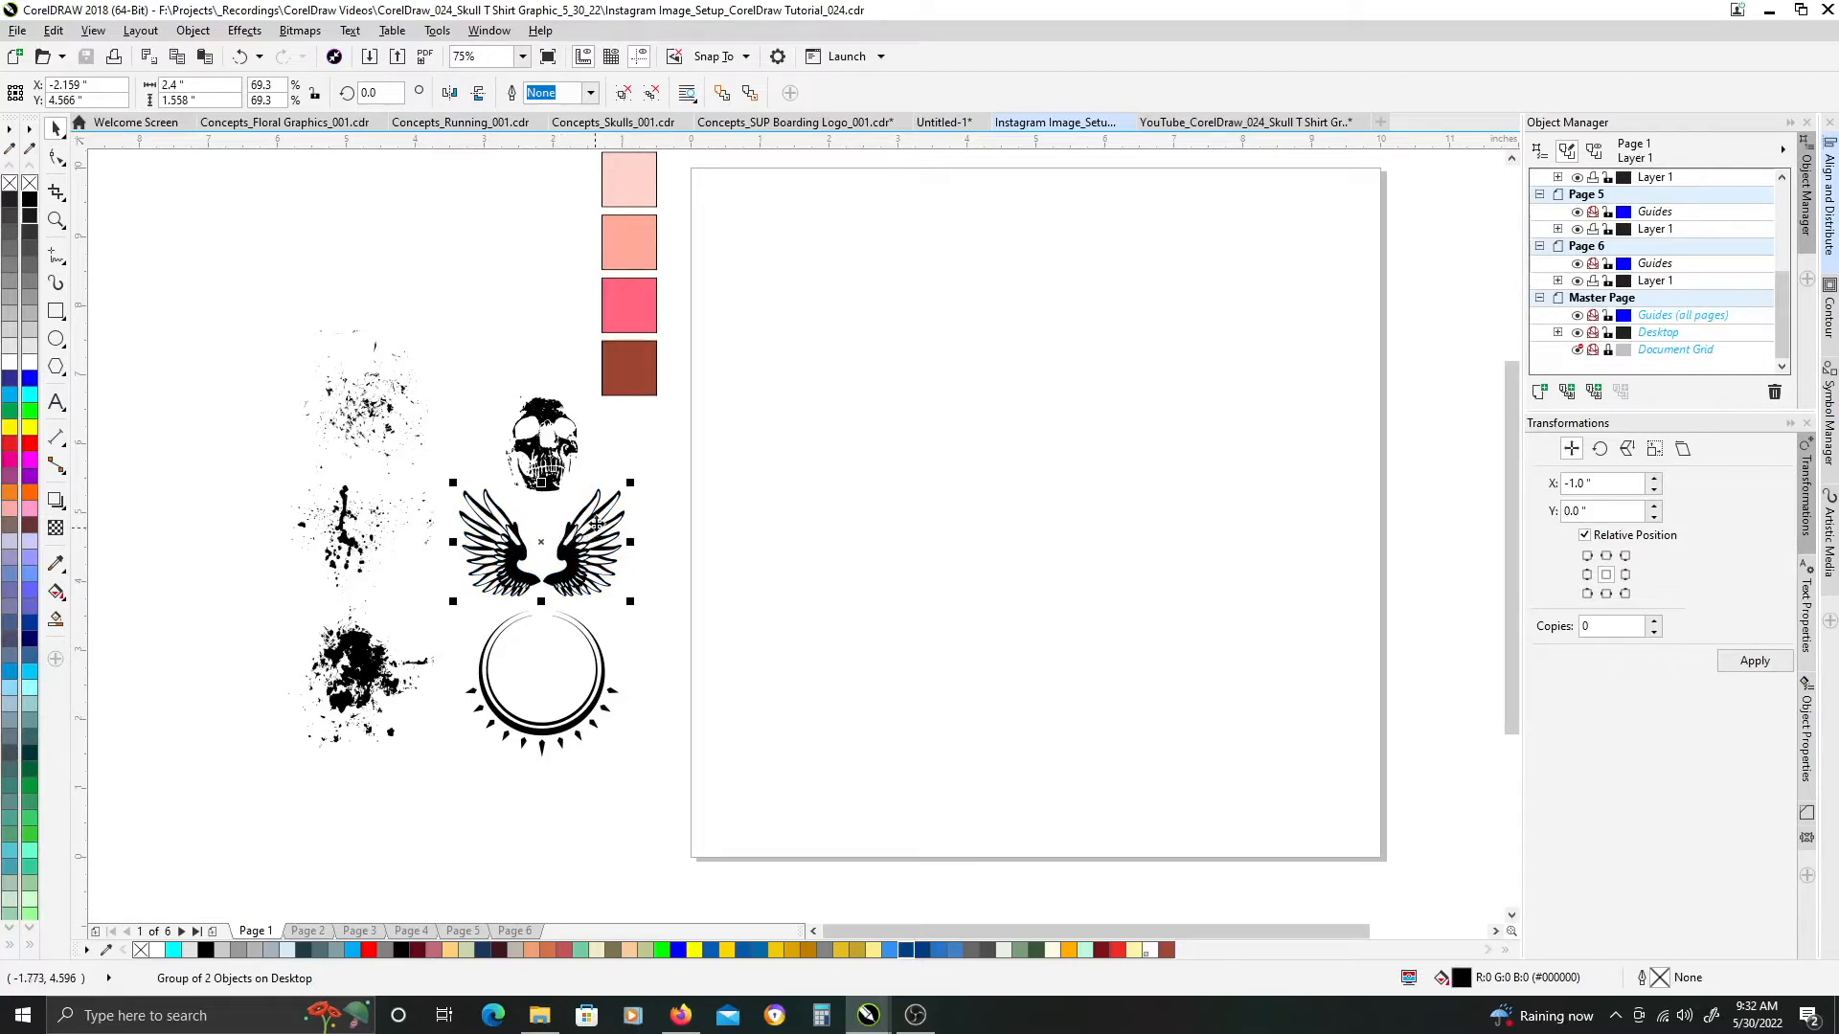
{"action": "left_click_drag", "start_coordinate": [655, 458], "coordinate": [629, 514]}
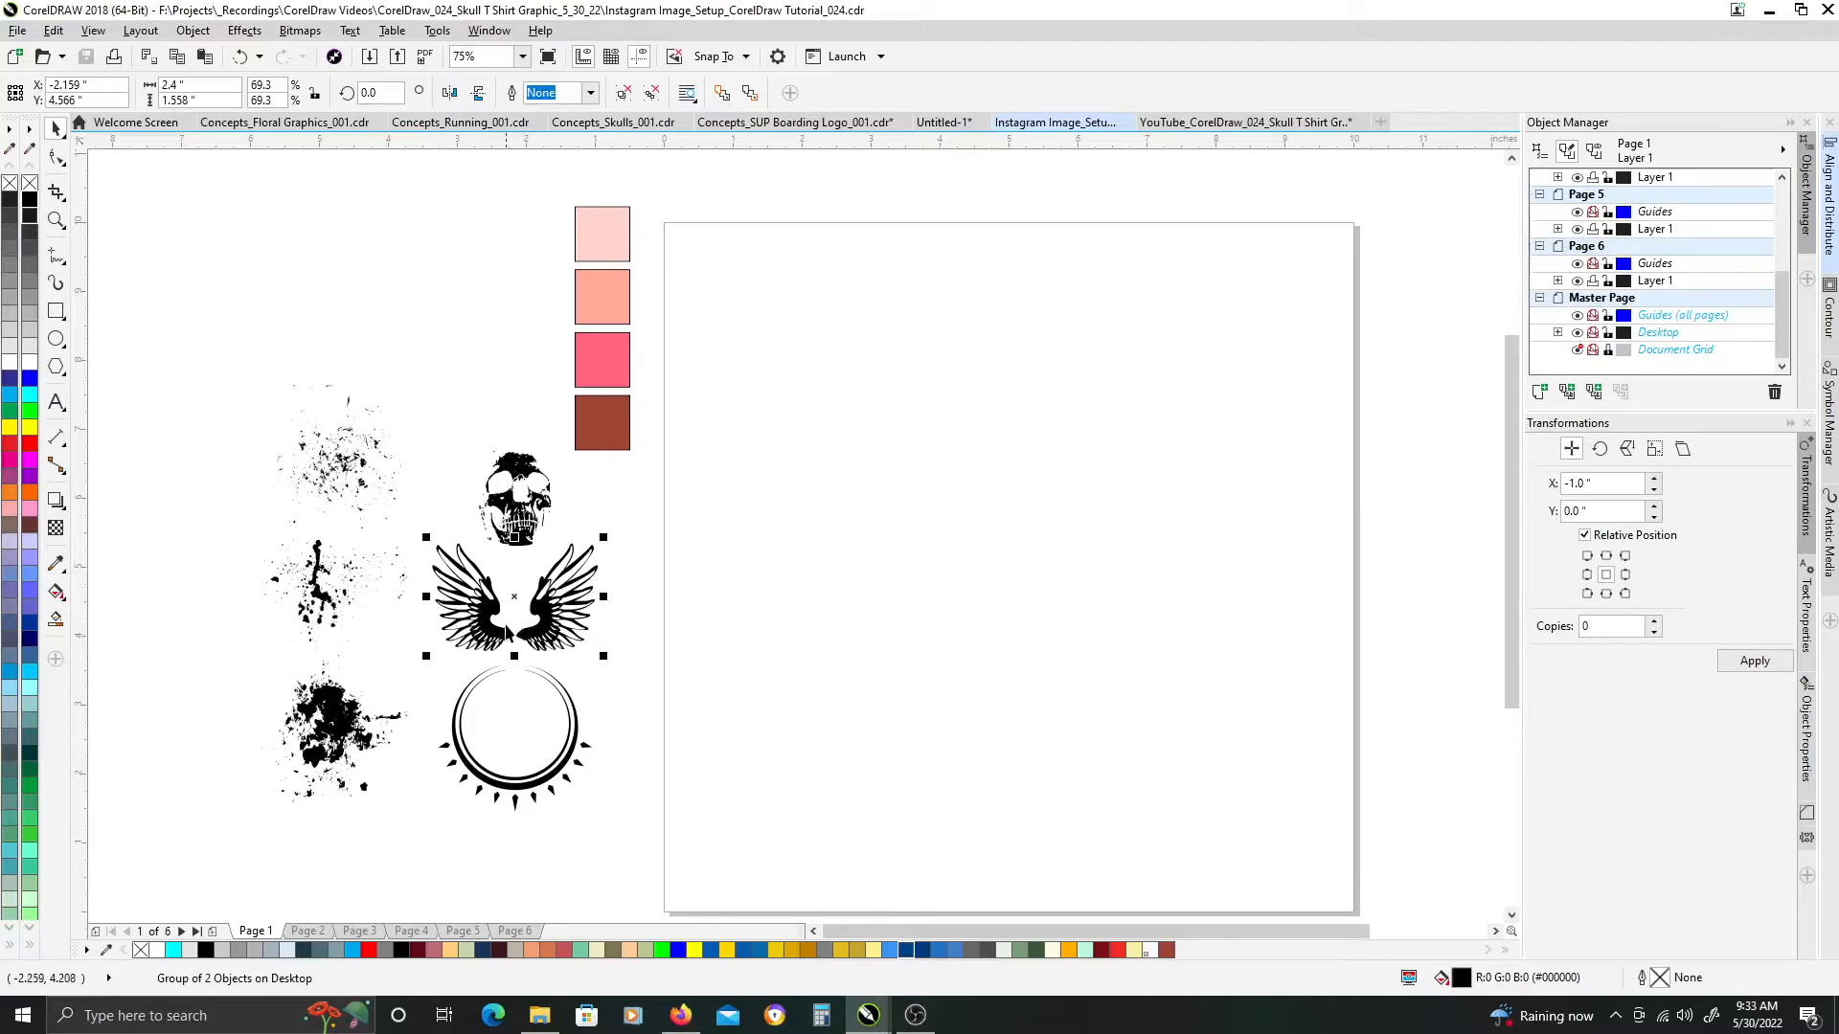
Place a copy of the spiked ring at the centre of the page and enlarge it to about 3.29 by 3.14 inches
{"action": "left_click_drag", "start_coordinate": [539, 791], "coordinate": [1041, 646]}
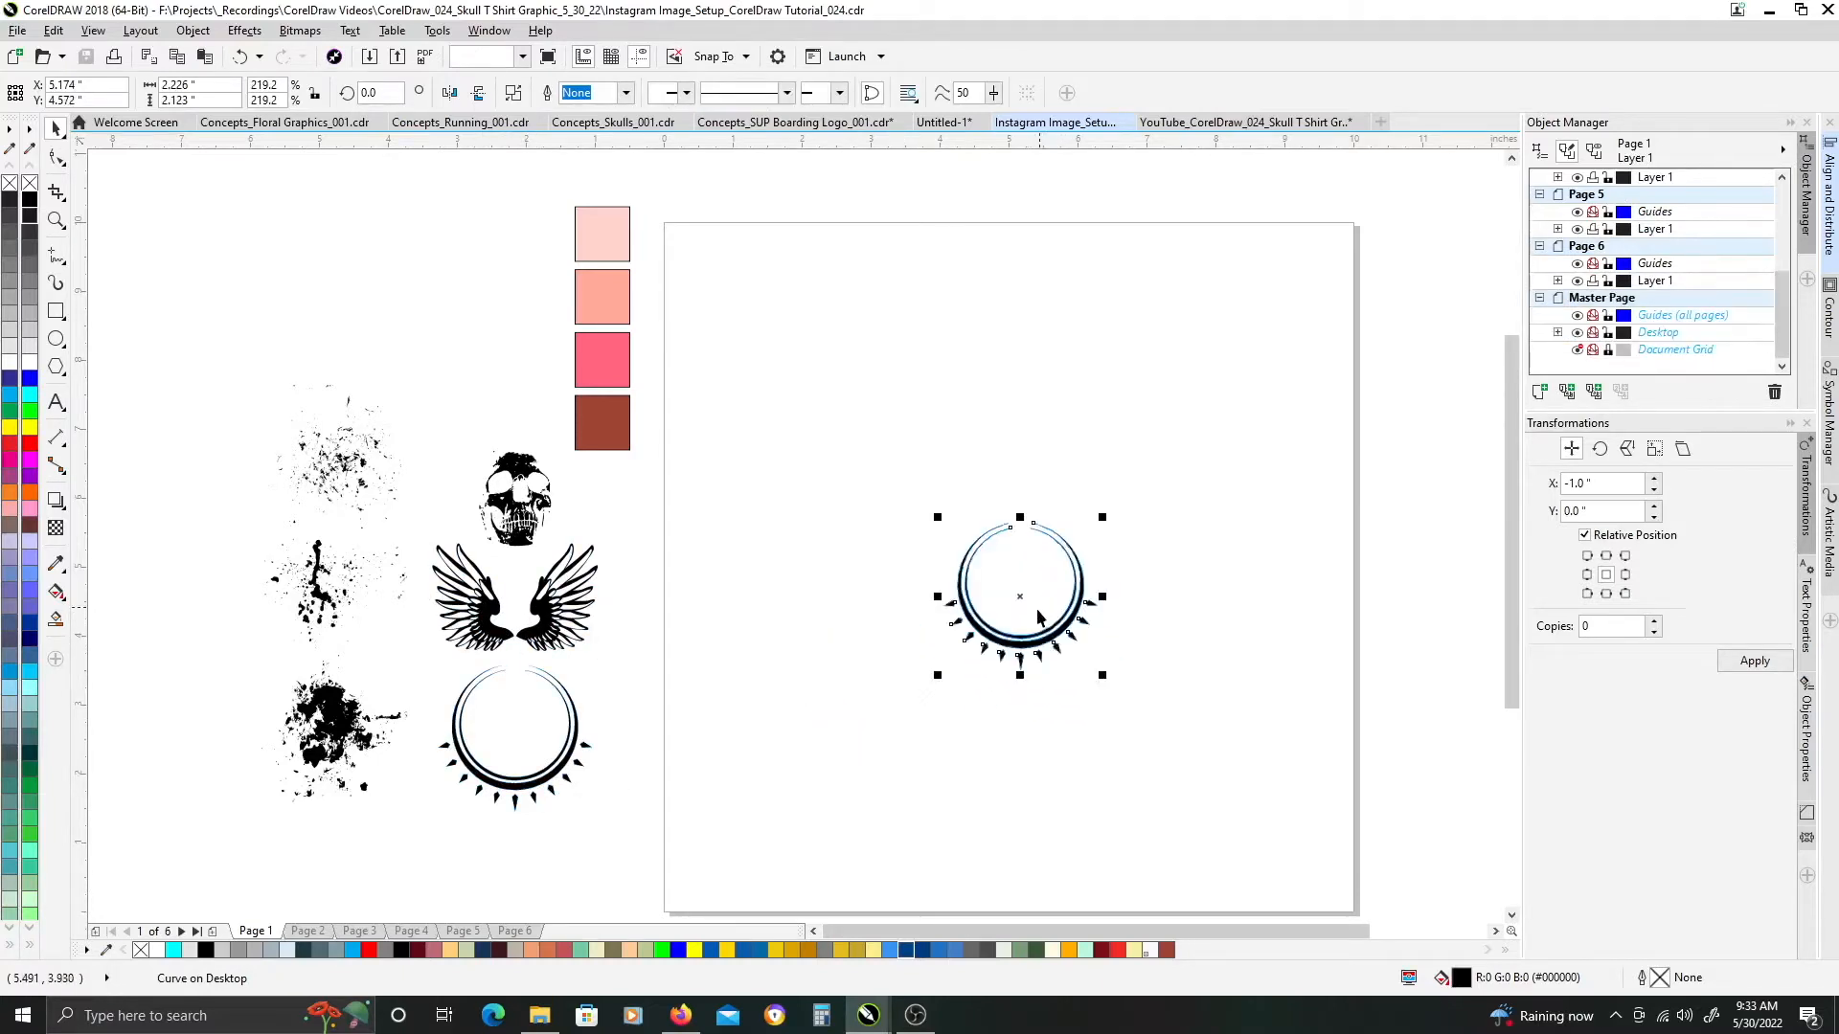
{"action": "key", "text": "p"}
{"action": "left_click_drag", "start_coordinate": [1092, 490], "coordinate": [1130, 453]}
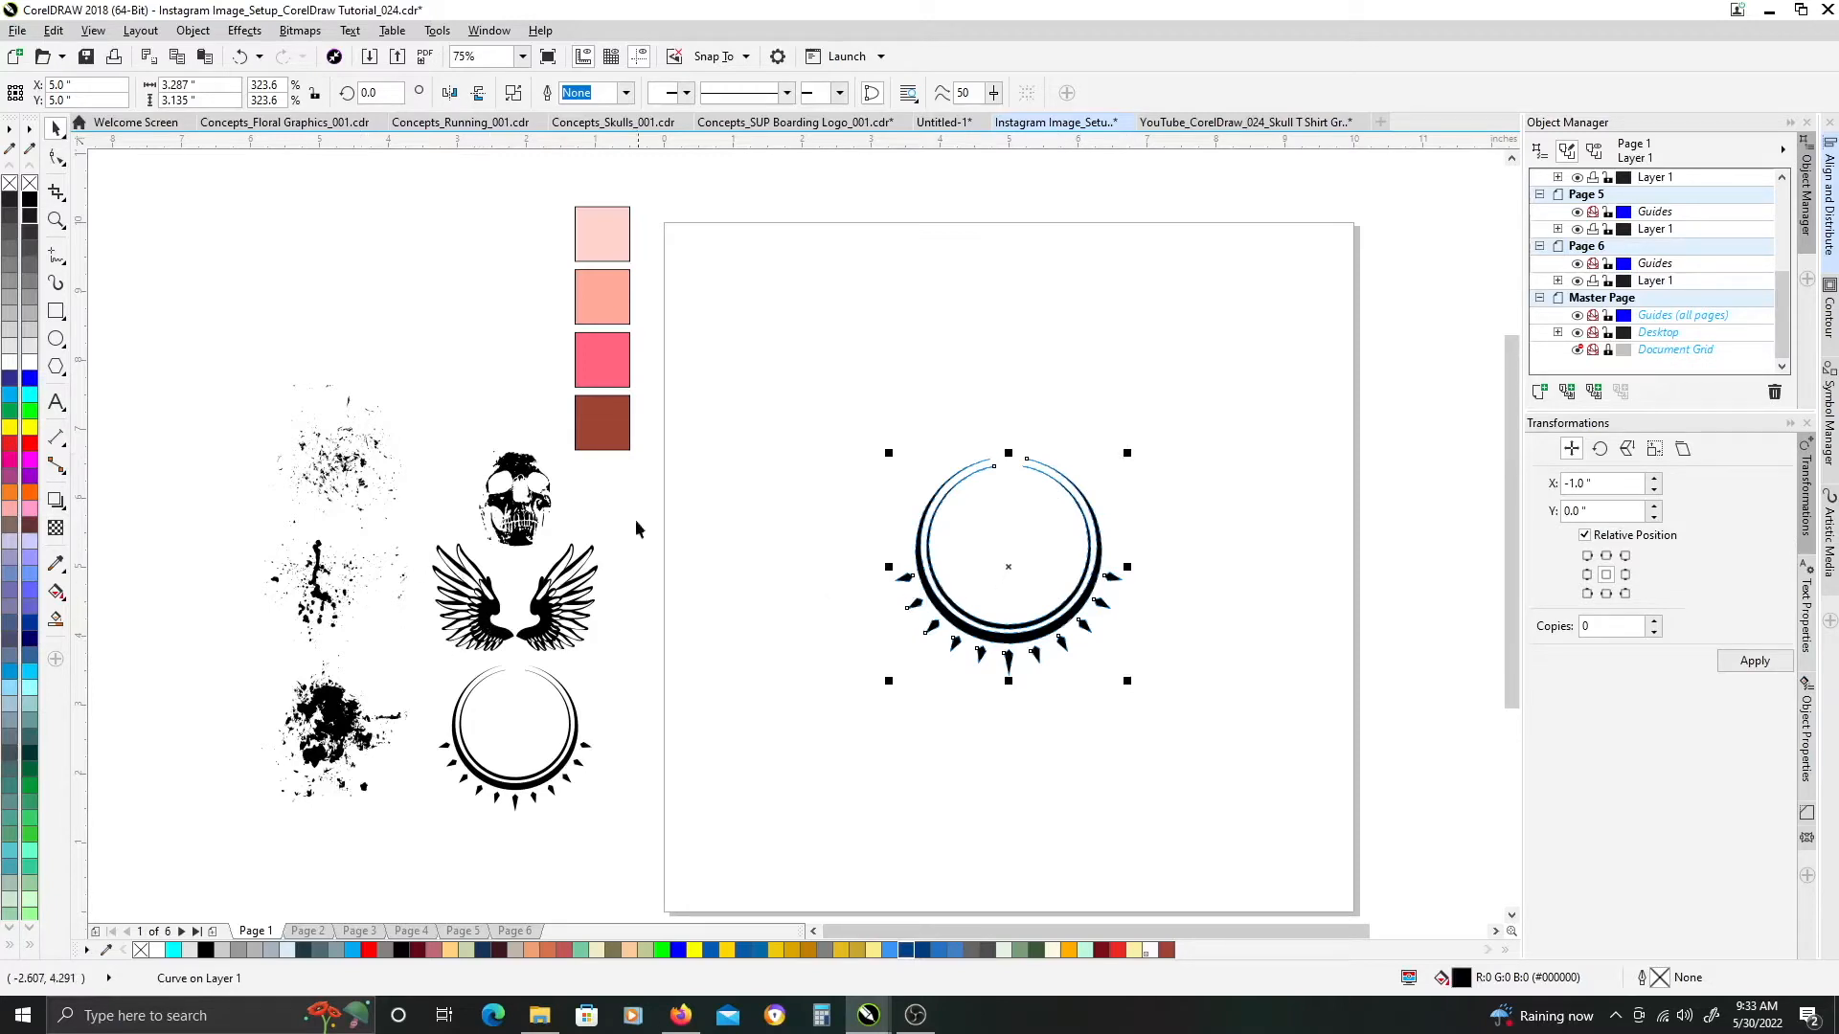
Fill the ring on the page with the brown (#9E4533) of the lowest swatch
{"action": "left_click", "coordinate": [603, 424]}
{"action": "left_click_drag", "start_coordinate": [606, 411], "coordinate": [929, 594]}
{"action": "left_click", "coordinate": [921, 648]}
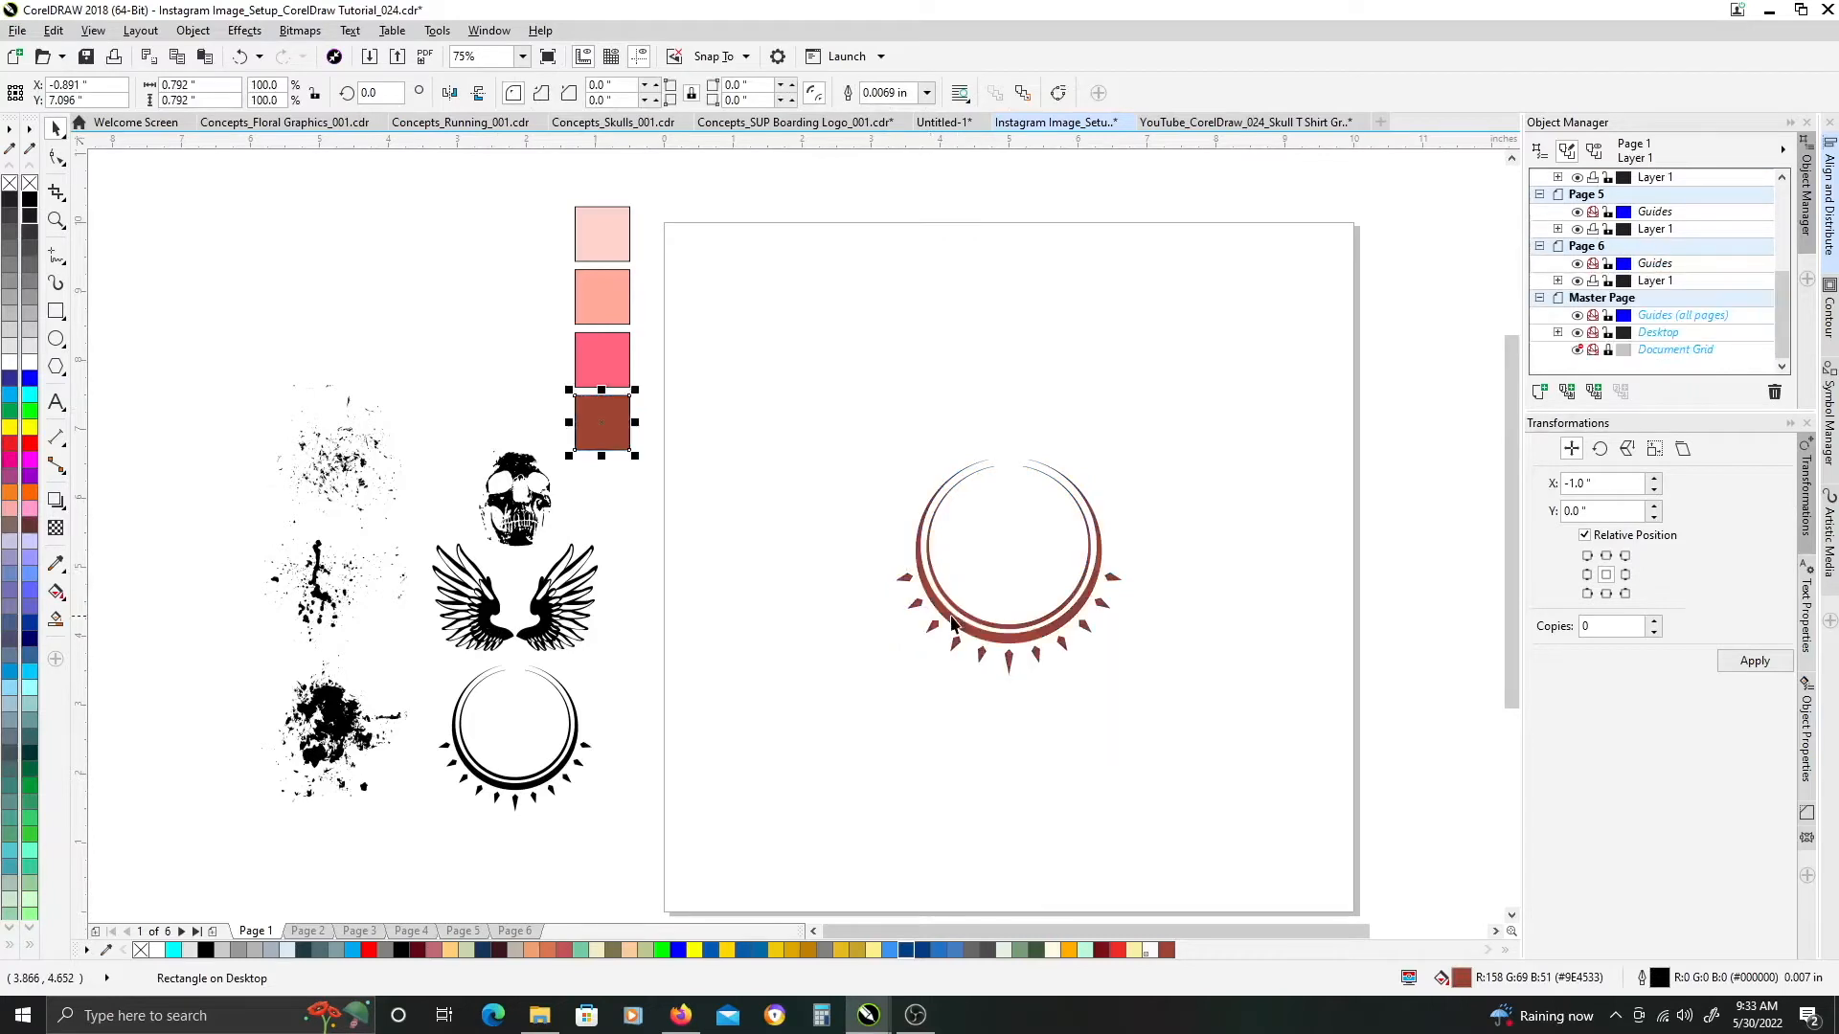
Place a copy of the wings over the ring, centre it horizontally and enlarge it to about 3.09 by 2.01 inches
{"action": "left_click", "coordinate": [533, 629]}
{"action": "left_click_drag", "start_coordinate": [533, 629], "coordinate": [1033, 628]}
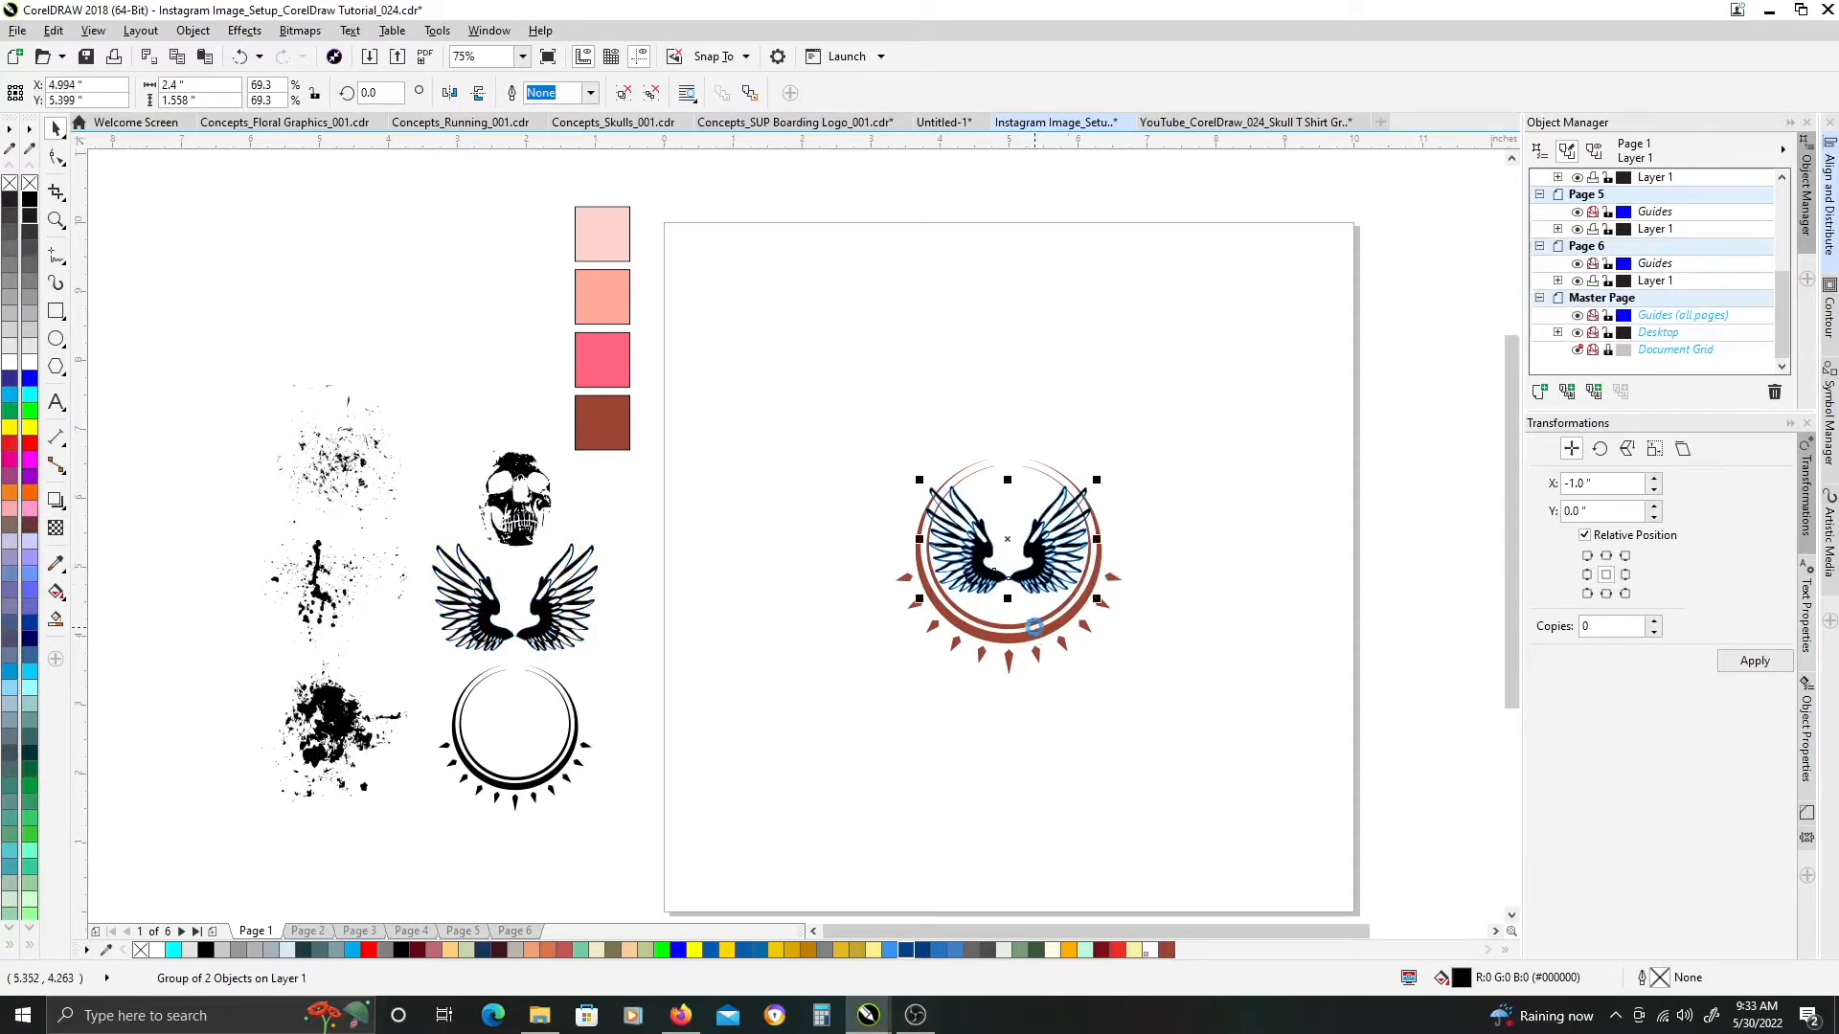
{"action": "key", "text": "p"}
{"action": "left_click_drag", "start_coordinate": [1034, 570], "coordinate": [1035, 551]}
{"action": "left_click_drag", "start_coordinate": [1110, 477], "coordinate": [1121, 465]}
{"action": "left_click_drag", "start_coordinate": [1037, 557], "coordinate": [1039, 552]}
{"action": "scroll", "coordinate": [1041, 552], "scroll_direction": "up", "scroll_amount": 1}
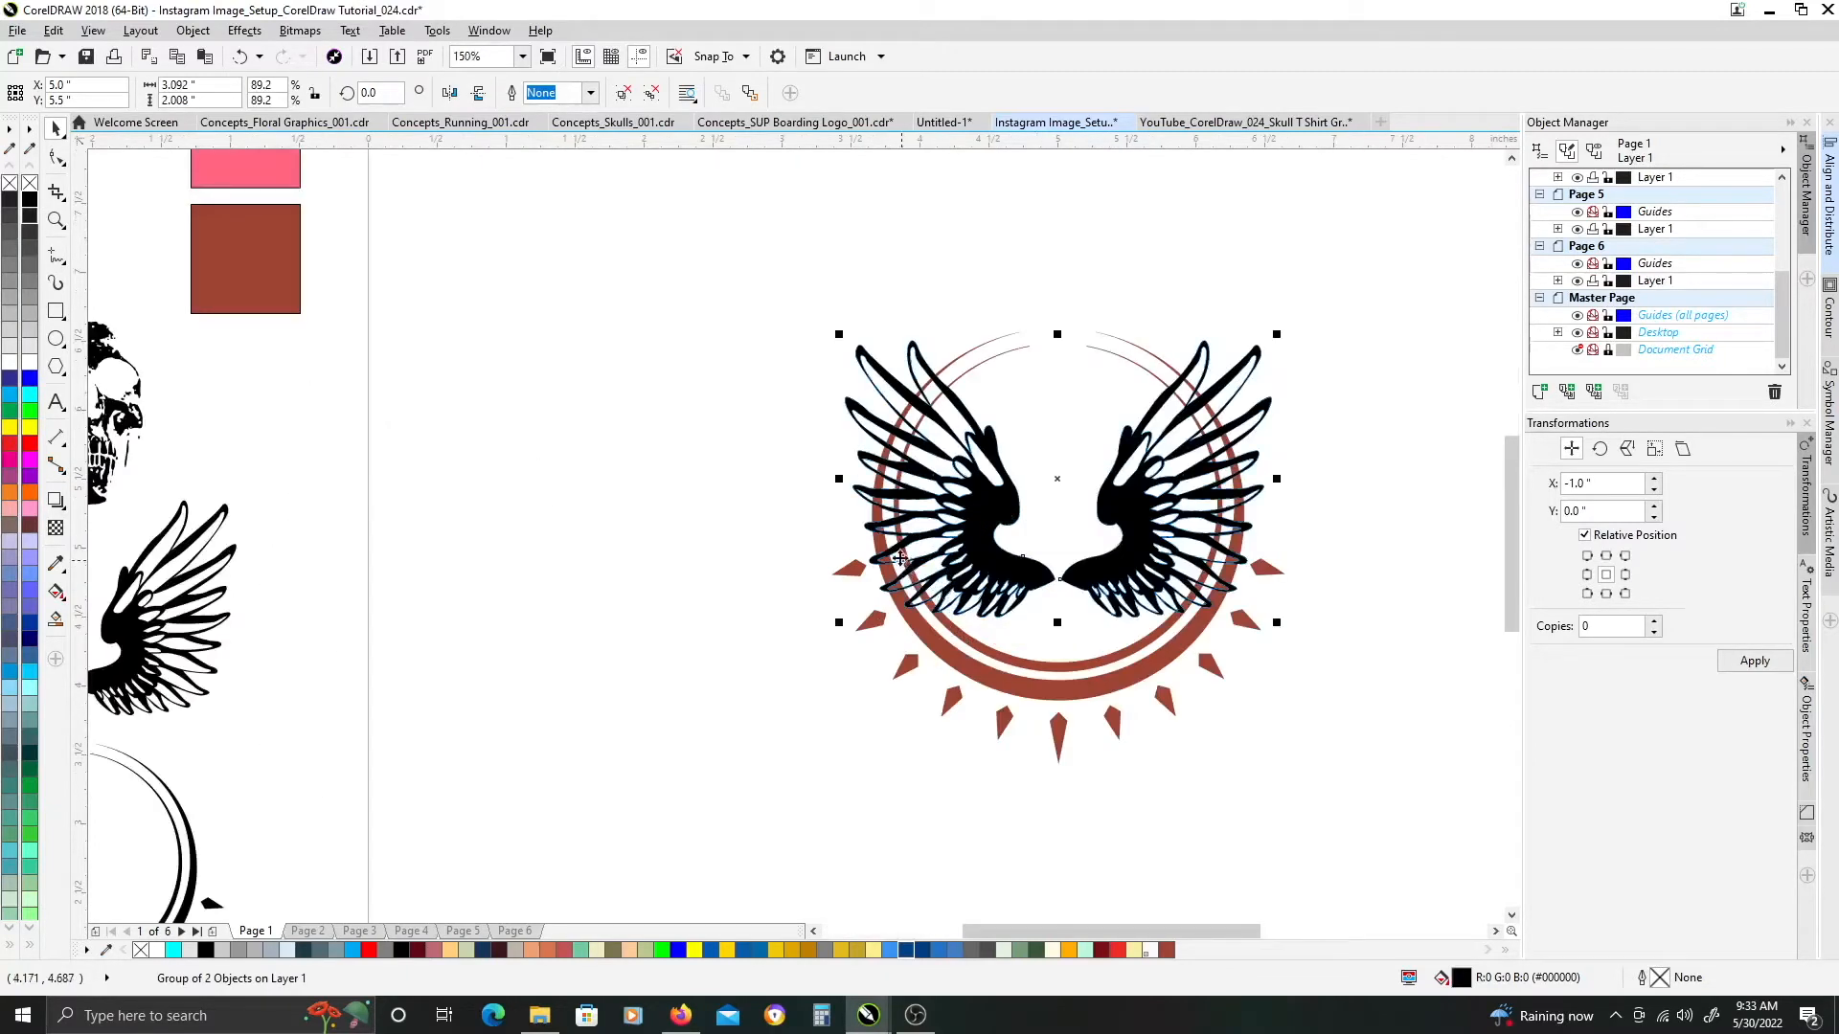
{"action": "left_click_drag", "start_coordinate": [1220, 555], "coordinate": [1221, 559]}
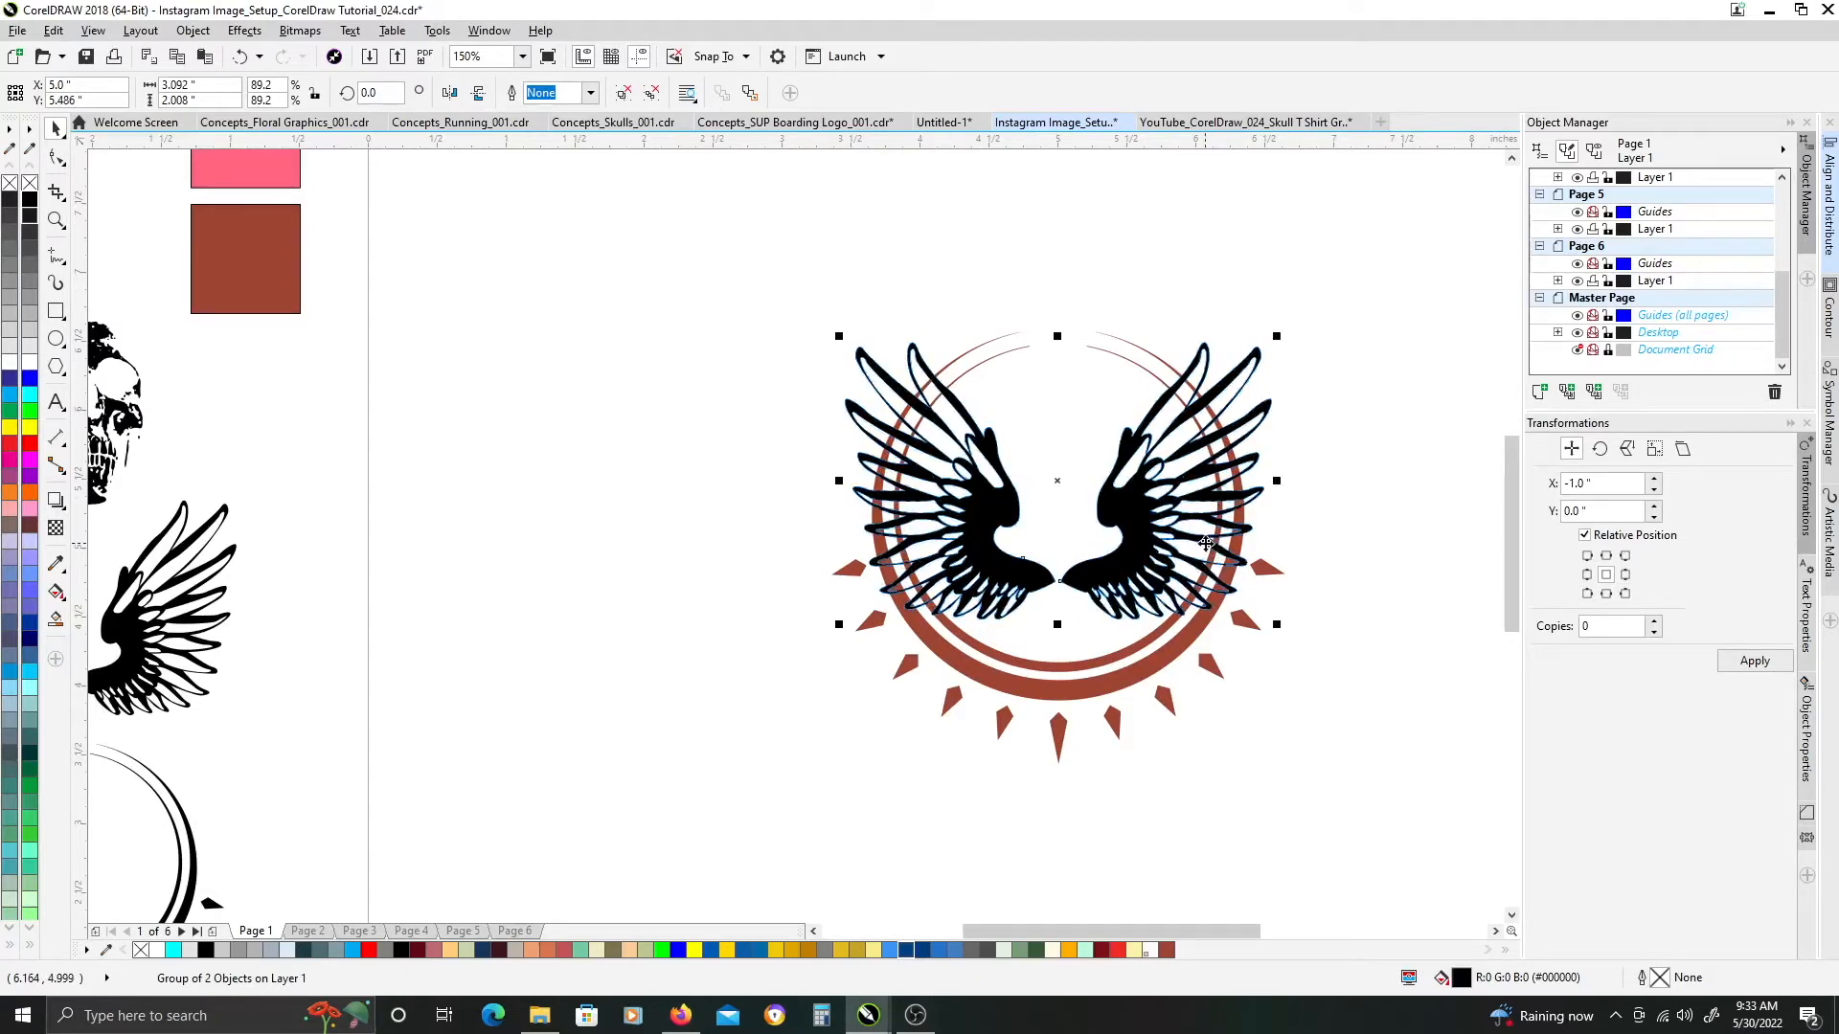
{"action": "left_click", "coordinate": [1177, 650], "text": "shift"}
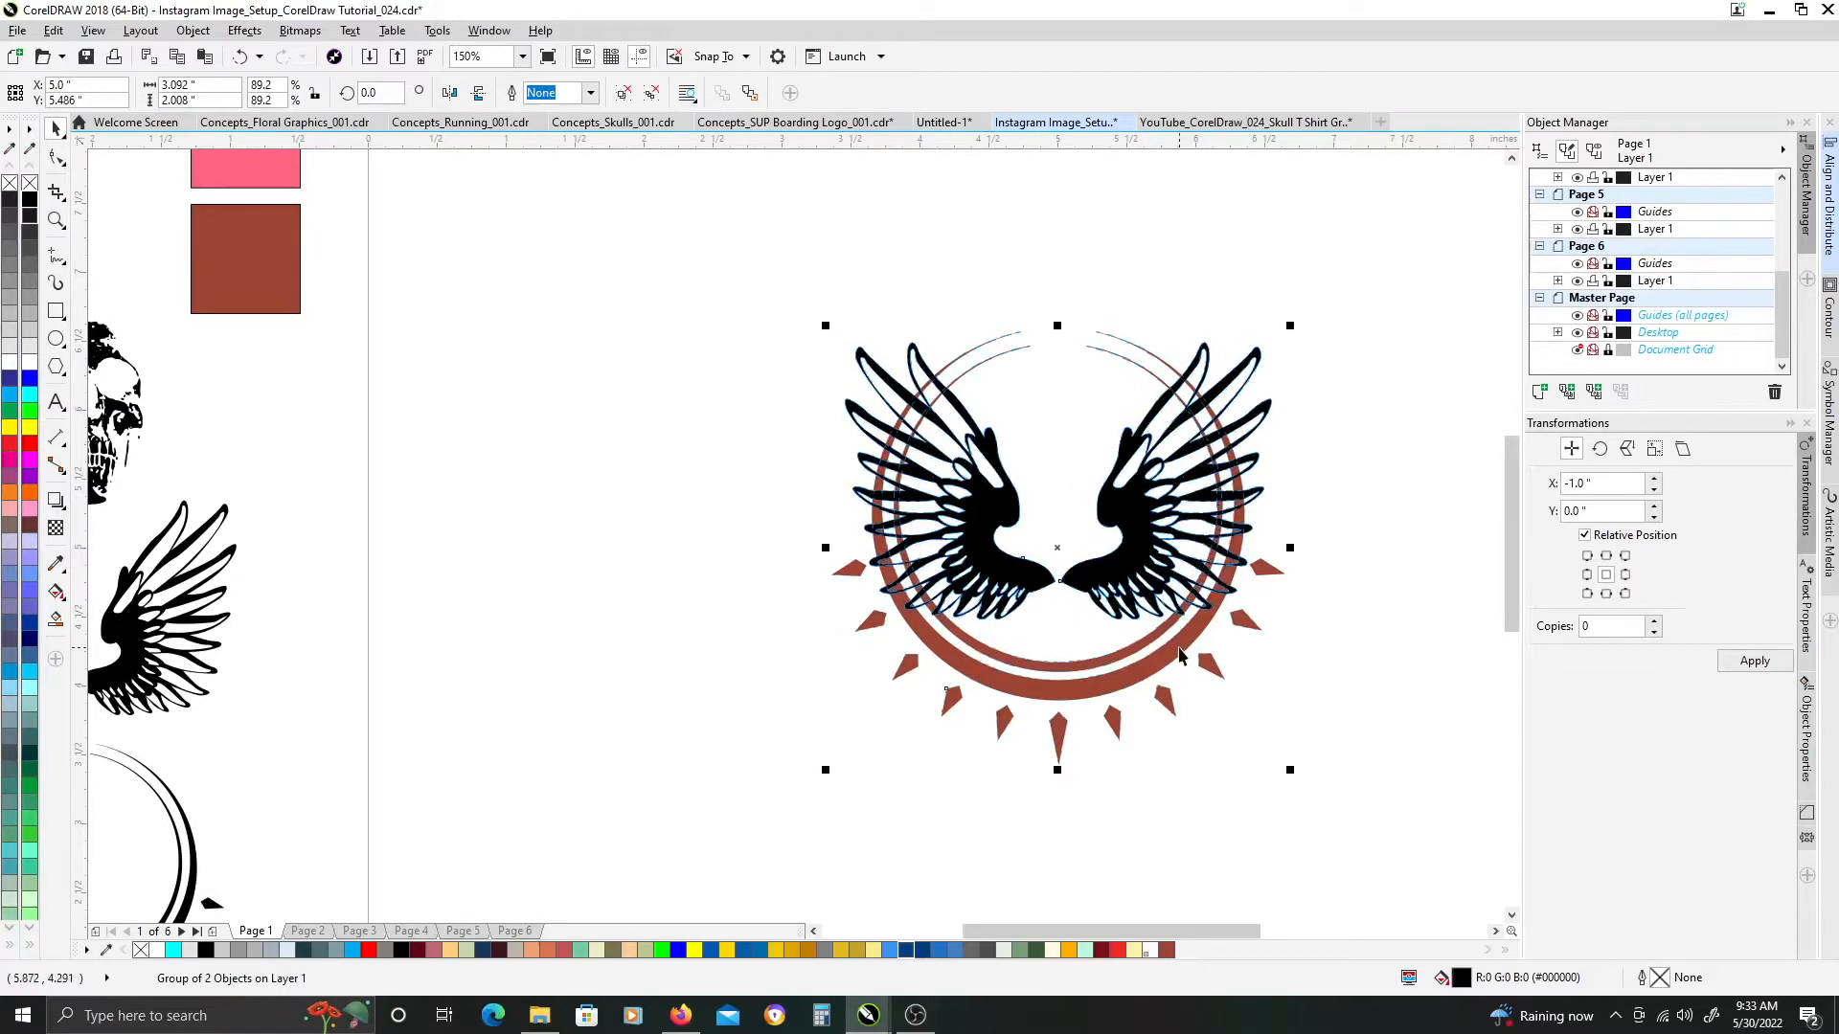
Fill both wings on the page with the salmon colour (#FFA998) of the second swatch
{"action": "scroll", "coordinate": [1043, 629], "scroll_direction": "down", "scroll_amount": 2}
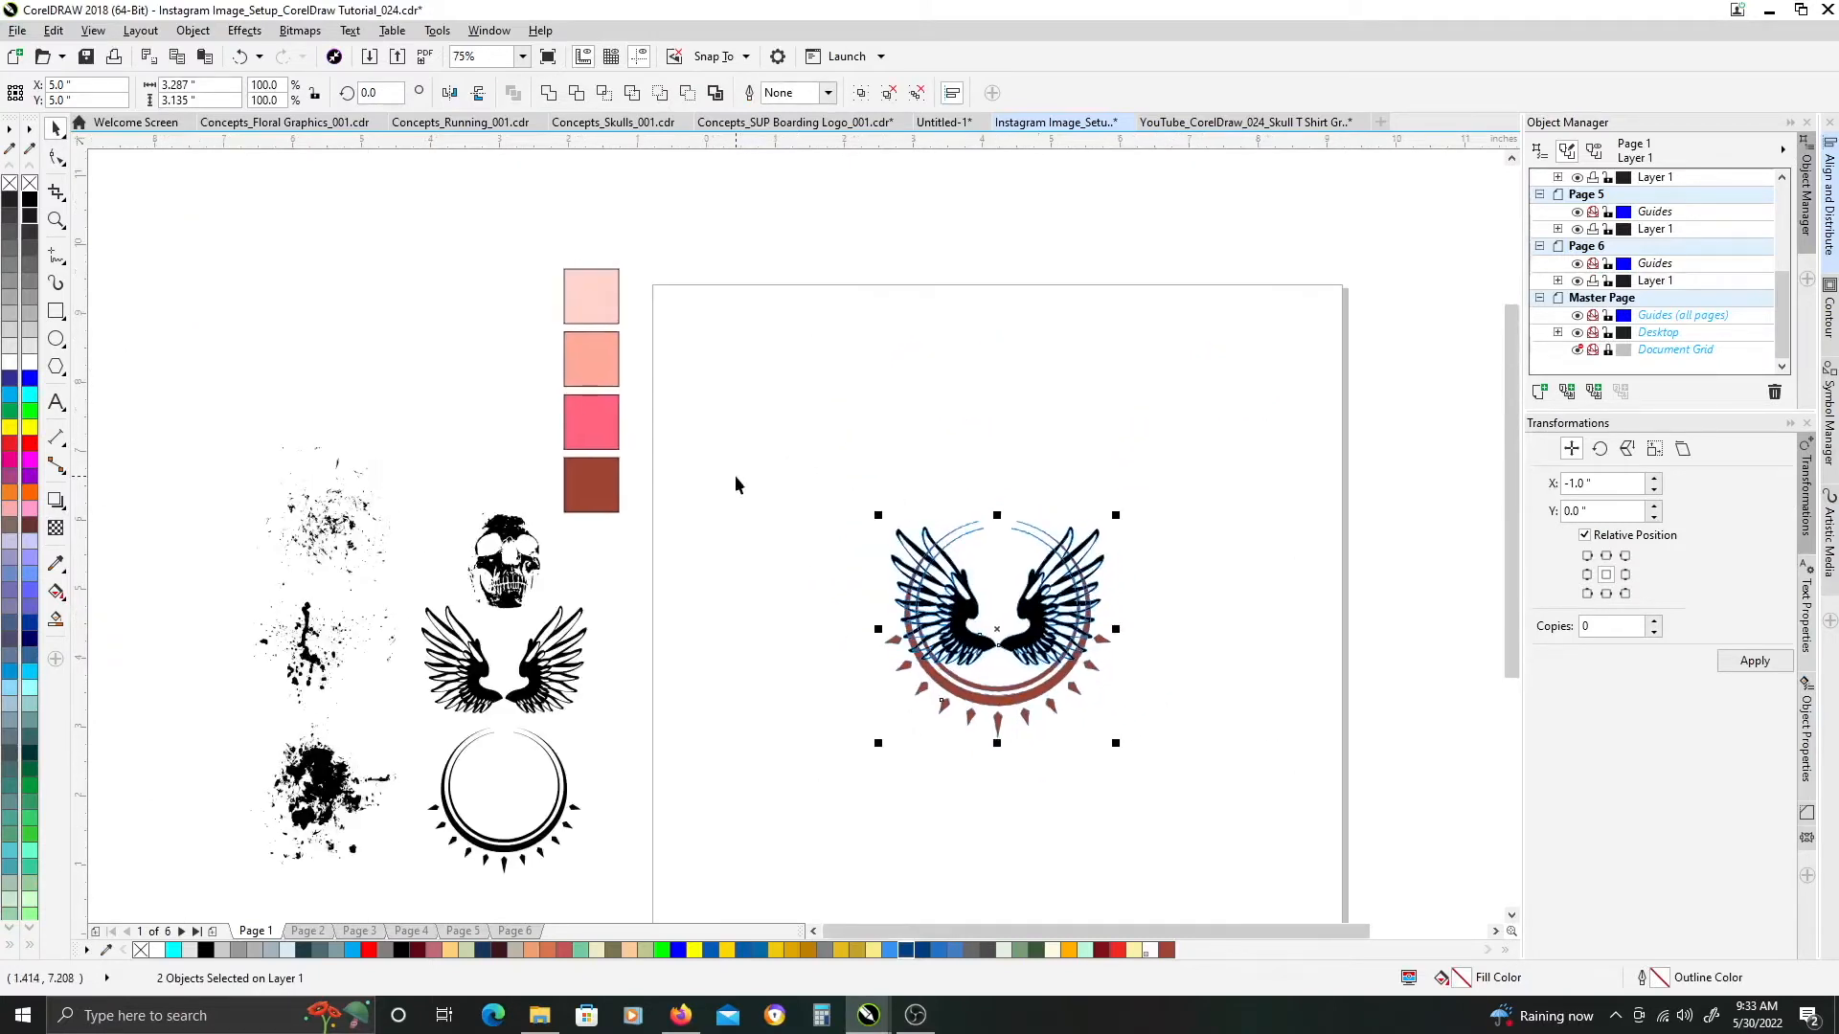
{"action": "left_click", "coordinate": [581, 352]}
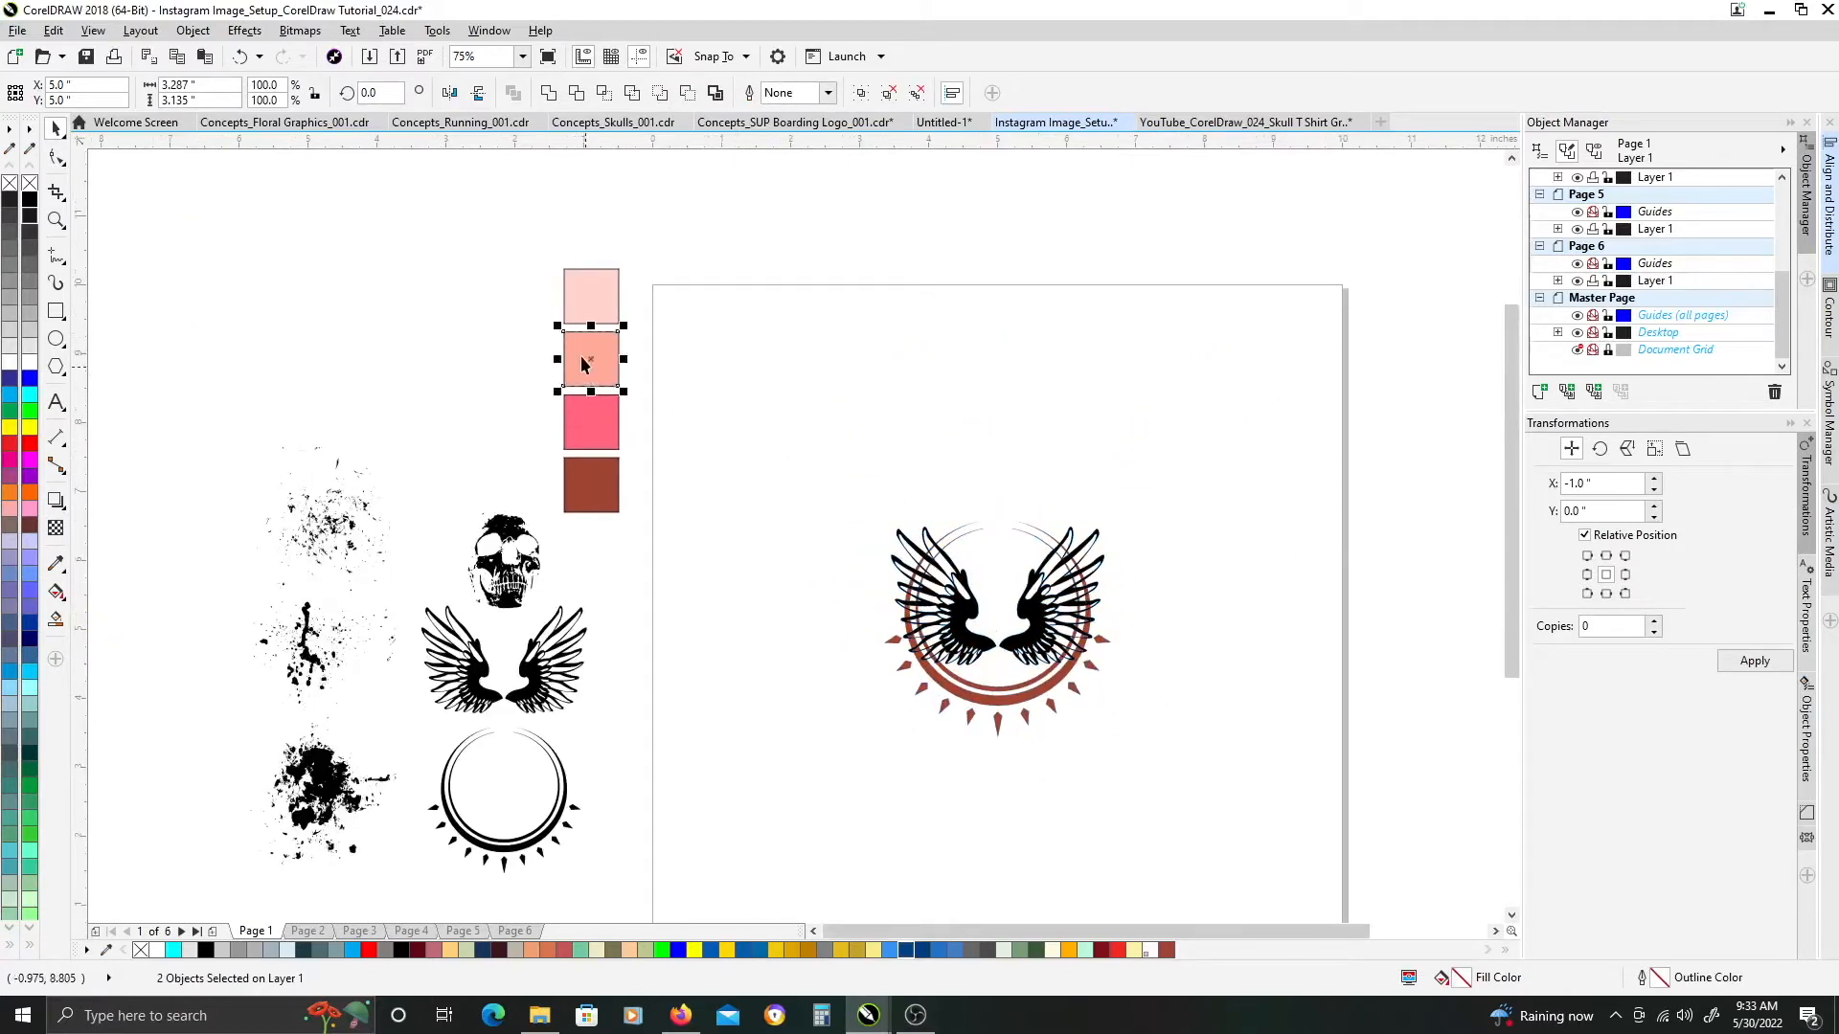
{"action": "left_click_drag", "start_coordinate": [582, 353], "coordinate": [959, 573]}
{"action": "left_click", "coordinate": [968, 616]}
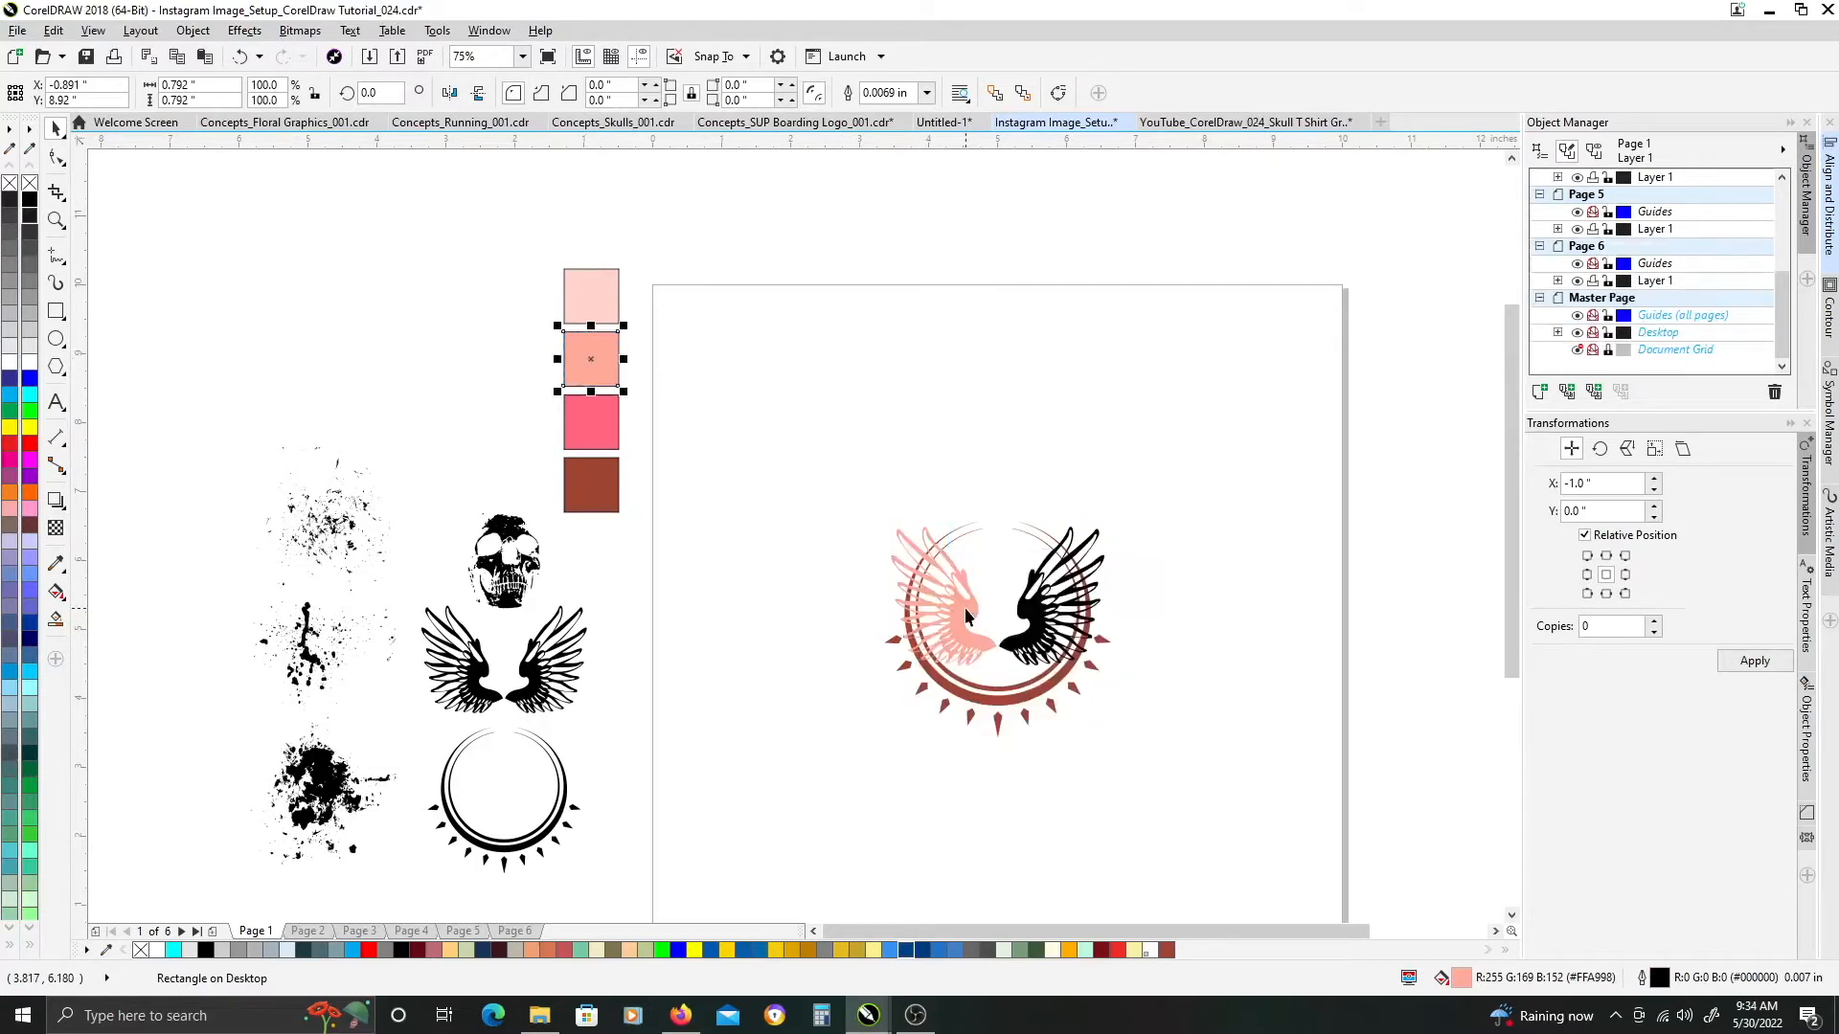
{"action": "left_click", "coordinate": [1030, 616]}
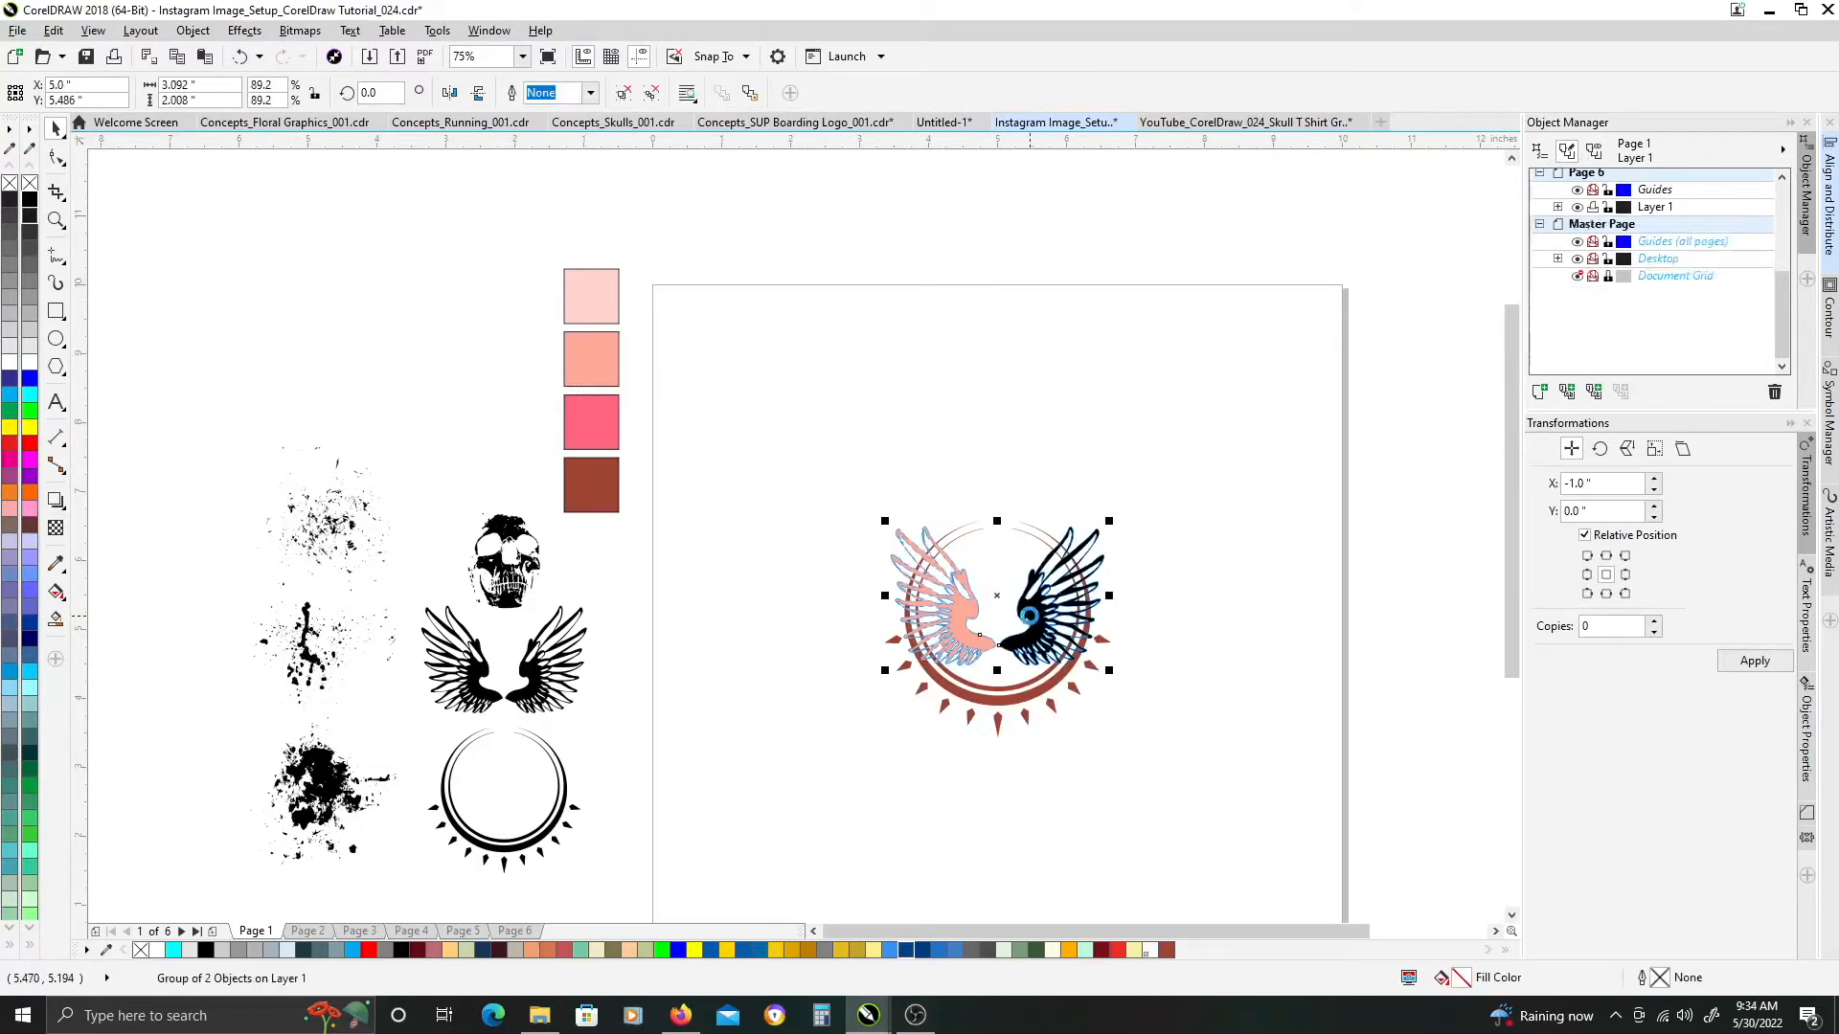
{"action": "left_click", "coordinate": [694, 623]}
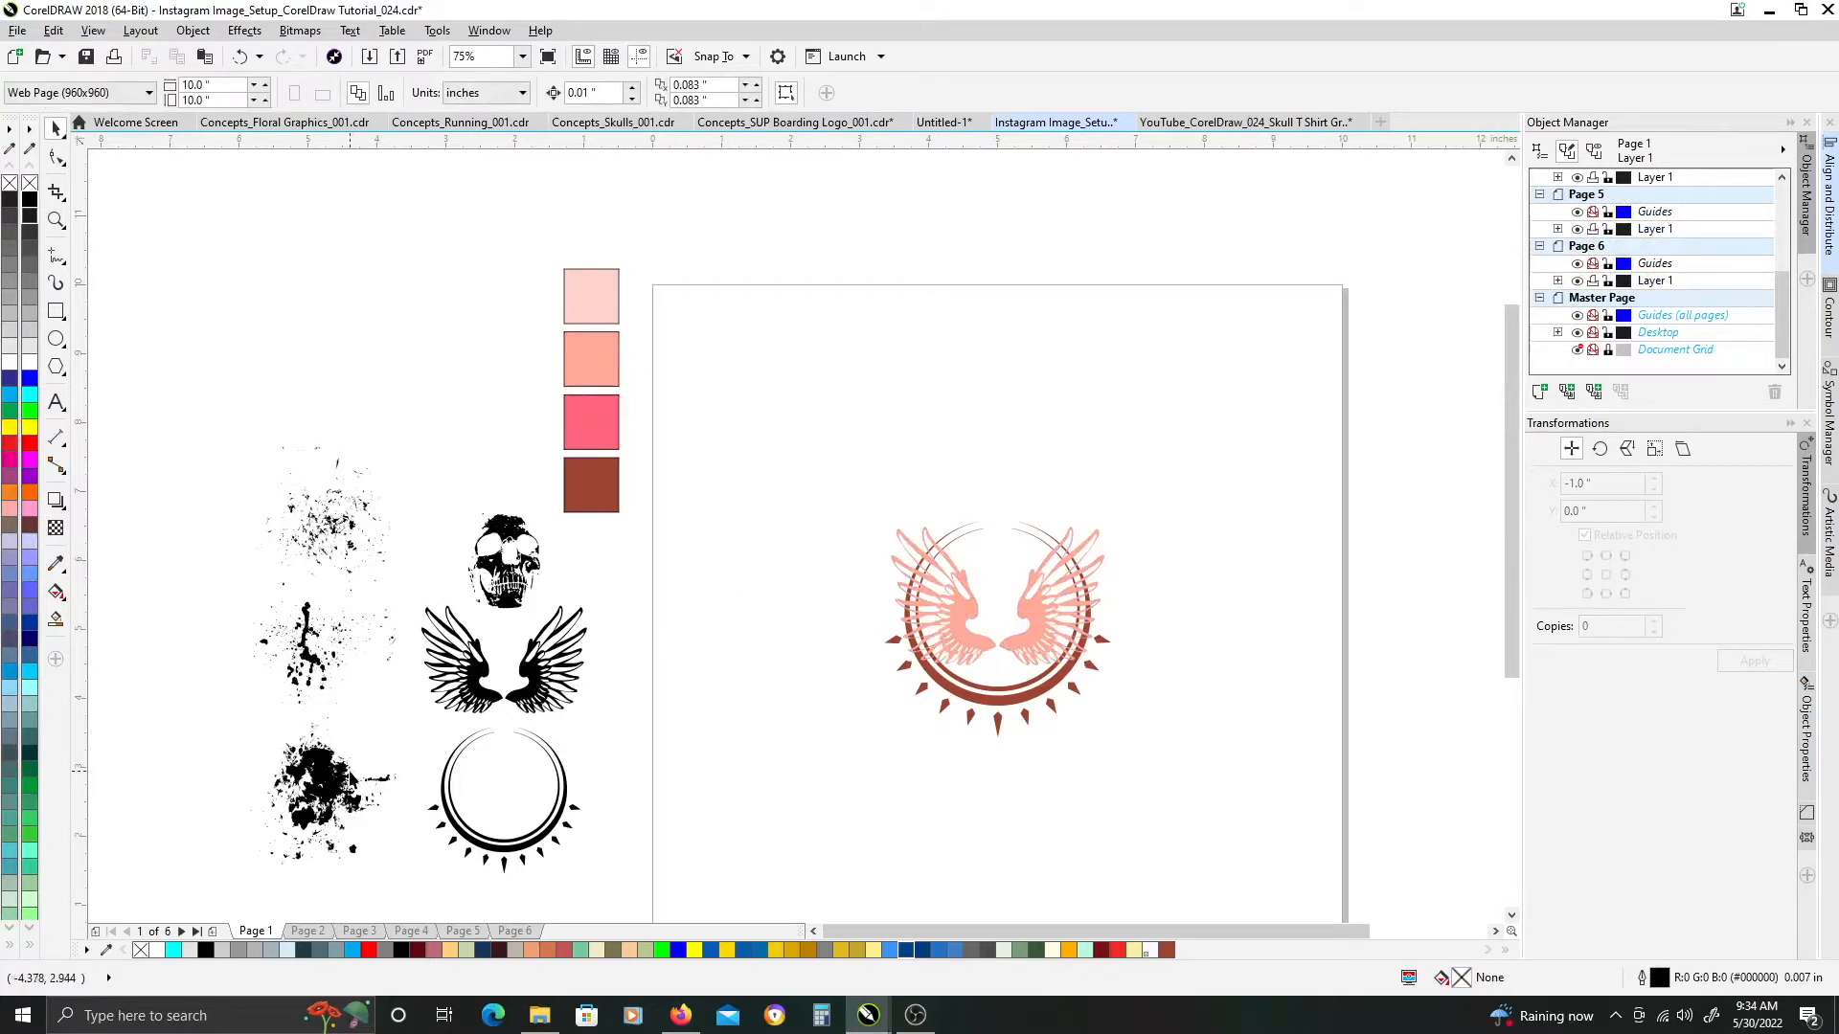
Place a copy of the skull over the wings, centre it in the ring and enlarge it to about 1.62 by 2.15 inches
{"action": "left_click_drag", "start_coordinate": [517, 541], "coordinate": [1008, 590]}
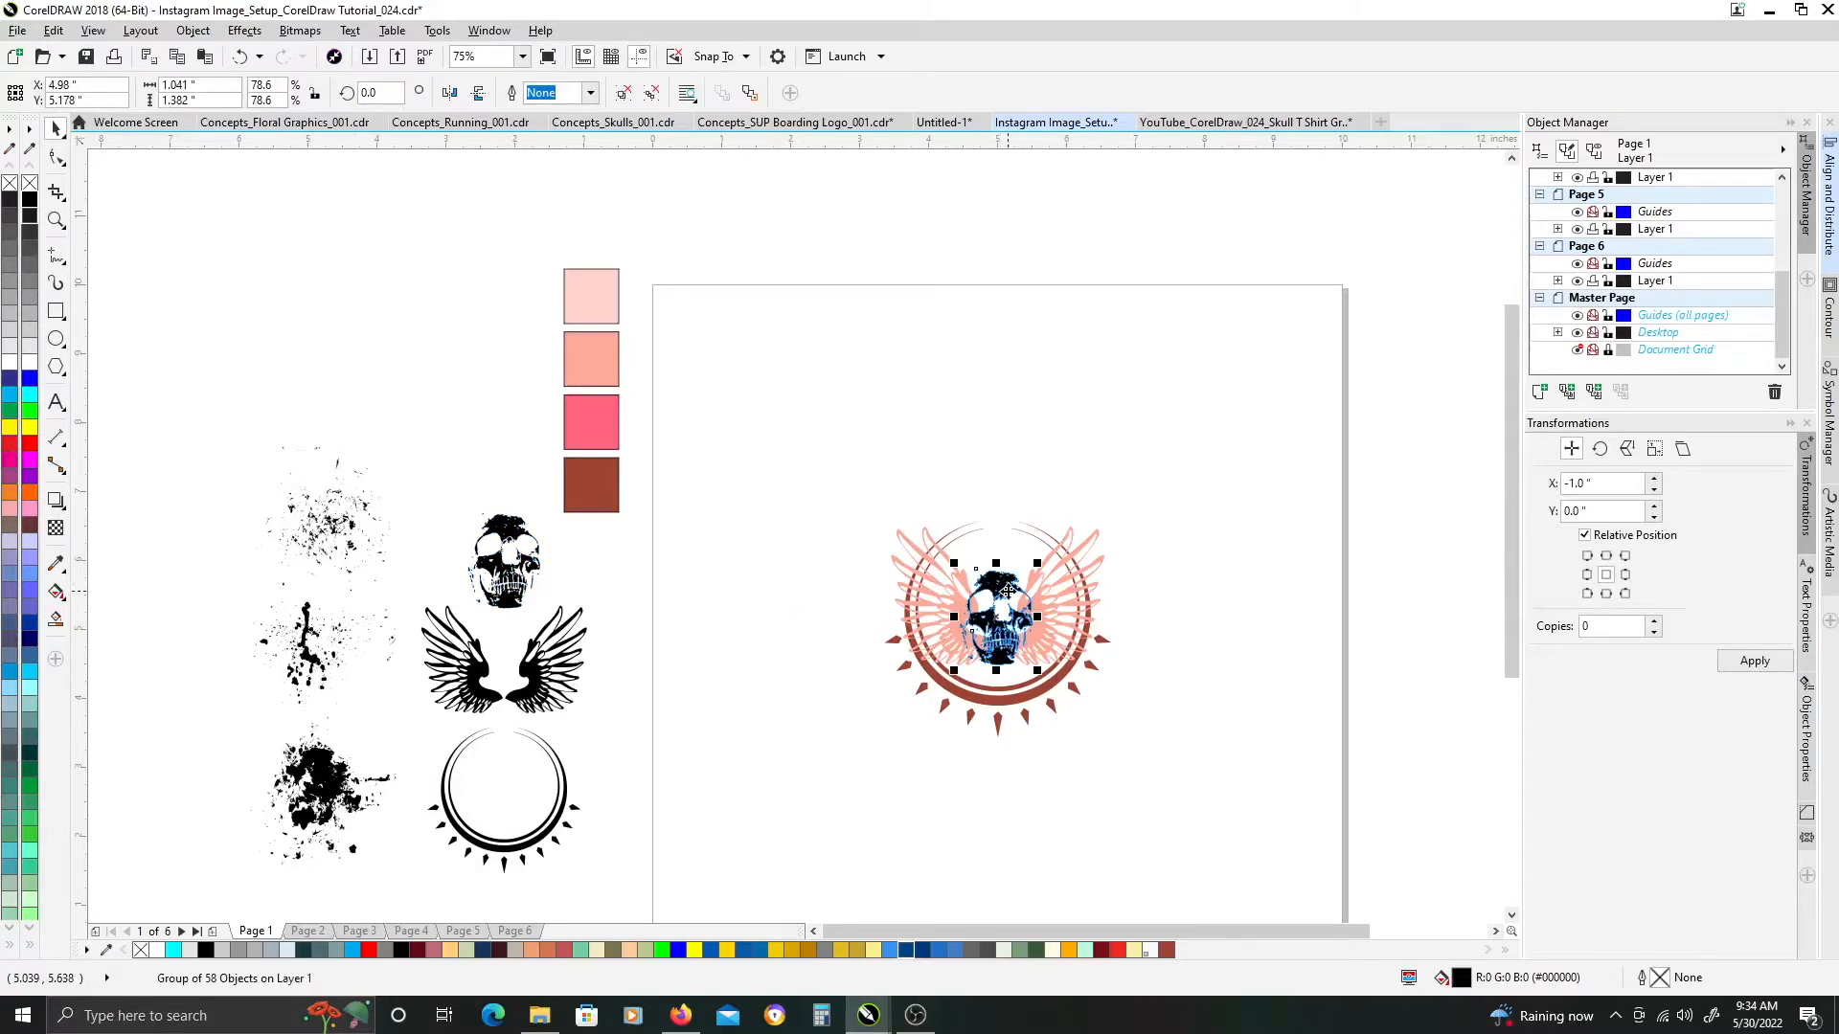
{"action": "scroll", "coordinate": [1008, 590], "scroll_direction": "up", "scroll_amount": 2}
{"action": "left_click_drag", "start_coordinate": [1070, 528], "coordinate": [1093, 505]}
{"action": "left_click_drag", "start_coordinate": [995, 541], "coordinate": [996, 509]}
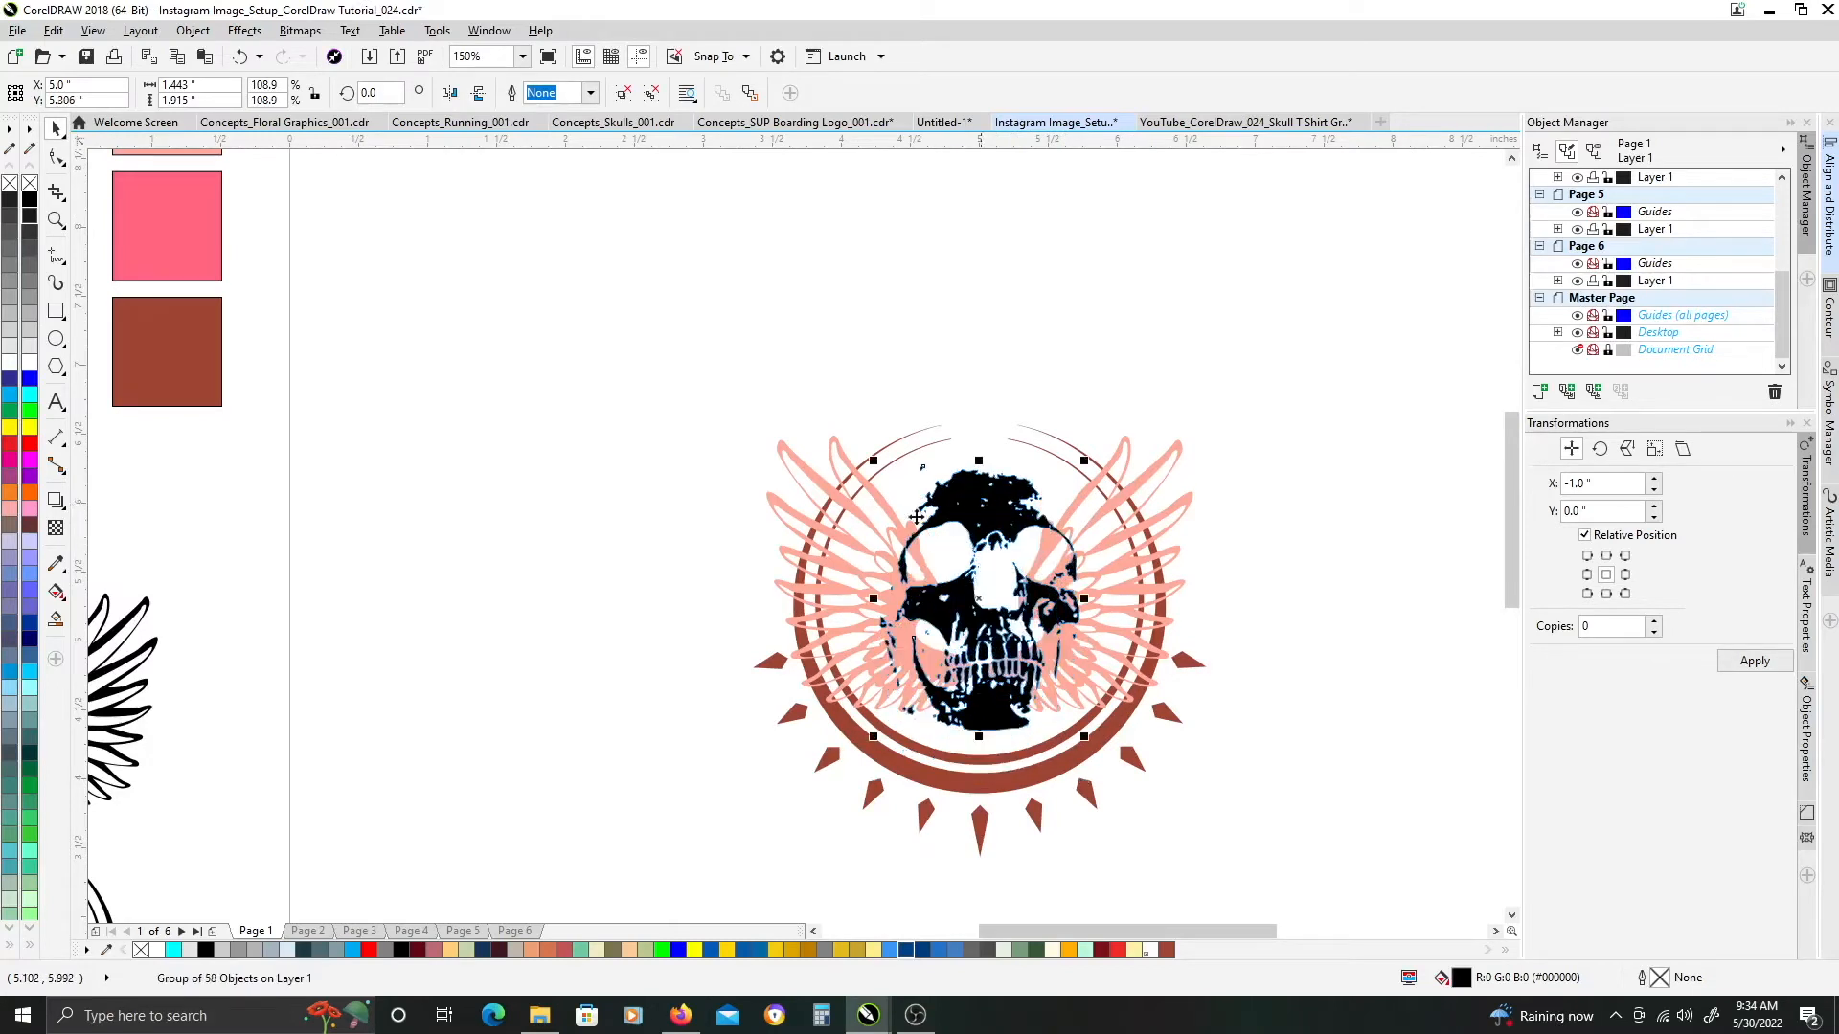
{"action": "left_click", "coordinate": [30, 347]}
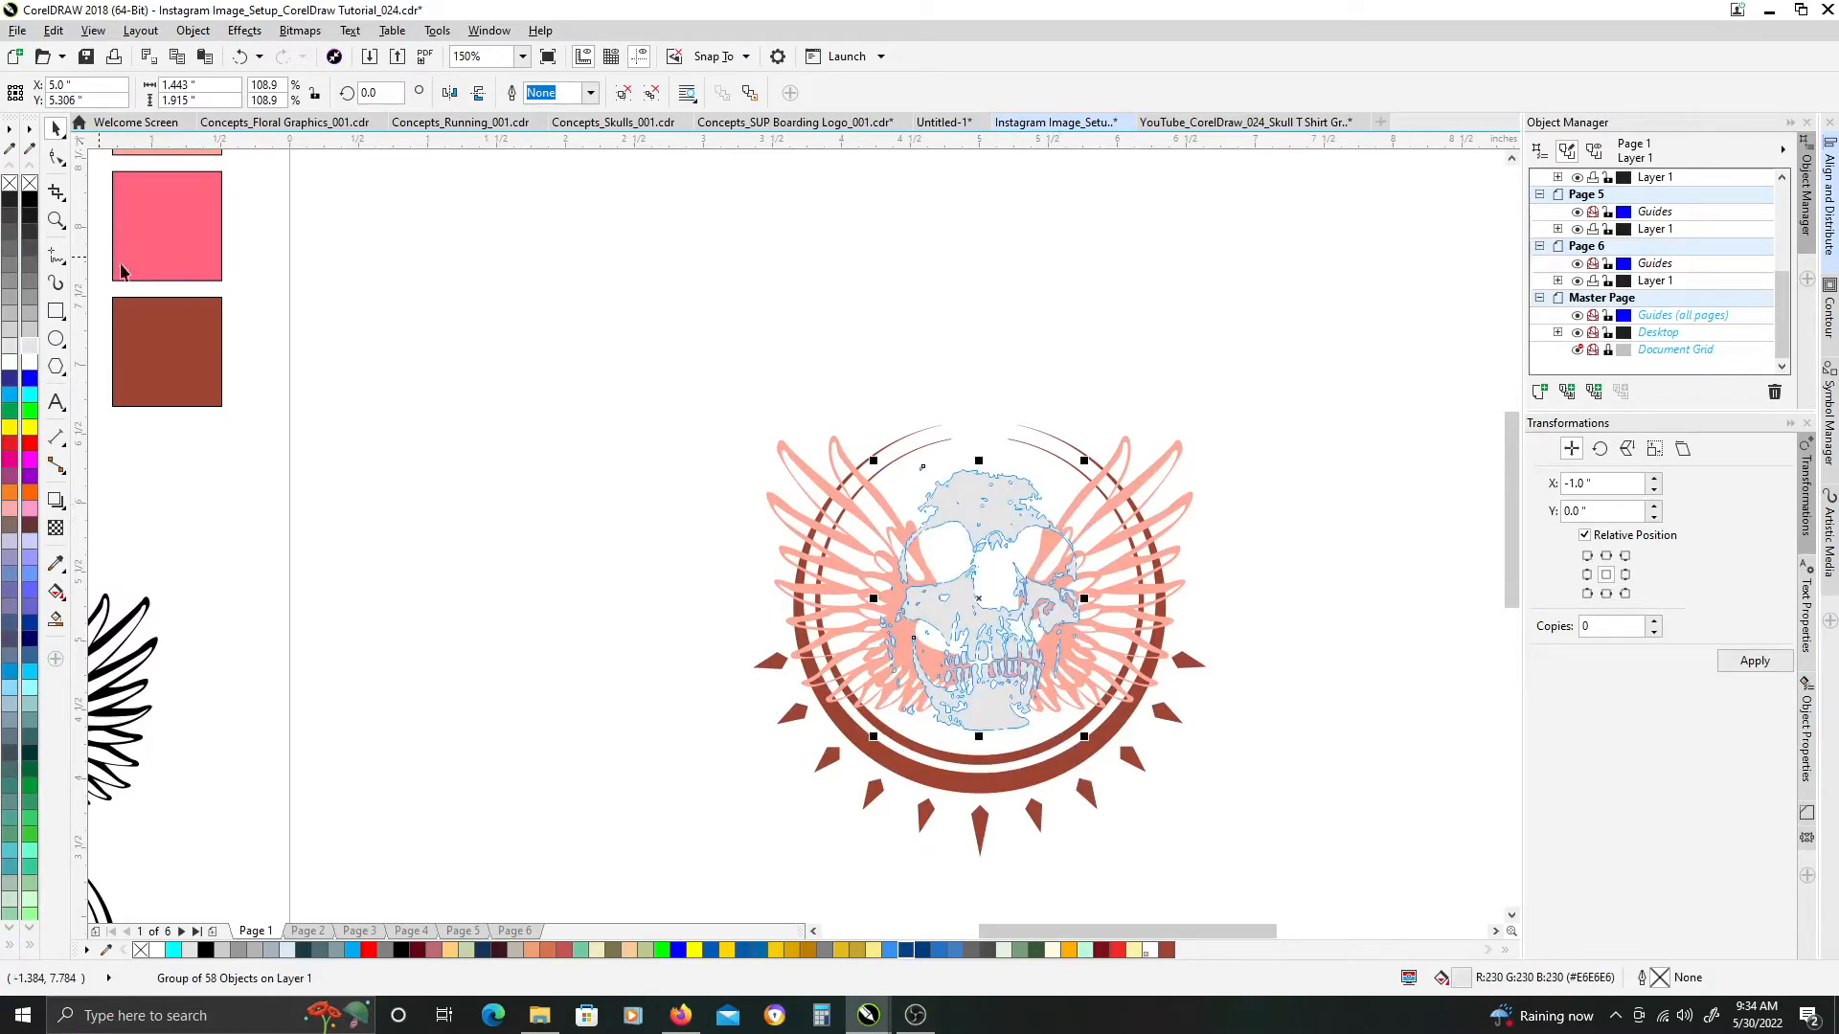
{"action": "key", "text": "ctrl+z"}
{"action": "left_click_drag", "start_coordinate": [1085, 460], "coordinate": [1100, 444]}
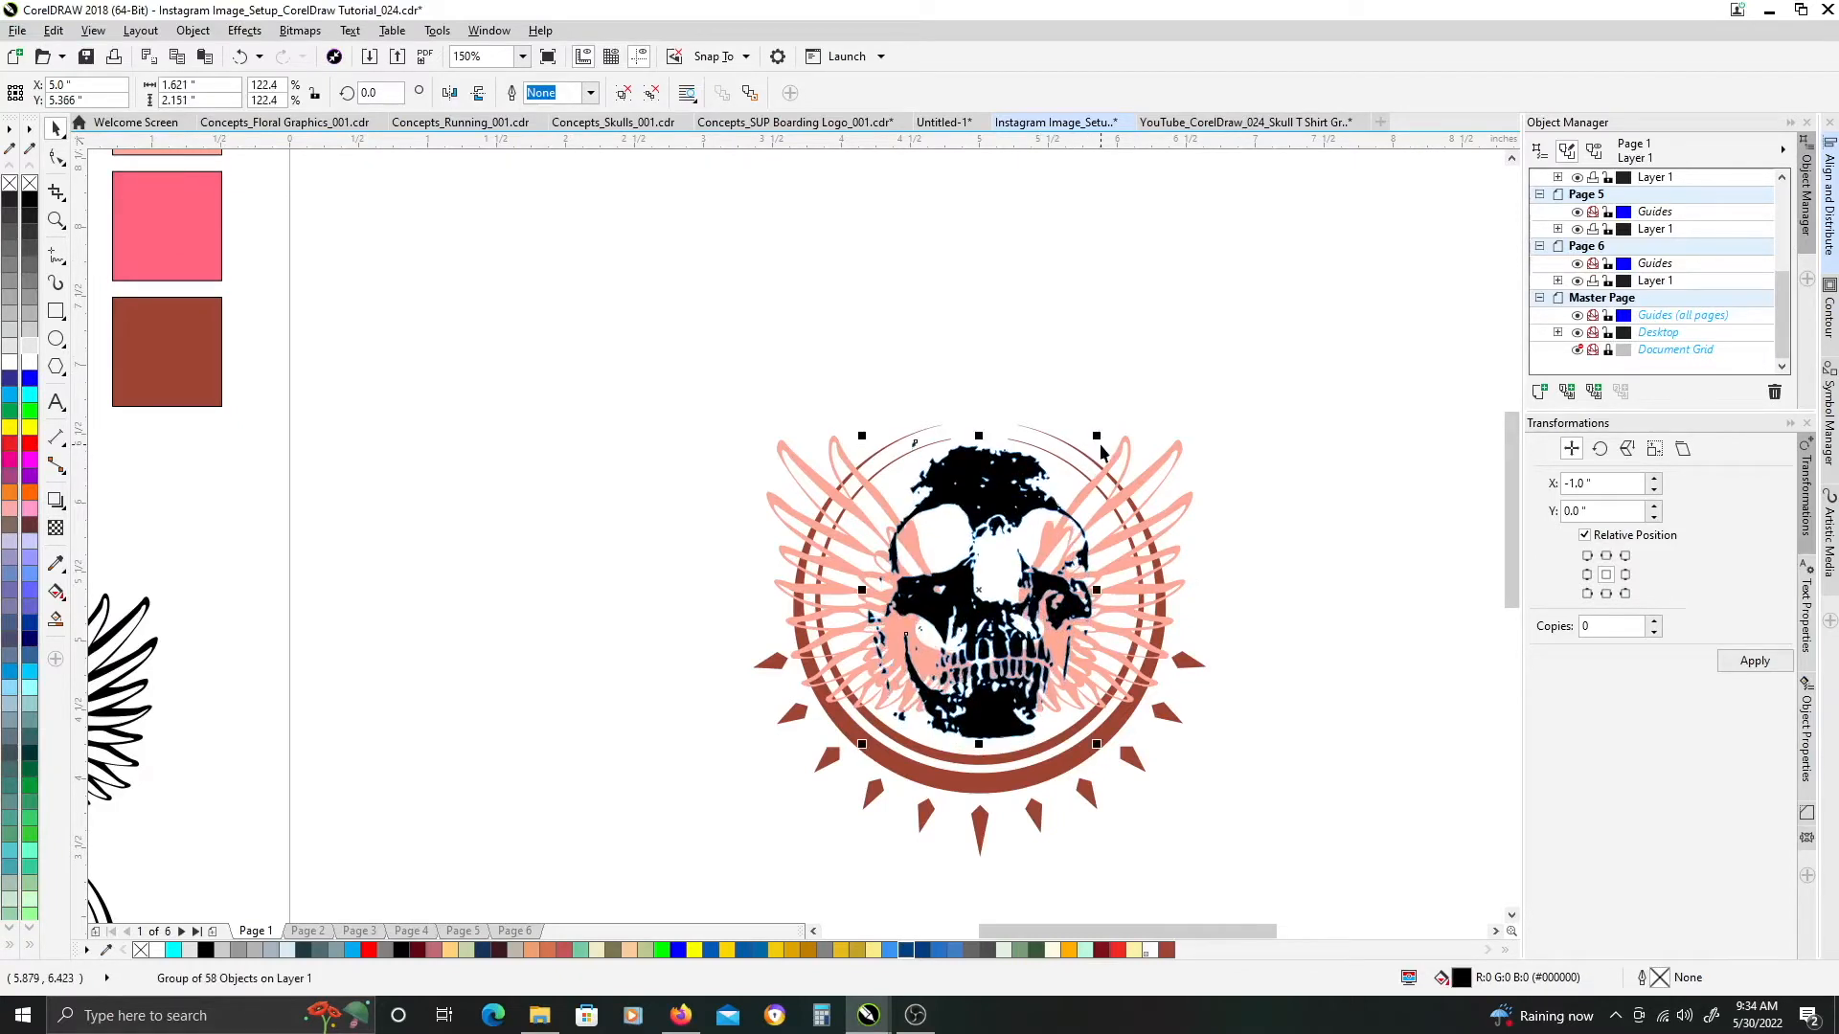
Enlarge the wings to about 3.53 by 2.29 inches and raise them so the tips extend above the ring
{"action": "left_click", "coordinate": [841, 486]}
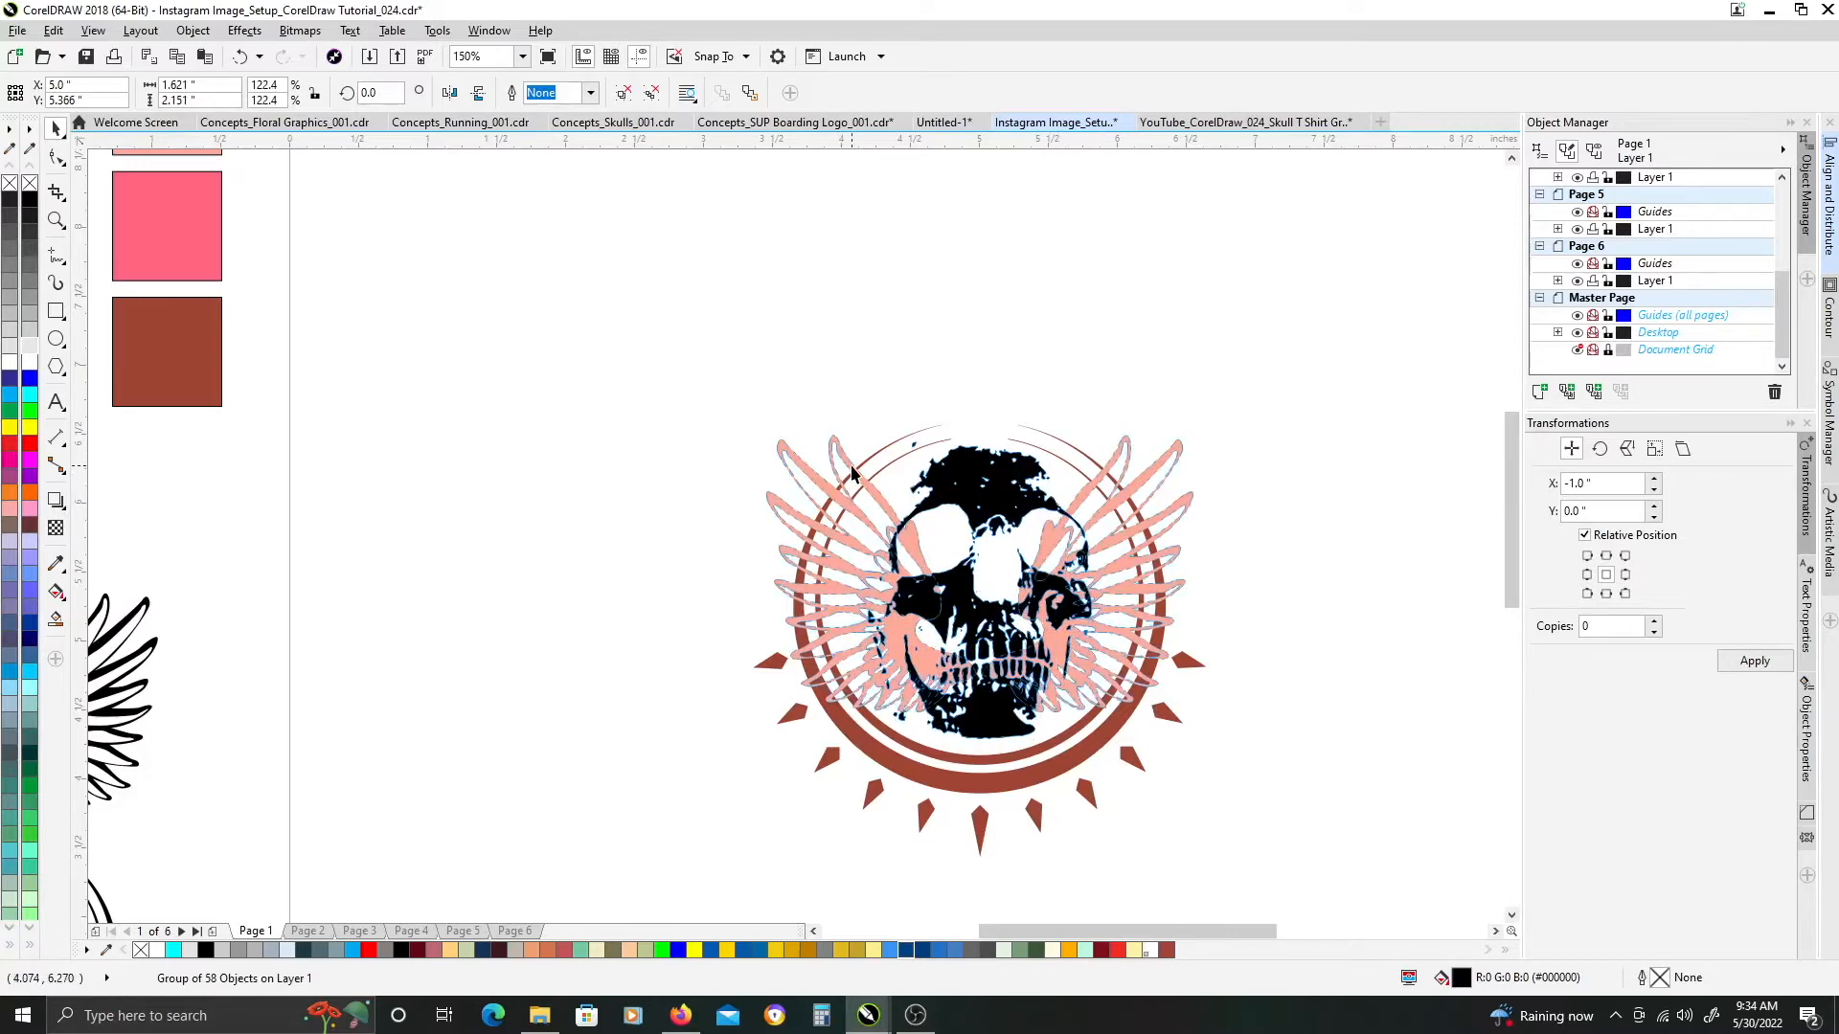
{"action": "mouse_move", "coordinate": [755, 420]}
{"action": "left_mouse_down"}
{"action": "mouse_move", "coordinate": [738, 403]}
{"action": "mouse_move", "coordinate": [744, 421]}
{"action": "left_mouse_up"}
{"action": "left_click_drag", "start_coordinate": [813, 578], "coordinate": [816, 544]}
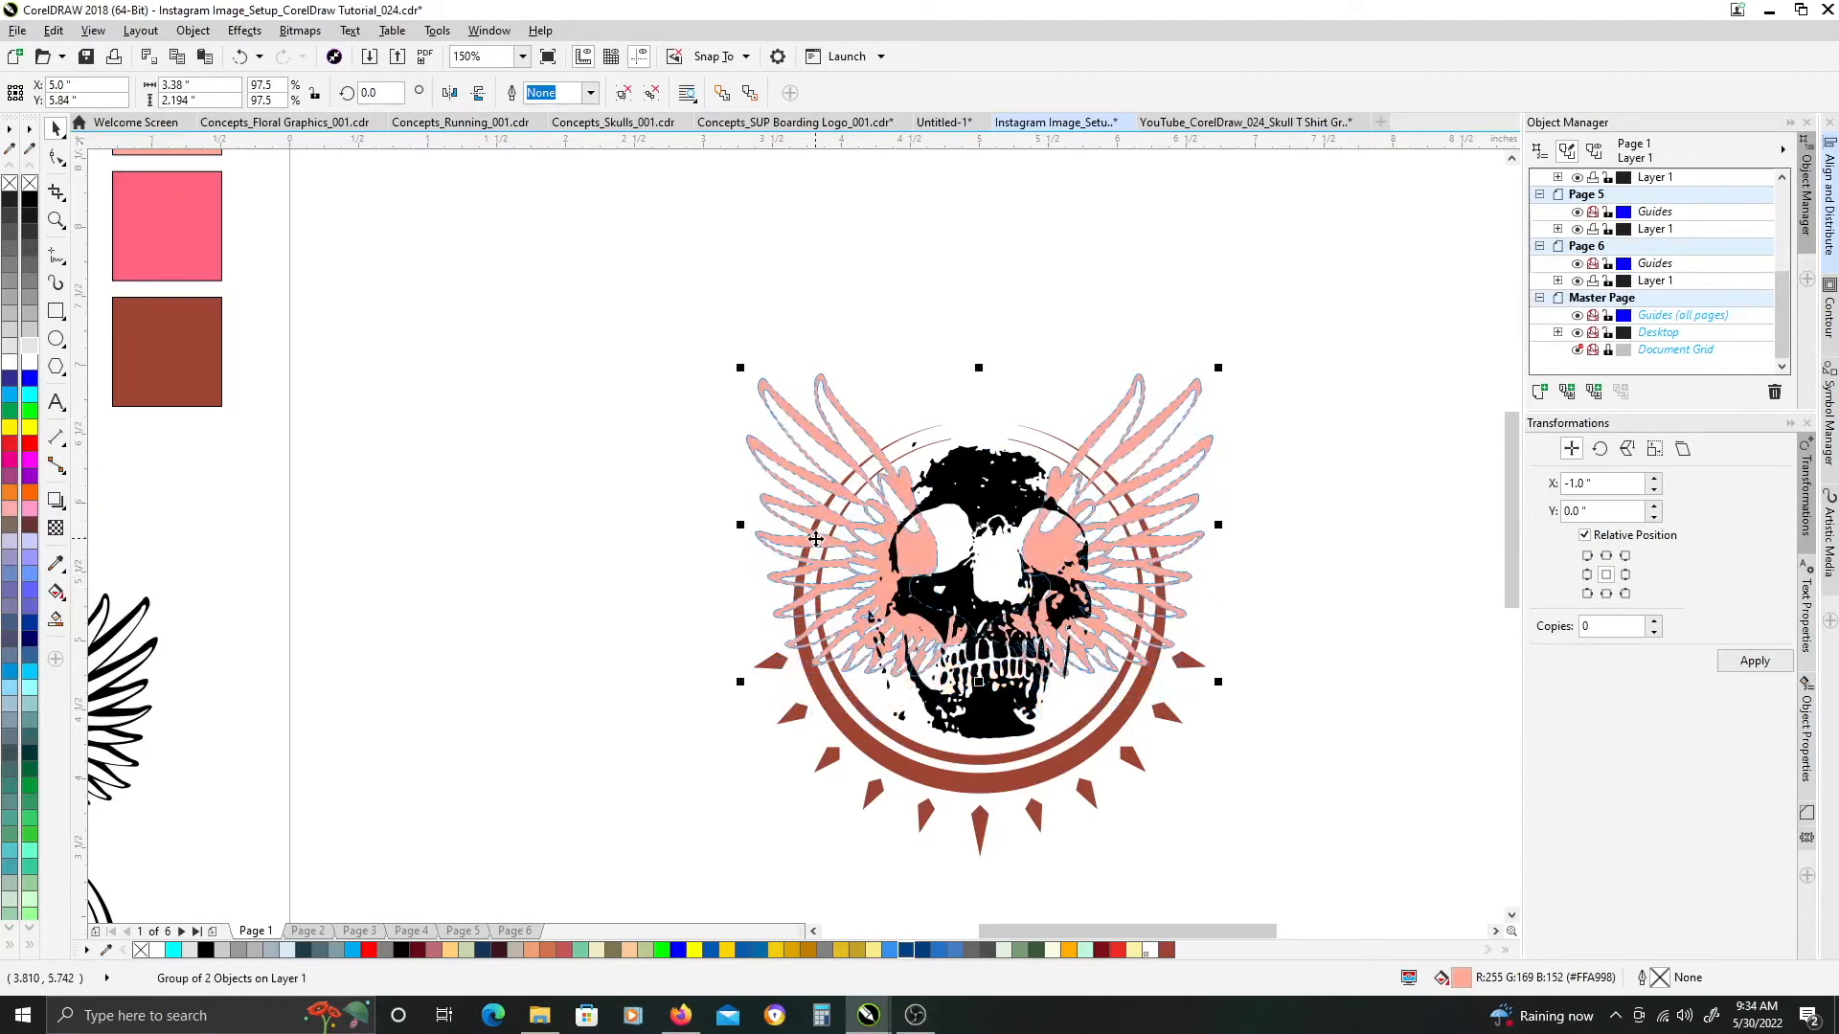
{"action": "left_click_drag", "start_coordinate": [1219, 366], "coordinate": [1226, 365]}
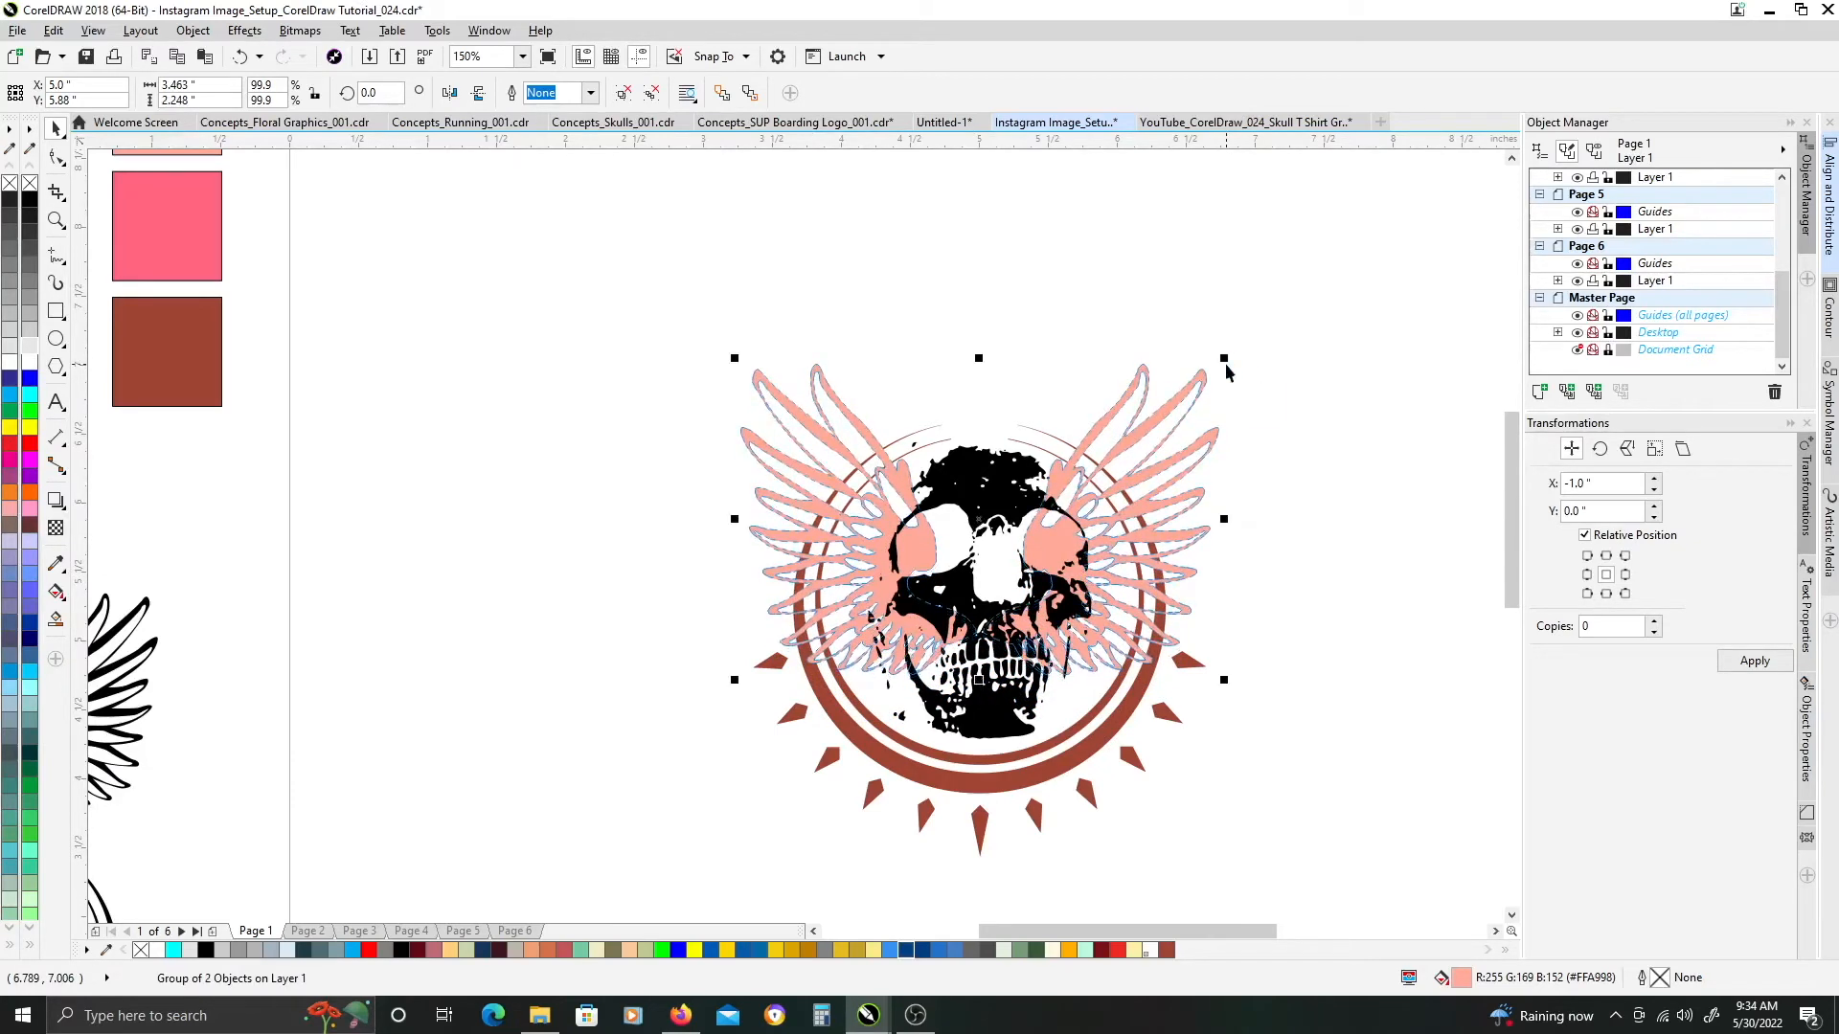
{"action": "key", "text": "Down"}
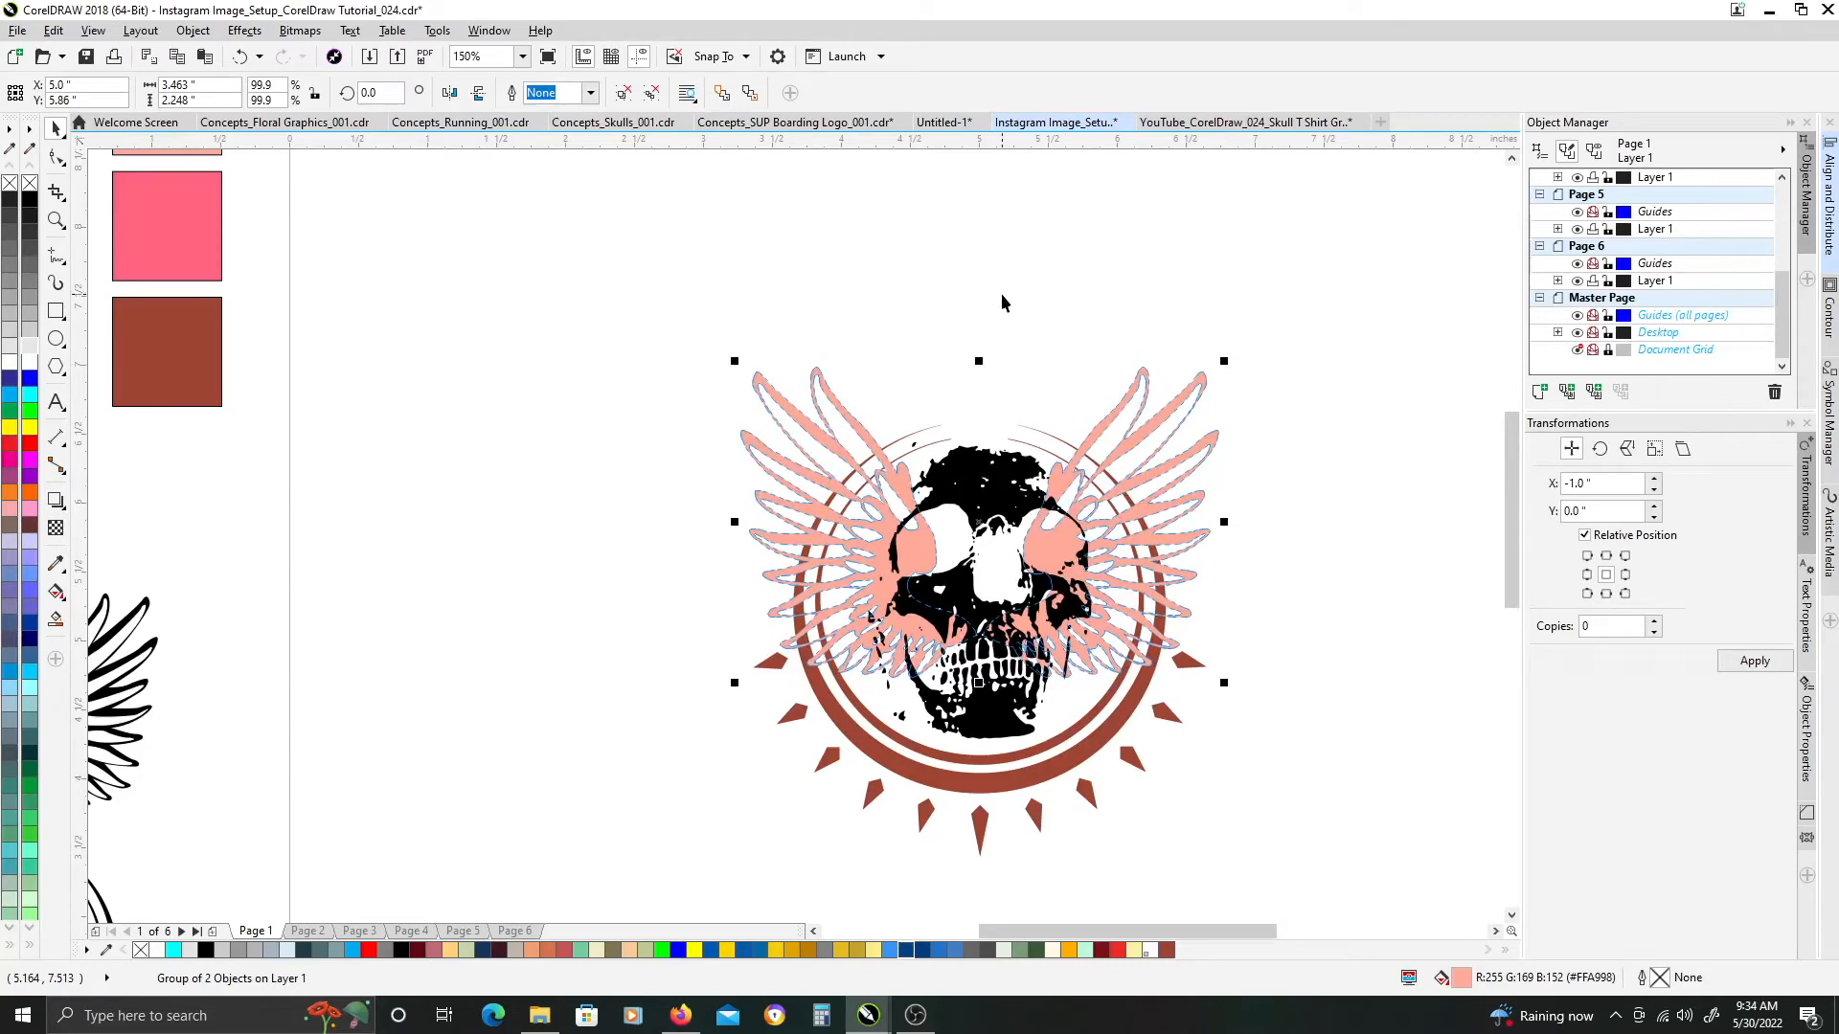
{"action": "left_click_drag", "start_coordinate": [735, 361], "coordinate": [730, 352]}
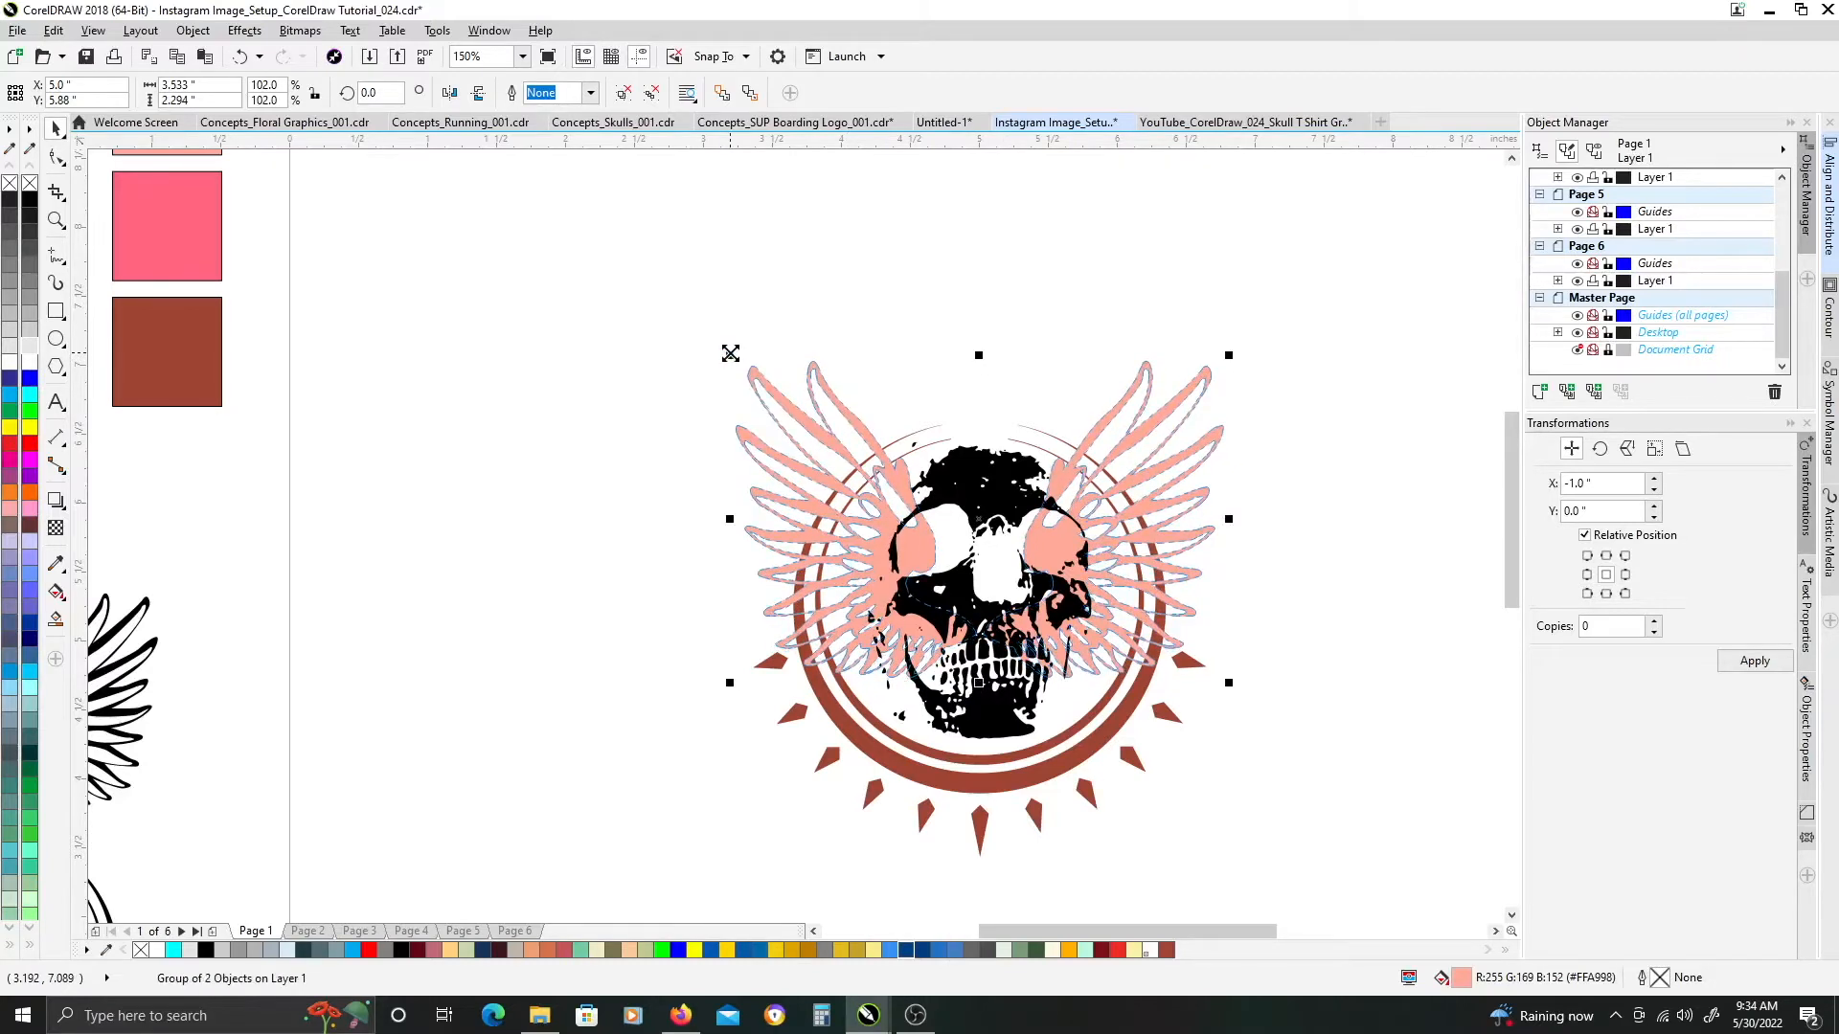
{"action": "key", "text": "Down"}
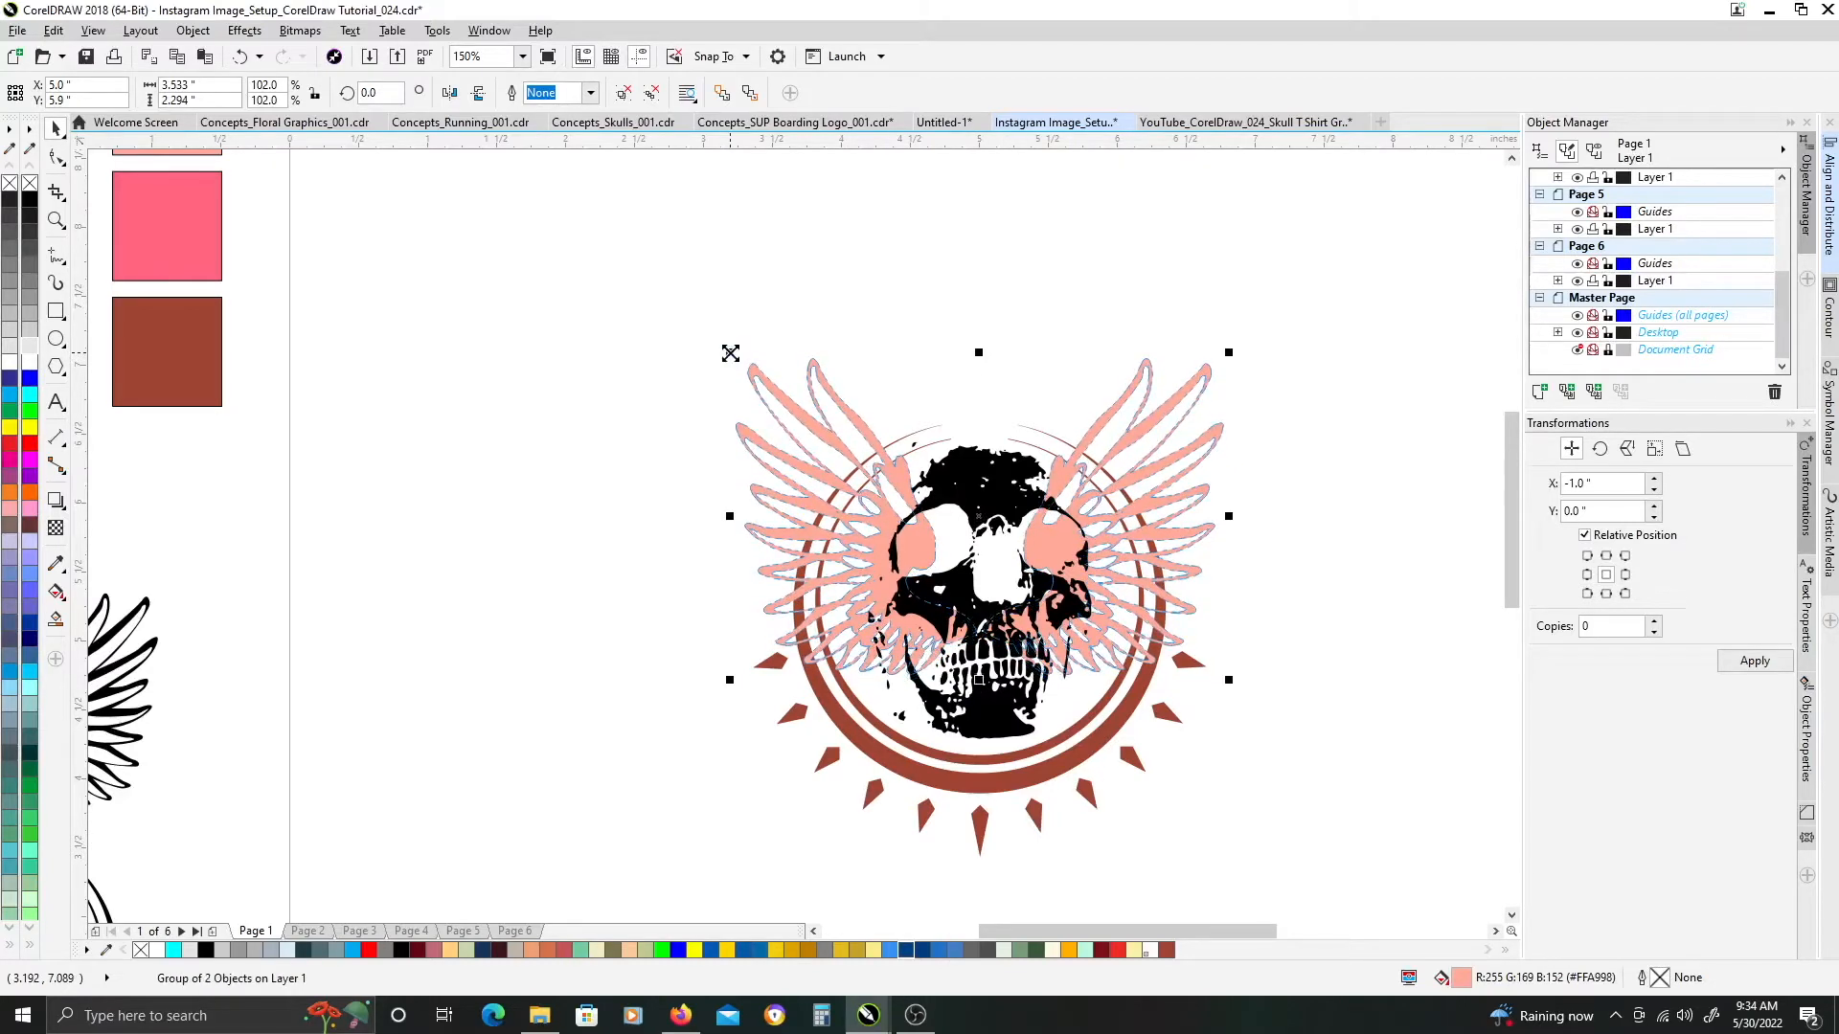
Place a copy of the densest ink splatter over the skull on the page
{"action": "scroll", "coordinate": [728, 370], "scroll_direction": "down", "scroll_amount": 2}
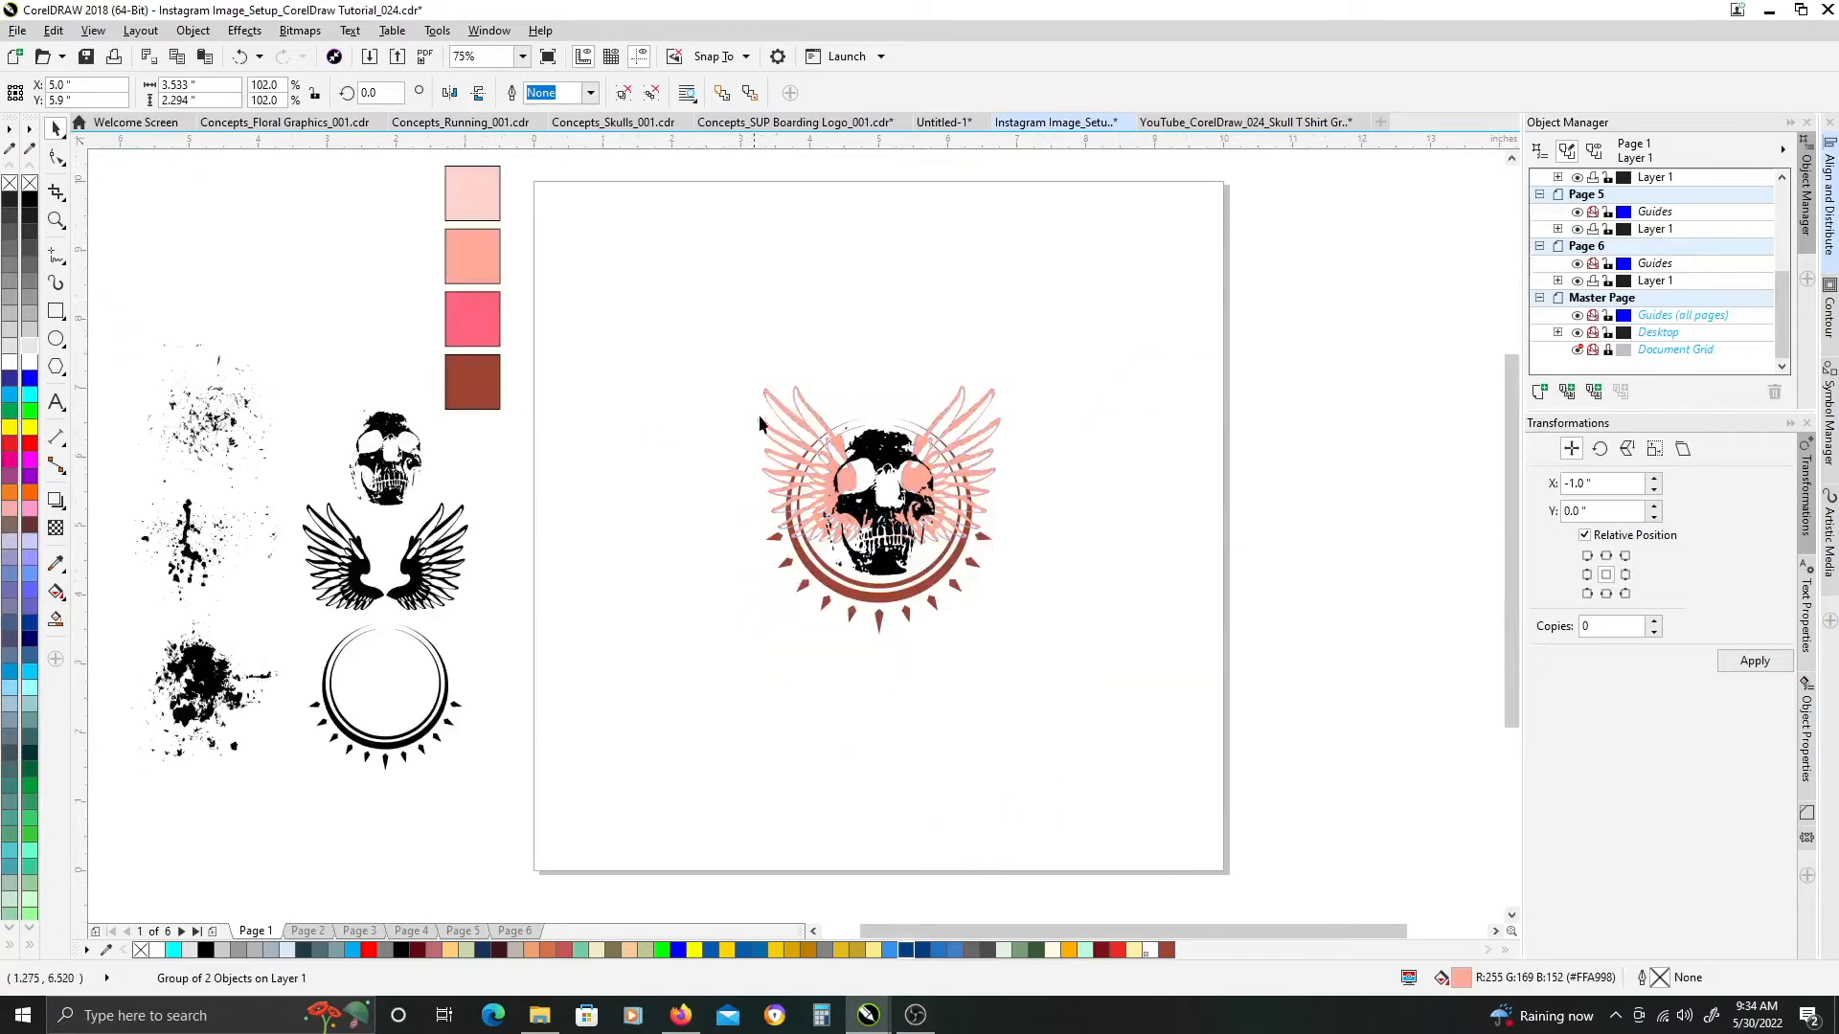
{"action": "left_click", "coordinate": [370, 559]}
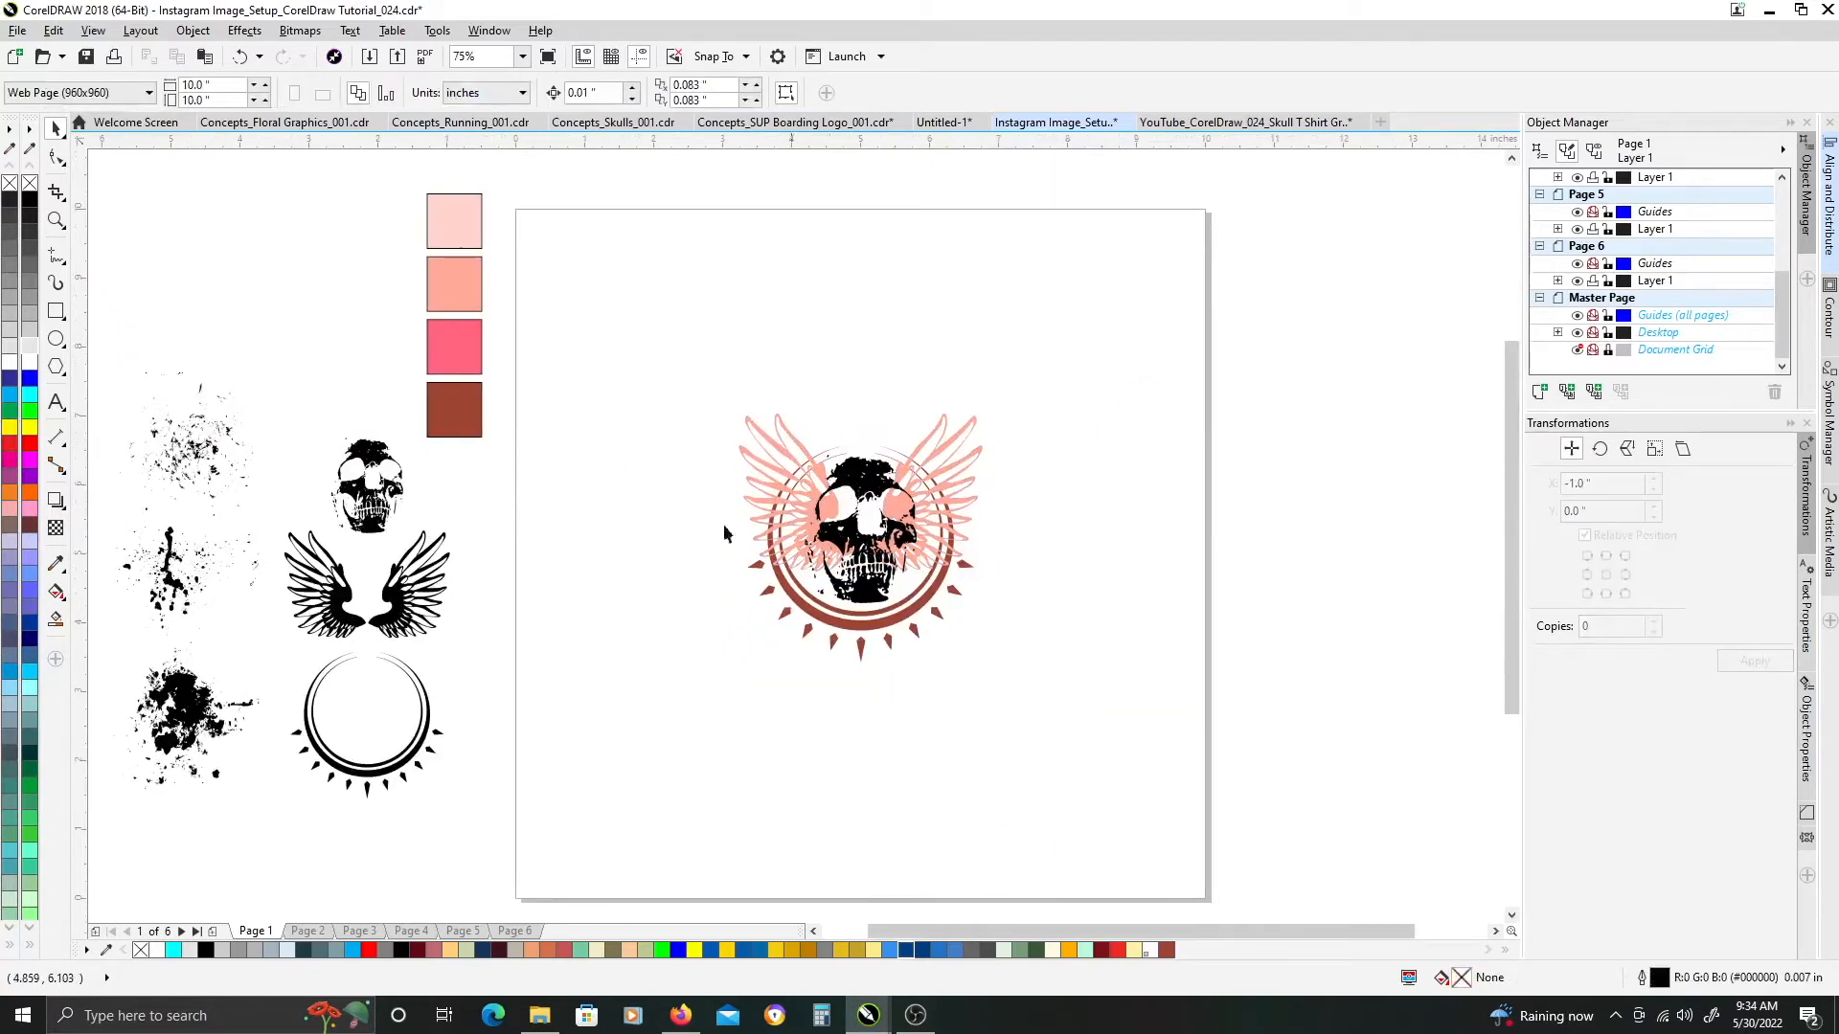
{"action": "left_click", "coordinate": [182, 693]}
{"action": "mouse_move", "coordinate": [182, 692]}
{"action": "left_mouse_down"}
{"action": "mouse_move", "coordinate": [985, 501]}
{"action": "mouse_move", "coordinate": [871, 503]}
{"action": "left_mouse_up"}
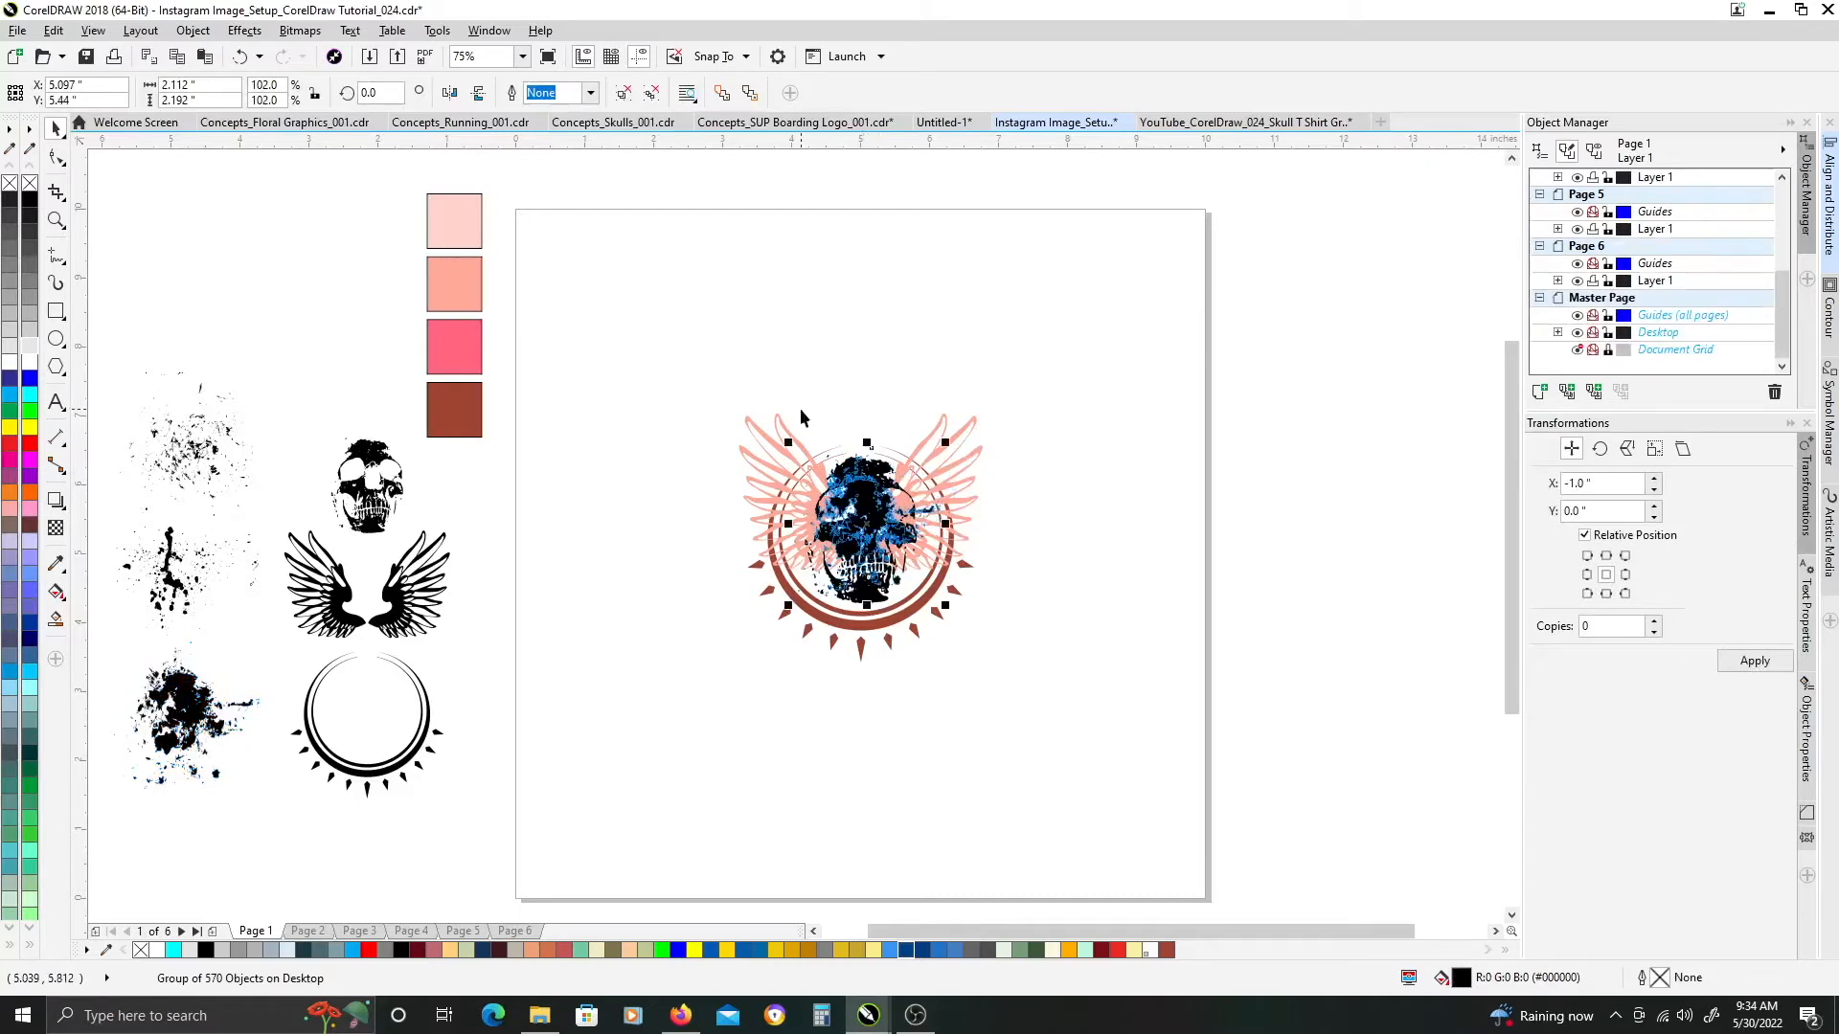
Fill the splatter over the skull with the hot pink (#FF657F) of the third swatch
{"action": "left_click_drag", "start_coordinate": [454, 347], "coordinate": [859, 495]}
{"action": "left_click", "coordinate": [903, 556]}
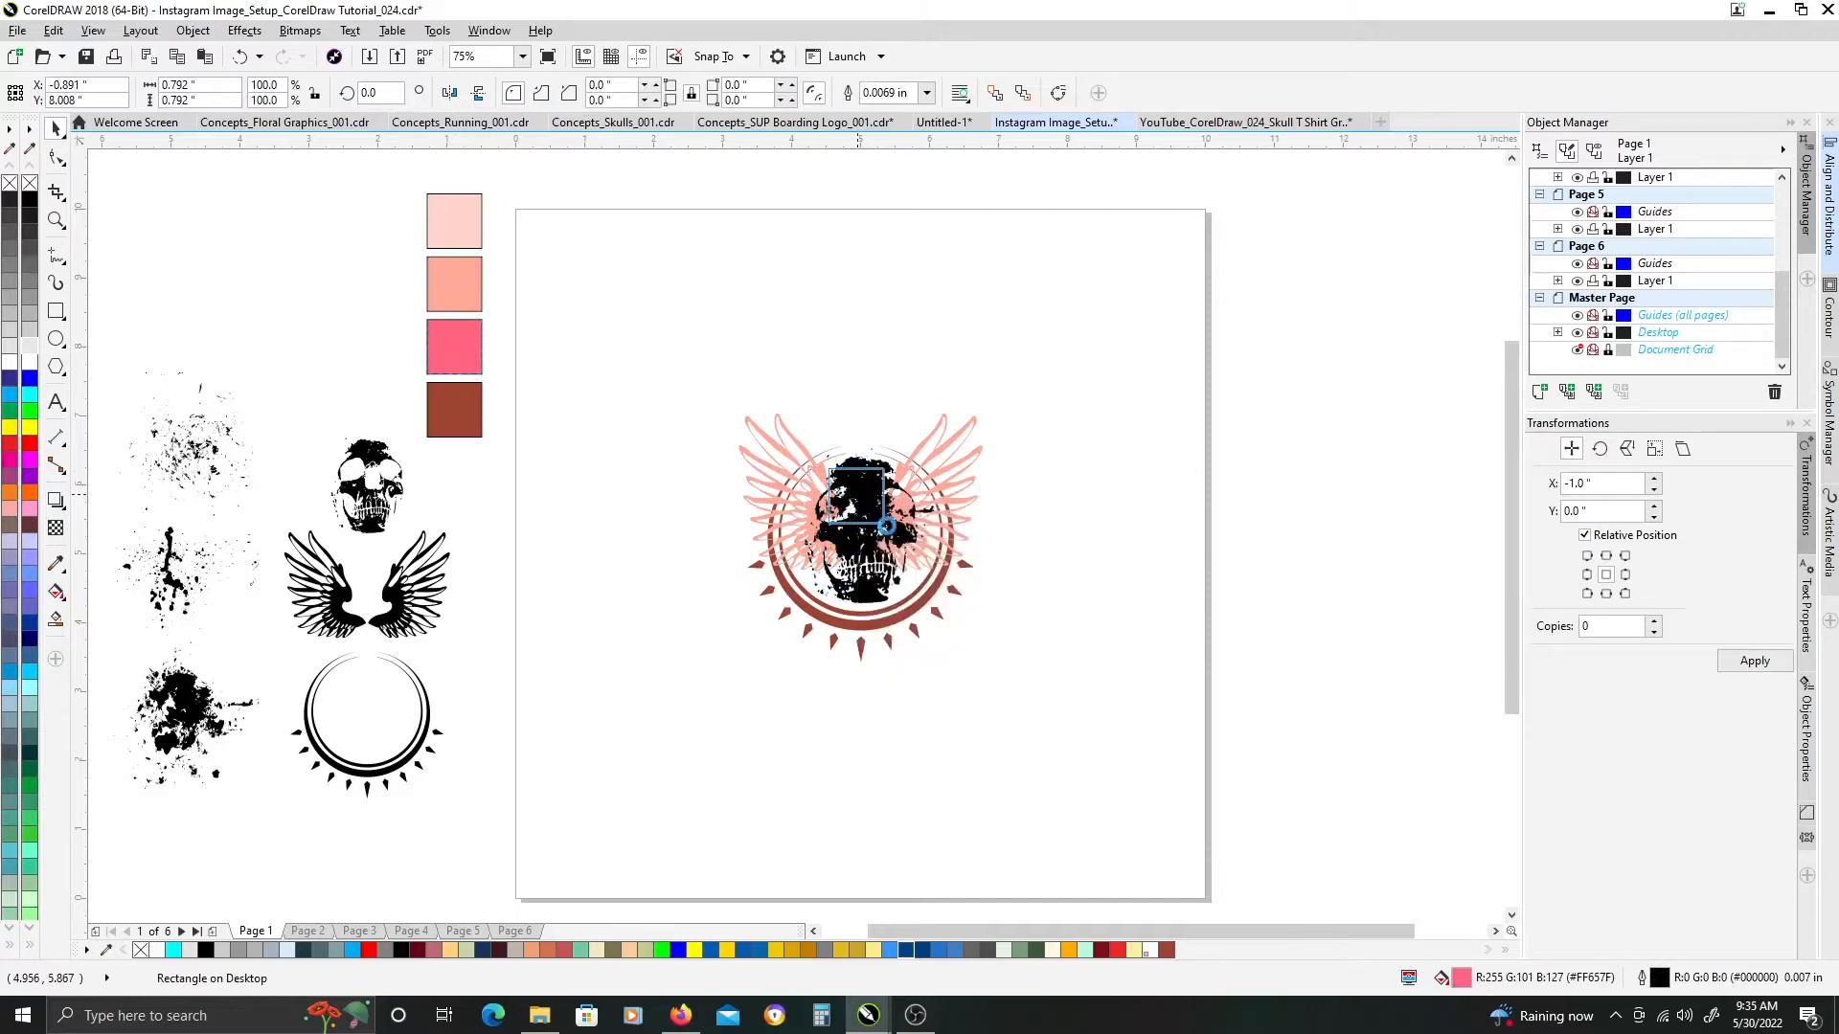
{"action": "left_click", "coordinate": [868, 503]}
{"action": "left_click", "coordinate": [869, 507]}
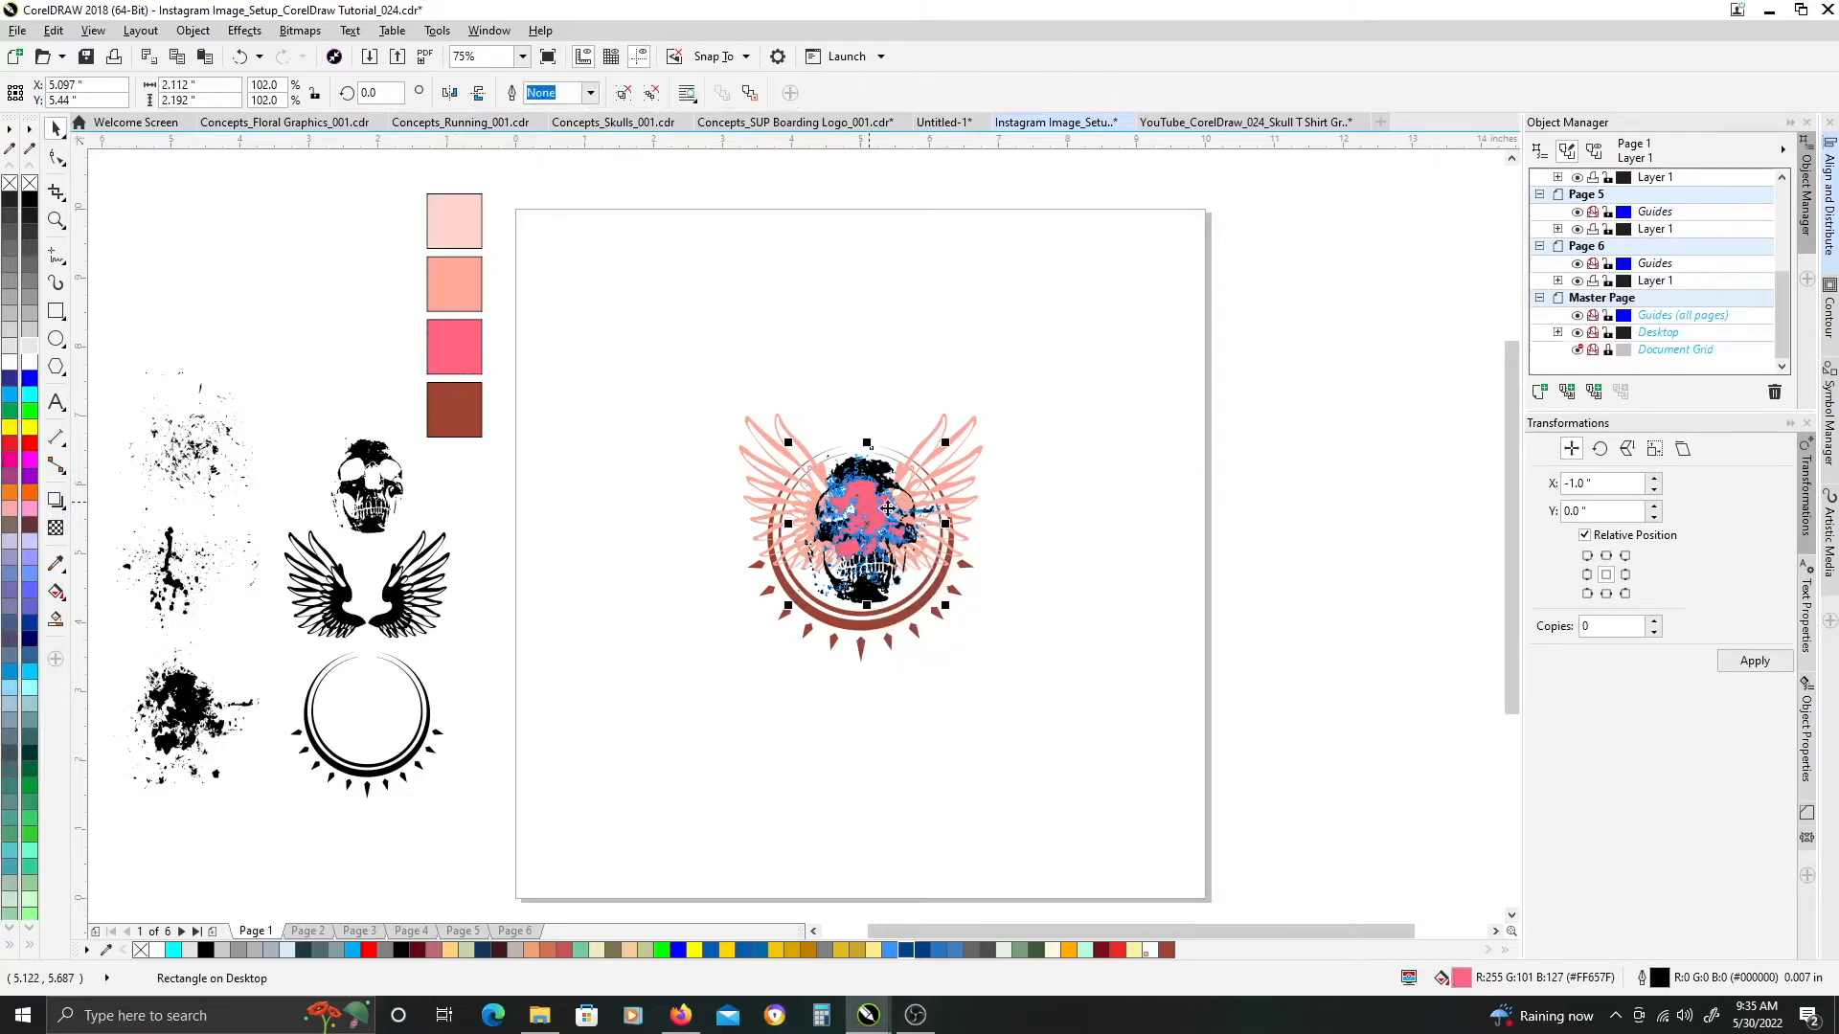
Enlarge the pink splatter to about 2.42 by 2.51 inches and bring the skull in front of it
{"action": "scroll", "coordinate": [911, 505], "scroll_direction": "up", "scroll_amount": 2}
{"action": "left_click_drag", "start_coordinate": [977, 383], "coordinate": [1012, 347]}
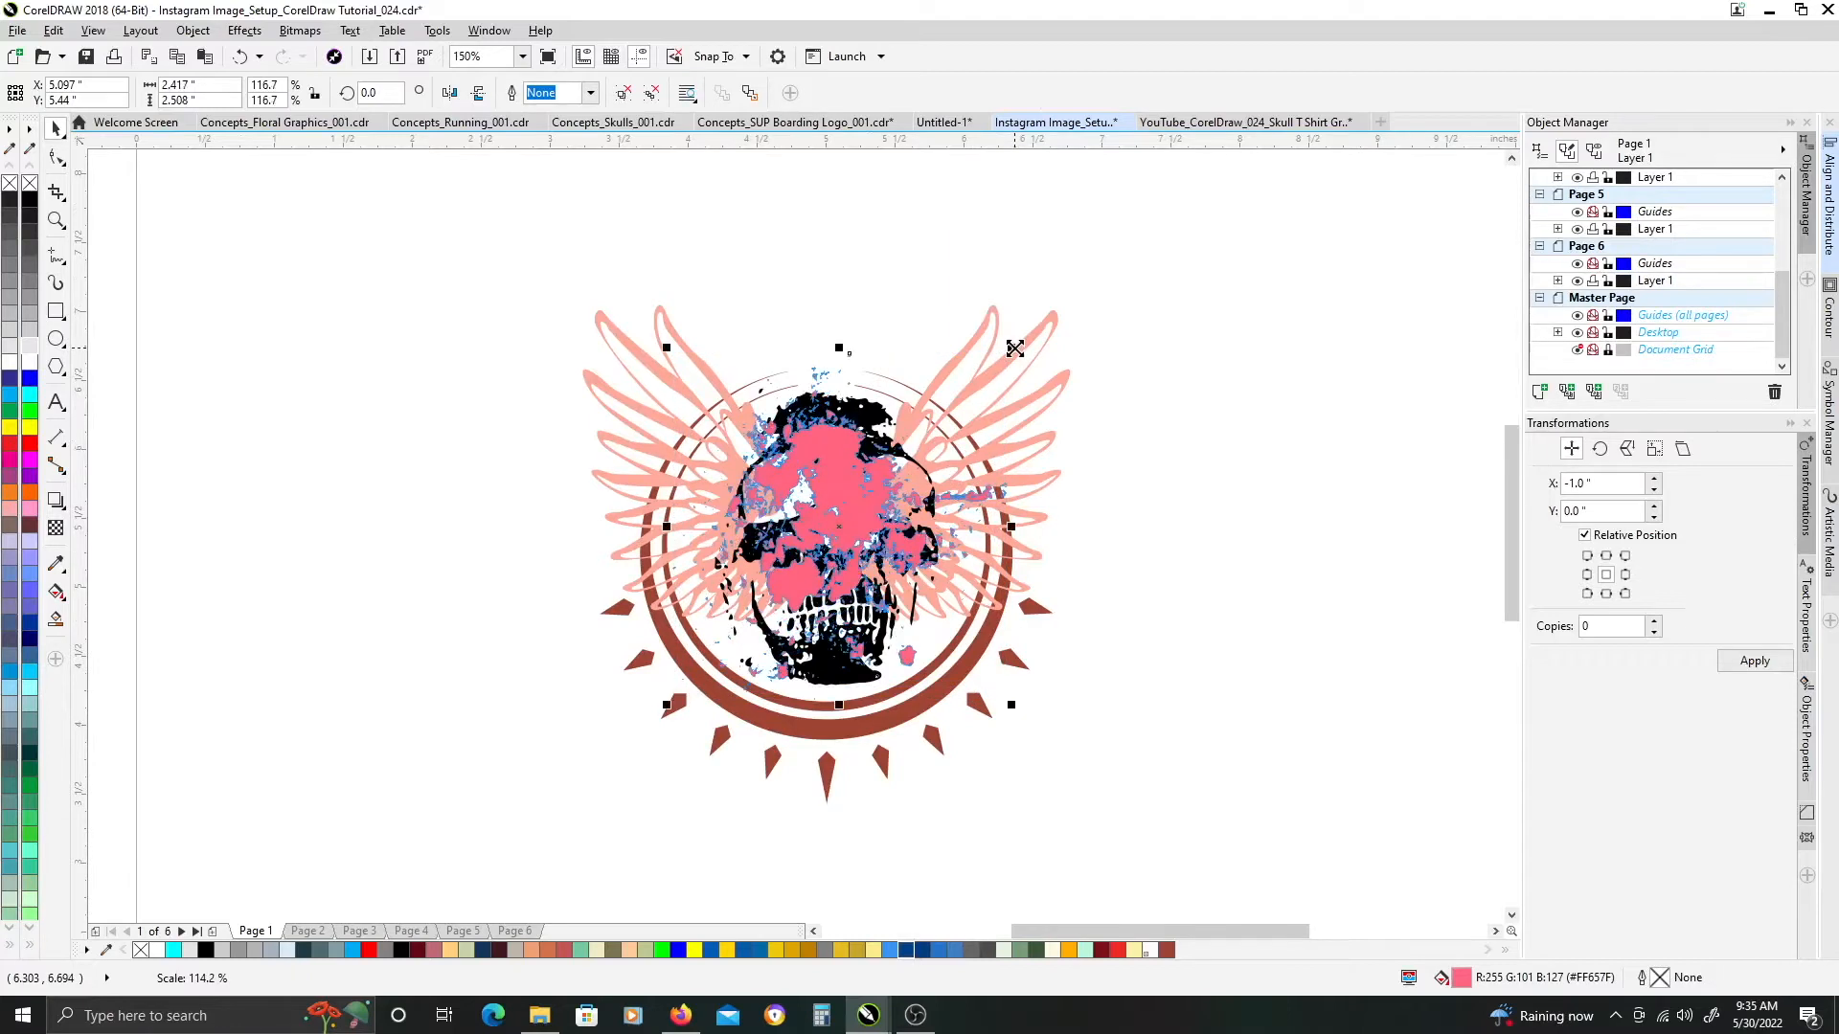
{"action": "left_click", "coordinate": [826, 671]}
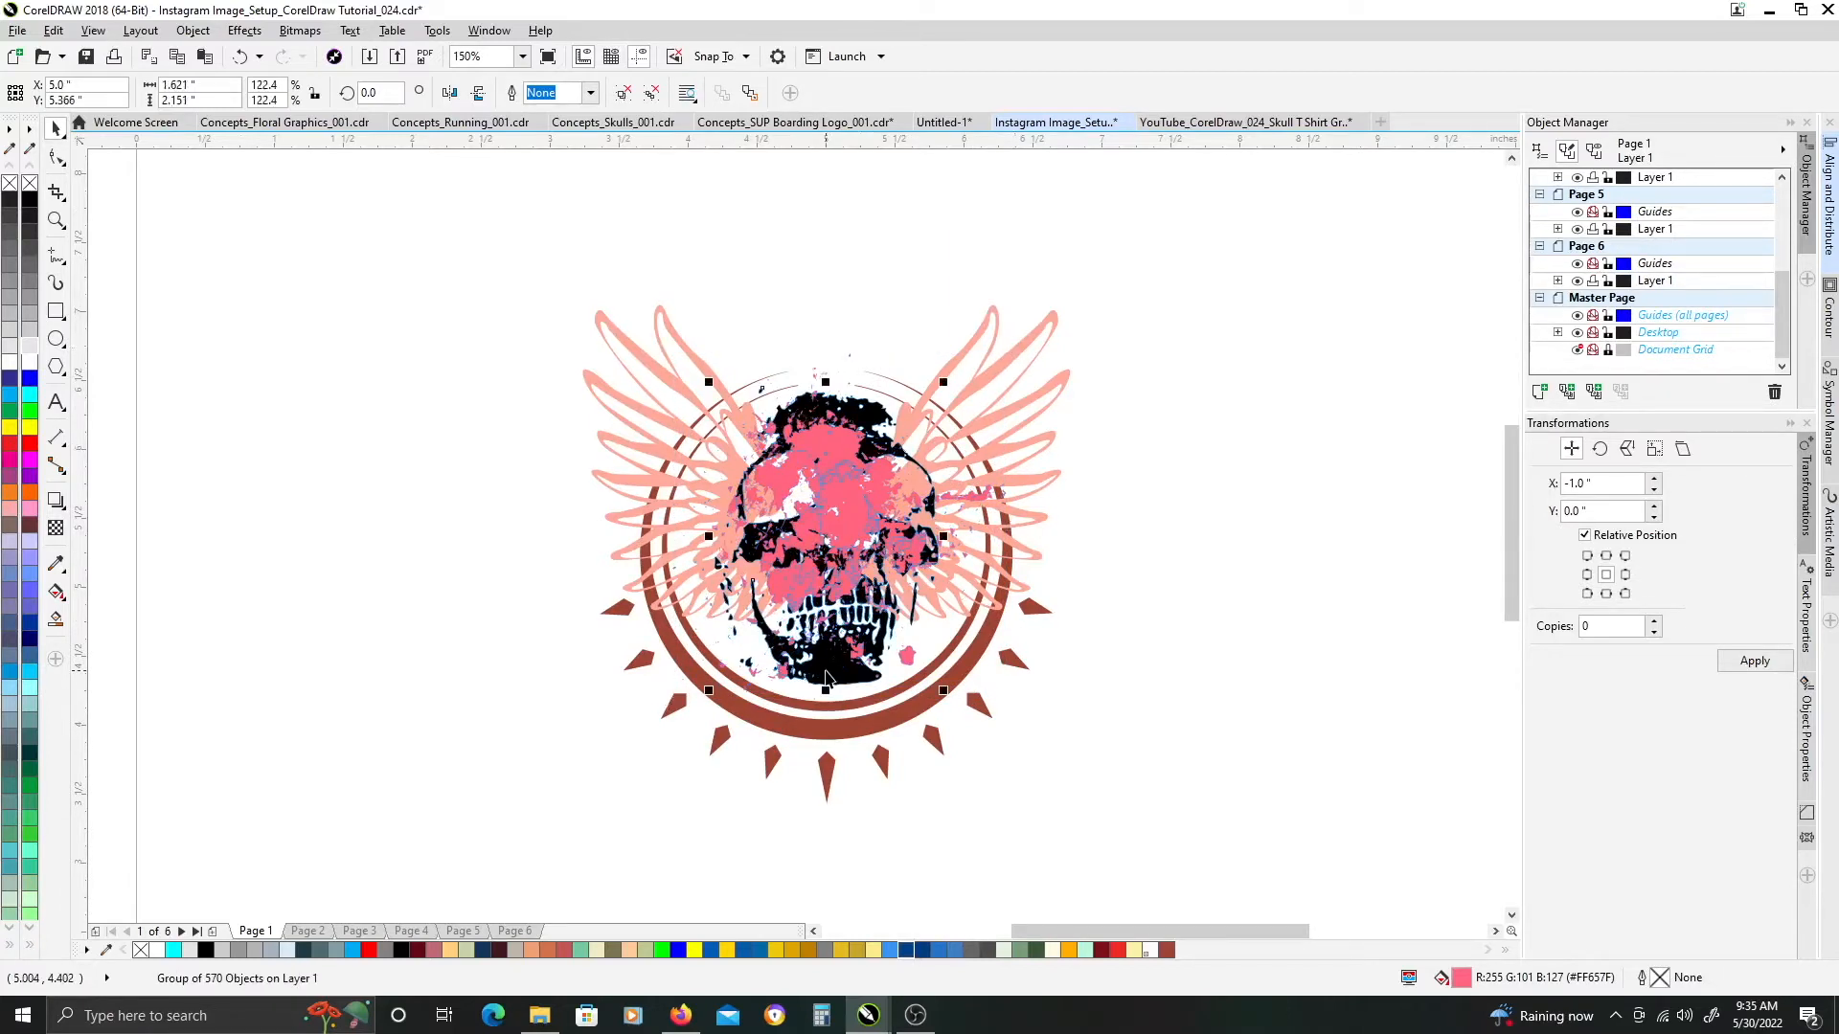
{"action": "key", "text": "shift+Page_Up"}
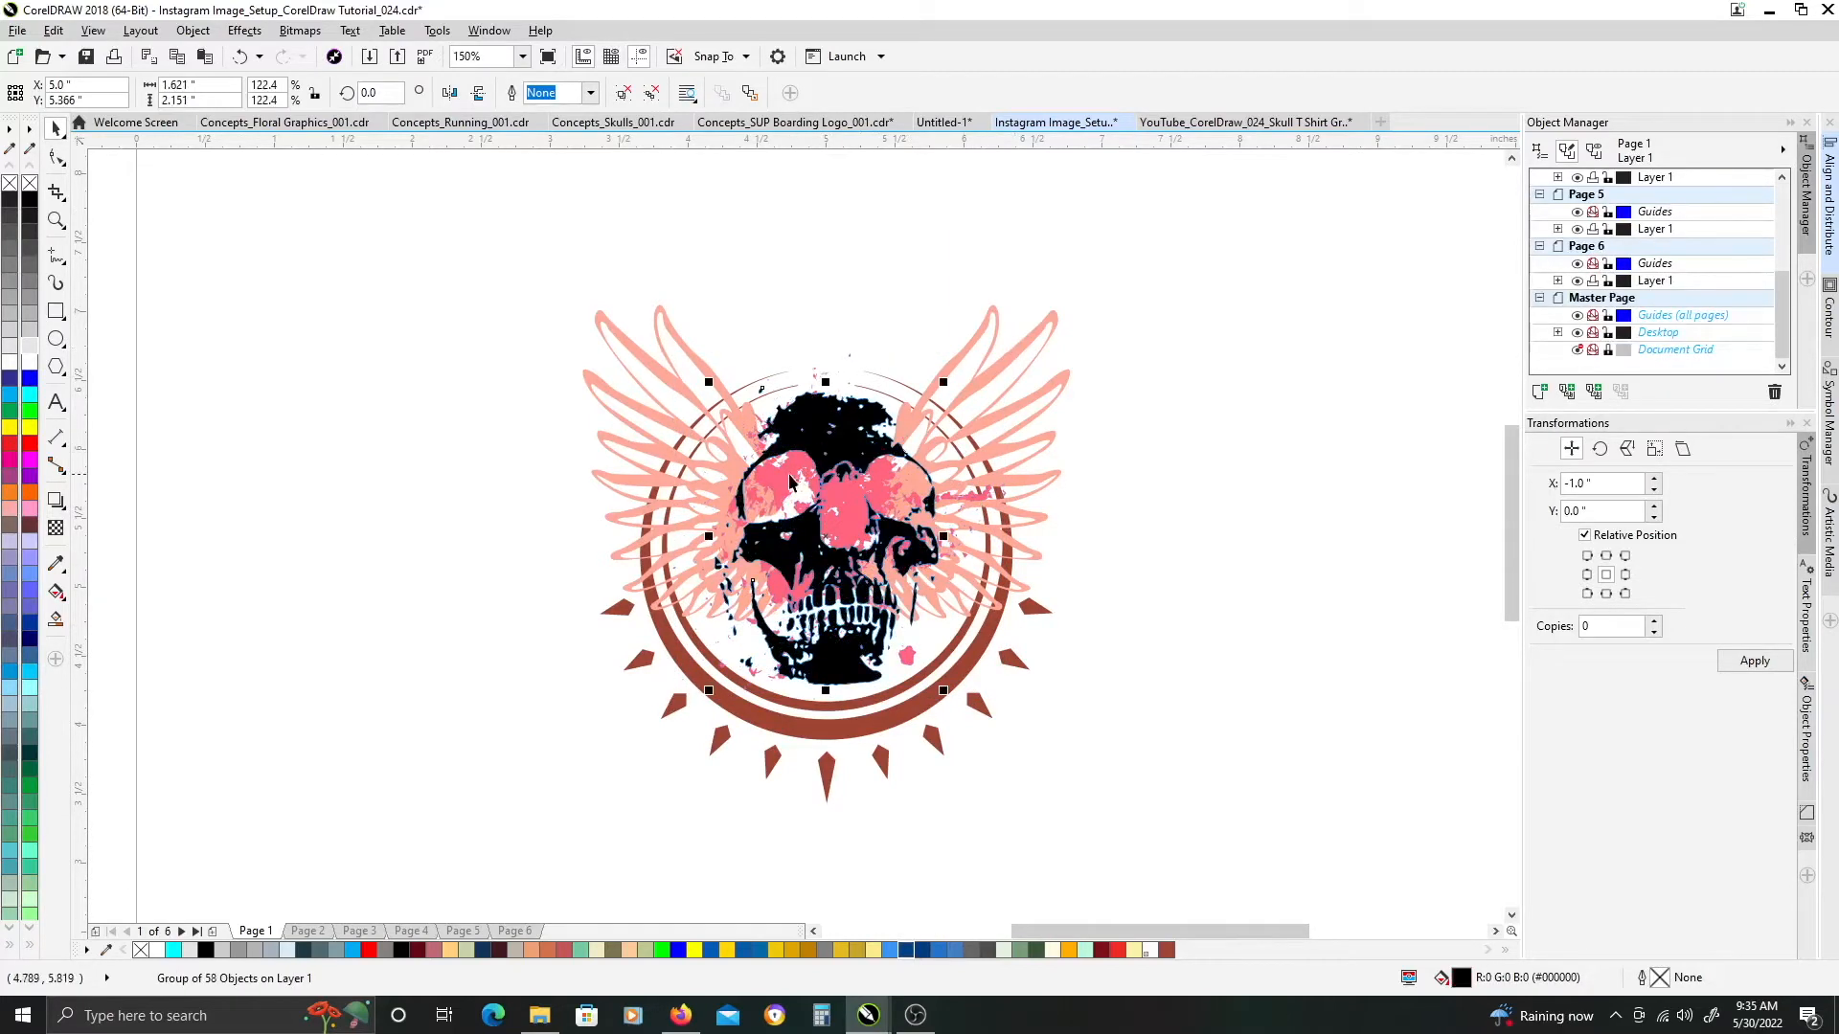
Raise the pink splatter behind the skull's crown and enlarge it to about 2.58 by 2.68 inches
{"action": "left_click", "coordinate": [787, 480]}
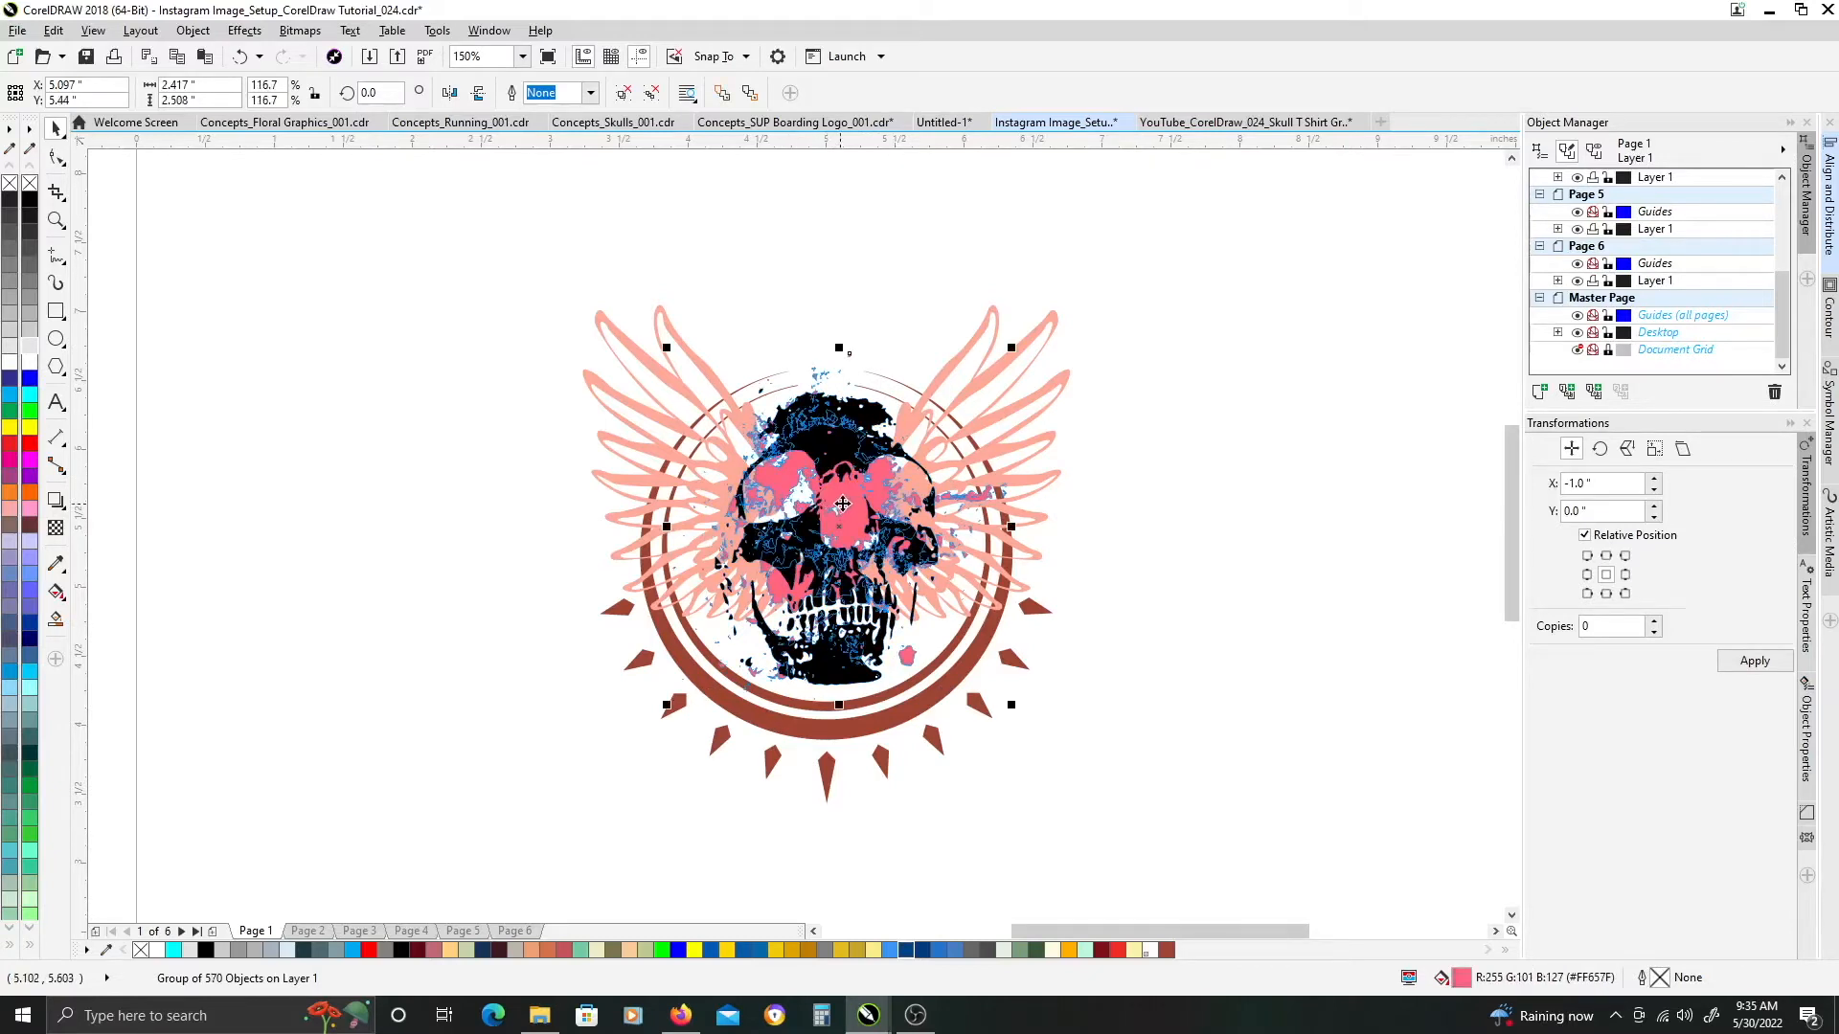
{"action": "left_click_drag", "start_coordinate": [852, 467], "coordinate": [842, 438]}
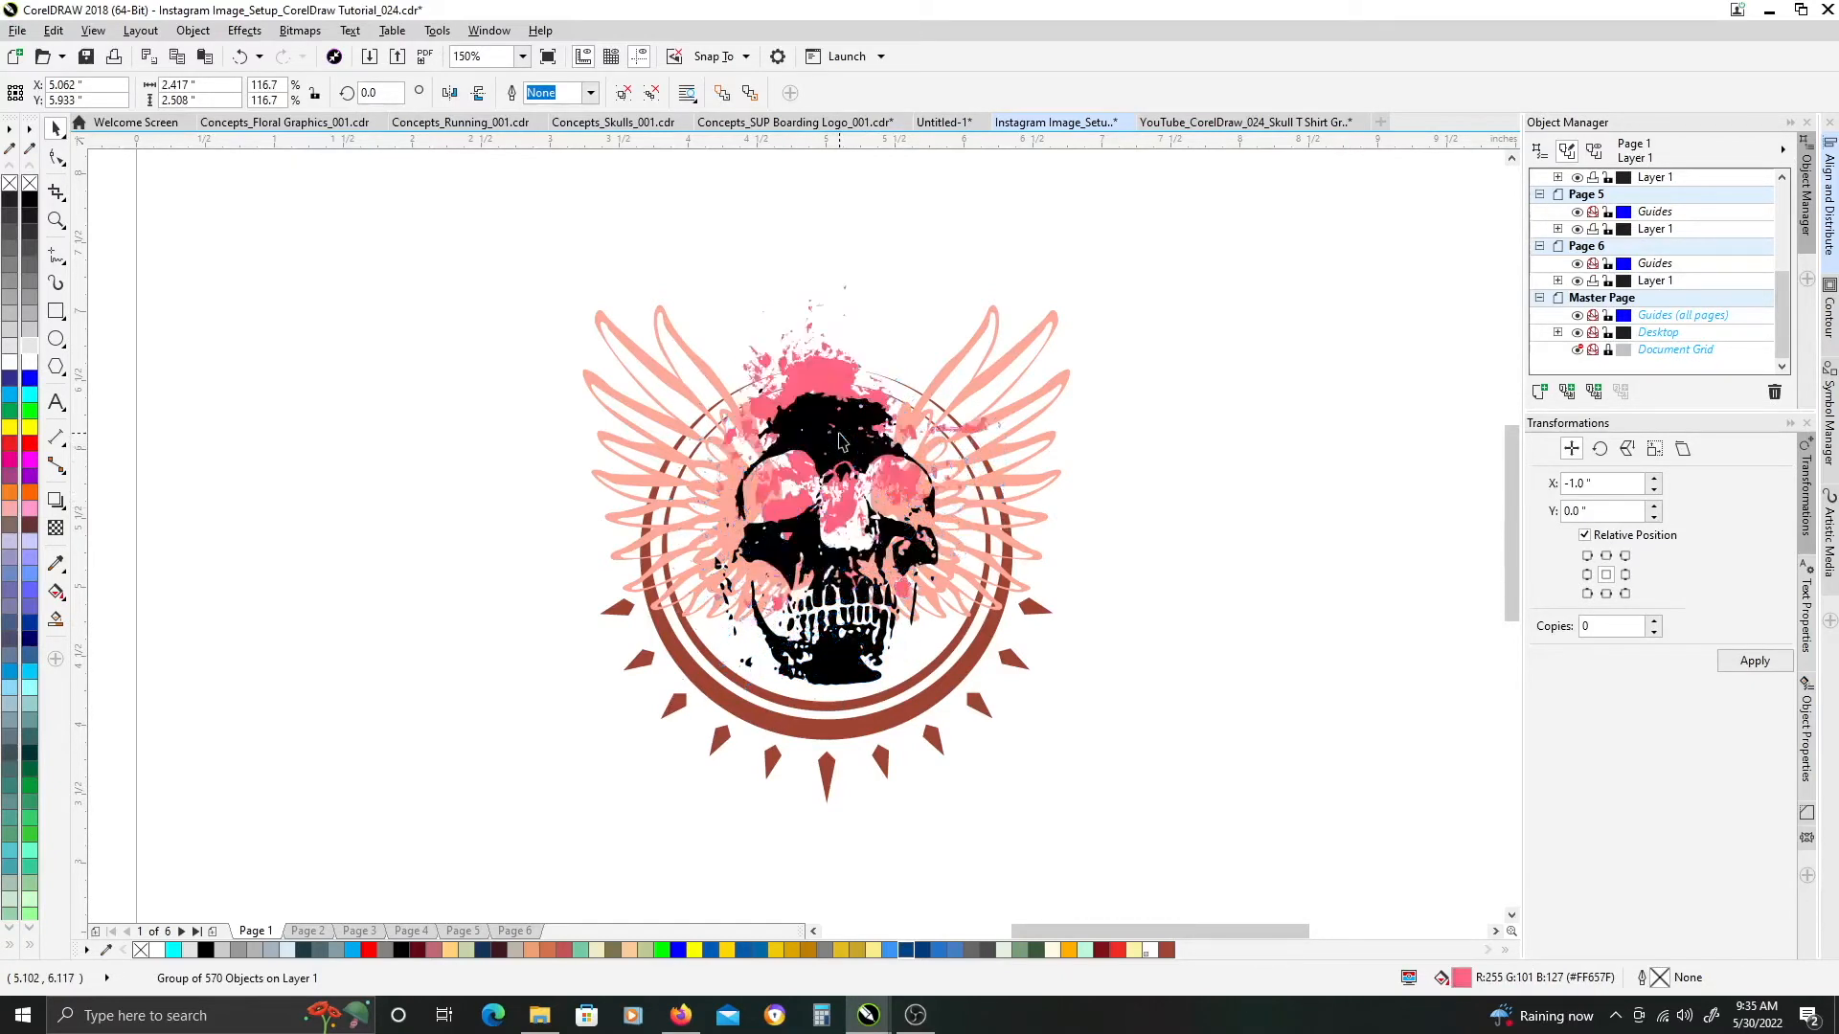
{"action": "left_click_drag", "start_coordinate": [1005, 279], "coordinate": [1018, 268]}
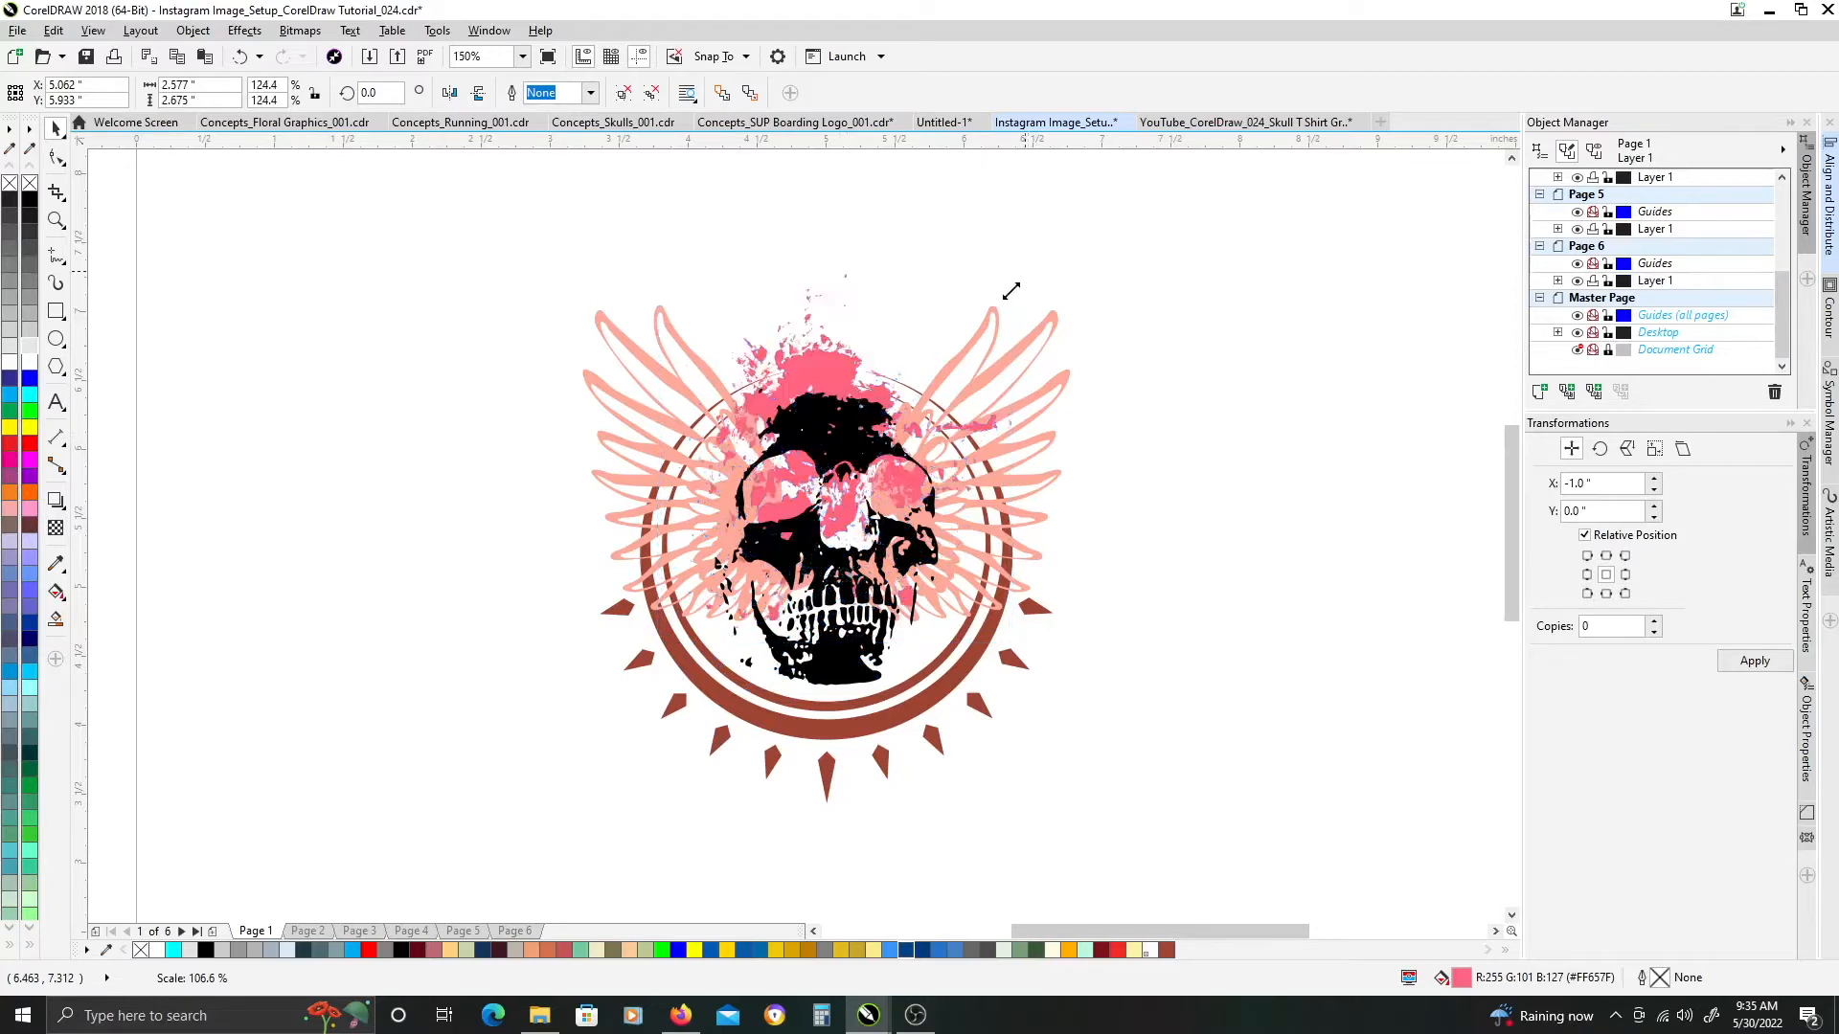
{"action": "left_click_drag", "start_coordinate": [842, 367], "coordinate": [847, 369]}
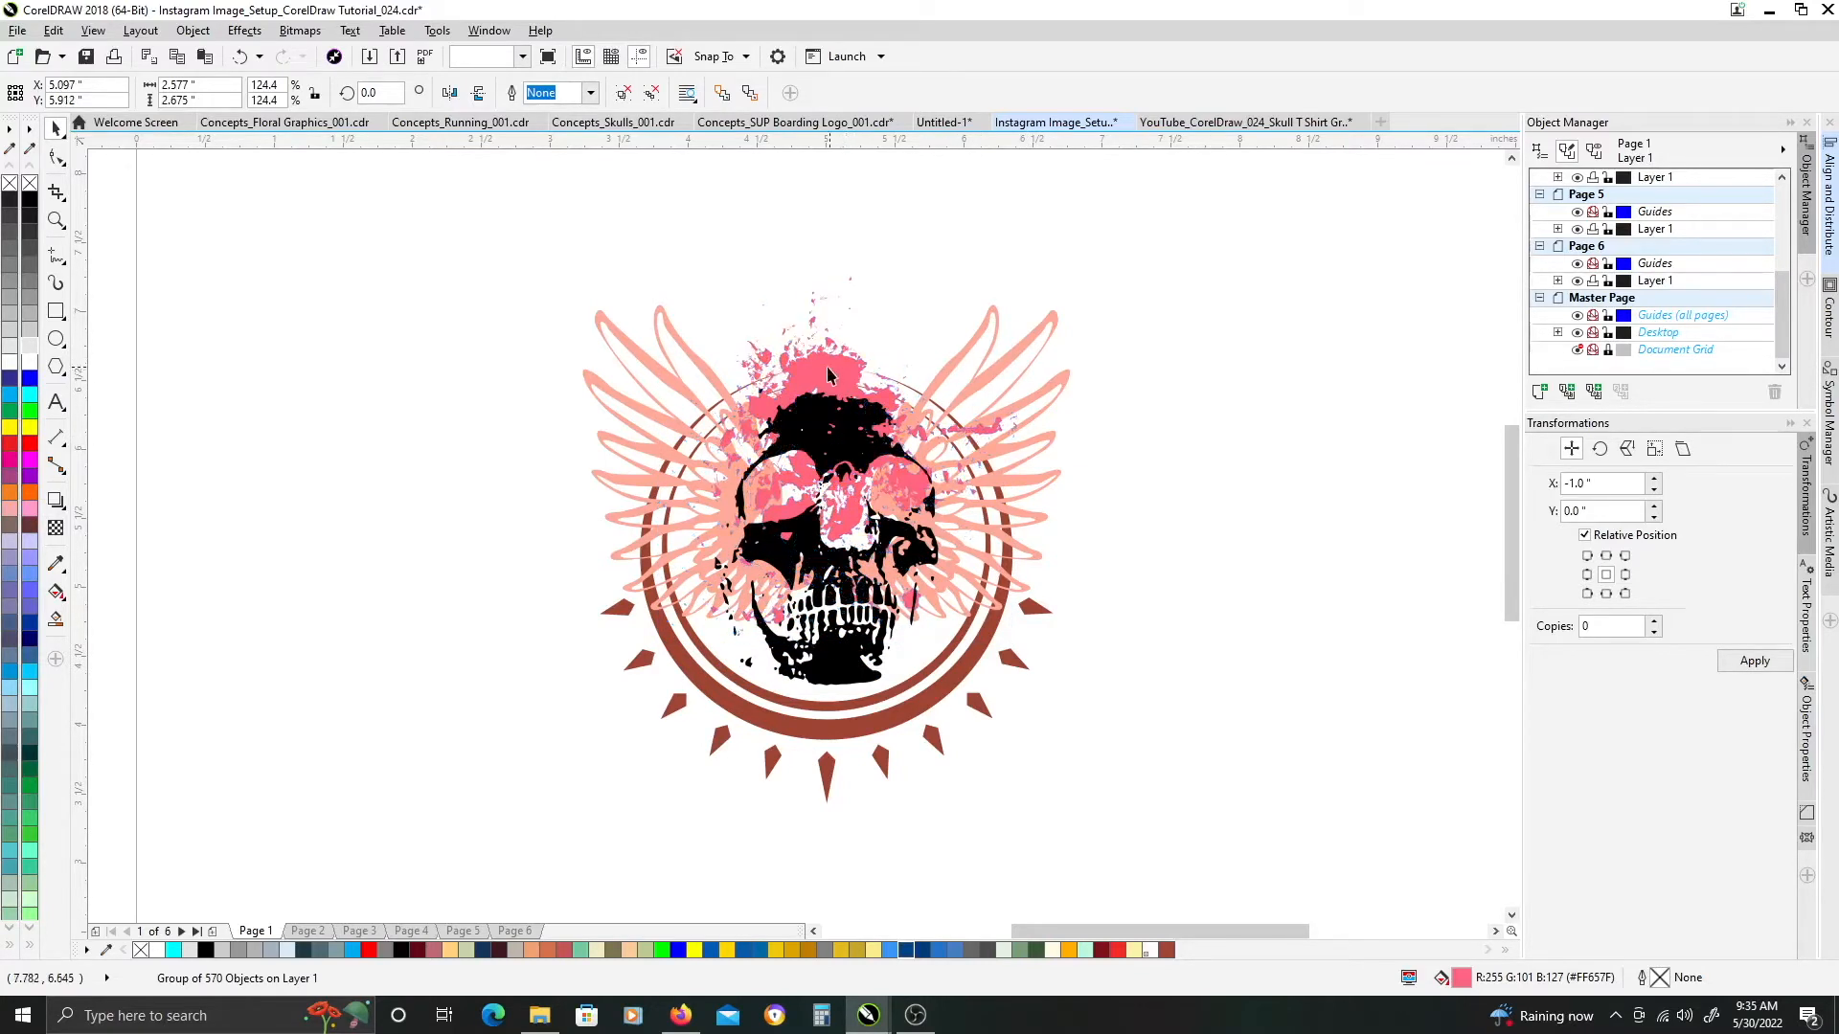
{"action": "key", "text": "Escape"}
Duplicate the pink splatter and move the copy to the empty area beside the wings
{"action": "left_click", "coordinate": [829, 373]}
{"action": "scroll", "coordinate": [919, 498], "scroll_direction": "down", "scroll_amount": 2}
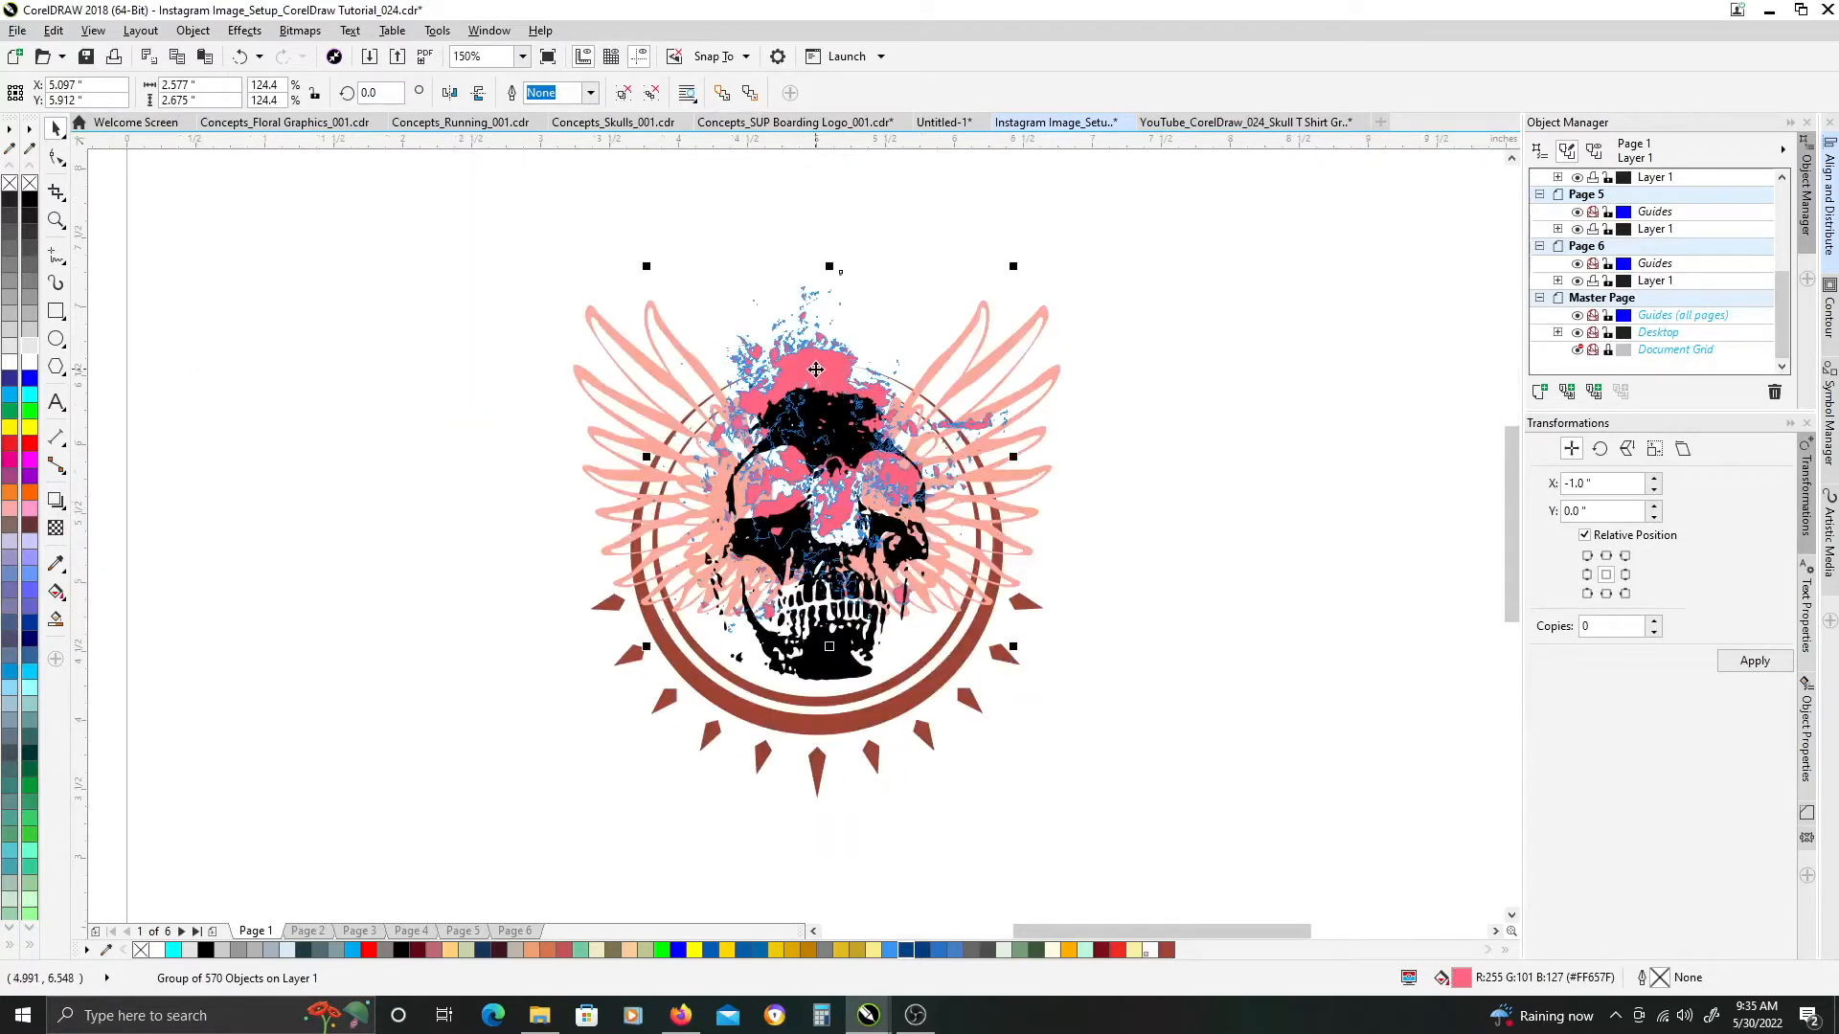
{"action": "left_click_drag", "start_coordinate": [818, 364], "coordinate": [844, 495]}
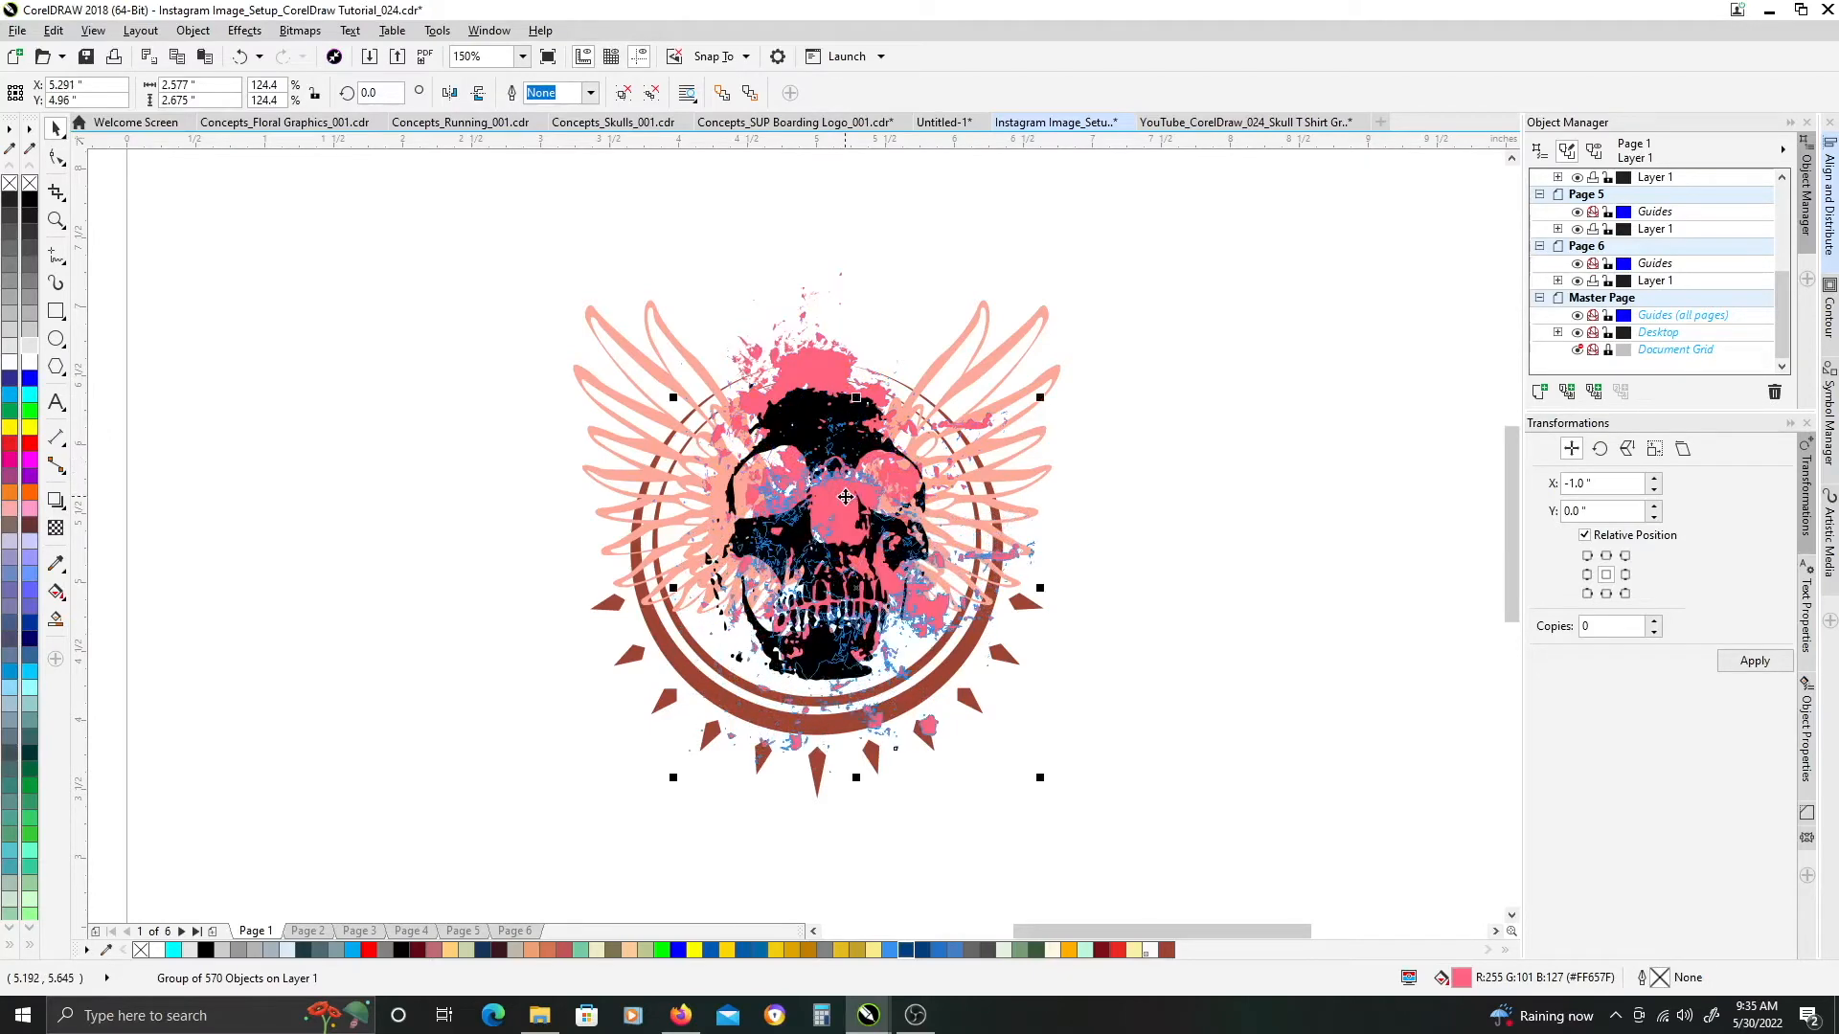
{"action": "left_click", "coordinate": [839, 499]}
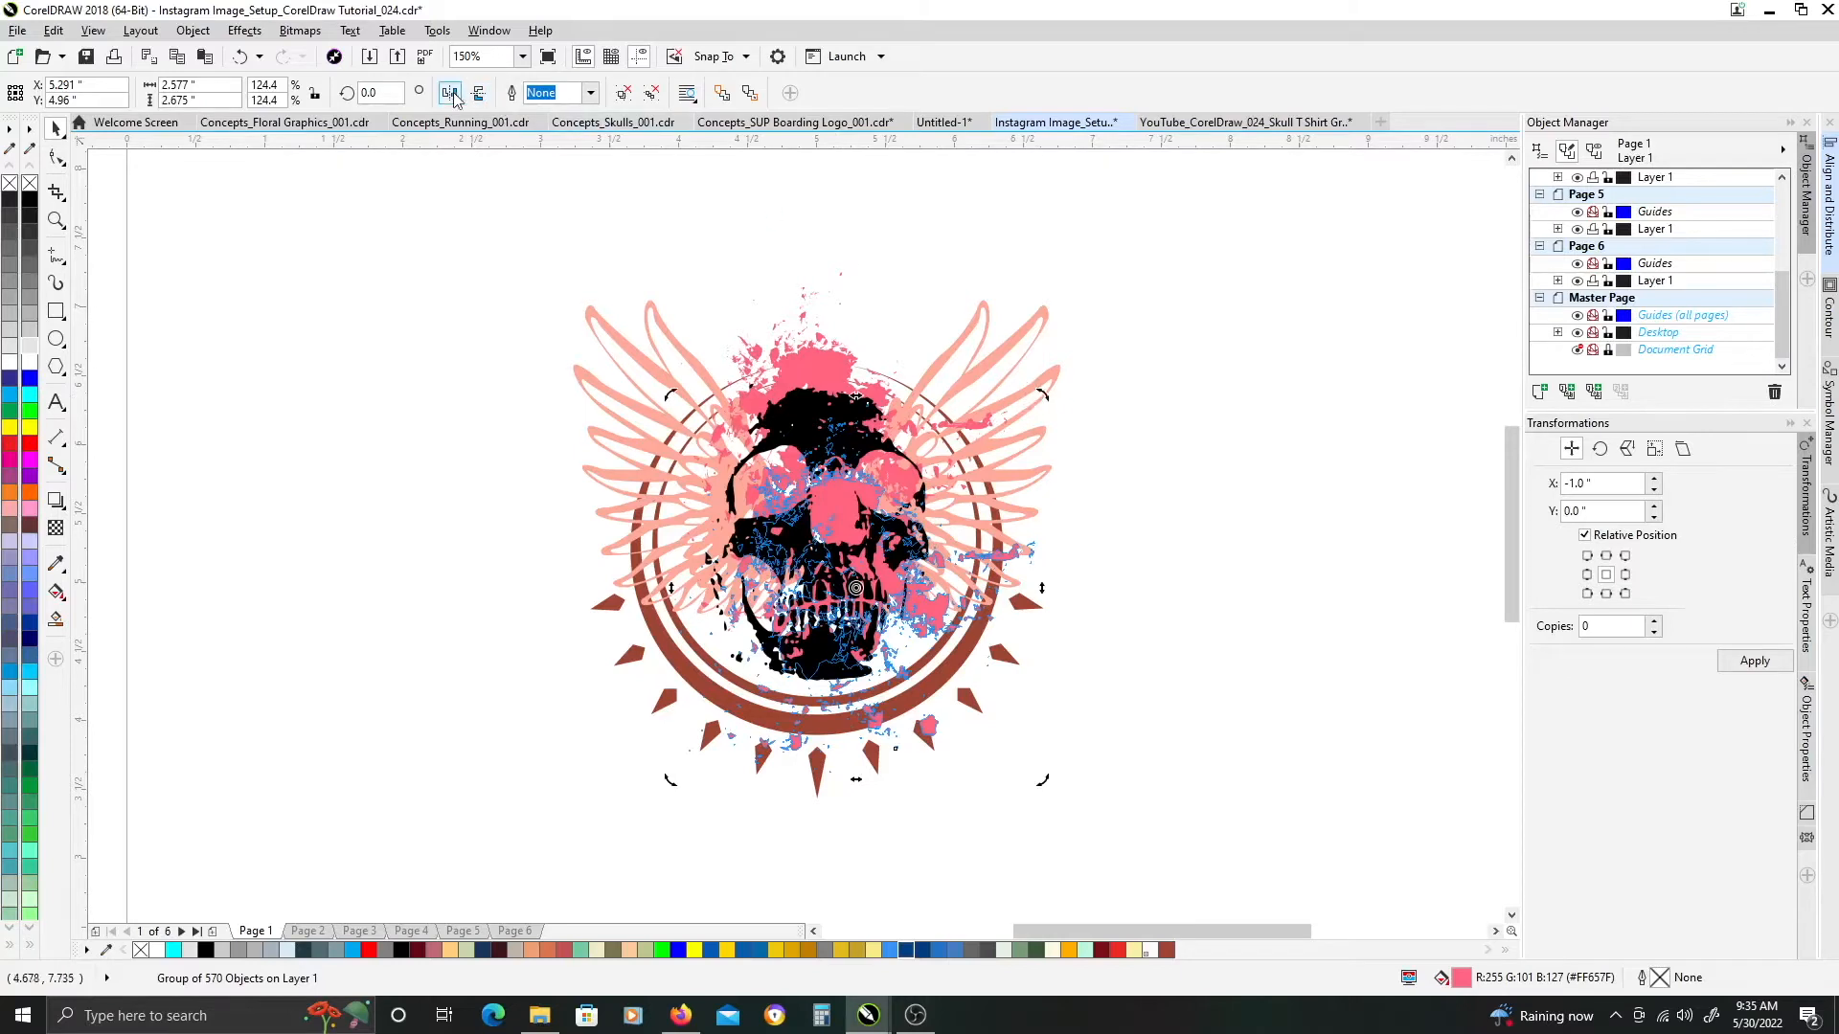
{"action": "left_click_drag", "start_coordinate": [847, 510], "coordinate": [1205, 507]}
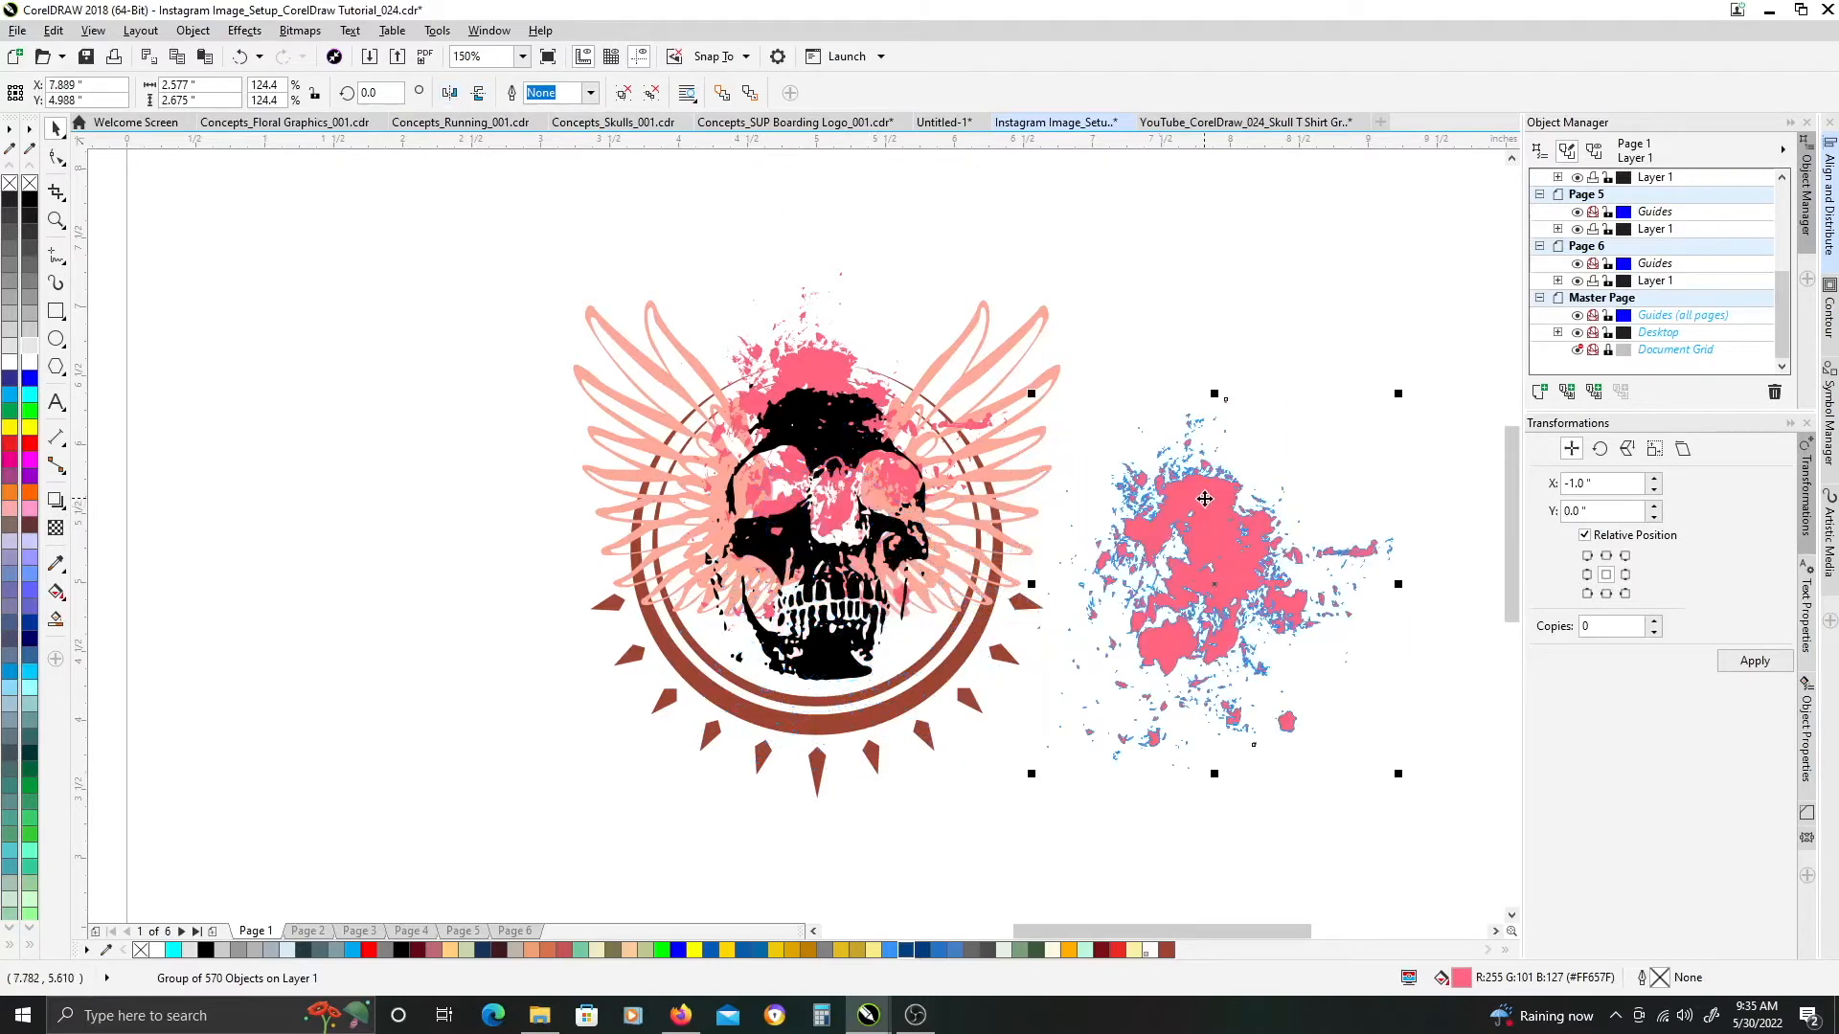
Mirror the copied splatter horizontally and vertically and place it around the skull's jaw
{"action": "left_click", "coordinate": [450, 93]}
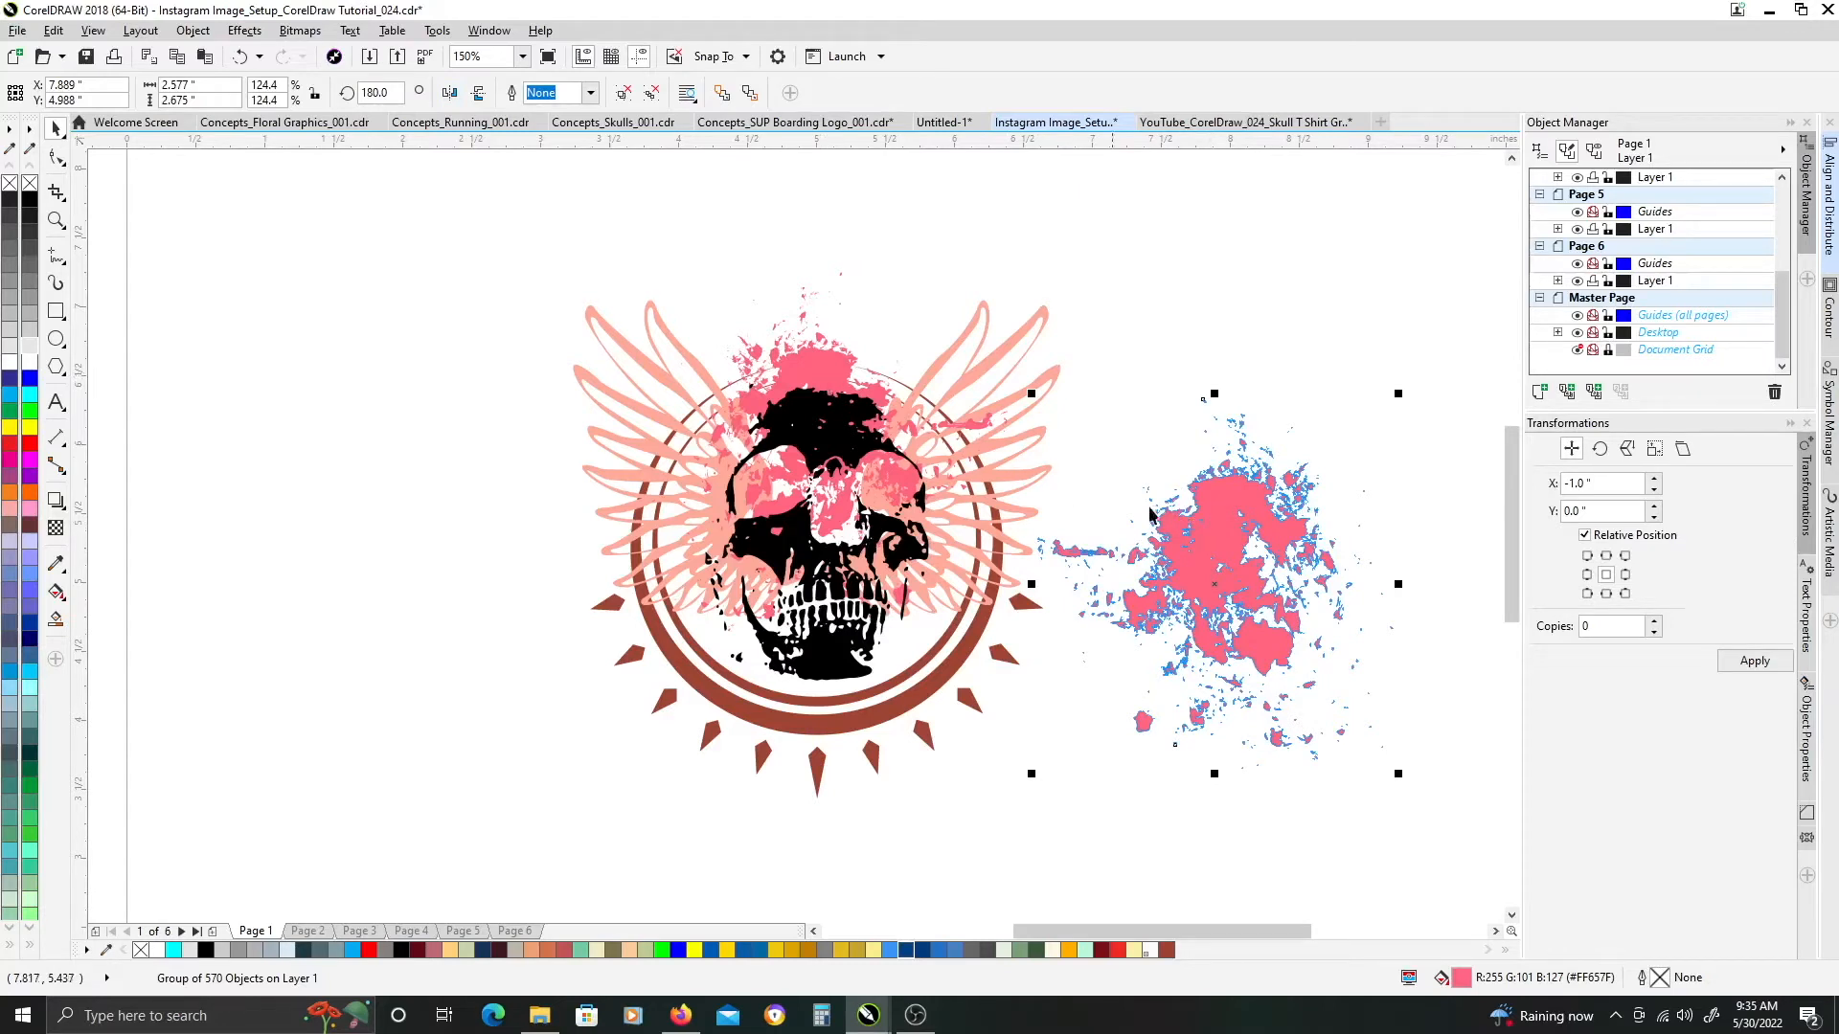
{"action": "left_click", "coordinate": [1222, 531]}
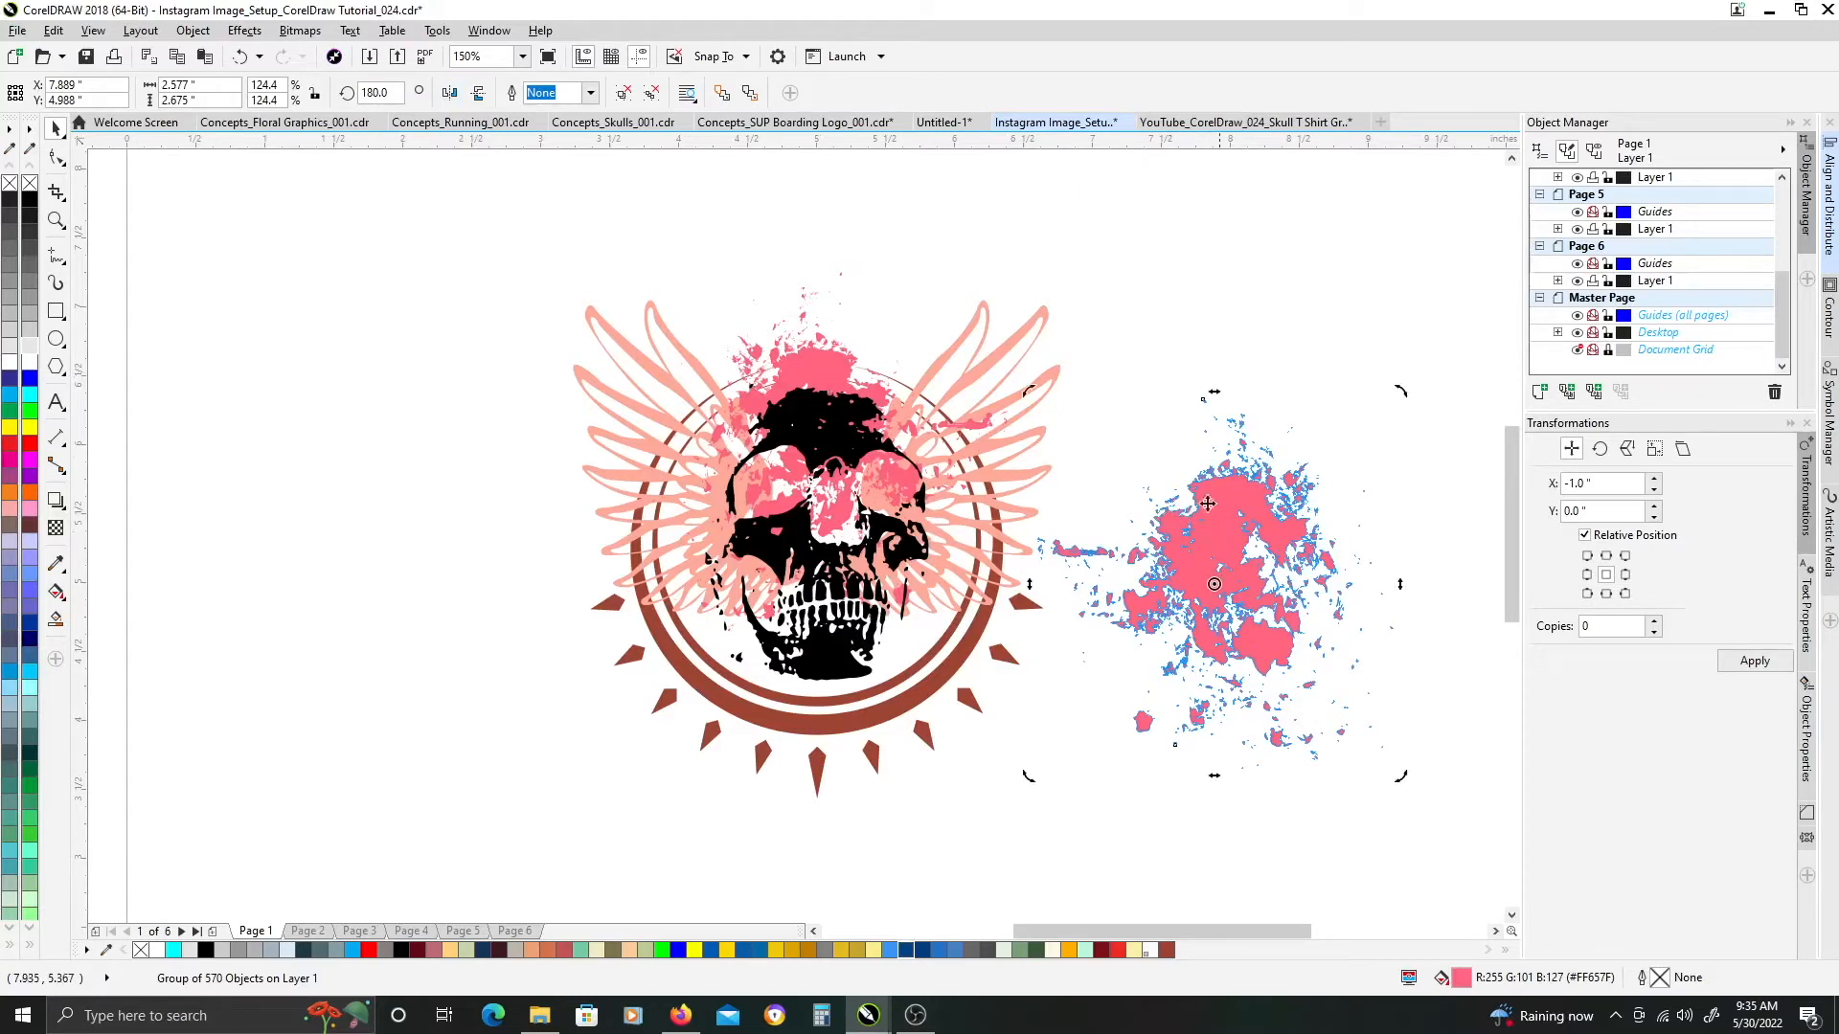
{"action": "left_click", "coordinate": [478, 92]}
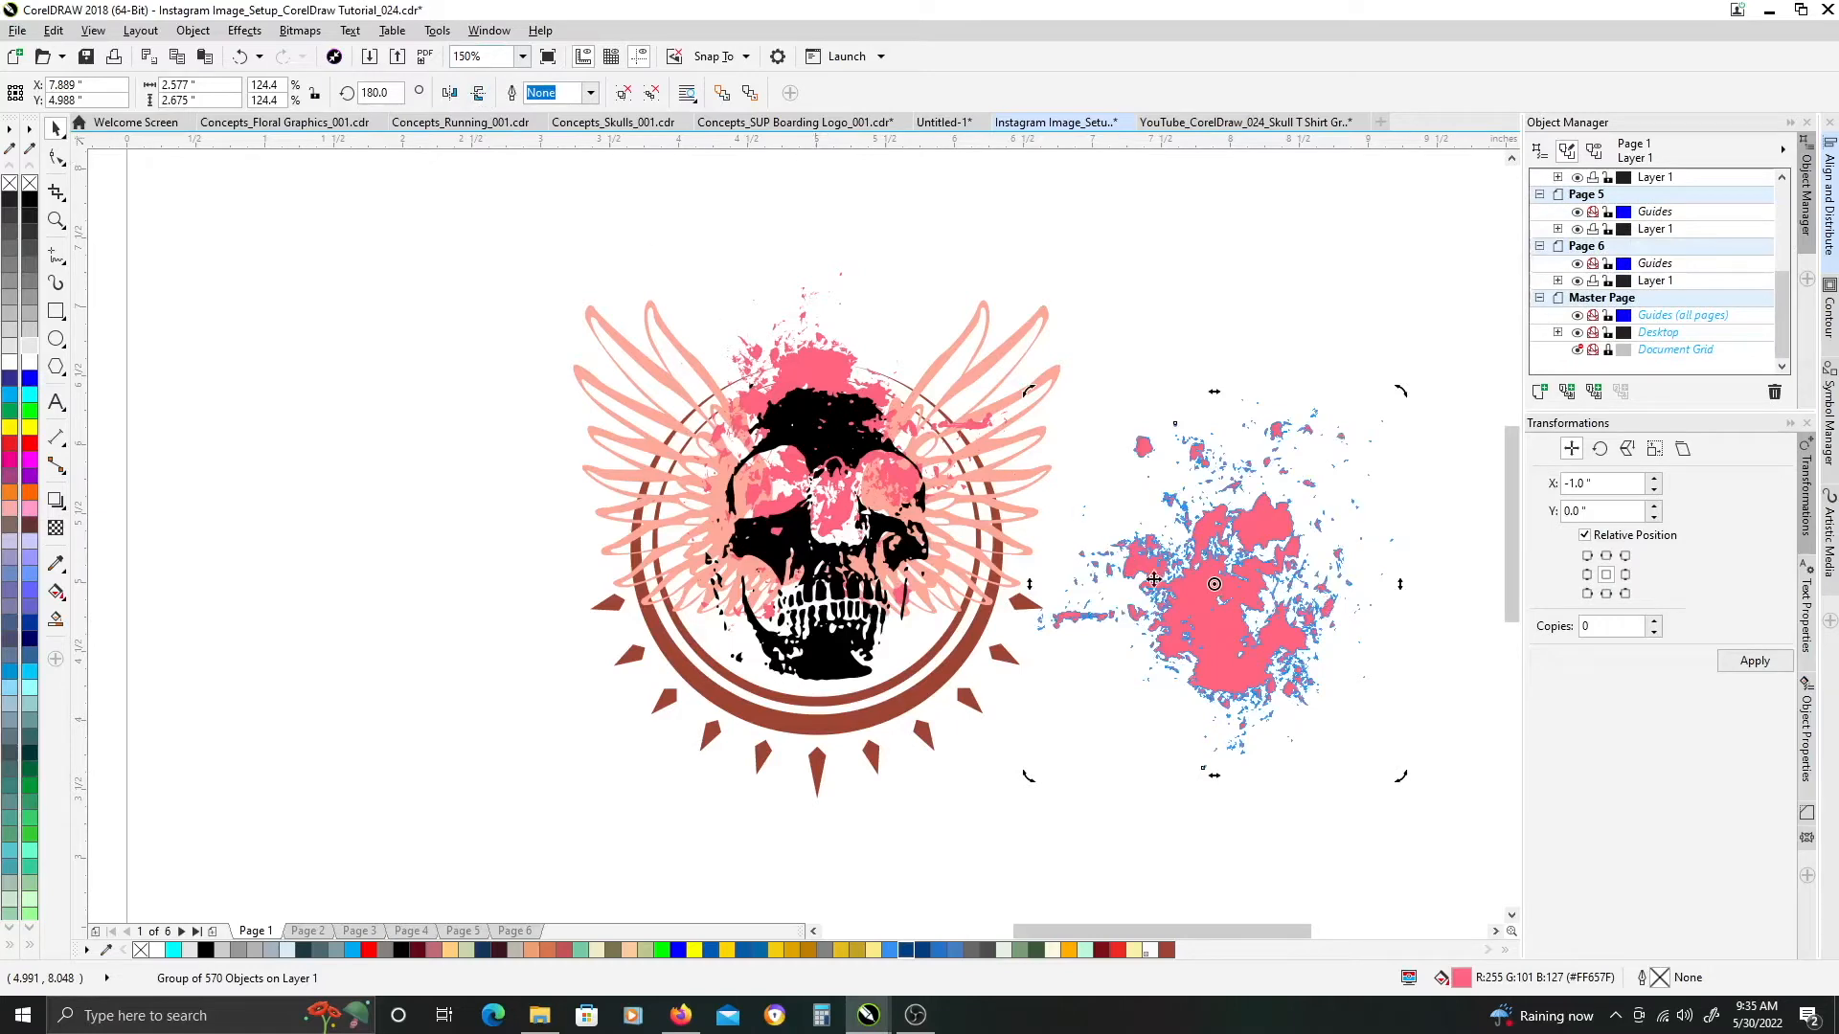
{"action": "left_click_drag", "start_coordinate": [1188, 614], "coordinate": [793, 601]}
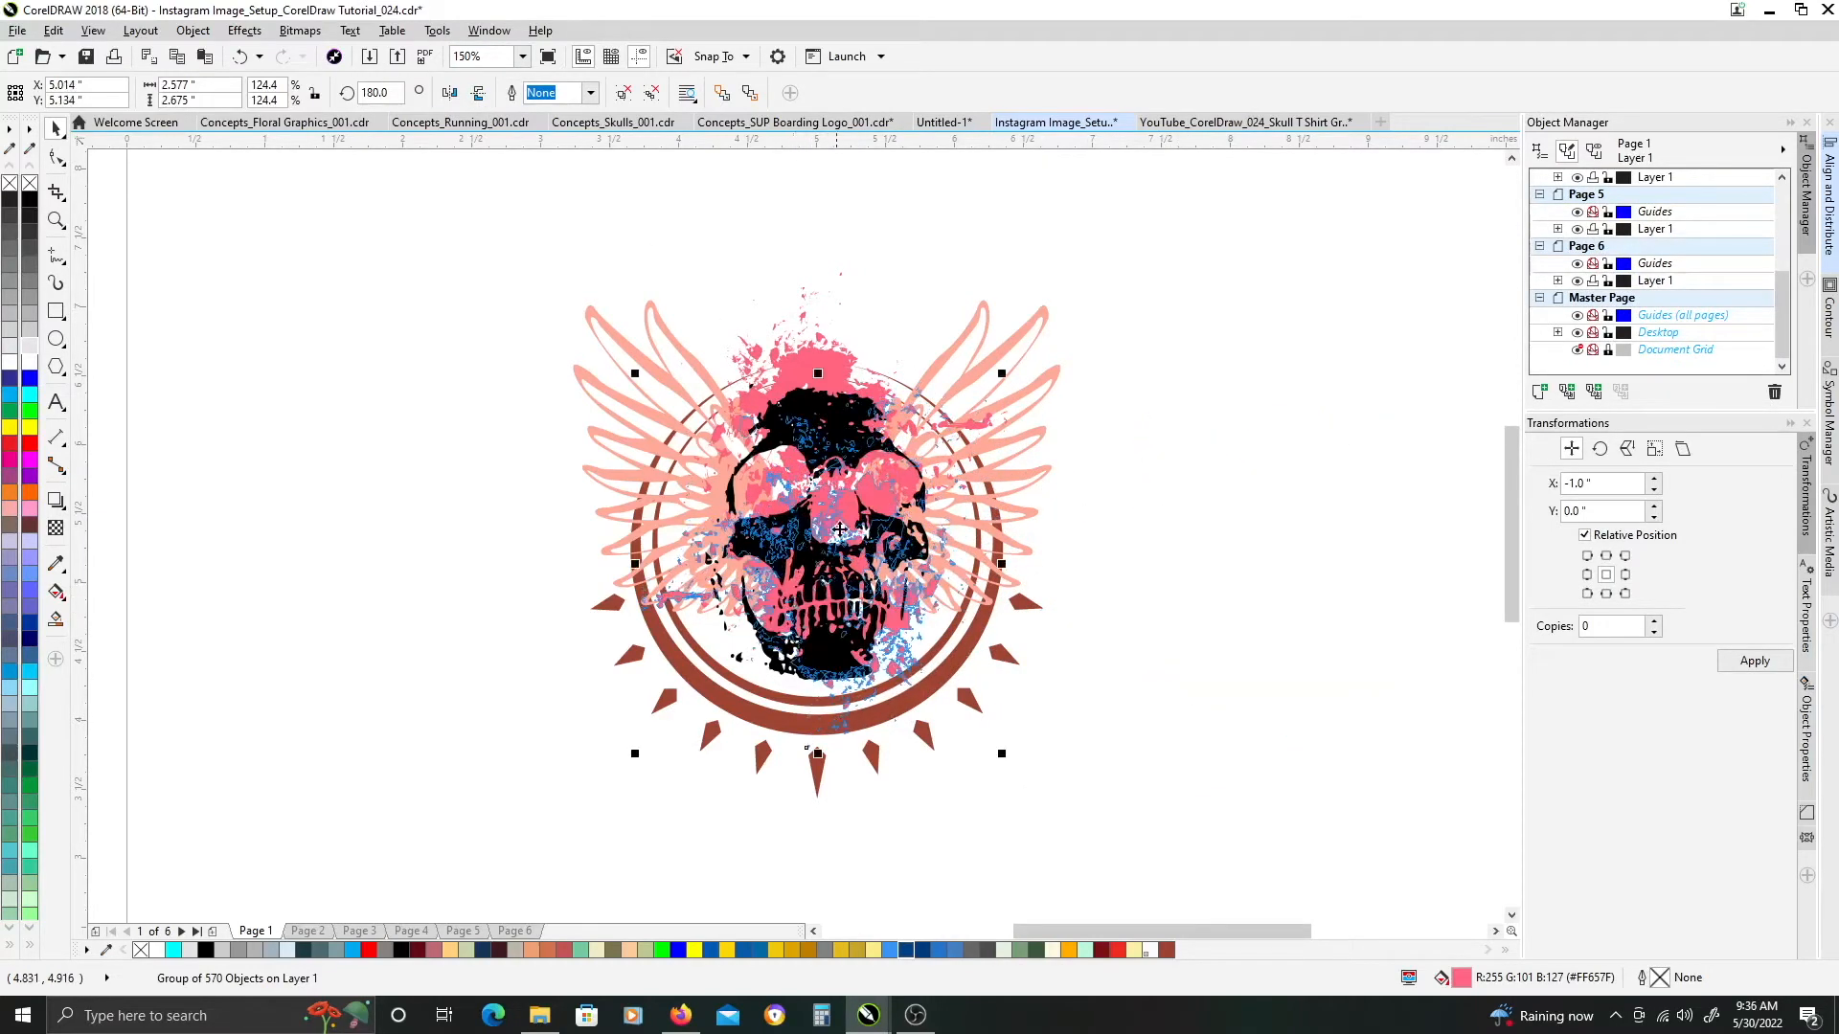
{"action": "left_click_drag", "start_coordinate": [845, 515], "coordinate": [860, 534]}
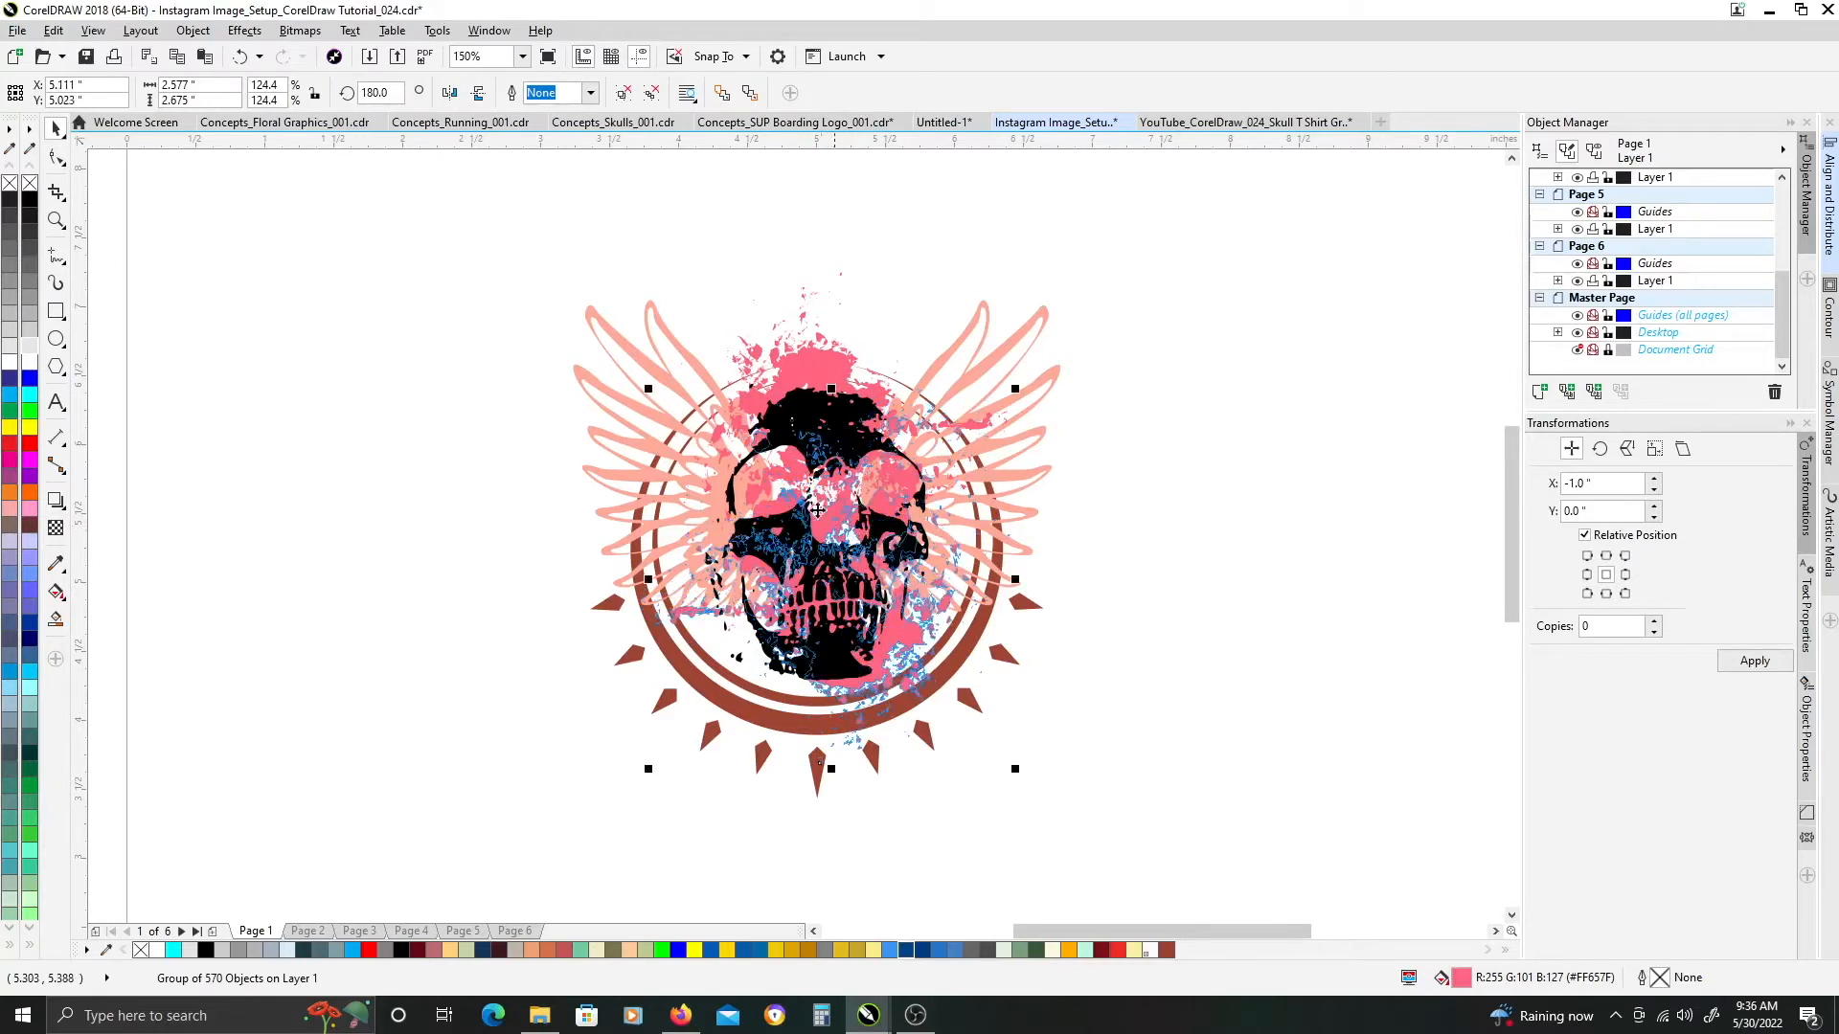
Place a copy of the dripping ink splatter on the empty part of the page beside the graphic
{"action": "scroll", "coordinate": [574, 527], "scroll_direction": "down", "scroll_amount": 2}
{"action": "left_click", "coordinate": [546, 527]}
{"action": "left_click_drag", "start_coordinate": [405, 543], "coordinate": [710, 531]}
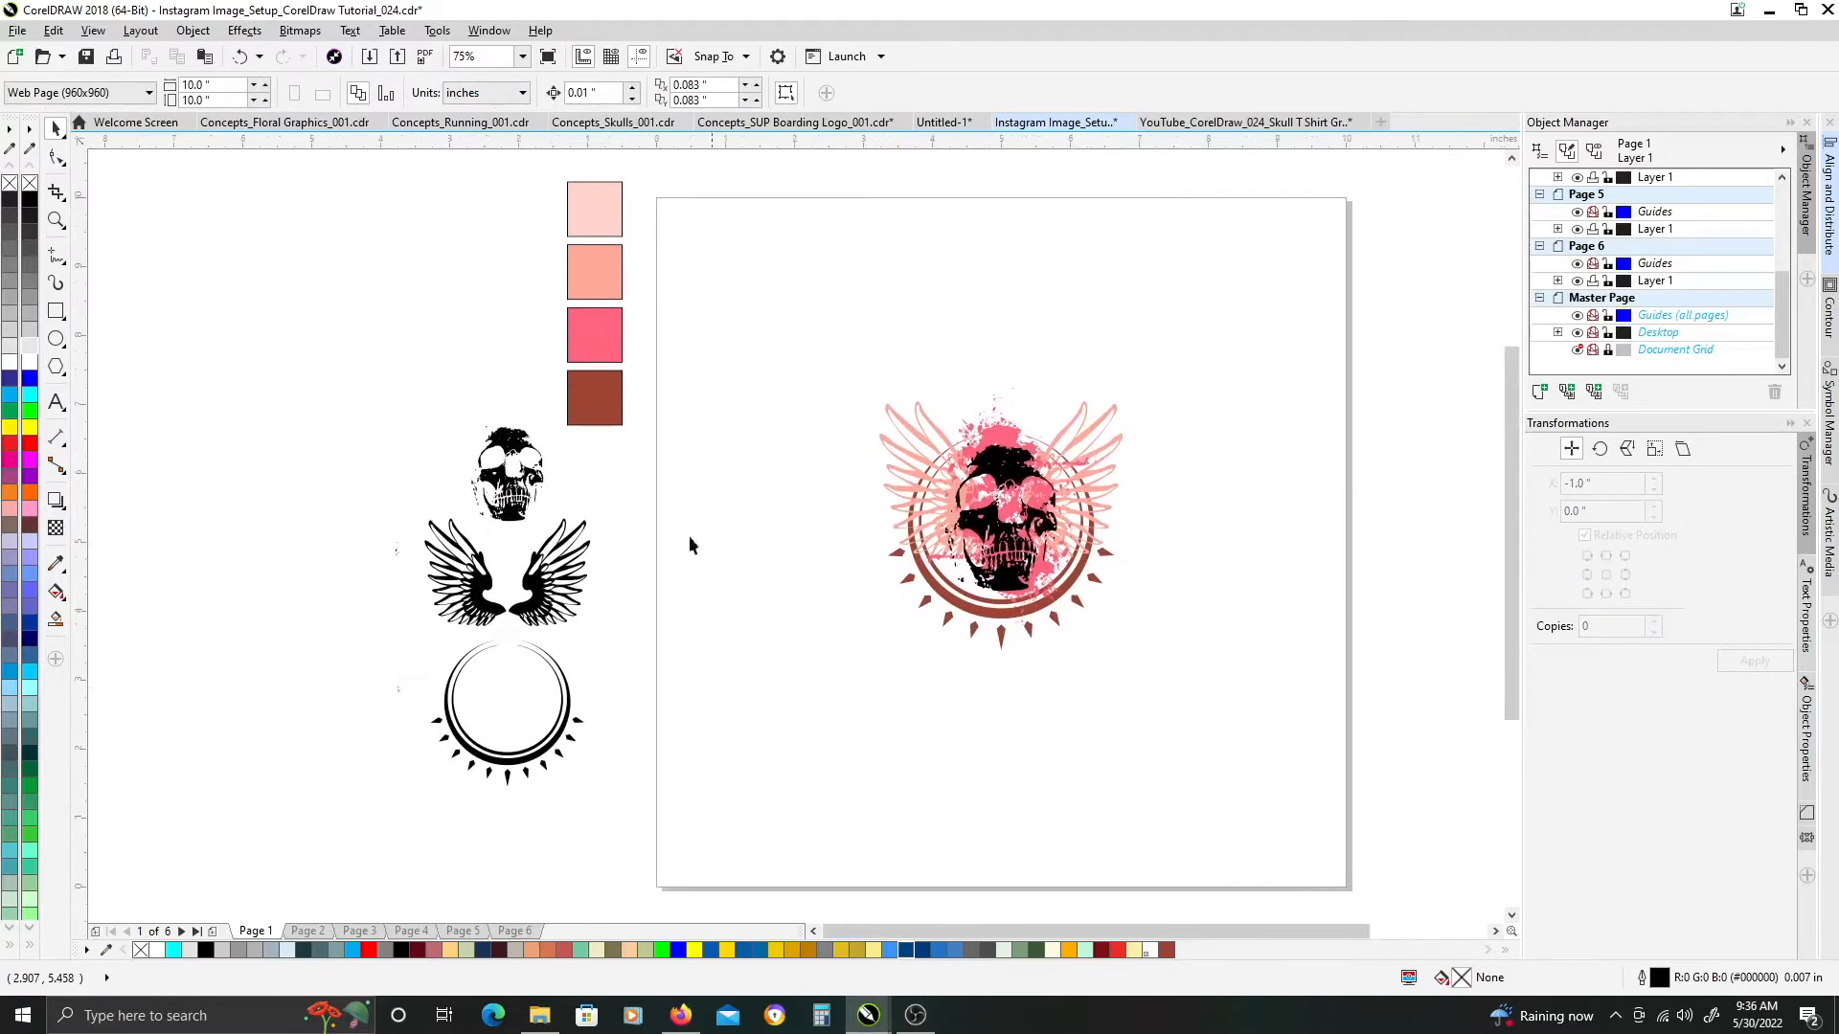
{"action": "left_click", "coordinate": [312, 575]}
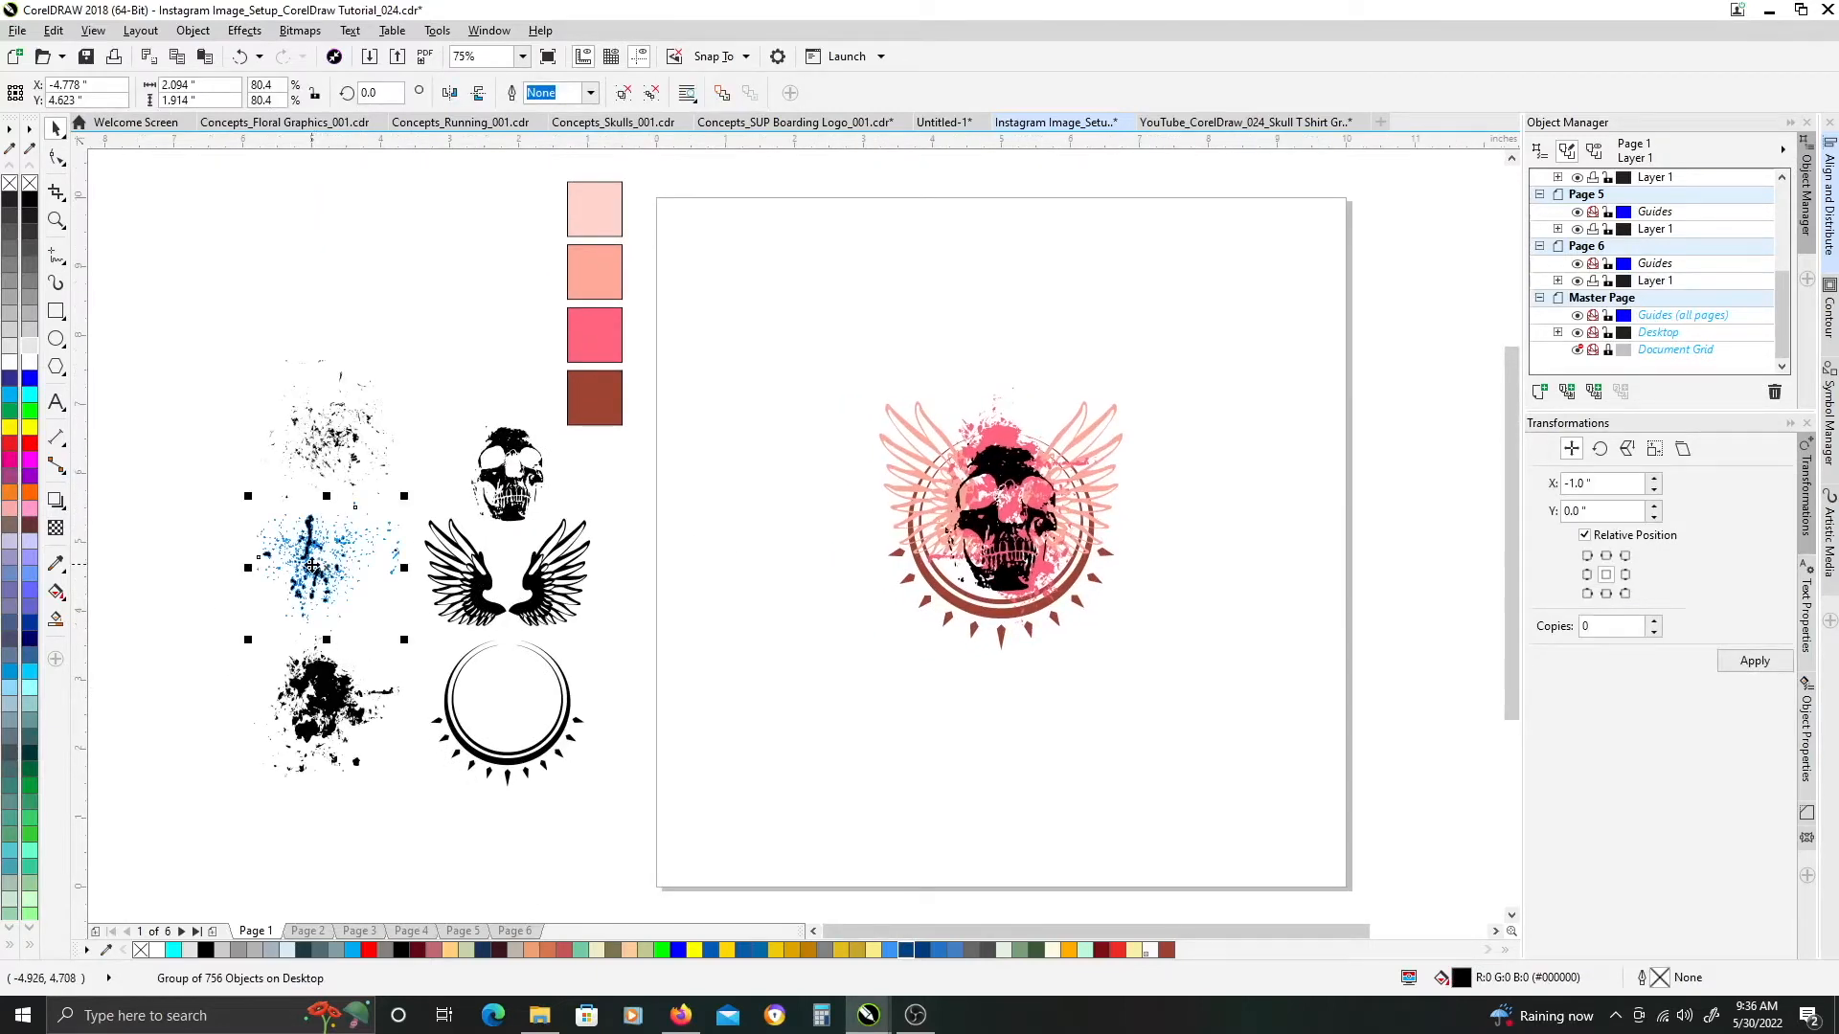
{"action": "left_click_drag", "start_coordinate": [316, 568], "coordinate": [746, 519]}
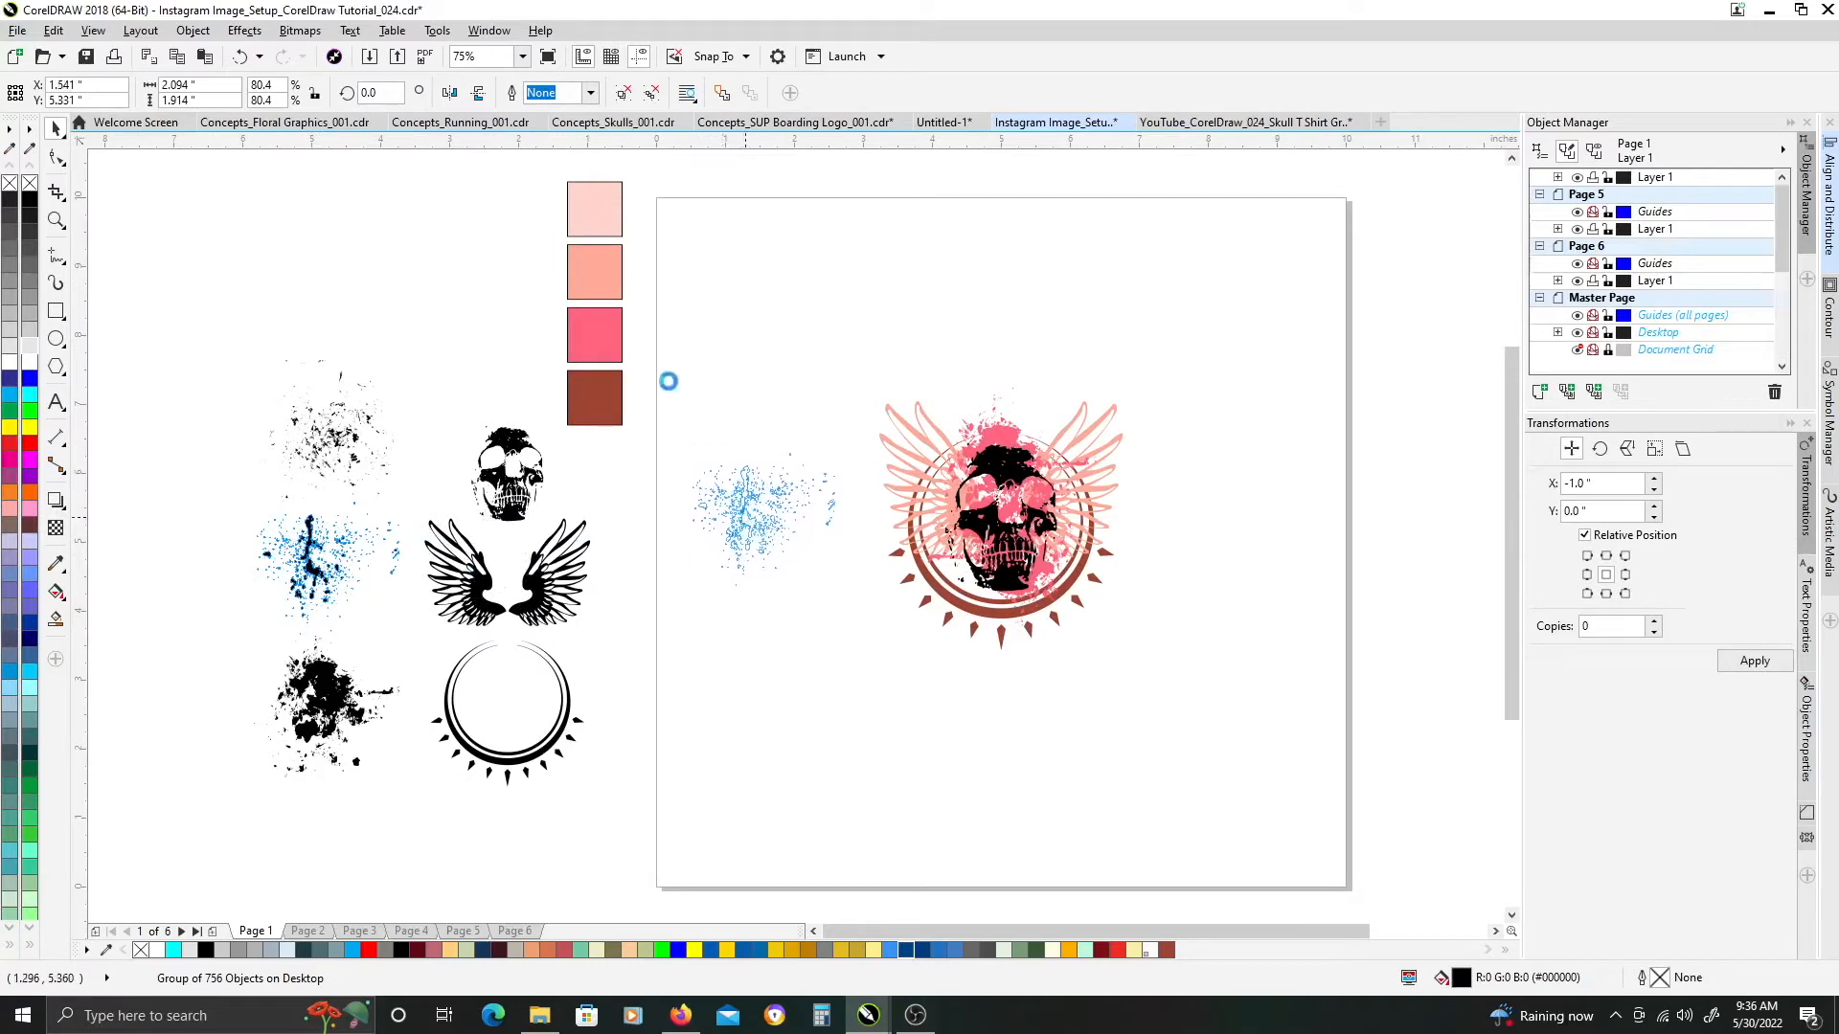
Fill the copied dripping splatter with the salmon (#FFA998) of the second swatch
{"action": "left_click_drag", "start_coordinate": [596, 264], "coordinate": [757, 486]}
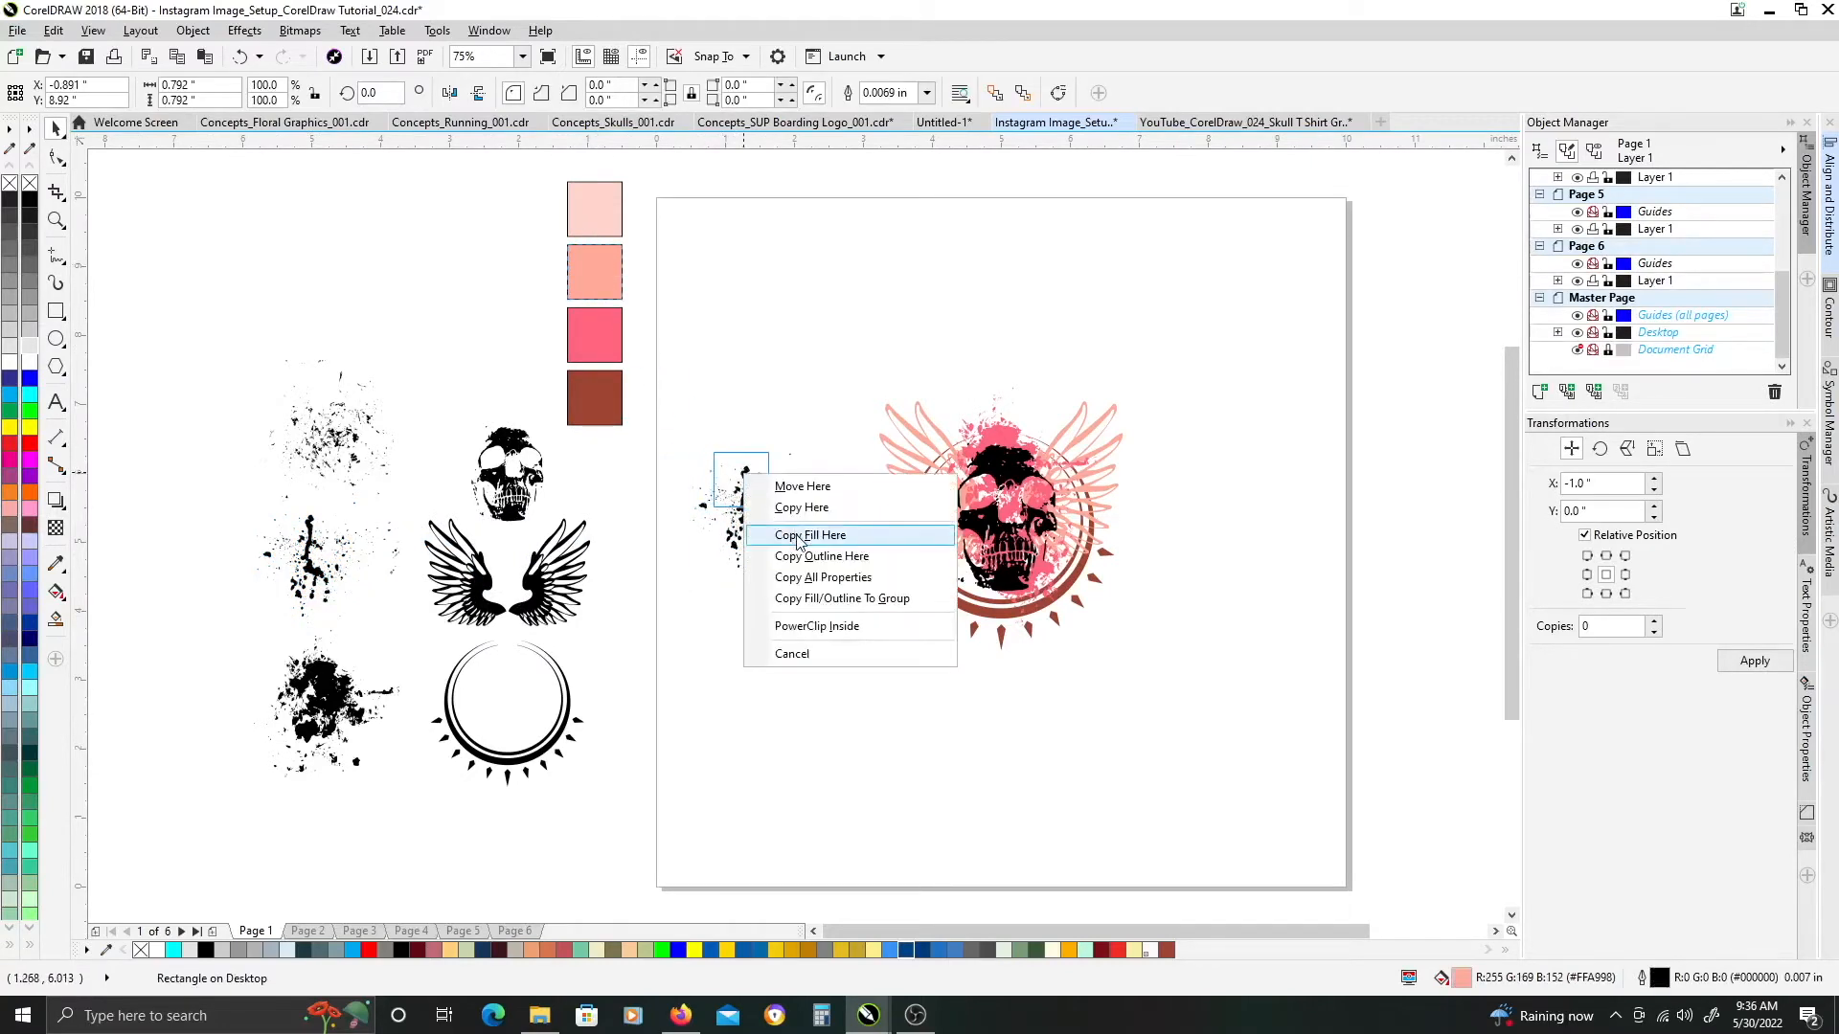
{"action": "left_click", "coordinate": [799, 532]}
{"action": "left_click", "coordinate": [748, 489]}
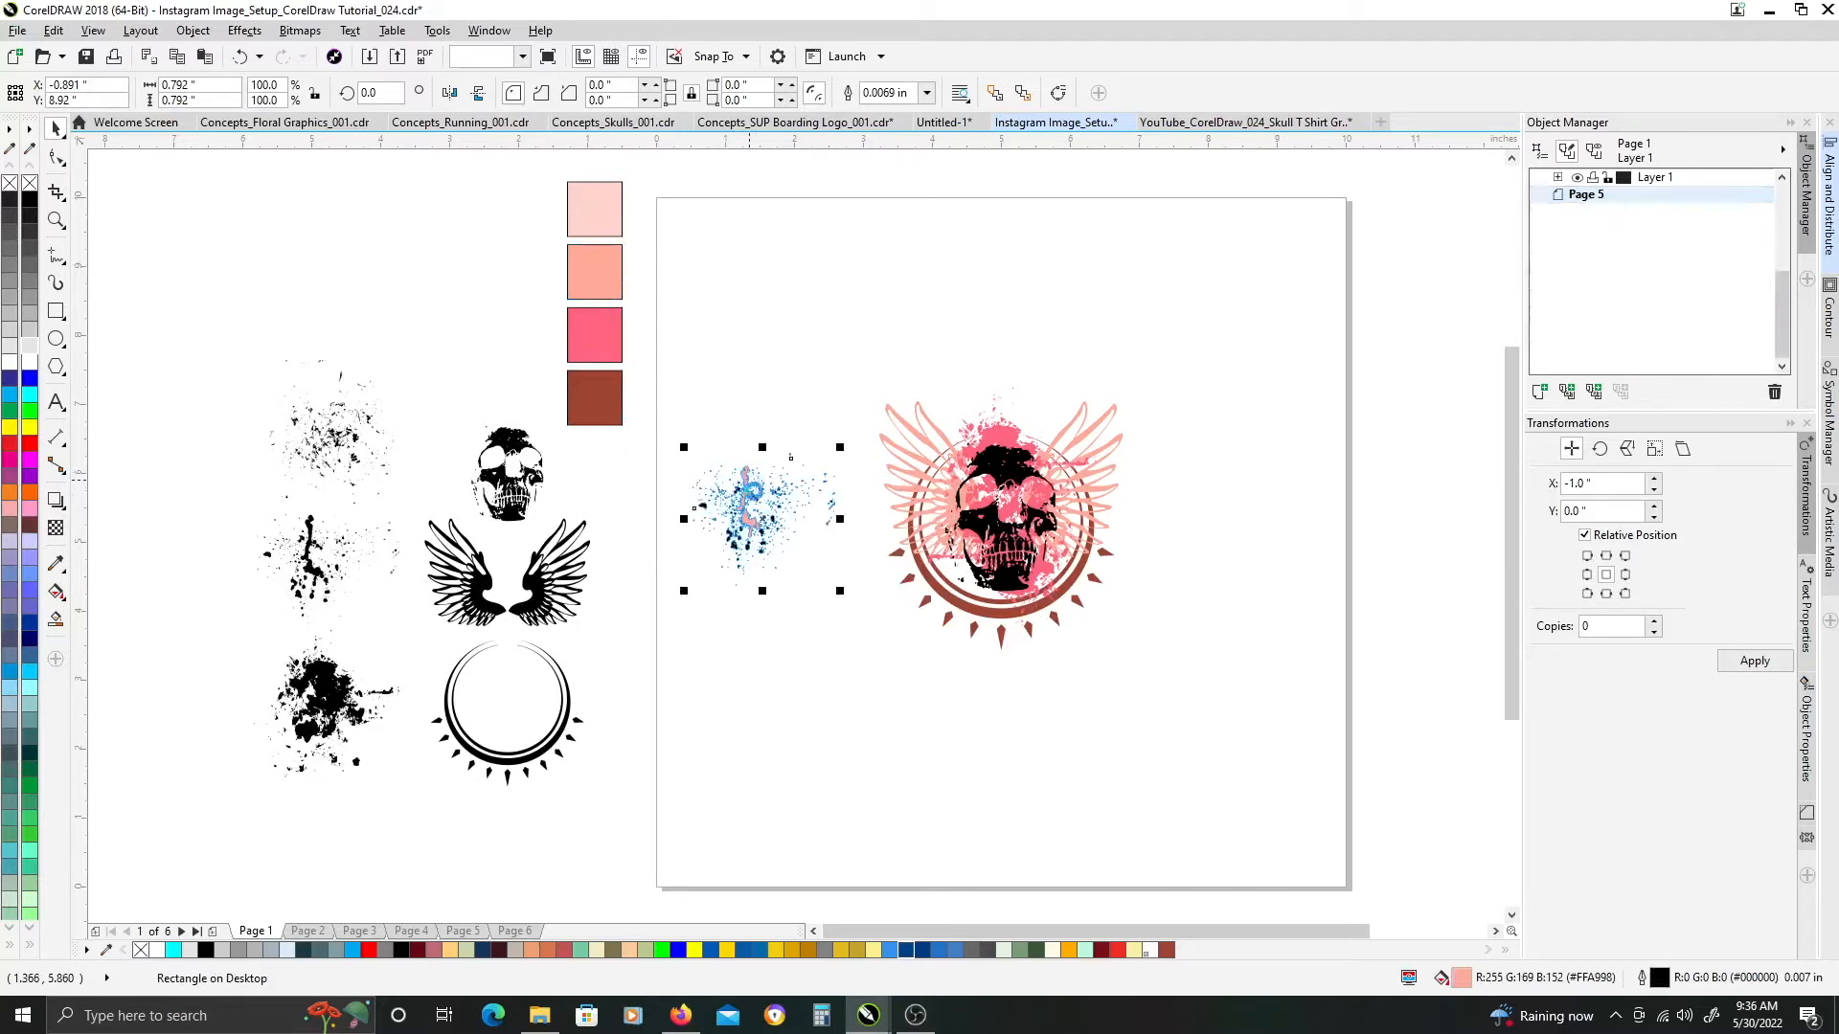
Move the dripping splatter onto the skull, enlarge it to about 2.36 by 2.16 inches and keep the skull in front
{"action": "scroll", "coordinate": [913, 546], "scroll_direction": "up", "scroll_amount": 2}
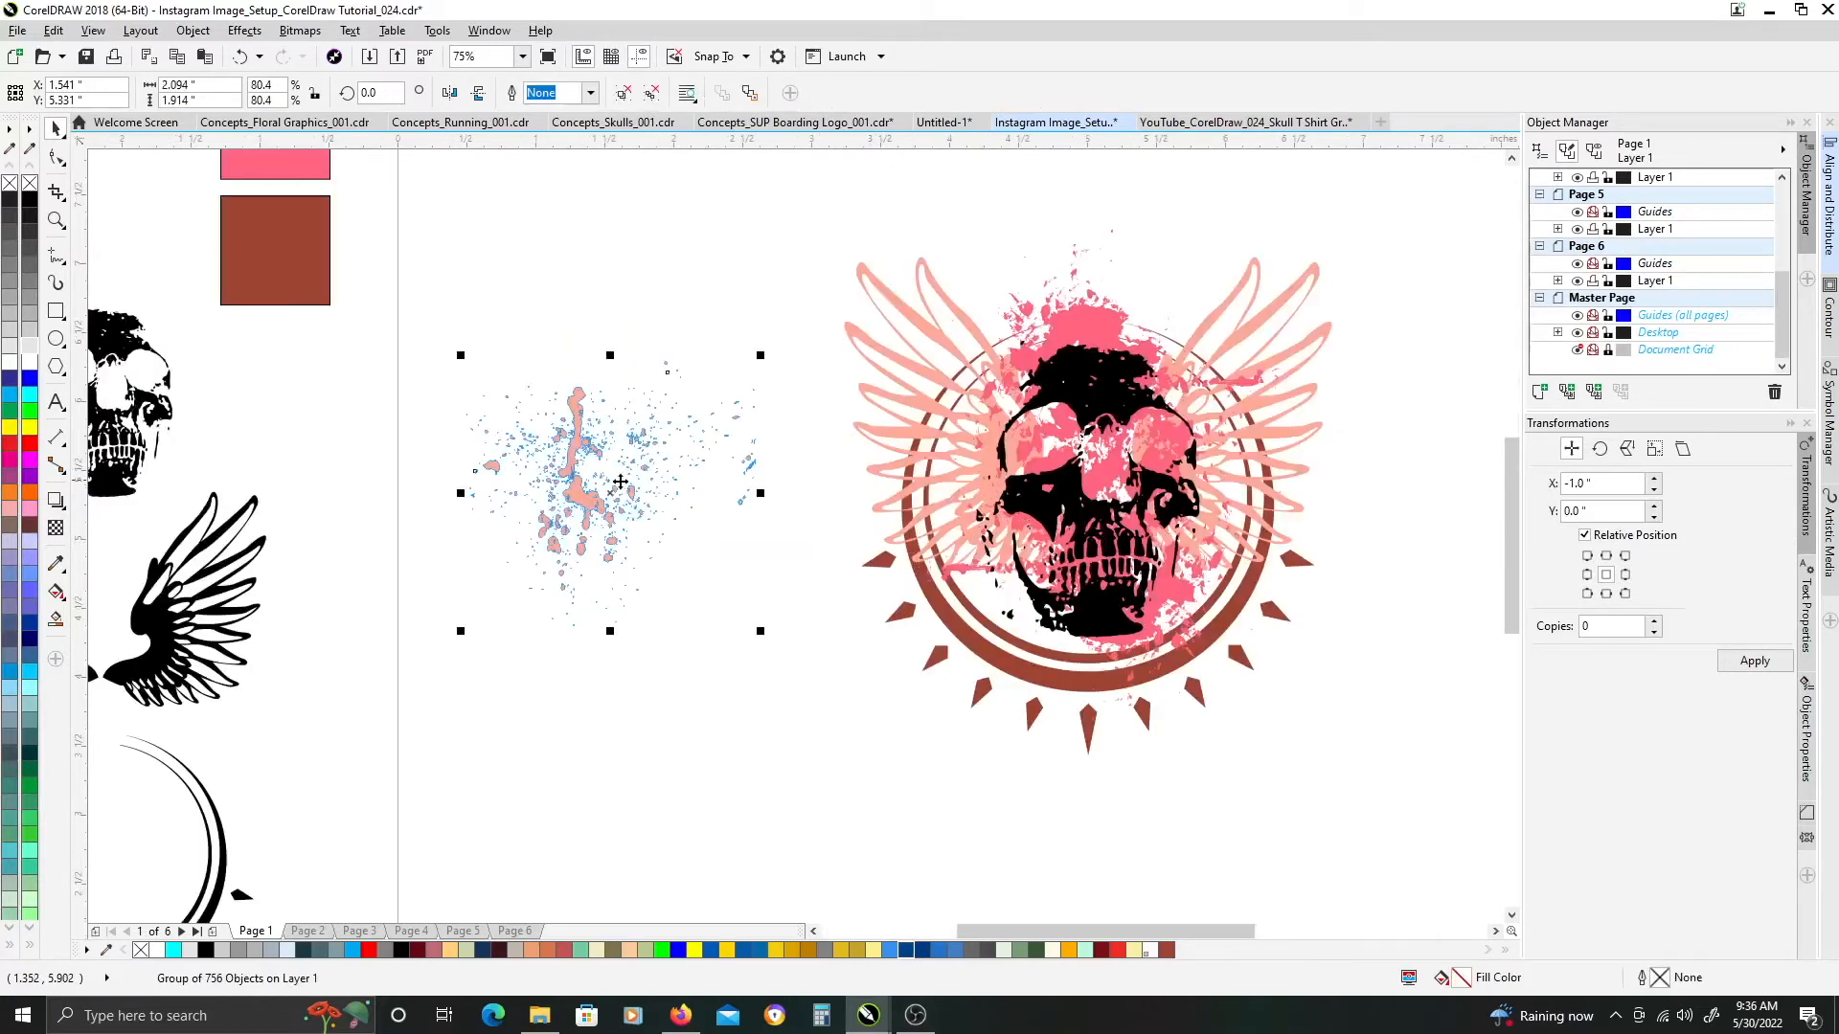
{"action": "left_click_drag", "start_coordinate": [1021, 536], "coordinate": [1070, 522]}
{"action": "left_click_drag", "start_coordinate": [1216, 393], "coordinate": [1083, 383]}
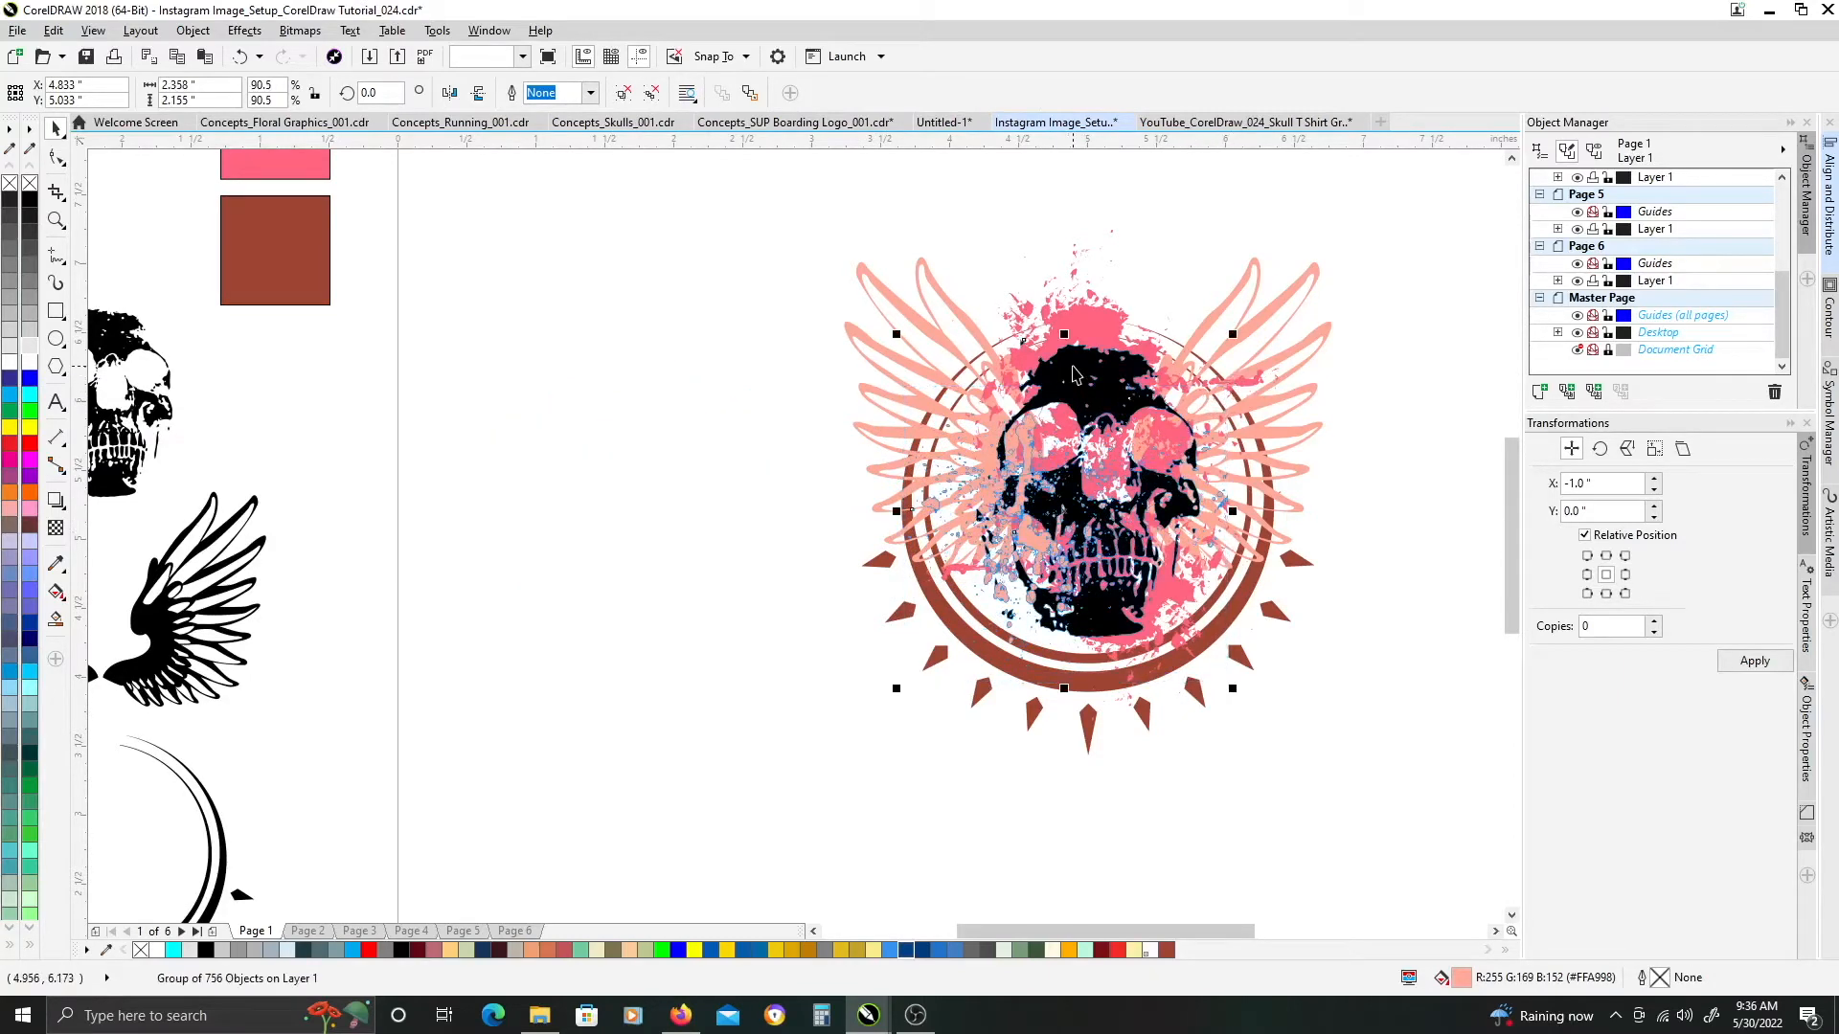
{"action": "left_click", "coordinate": [1073, 366], "text": "shift"}
{"action": "key", "text": "Escape"}
{"action": "left_click", "coordinate": [1027, 530]}
{"action": "left_click_drag", "start_coordinate": [1027, 530], "coordinate": [1043, 519]}
Fill the dripping splatter on the skull with the pale pink (R255 G212 B203) of the first swatch
{"action": "left_click_drag", "start_coordinate": [444, 446], "coordinate": [569, 723]}
{"action": "left_click", "coordinate": [410, 180]}
{"action": "left_click_drag", "start_coordinate": [406, 180], "coordinate": [1171, 713]}
{"action": "left_click", "coordinate": [1226, 769]}
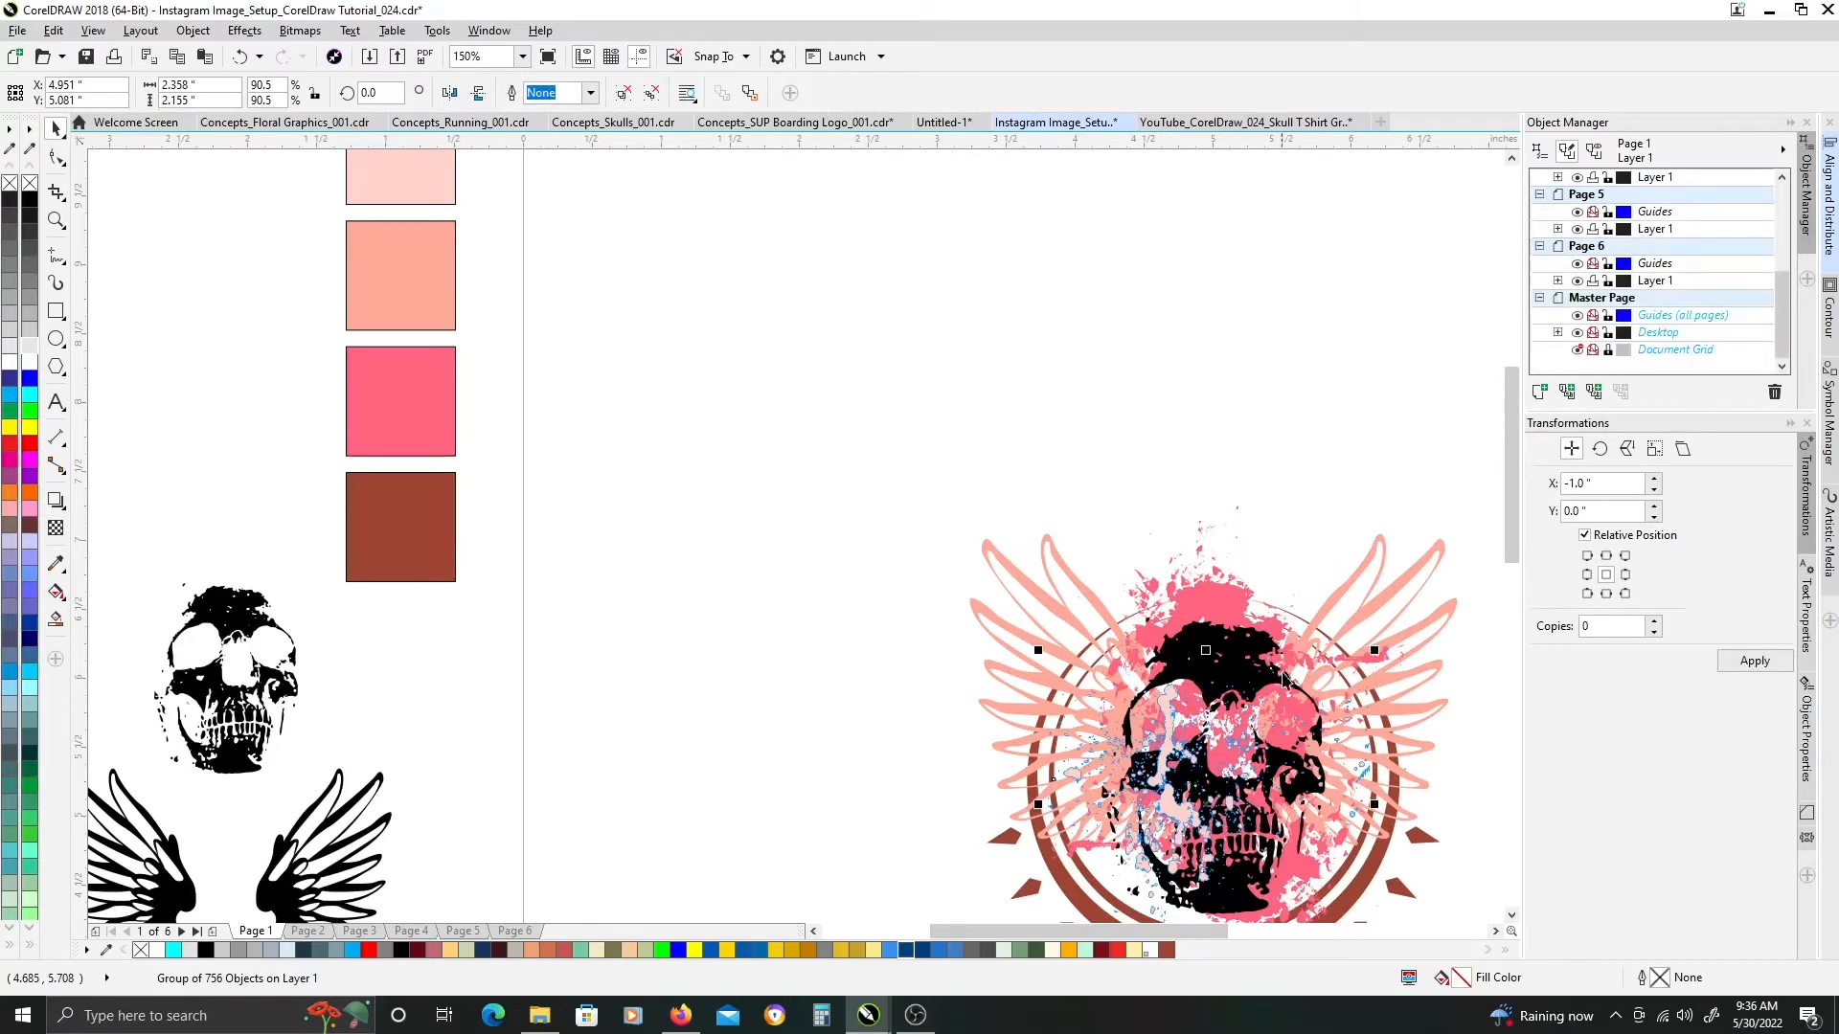
Shift the pale pink splatter down to the skull's left cheek, centred at about X 4.78, Y 4.95 inches
{"action": "left_click_drag", "start_coordinate": [1154, 574], "coordinate": [990, 455]}
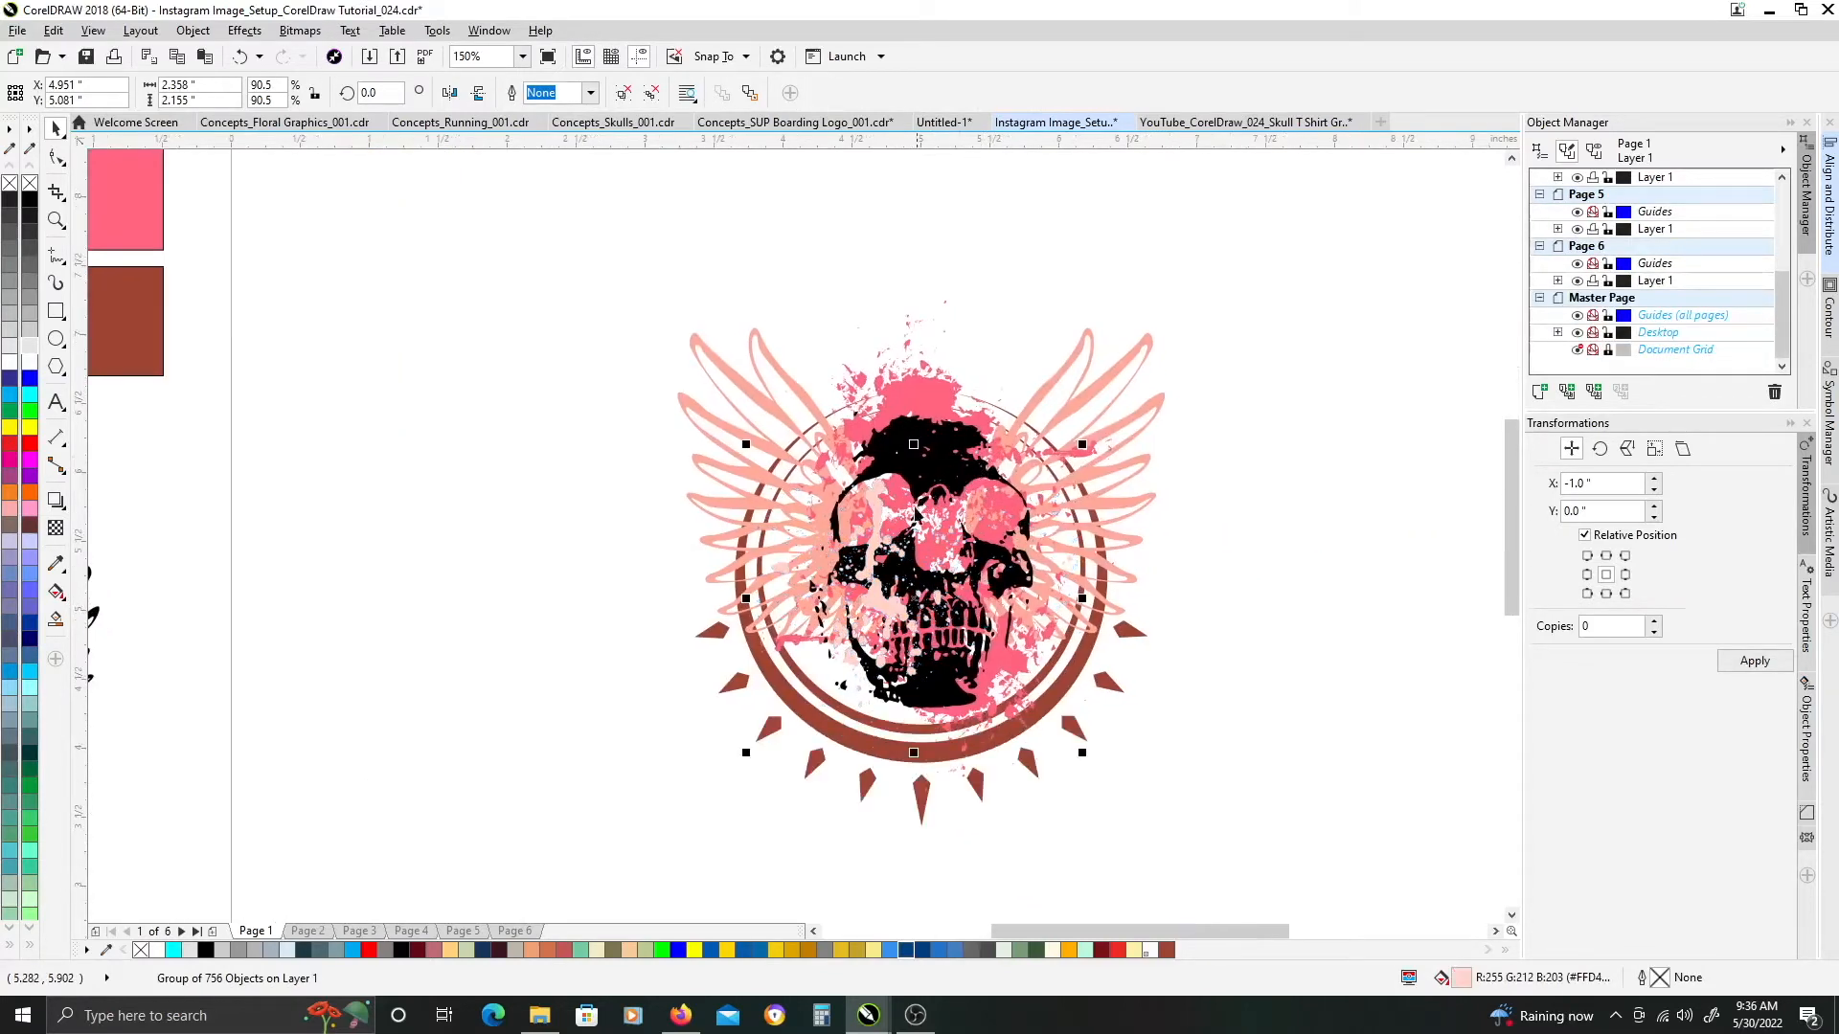
{"action": "left_click", "coordinate": [936, 470]}
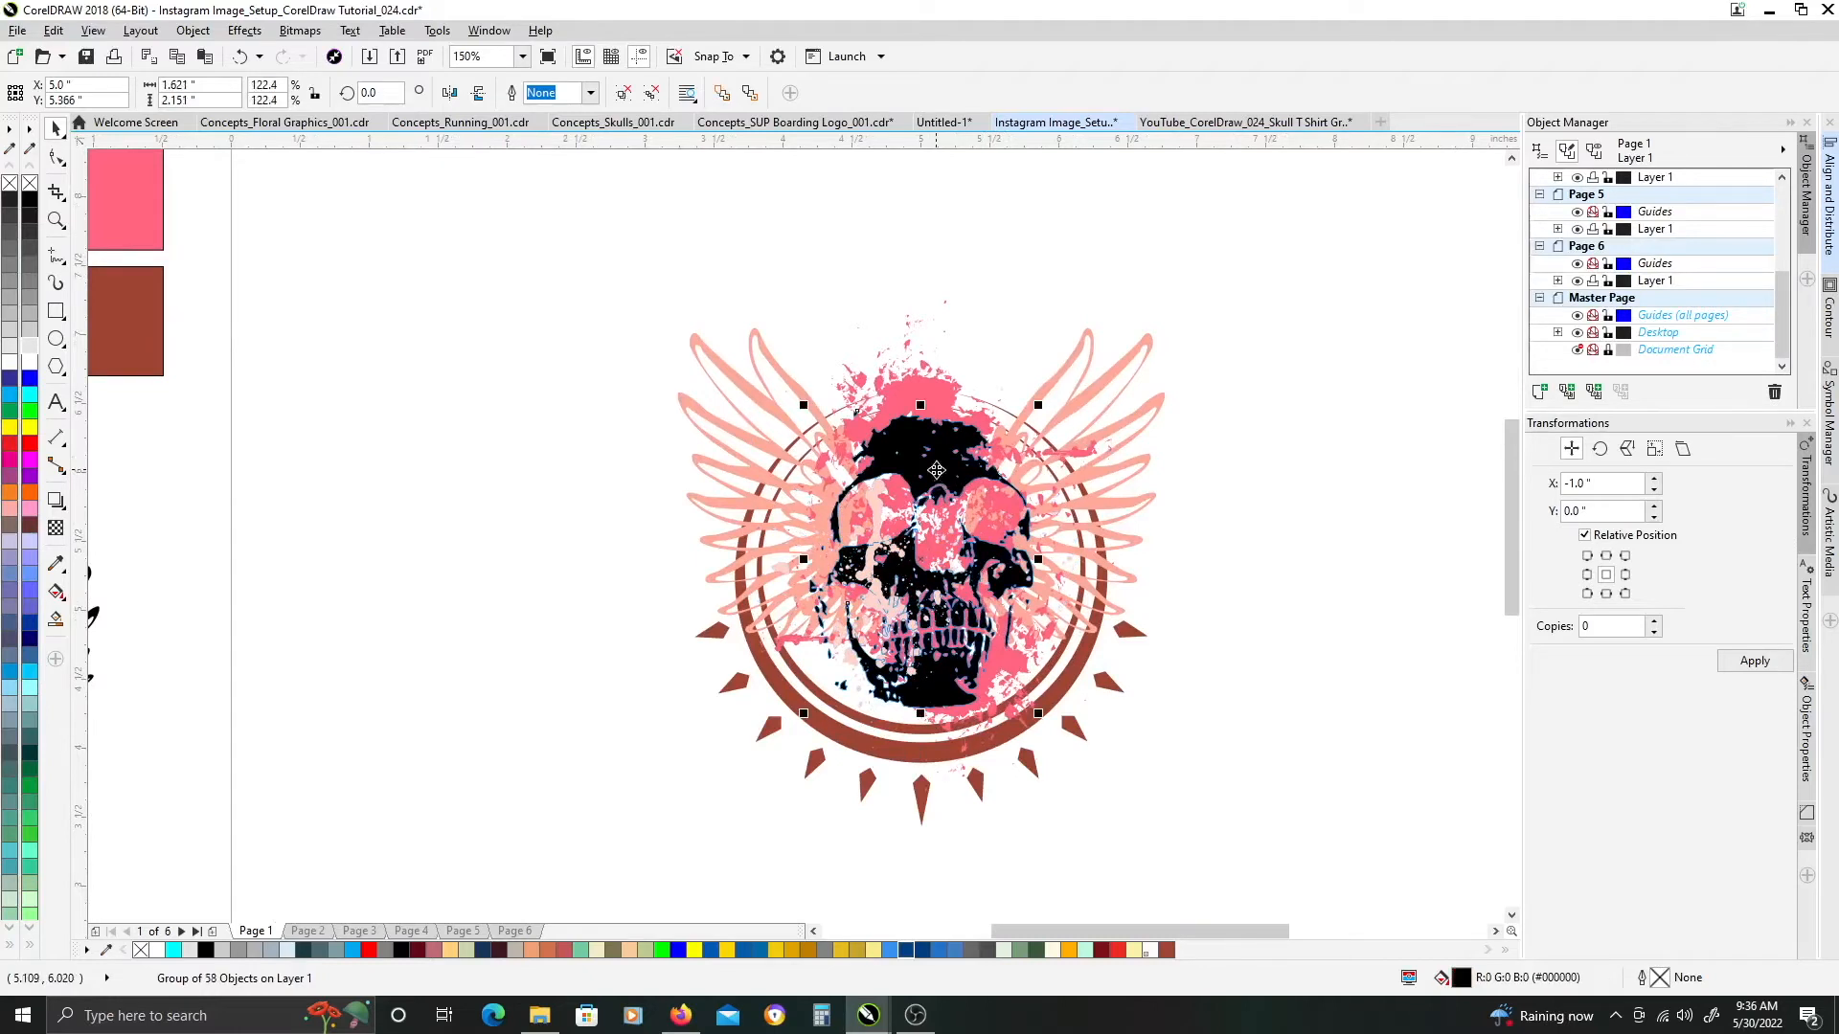
{"action": "left_click", "coordinate": [877, 511]}
{"action": "left_click_drag", "start_coordinate": [877, 512], "coordinate": [854, 530]}
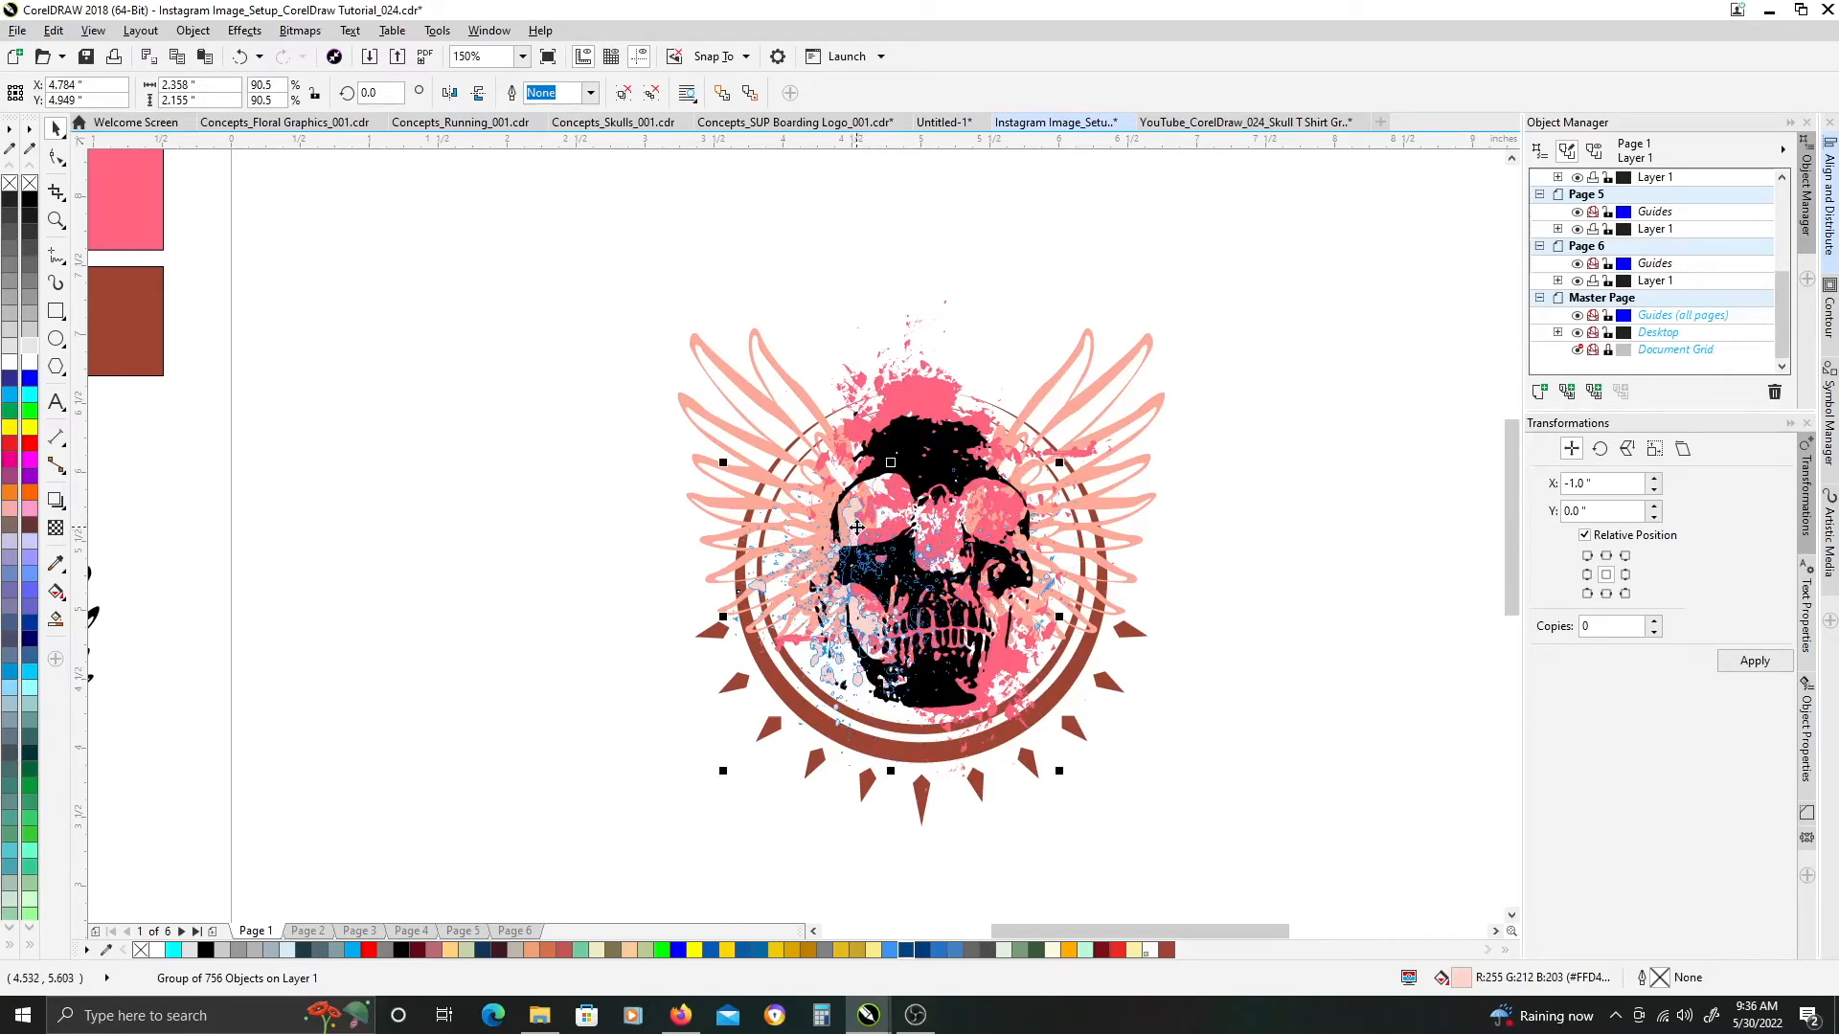
Place a vertically mirrored copy of the pale pink splatter over the skull's crown, at about X 5.07, Y 6.18 inches
{"action": "left_click_drag", "start_coordinate": [857, 528], "coordinate": [915, 421]}
{"action": "left_click", "coordinate": [481, 95]}
{"action": "left_click_drag", "start_coordinate": [907, 517], "coordinate": [888, 457]}
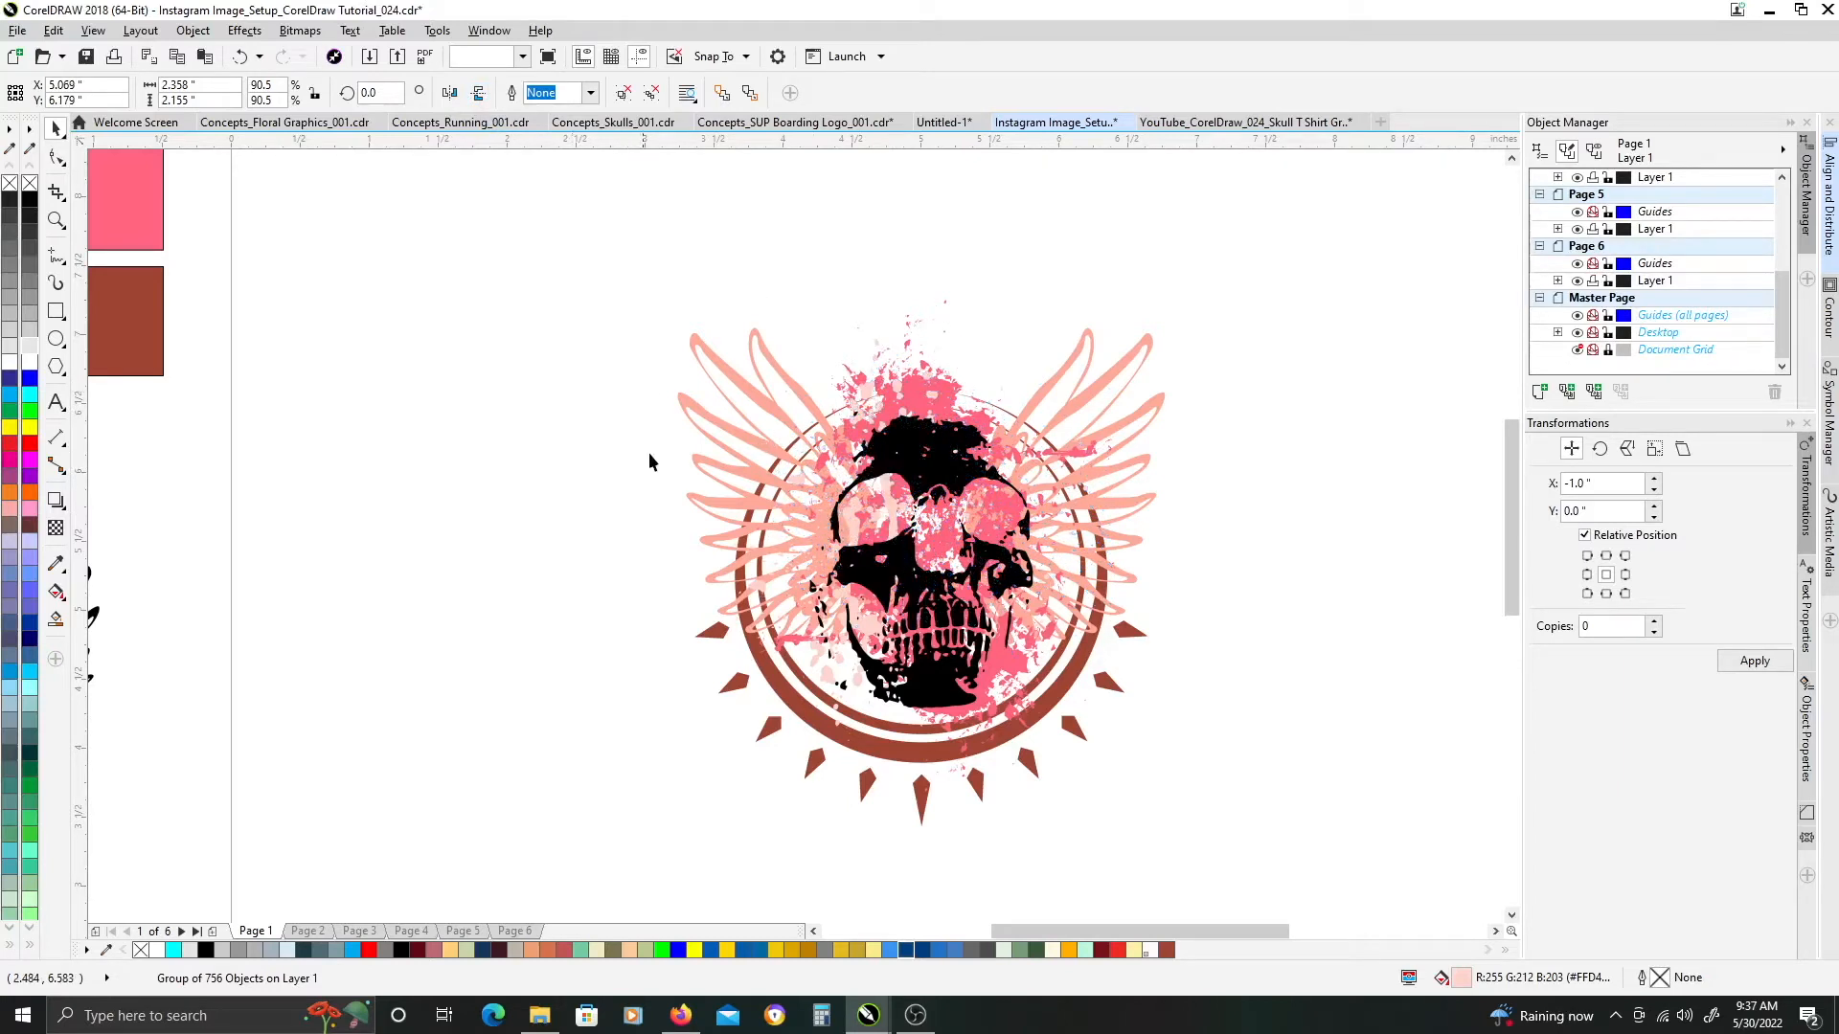
{"action": "key", "text": "Escape"}
Place a copy of the finest ink splatter on the page and fill it with the third swatch's hot pink (#FF657F)
{"action": "scroll", "coordinate": [809, 508], "scroll_direction": "down", "scroll_amount": 2}
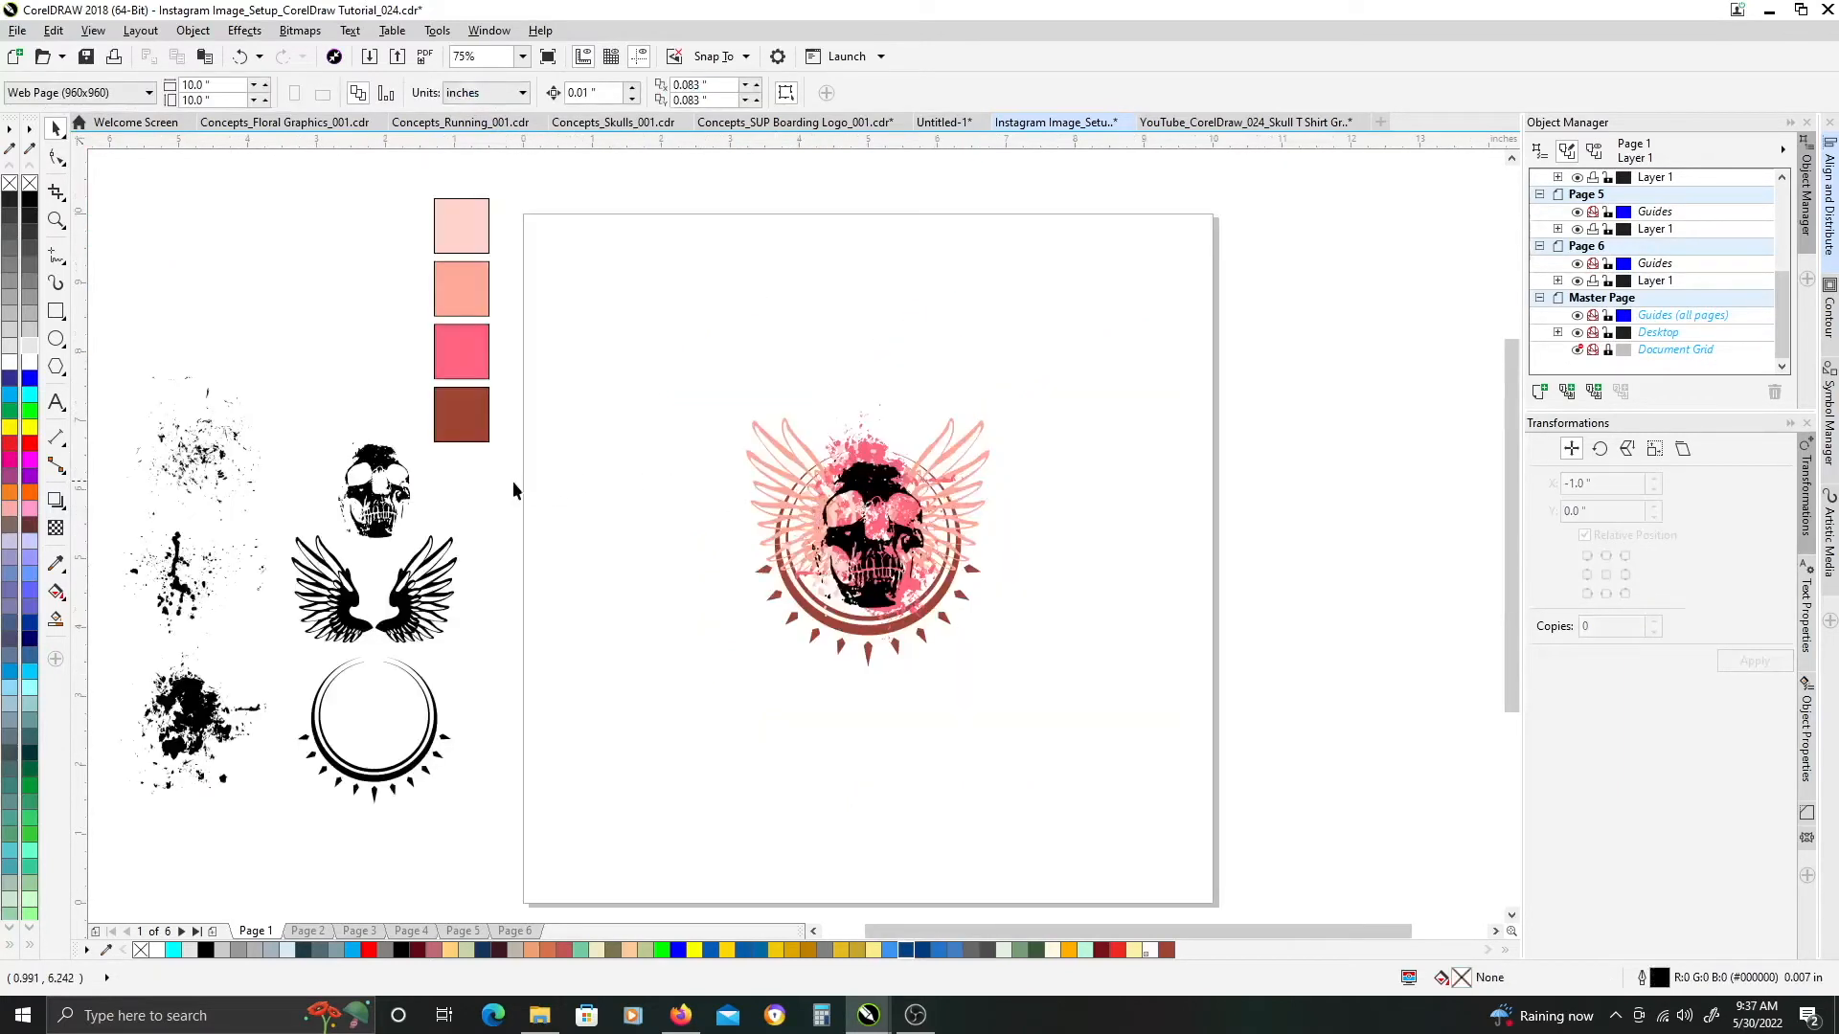
{"action": "left_click", "coordinate": [205, 466]}
{"action": "left_click_drag", "start_coordinate": [200, 450], "coordinate": [655, 527]}
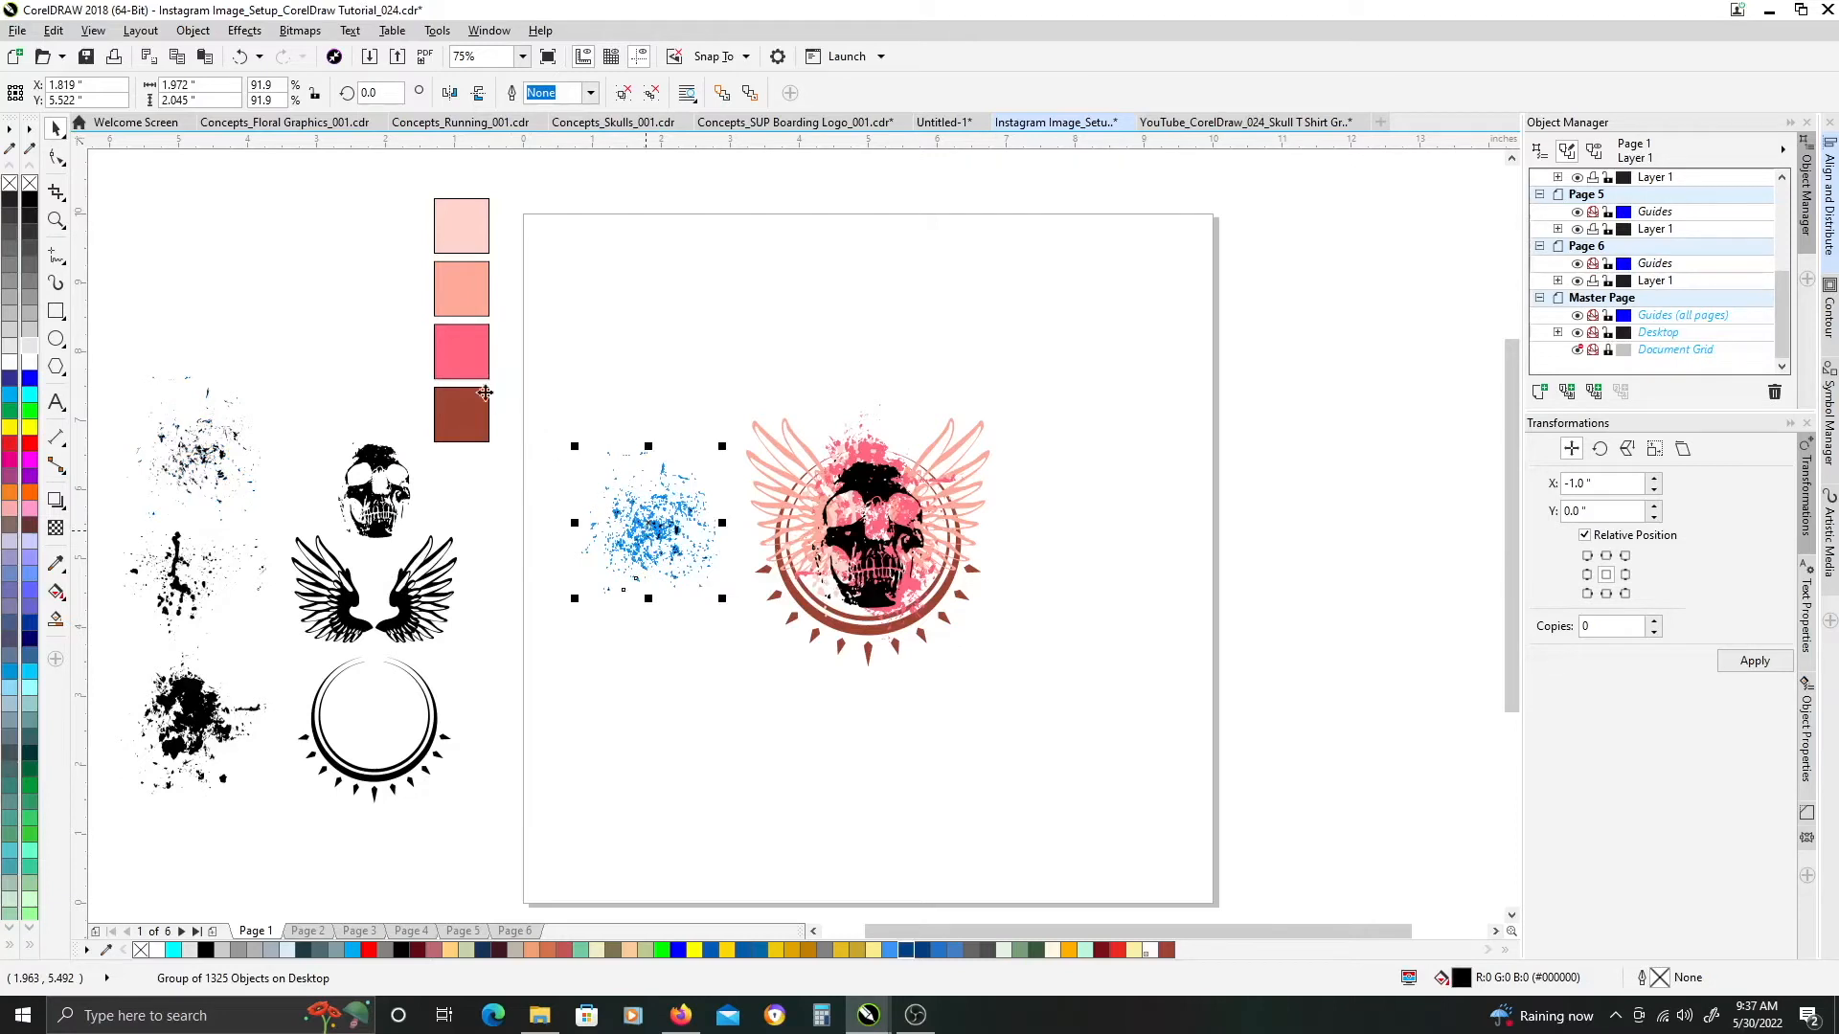
{"action": "scroll", "coordinate": [440, 347], "scroll_direction": "up", "scroll_amount": 2}
{"action": "left_click_drag", "start_coordinate": [468, 348], "coordinate": [917, 744]}
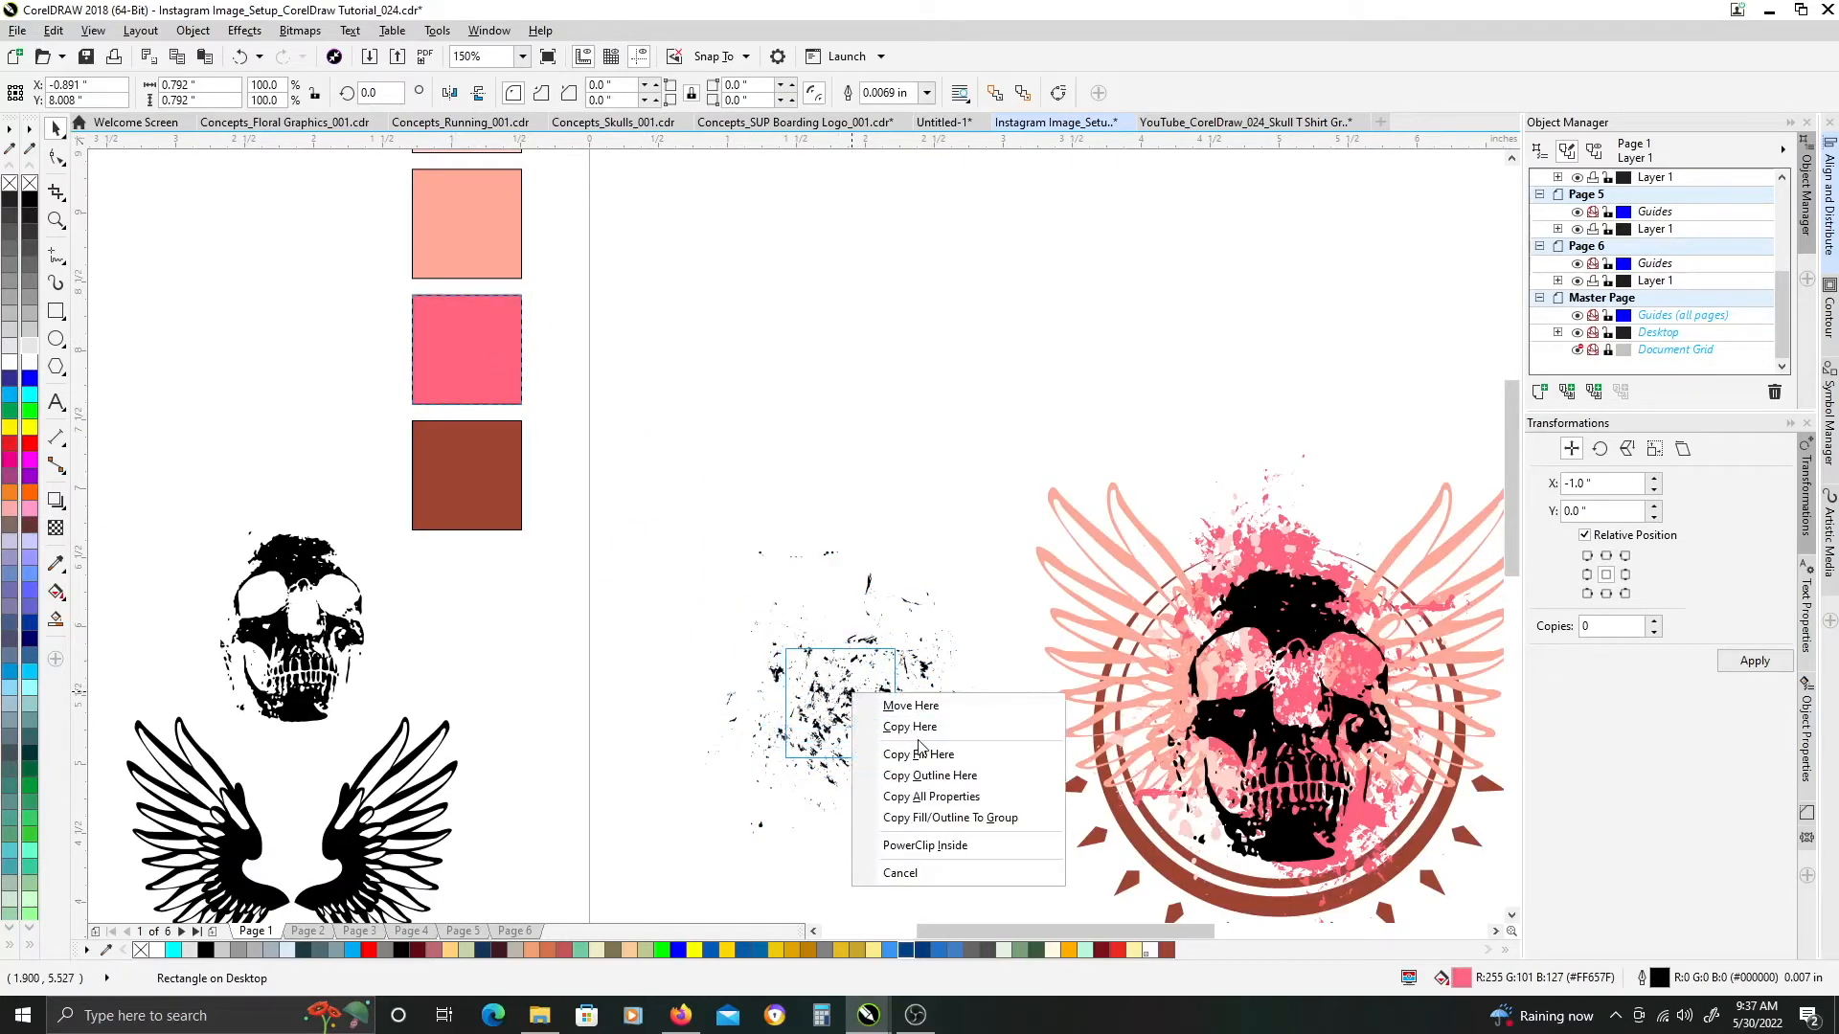
{"action": "left_click", "coordinate": [924, 754]}
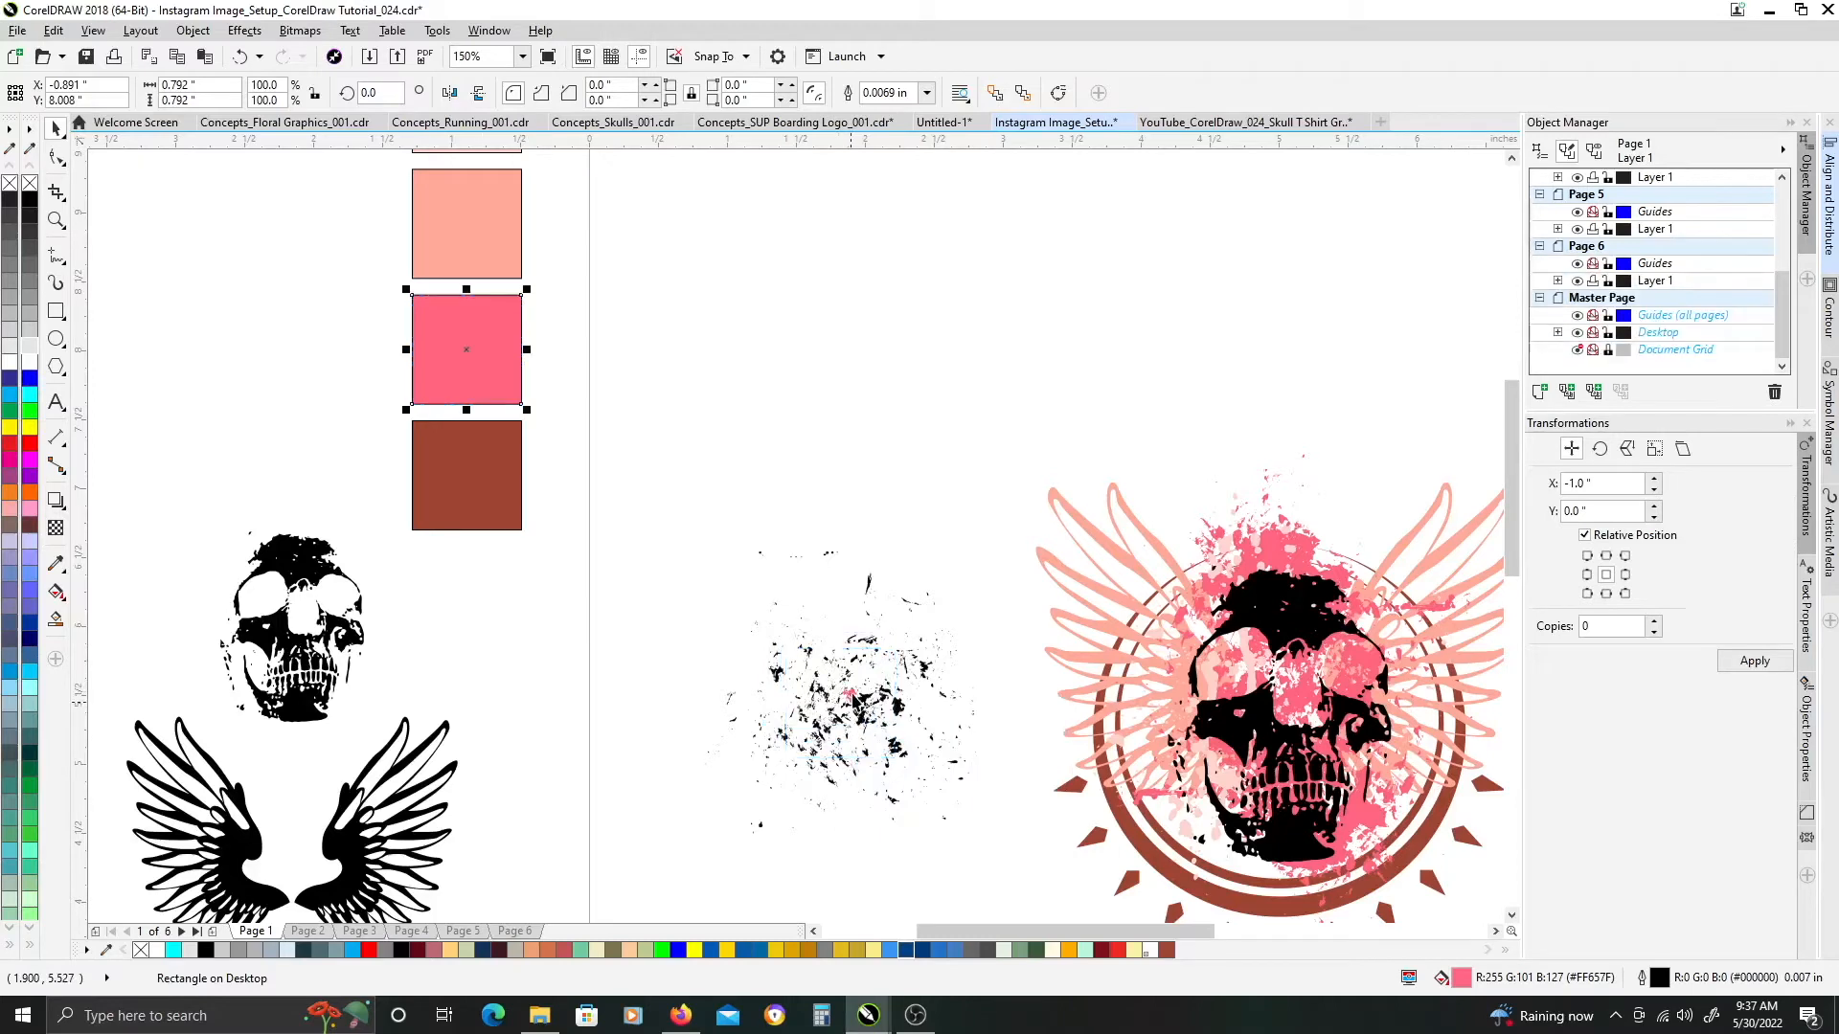
{"action": "left_click", "coordinate": [855, 702]}
Move the fine hot pink splatter over the skull's eye sockets and bring the skull in front of it
{"action": "left_click_drag", "start_coordinate": [1139, 653], "coordinate": [725, 543]}
{"action": "left_click_drag", "start_coordinate": [435, 592], "coordinate": [875, 582]}
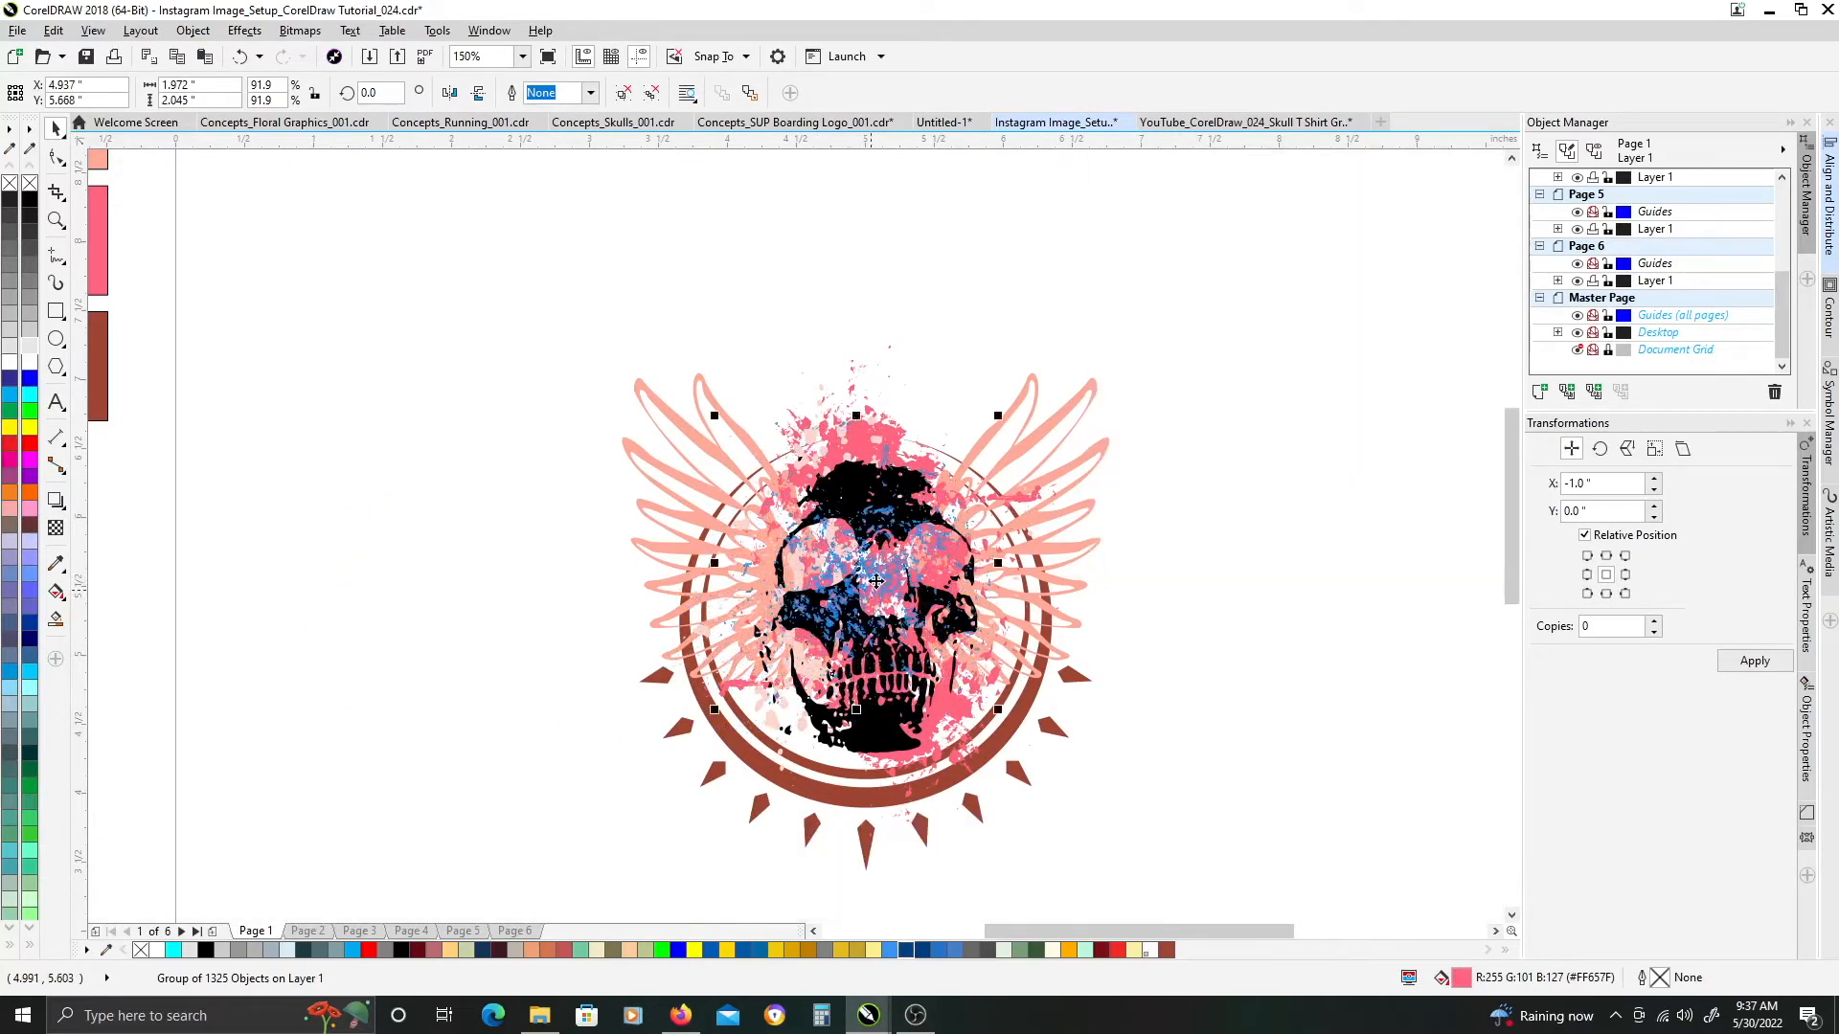
{"action": "left_click", "coordinate": [852, 486]}
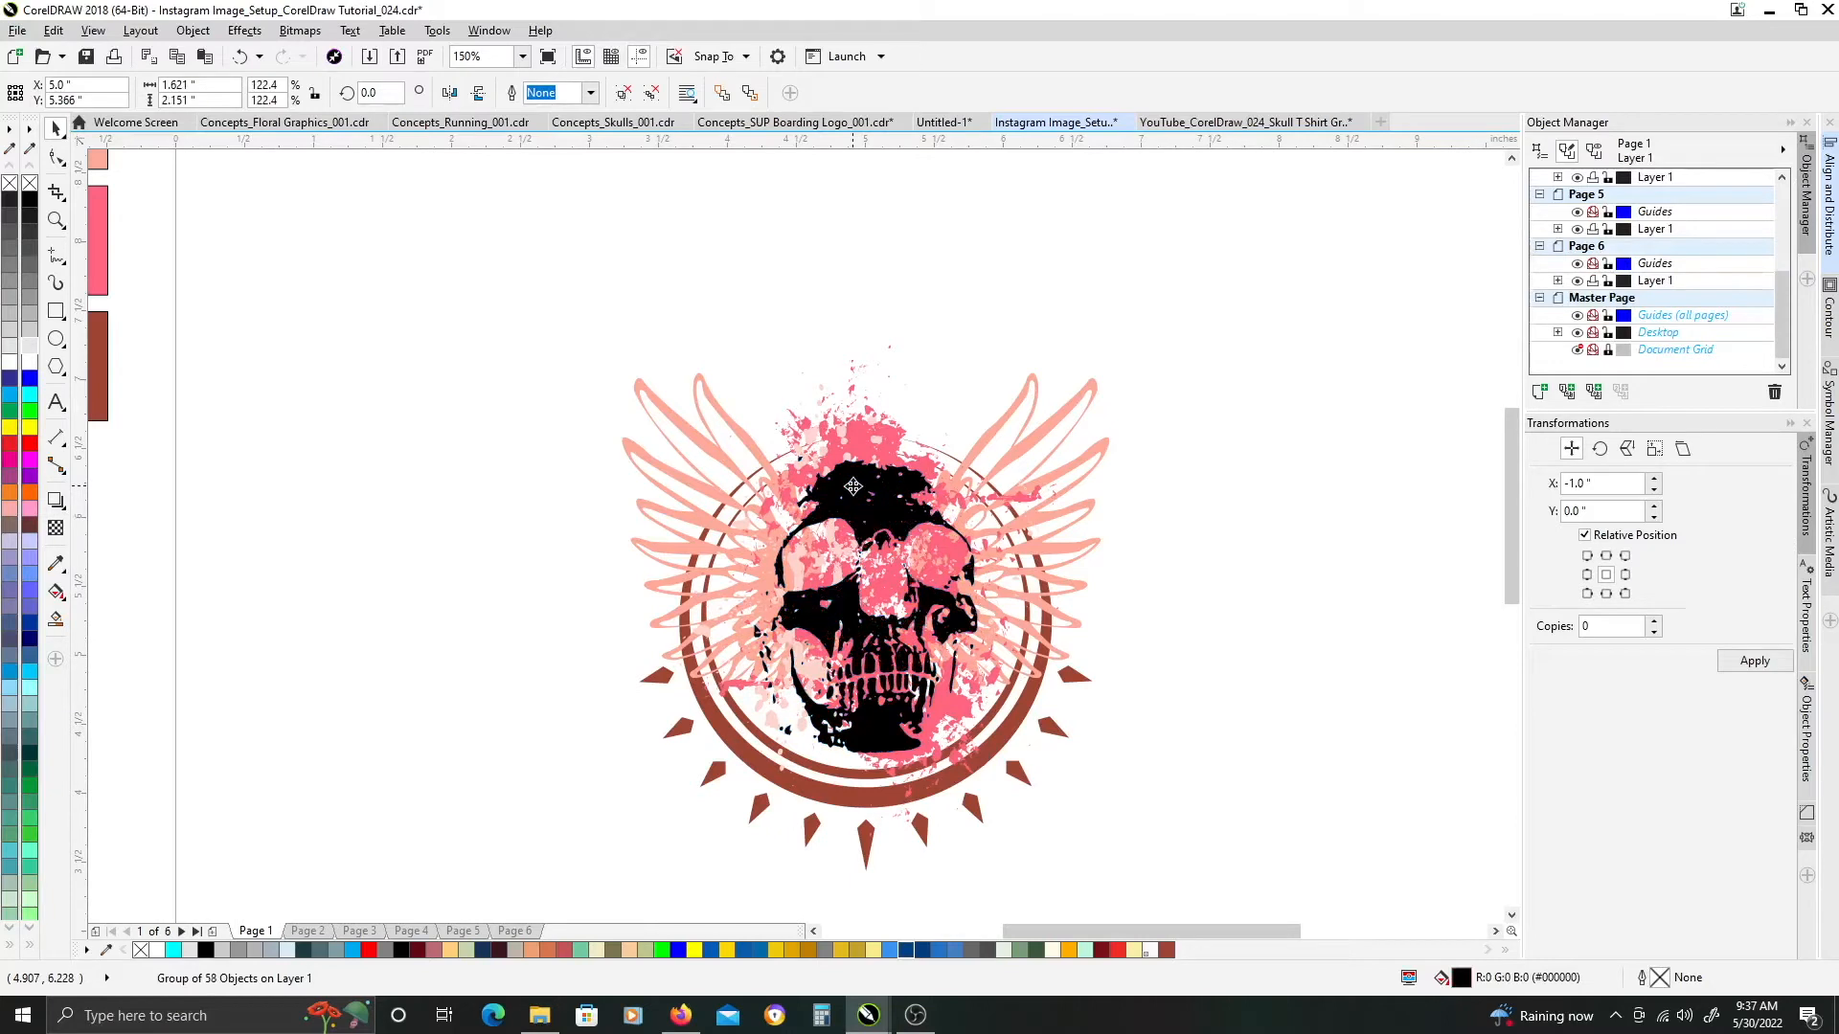
{"action": "left_click", "coordinate": [1214, 621]}
{"action": "left_click_drag", "start_coordinate": [1164, 629], "coordinate": [1133, 551]}
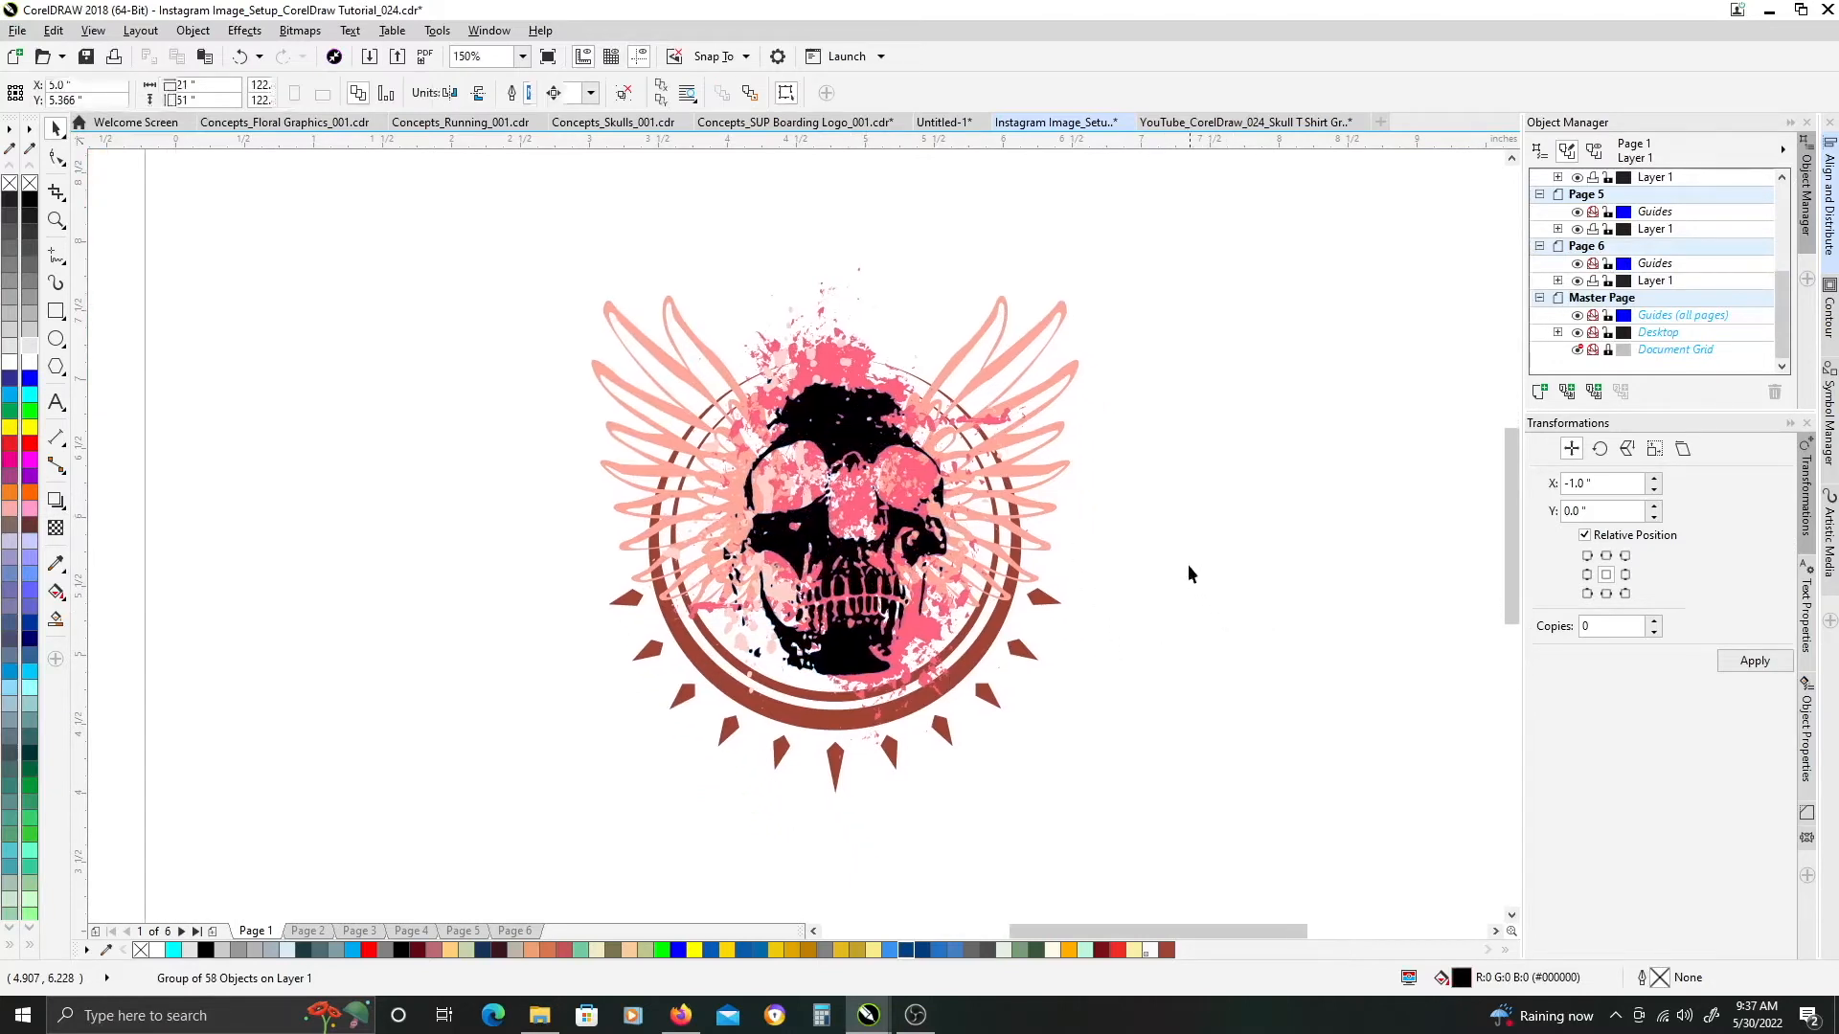
Nudge the black skull sideways to X 4.96 inches and fill it with white
{"action": "left_click", "coordinate": [815, 538]}
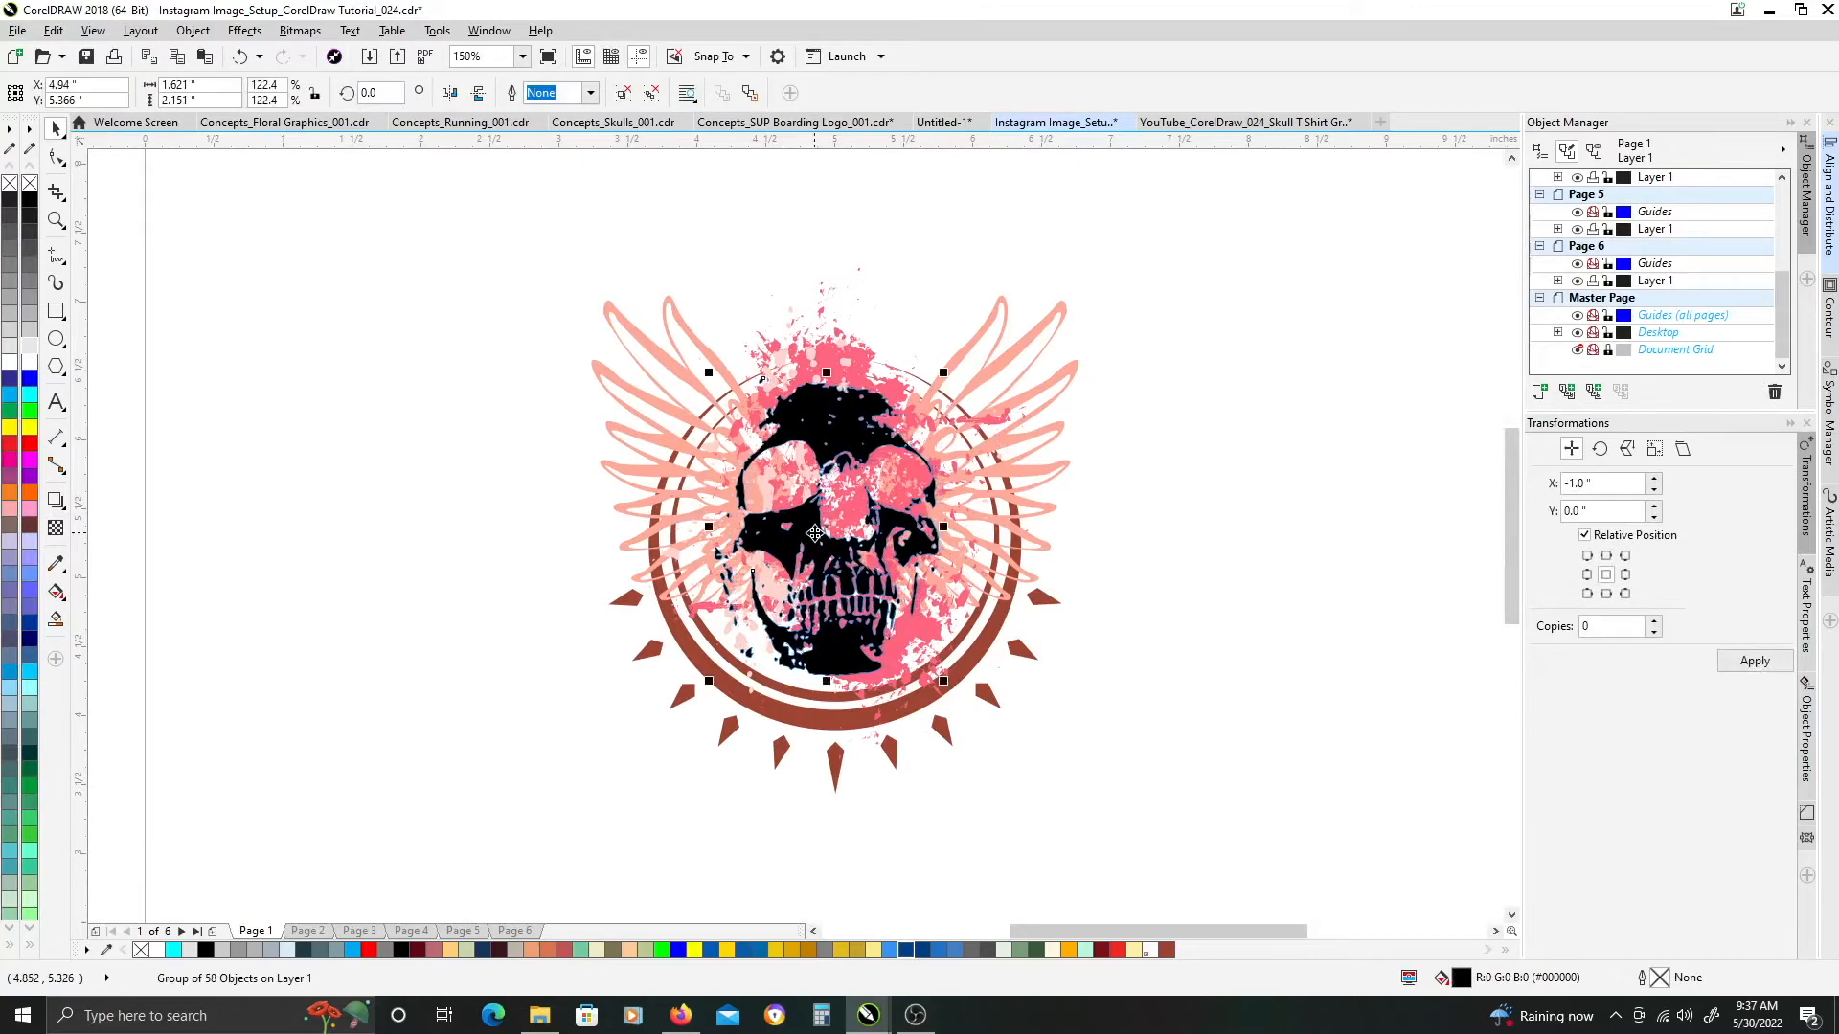
{"action": "left_click_drag", "start_coordinate": [813, 532], "coordinate": [815, 533]}
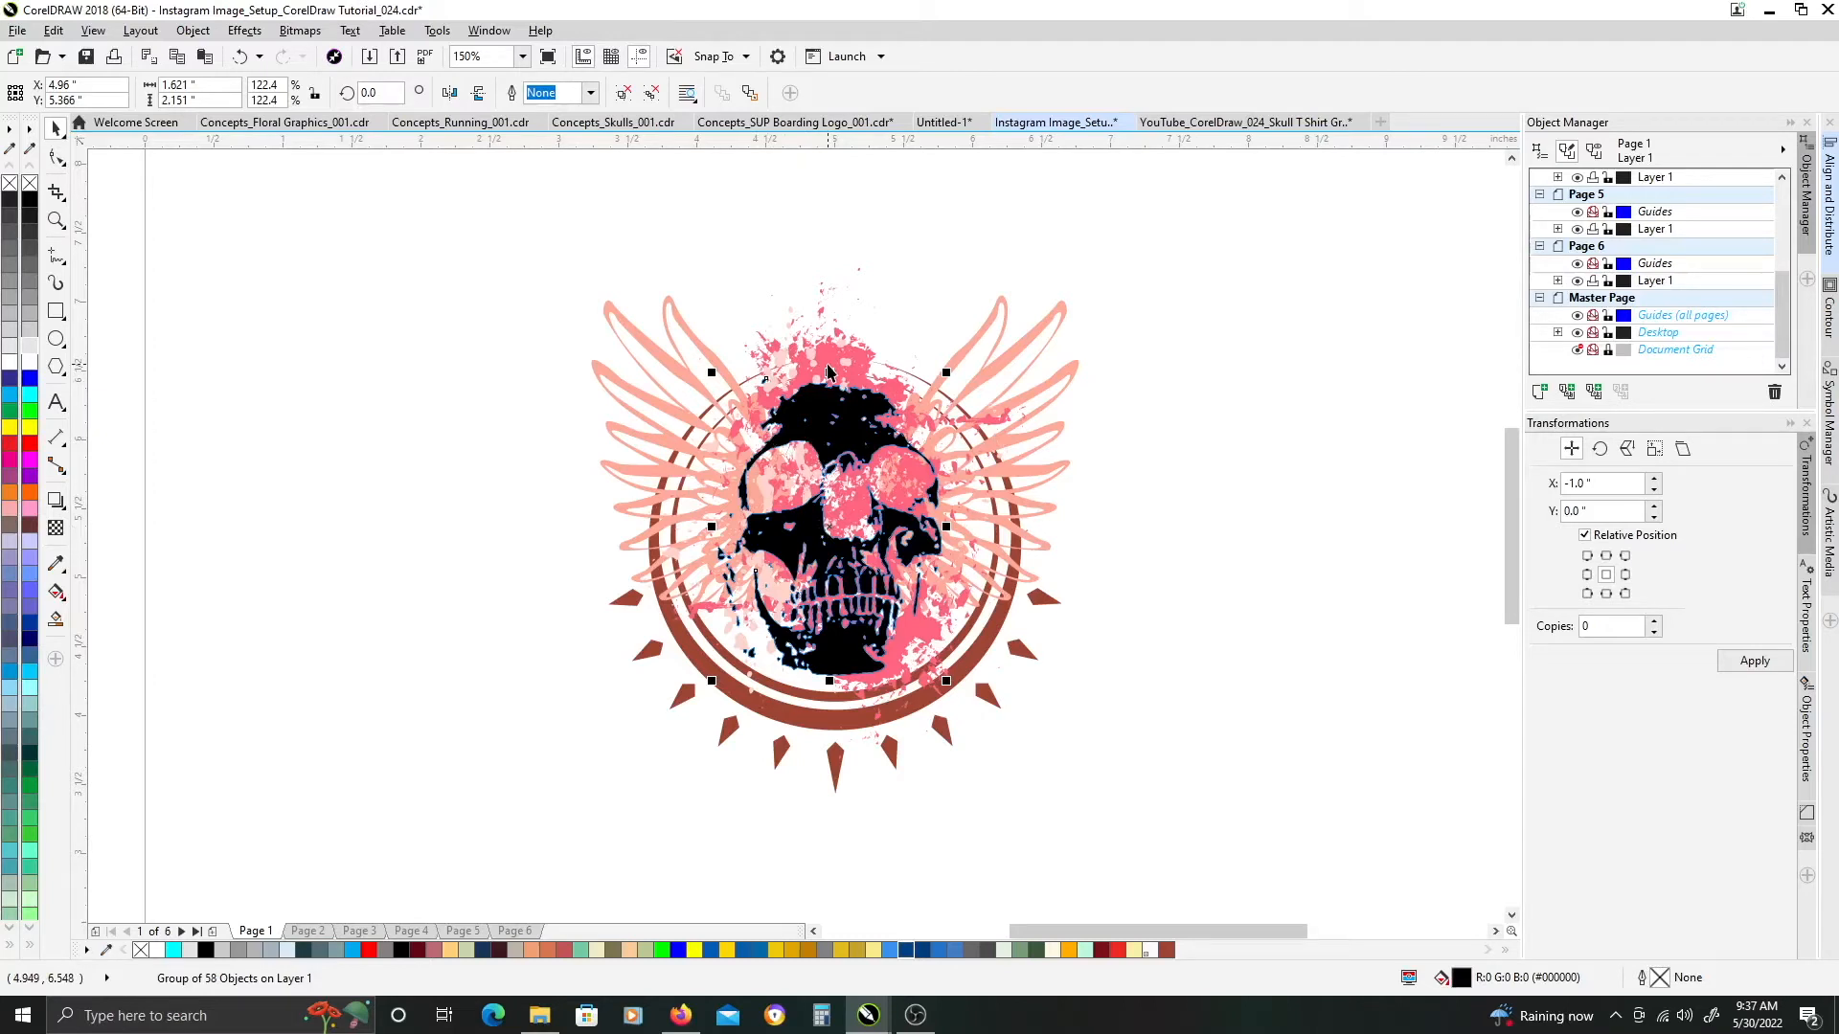
{"action": "left_click", "coordinate": [29, 364]}
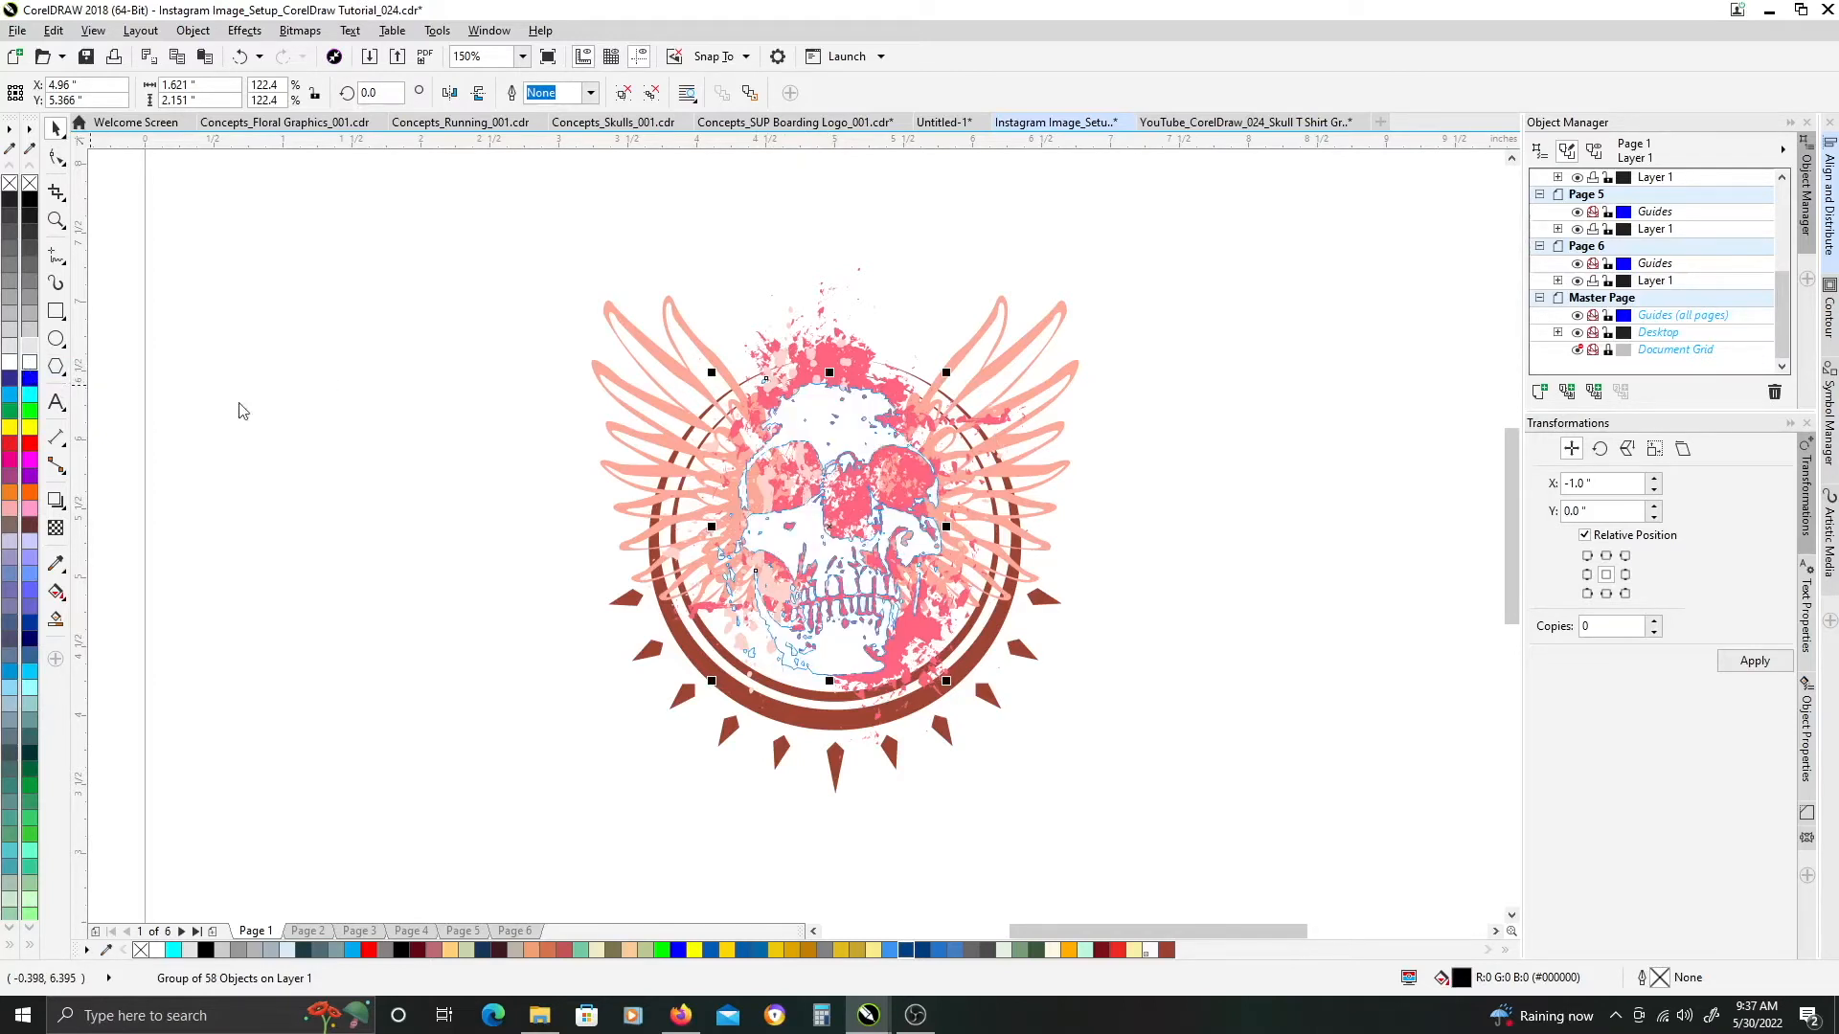
{"action": "key", "text": "Escape"}
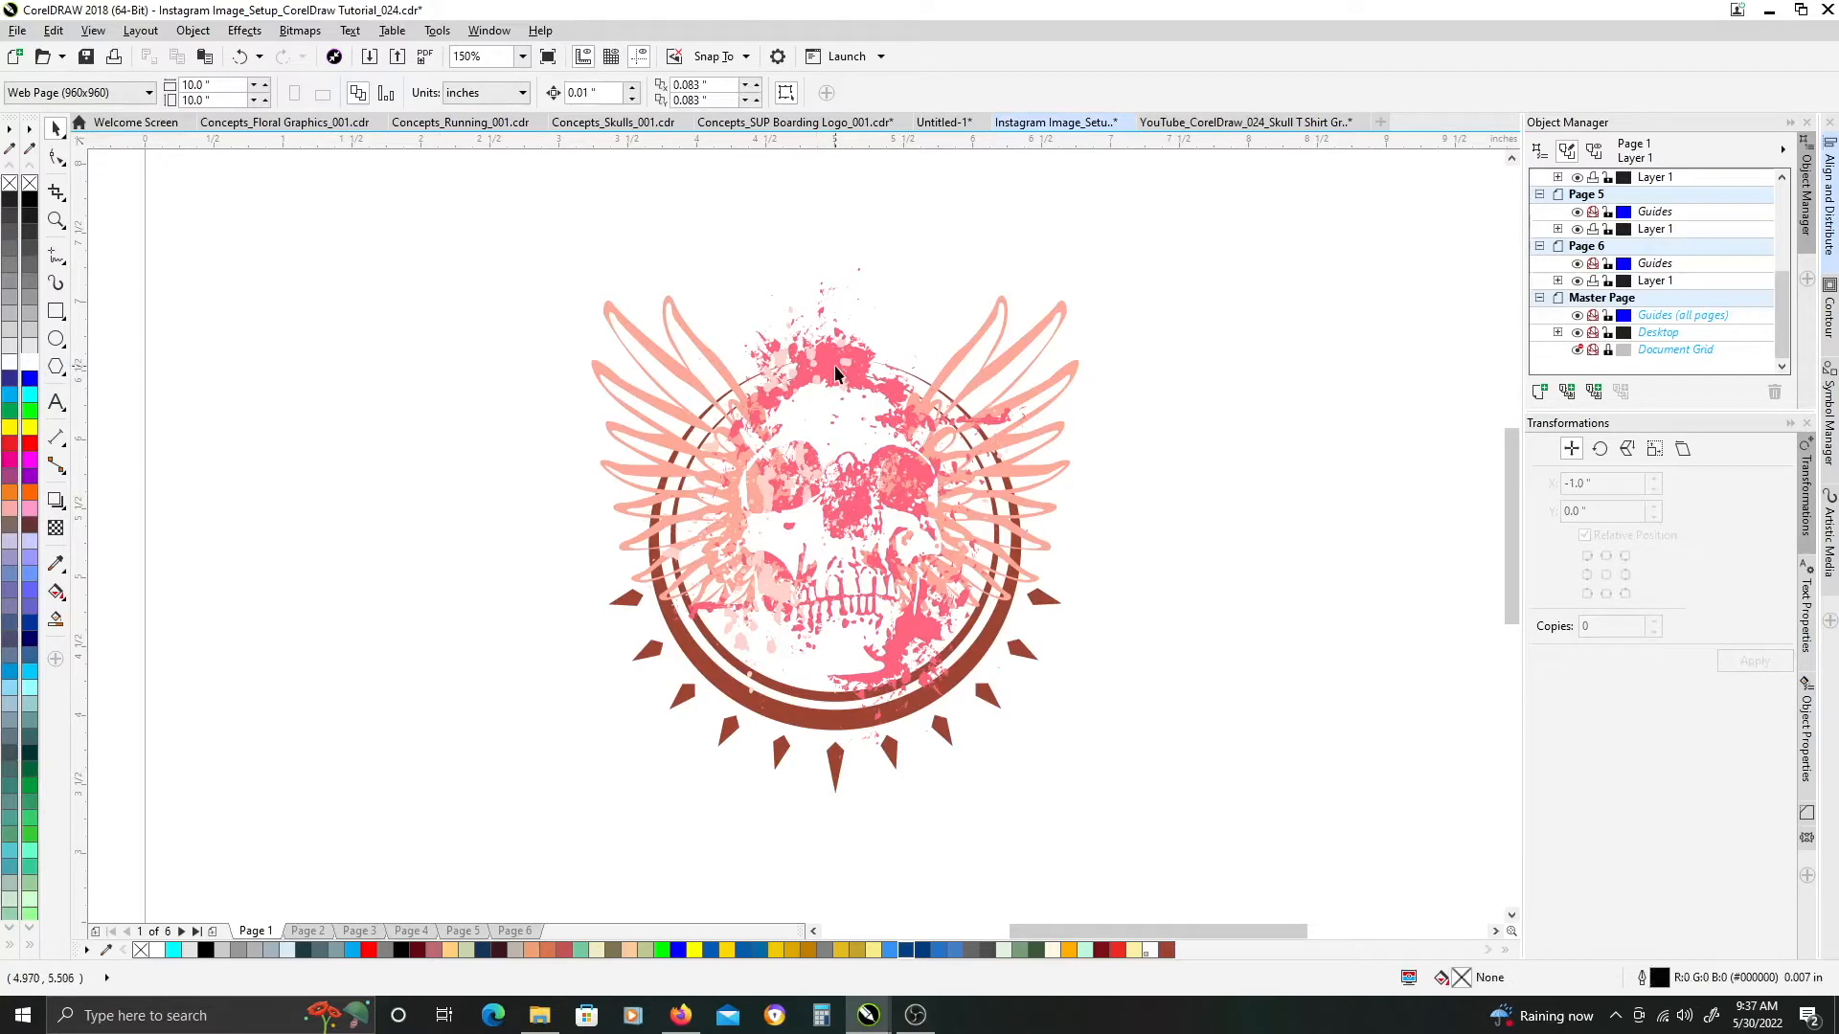
Place a copy of the coarse hot pink splatter, turned 180 degrees, over the skull's left cheek at about X 4.65, Y 5.13 inches
{"action": "left_click", "coordinate": [826, 369]}
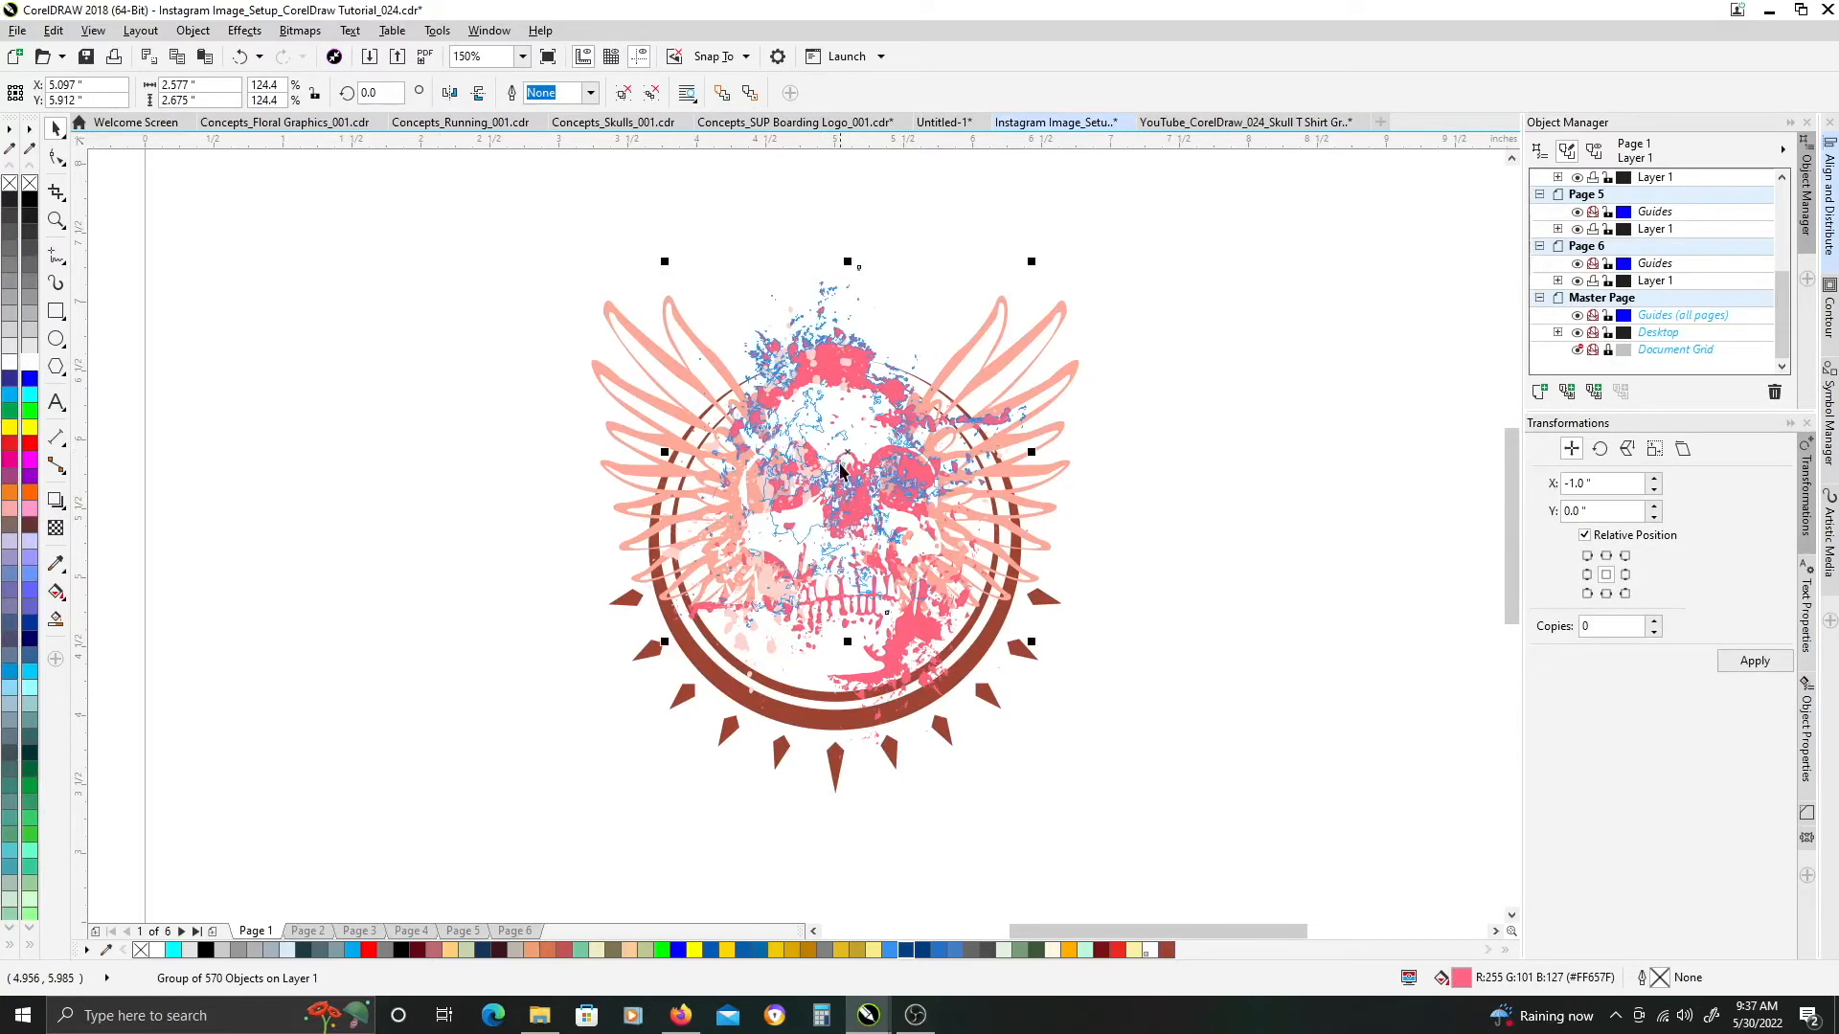
{"action": "left_click_drag", "start_coordinate": [848, 460], "coordinate": [814, 539]}
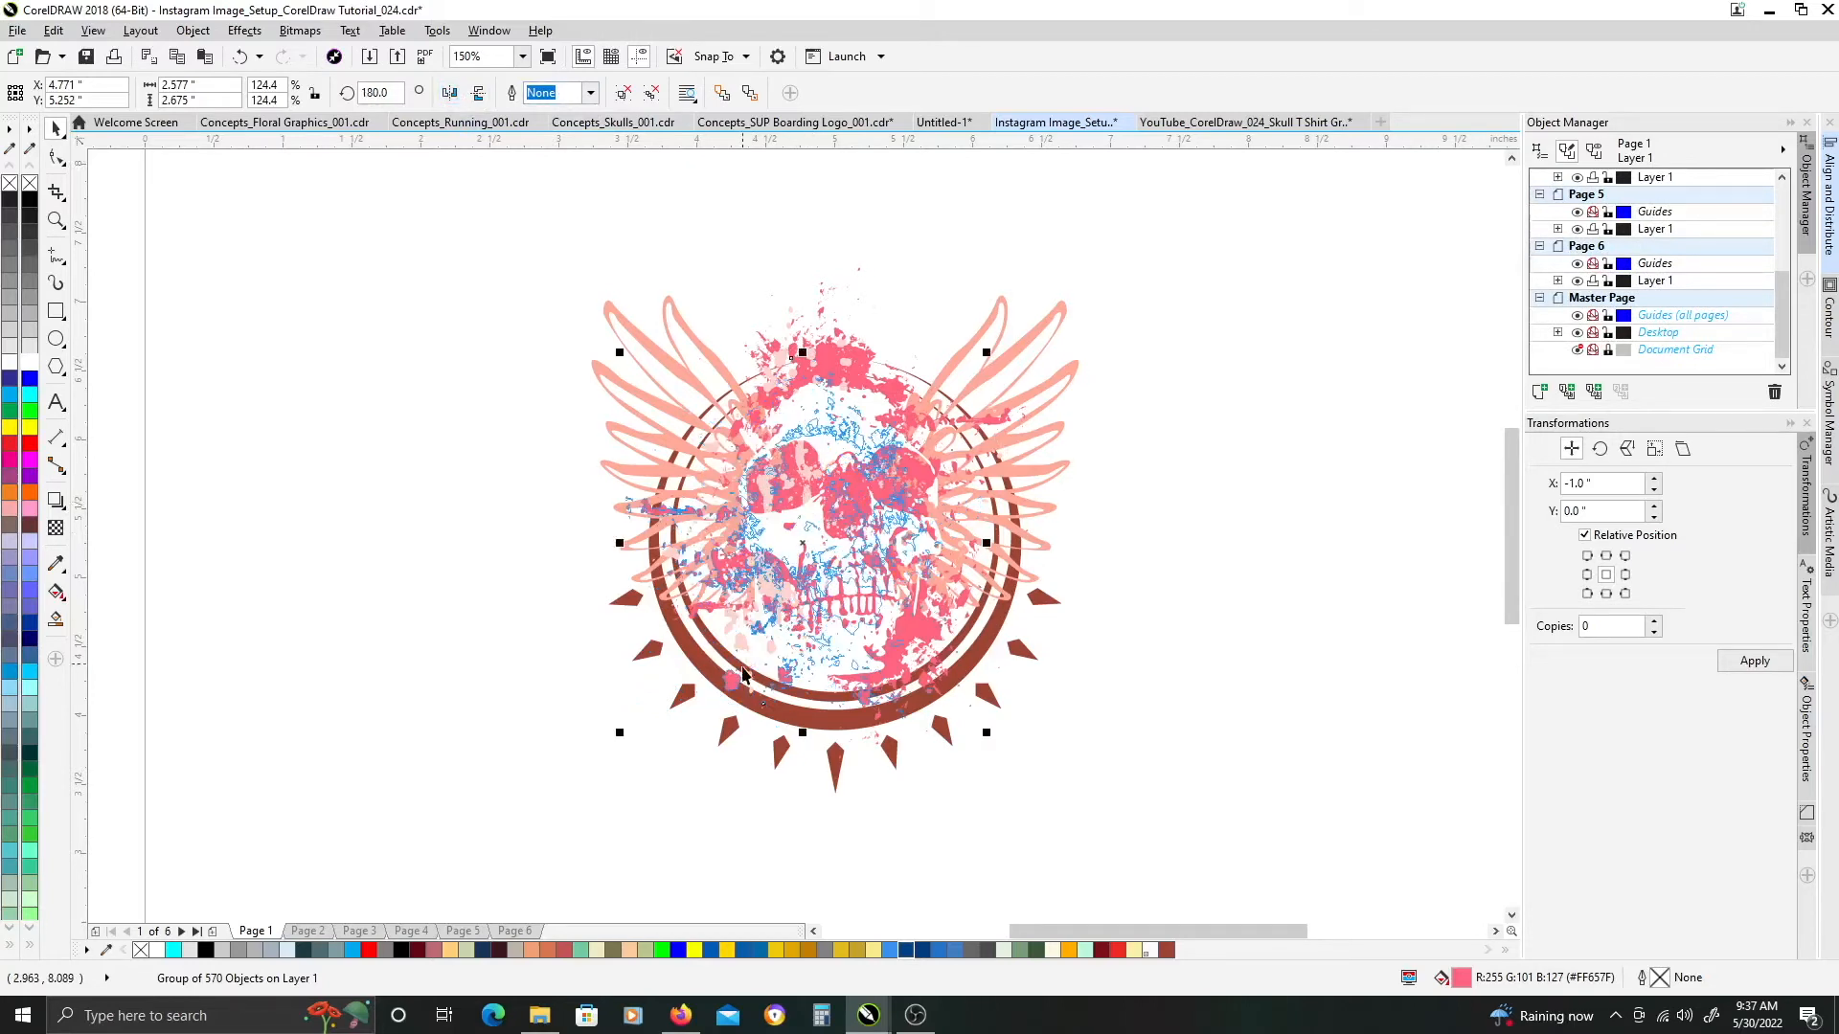
{"action": "left_click_drag", "start_coordinate": [732, 685], "coordinate": [716, 700]}
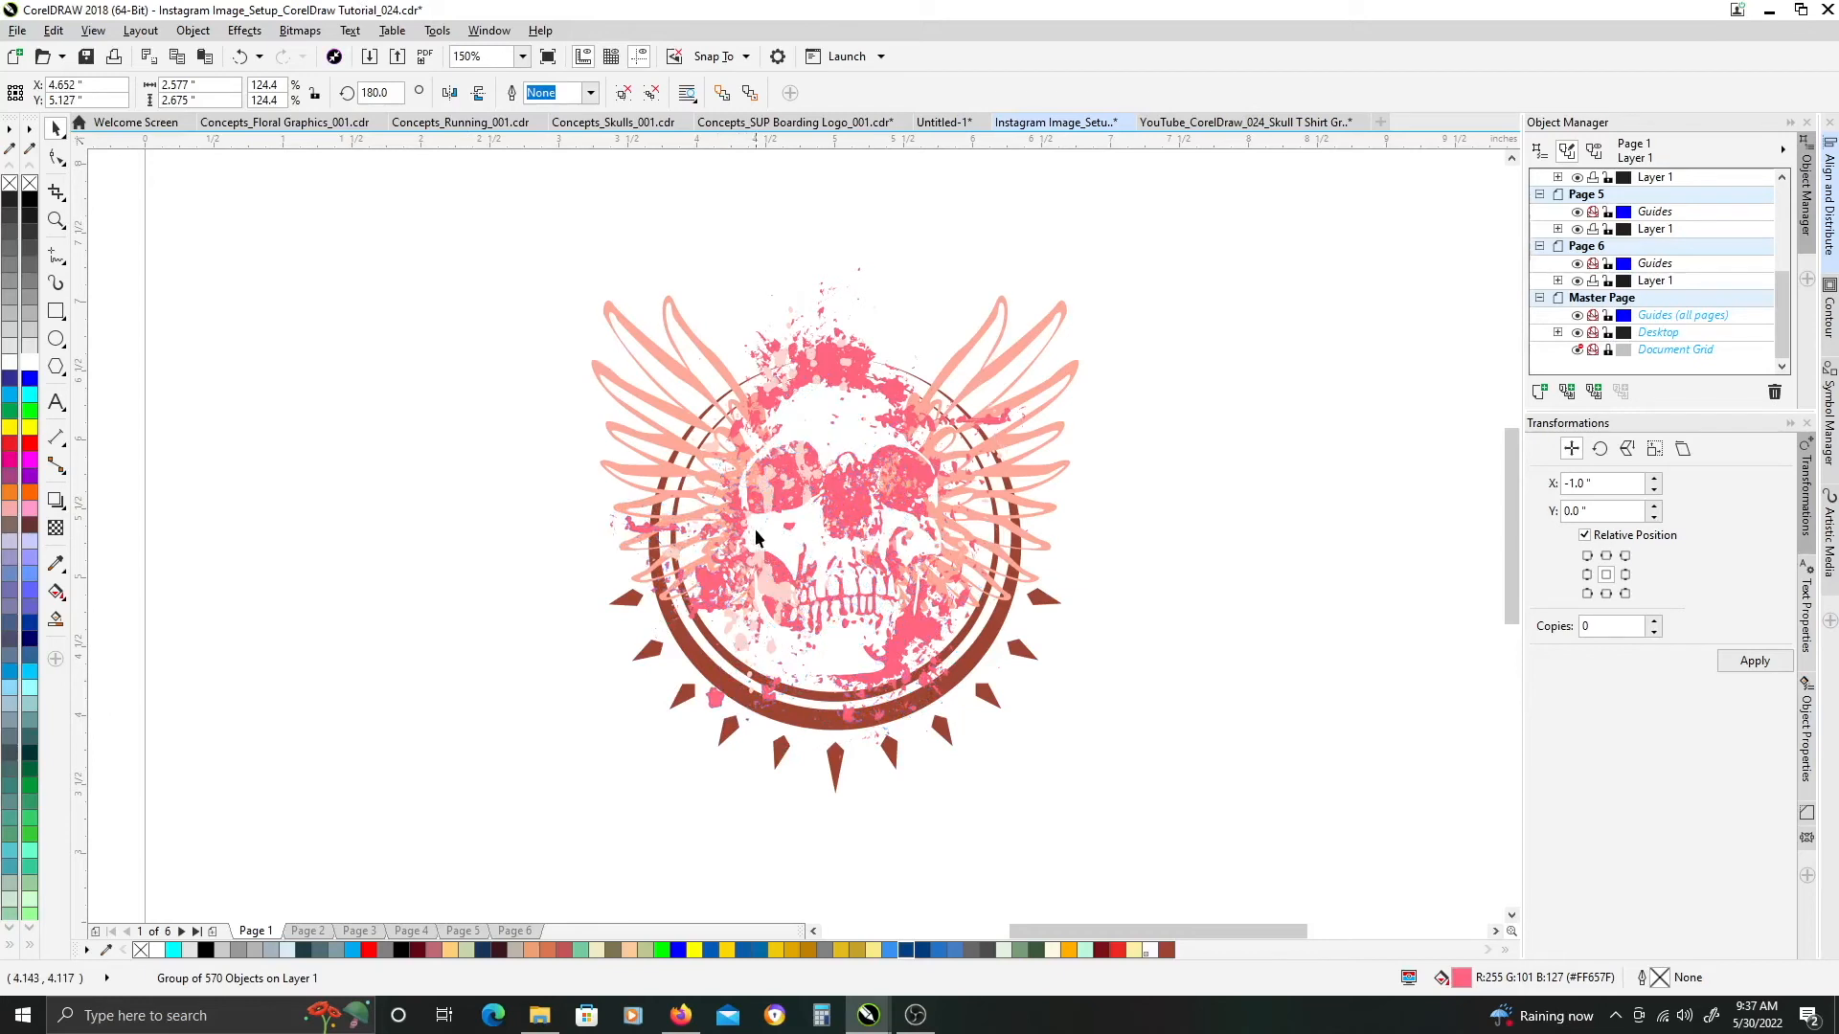
Enlarge the wings to about 3.76 by 2.38 inches, centred at about X 5.0, Y 5.94 inches
{"action": "left_click", "coordinate": [665, 392]}
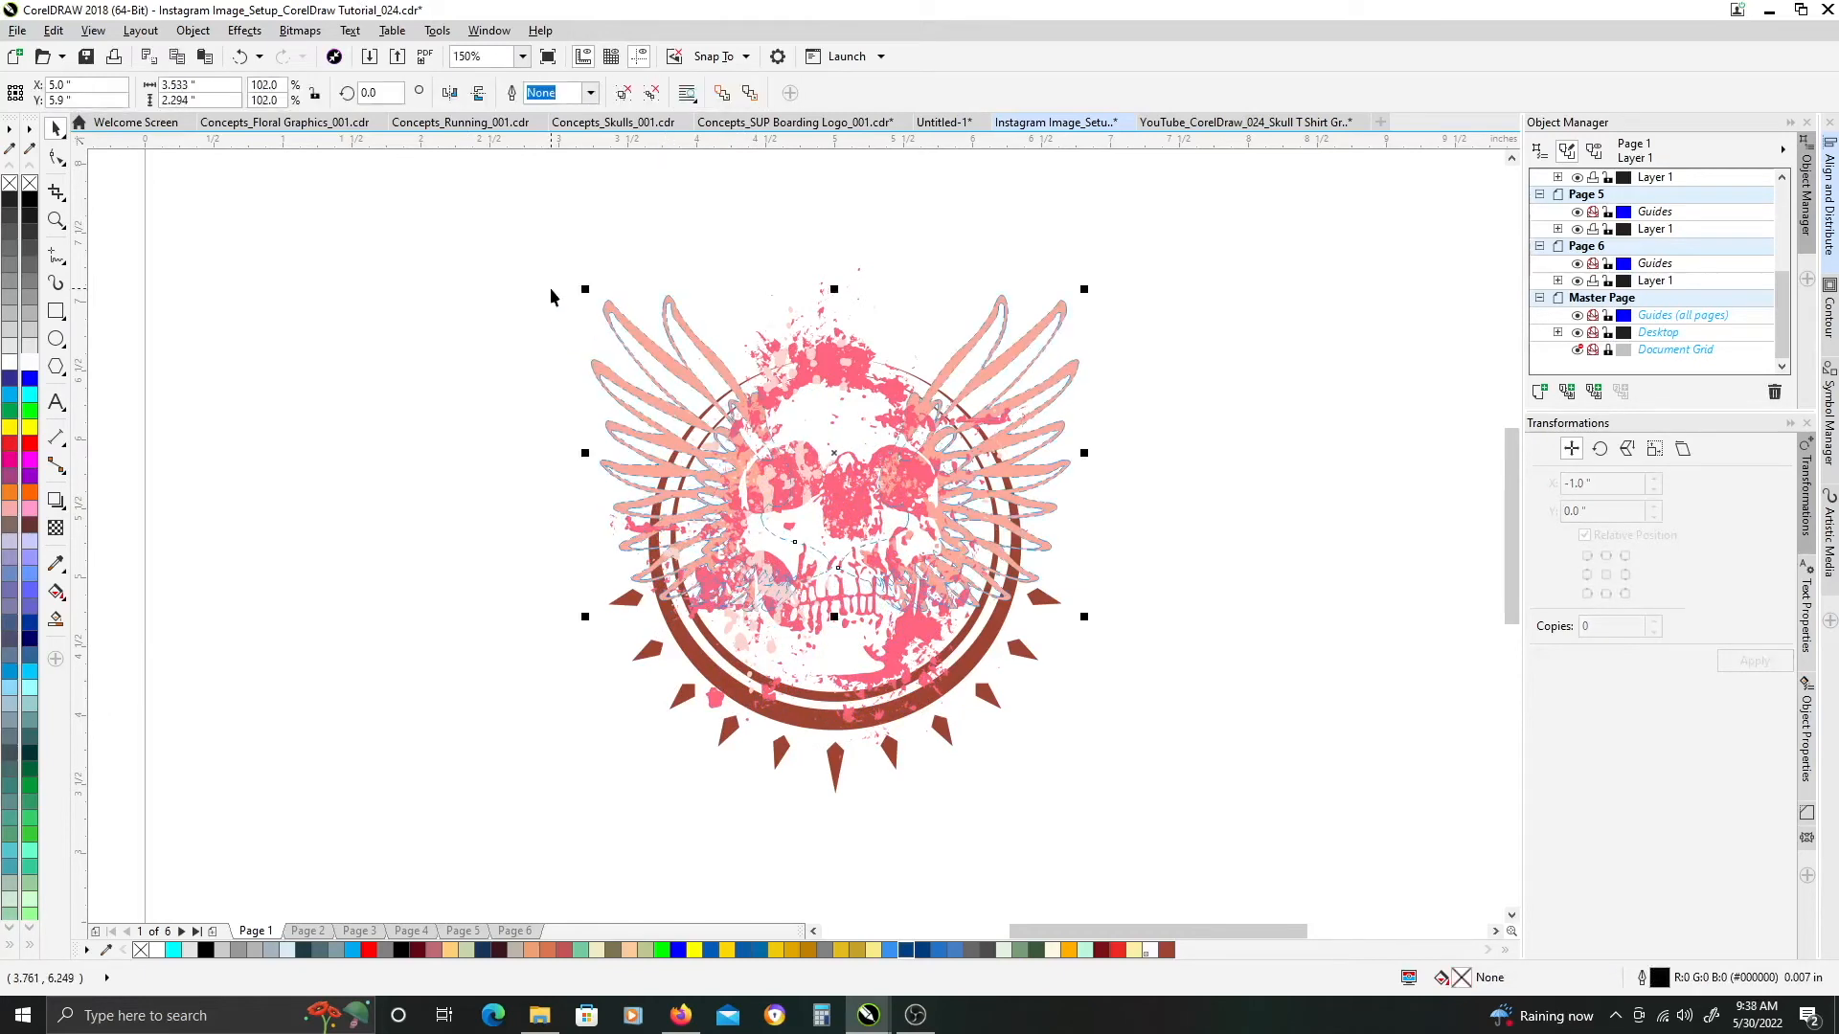
{"action": "left_click_drag", "start_coordinate": [583, 287], "coordinate": [576, 284]}
{"action": "left_click_drag", "start_coordinate": [783, 445], "coordinate": [782, 438]}
{"action": "left_click_drag", "start_coordinate": [1095, 446], "coordinate": [1099, 446]}
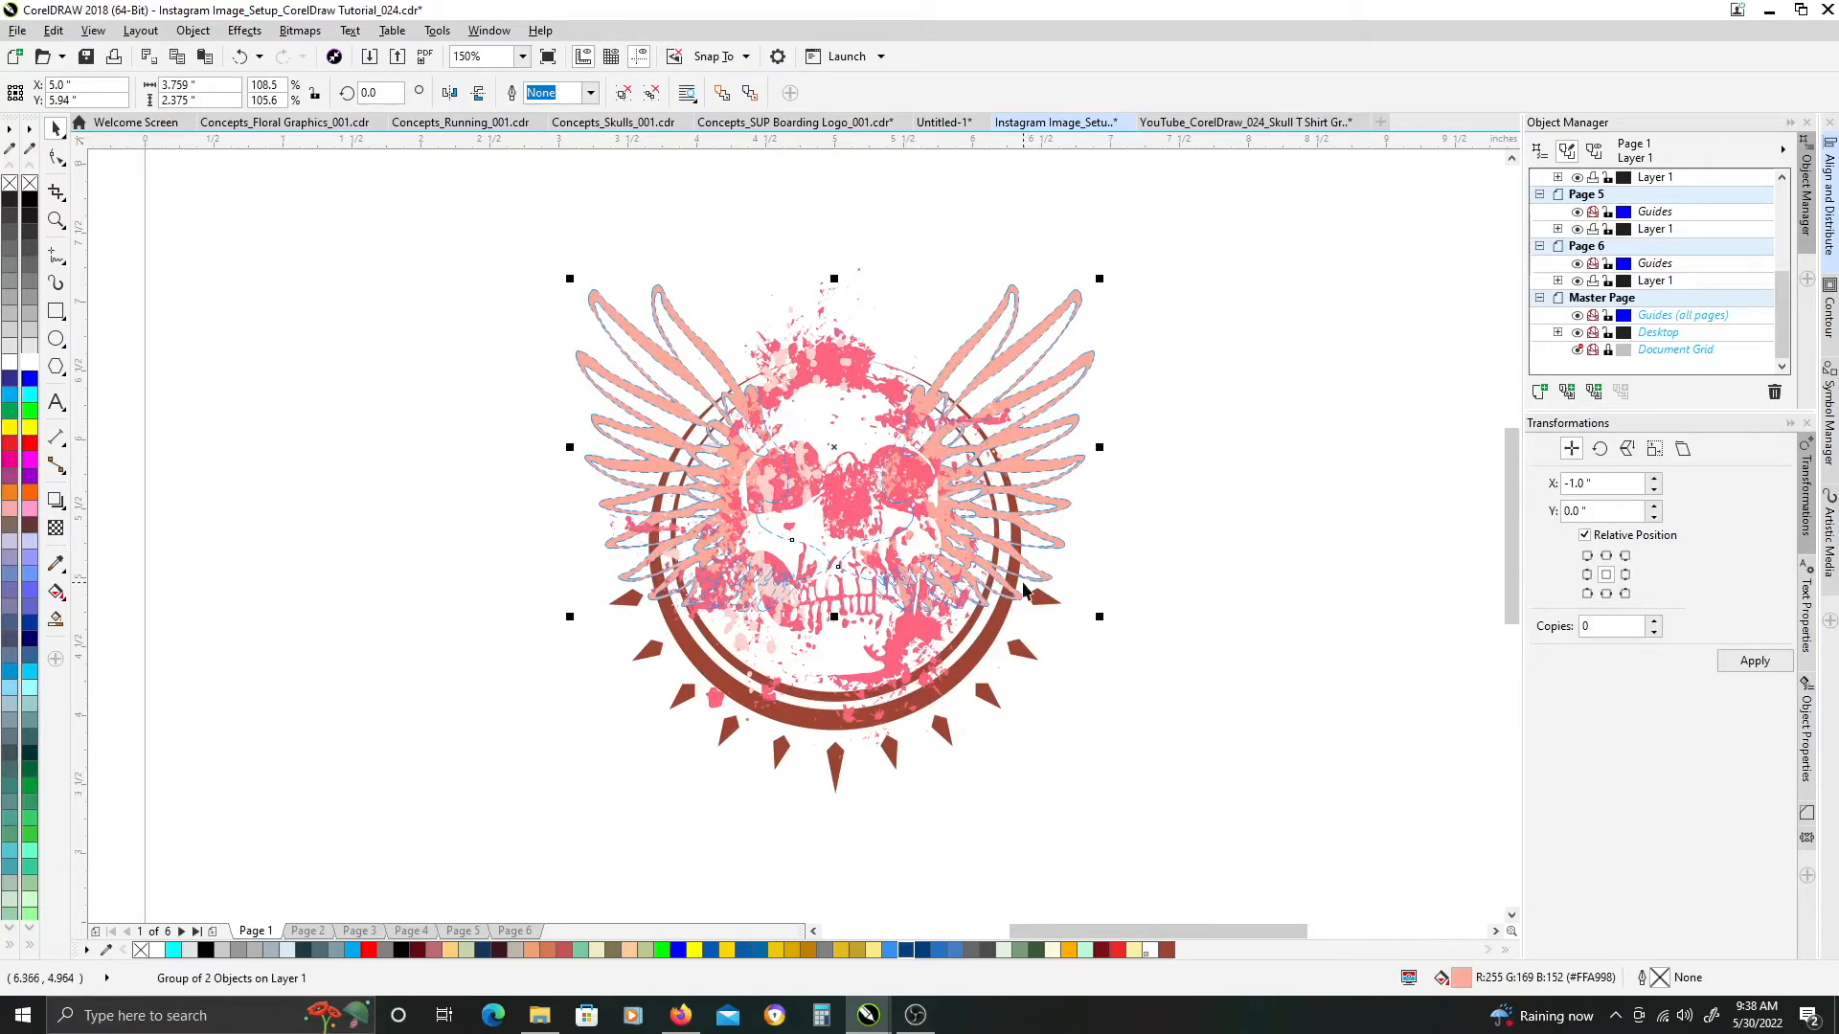
{"action": "left_click", "coordinate": [991, 639]}
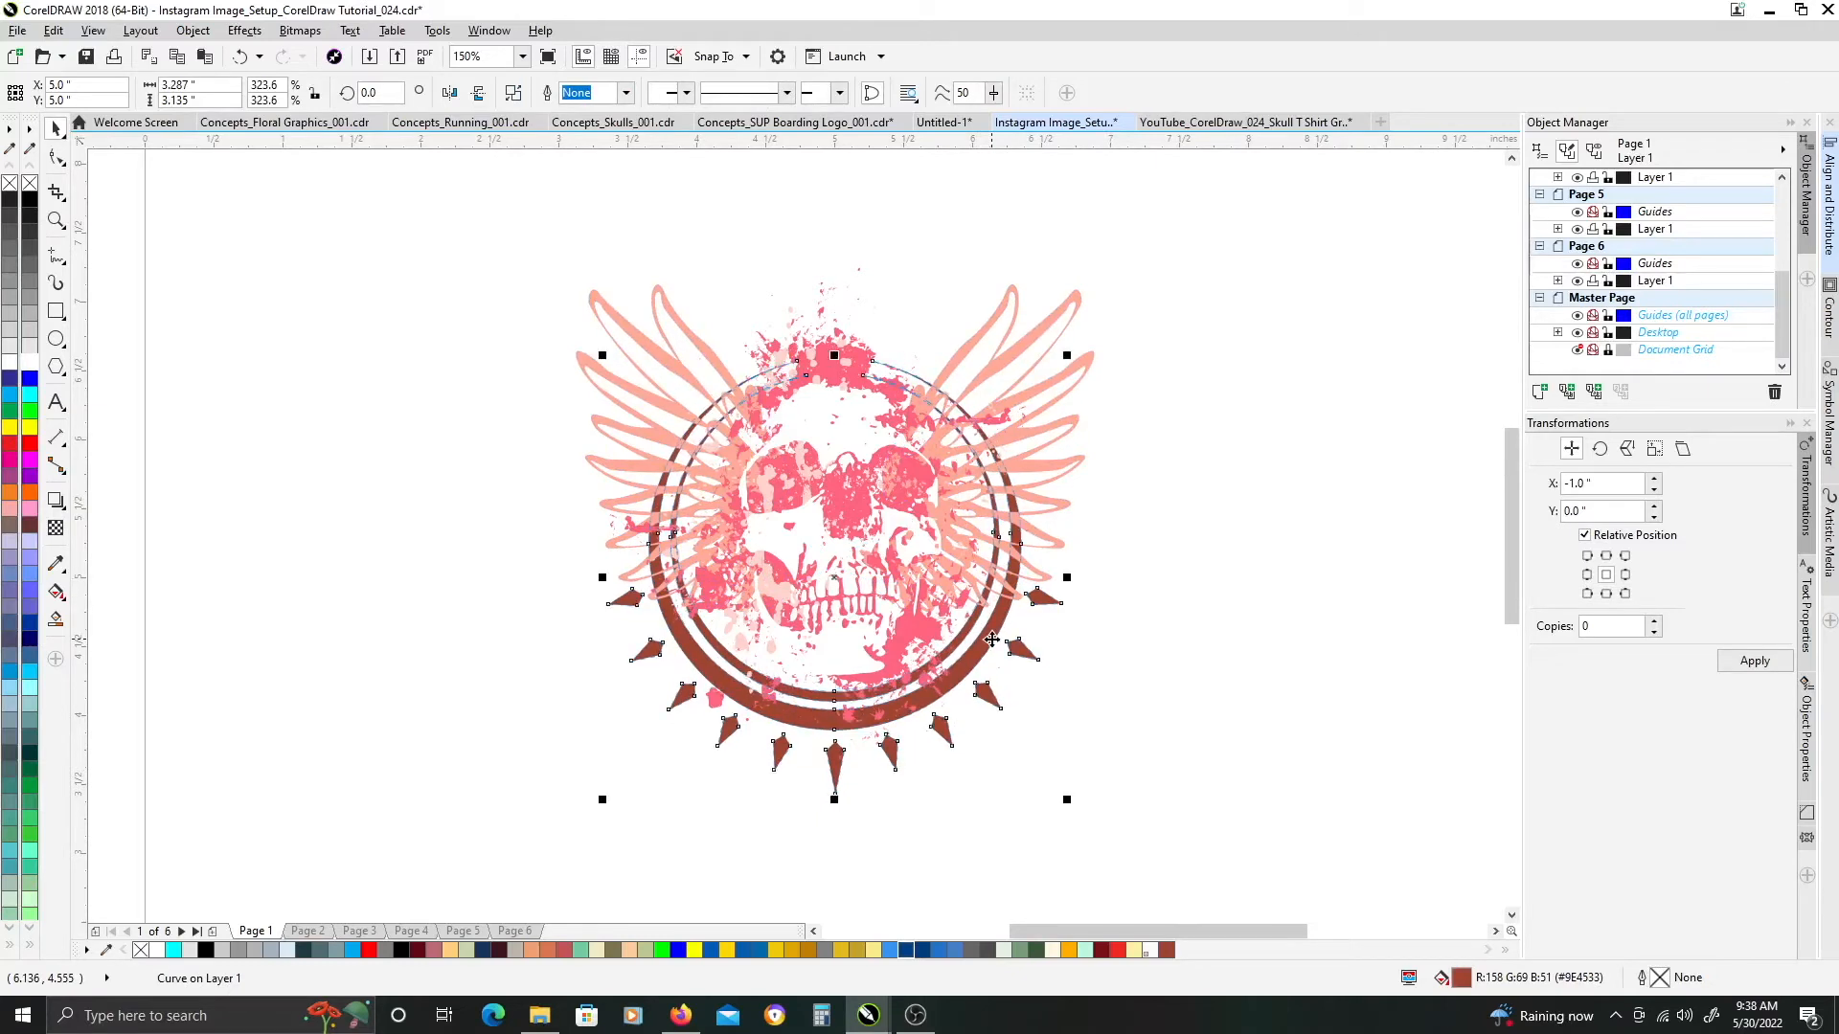
{"action": "scroll", "coordinate": [925, 517], "scroll_direction": "down", "scroll_amount": 2}
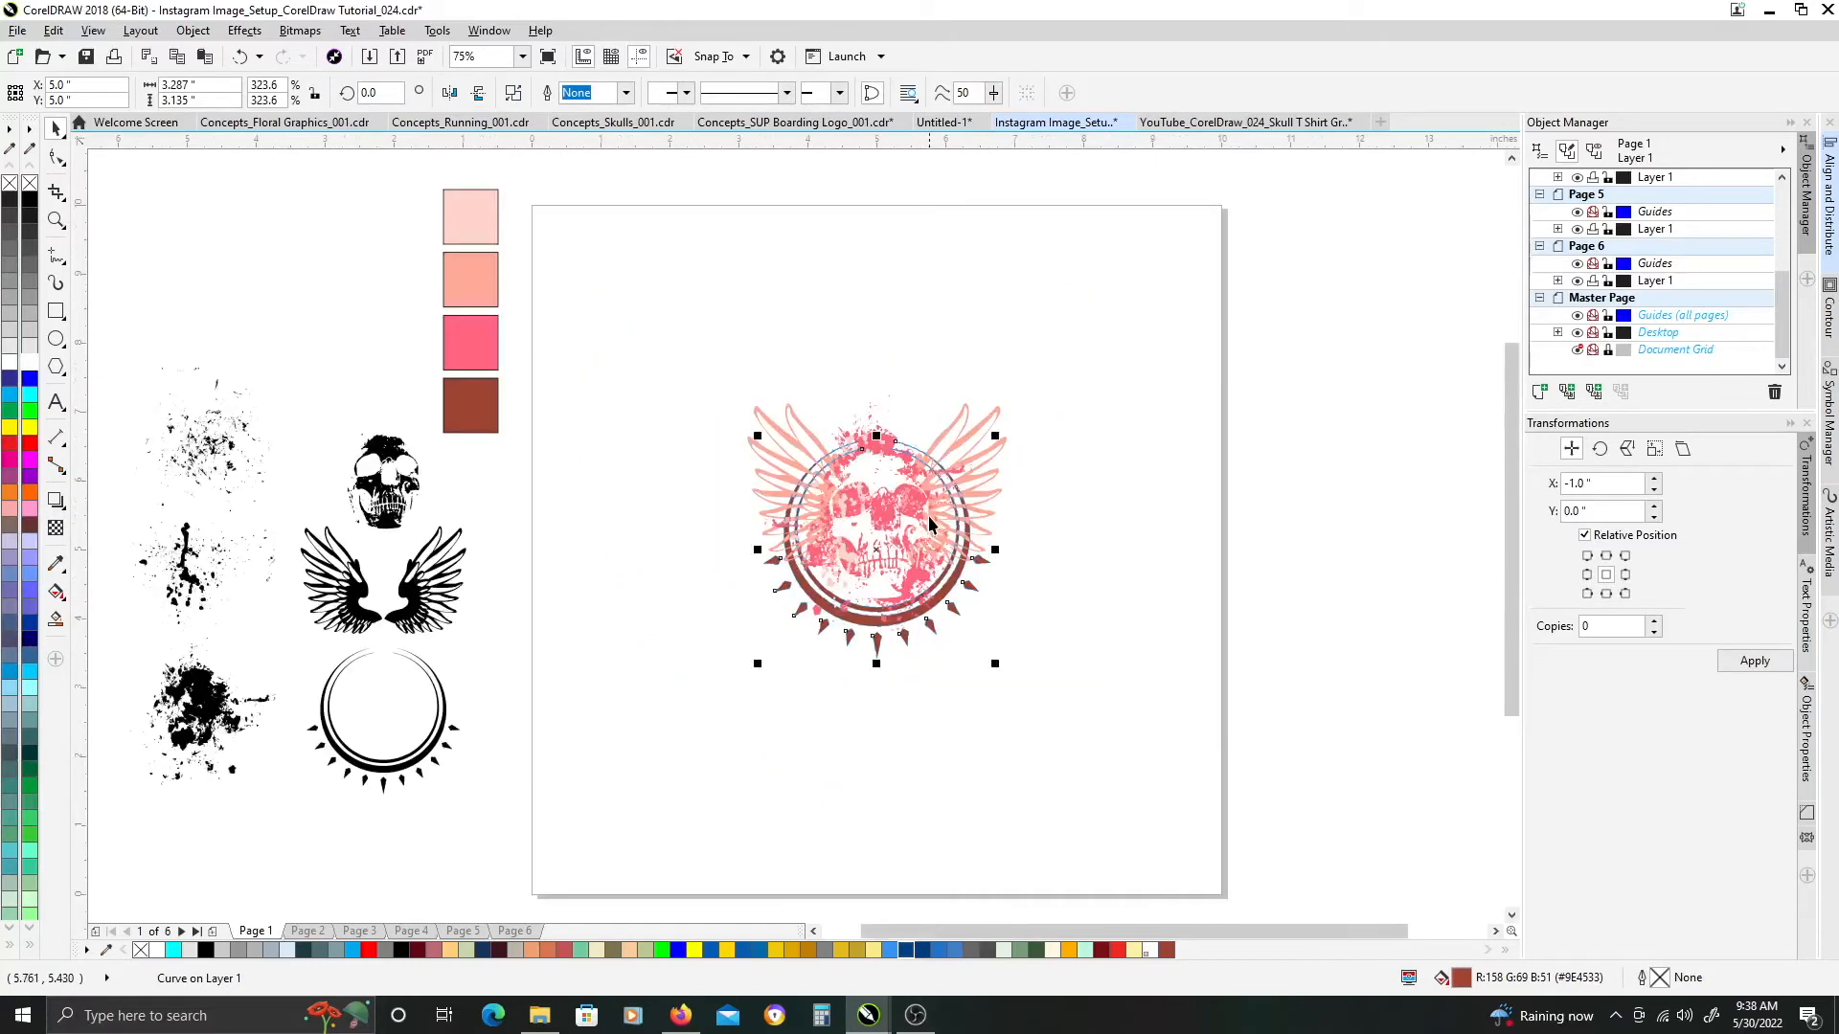
{"action": "scroll", "coordinate": [918, 527], "scroll_direction": "up", "scroll_amount": 2}
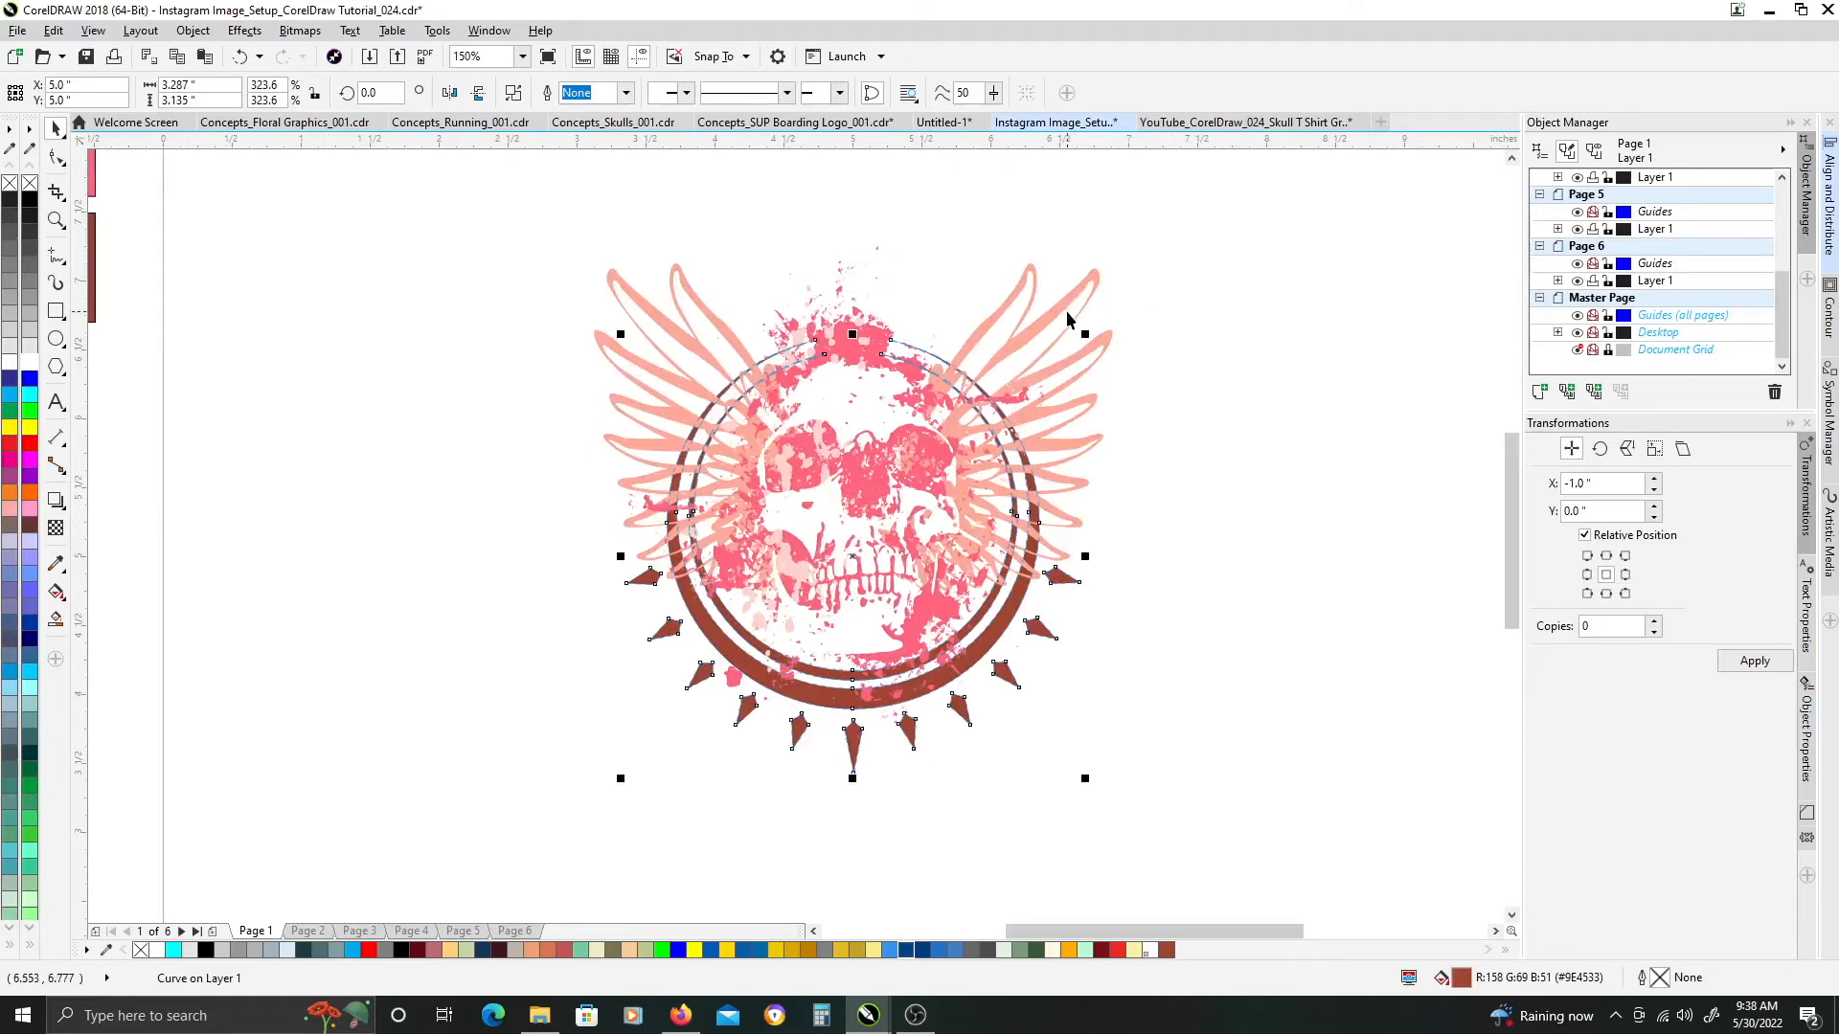
{"action": "left_click", "coordinate": [1013, 398]}
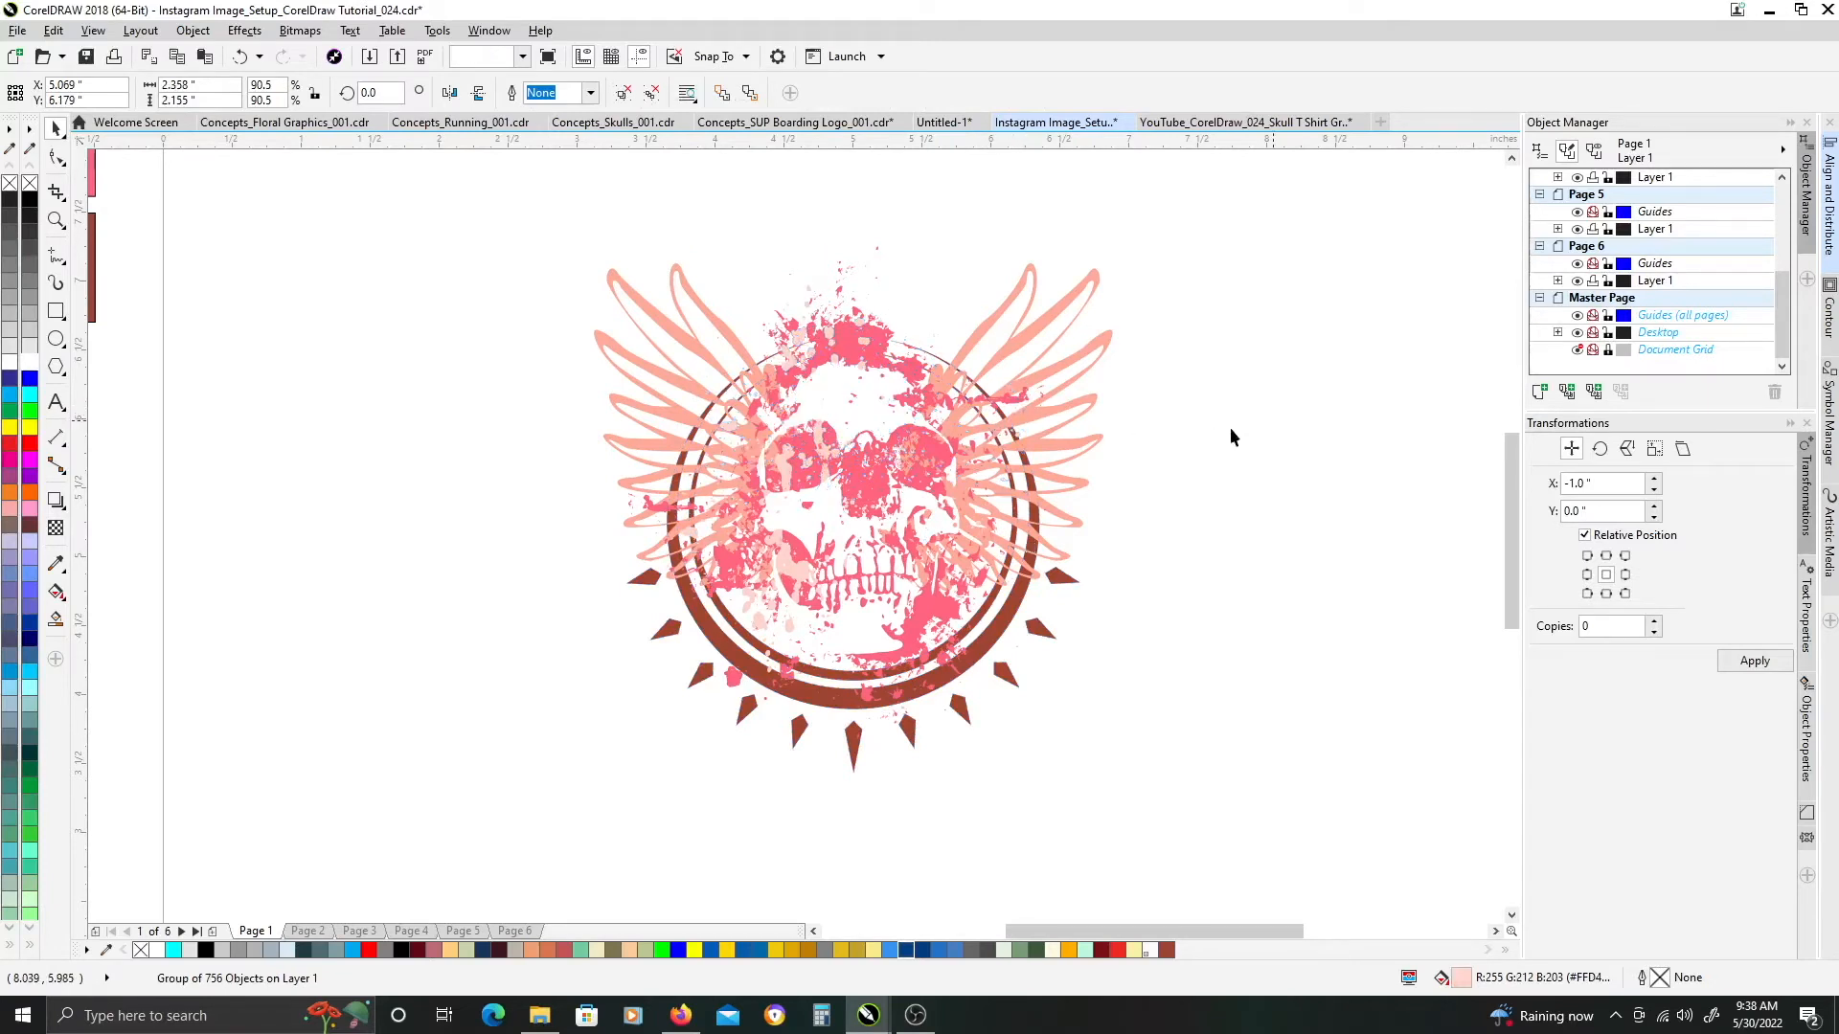
{"action": "key", "text": "Escape"}
{"action": "scroll", "coordinate": [1024, 481], "scroll_direction": "down", "scroll_amount": 2}
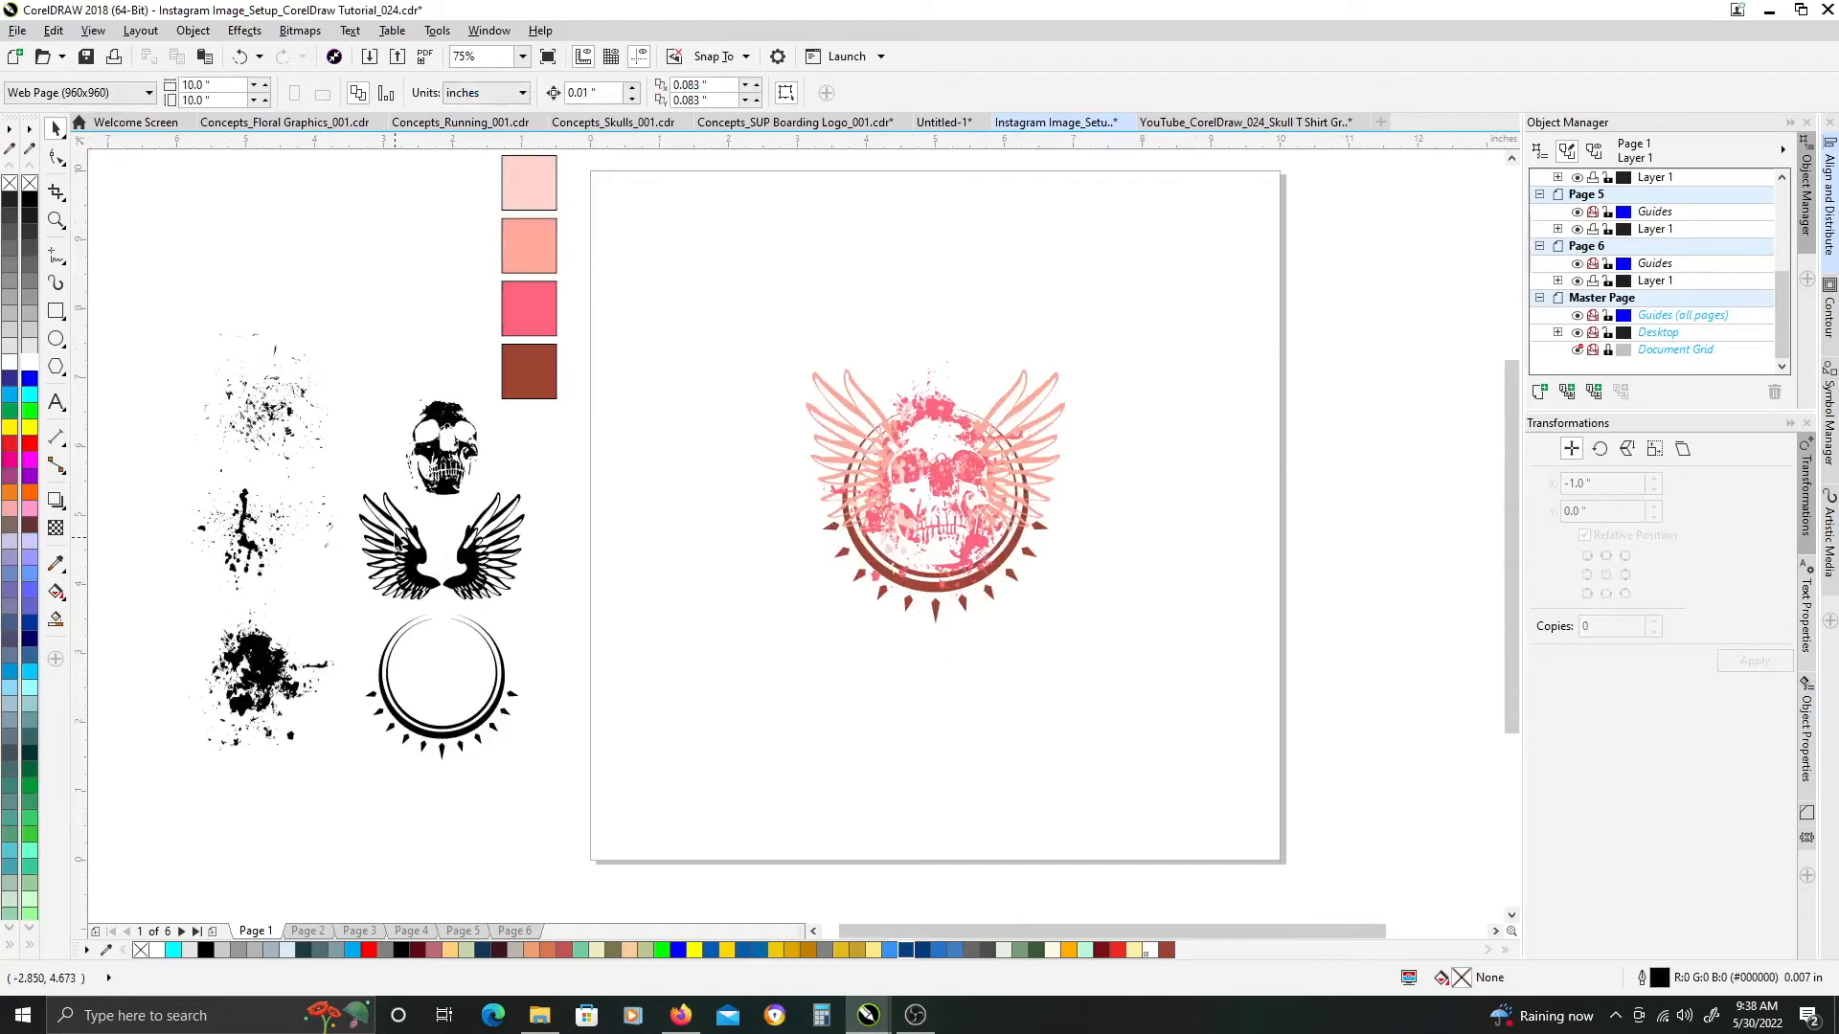
{"action": "scroll", "coordinate": [951, 495], "scroll_direction": "up", "scroll_amount": 2}
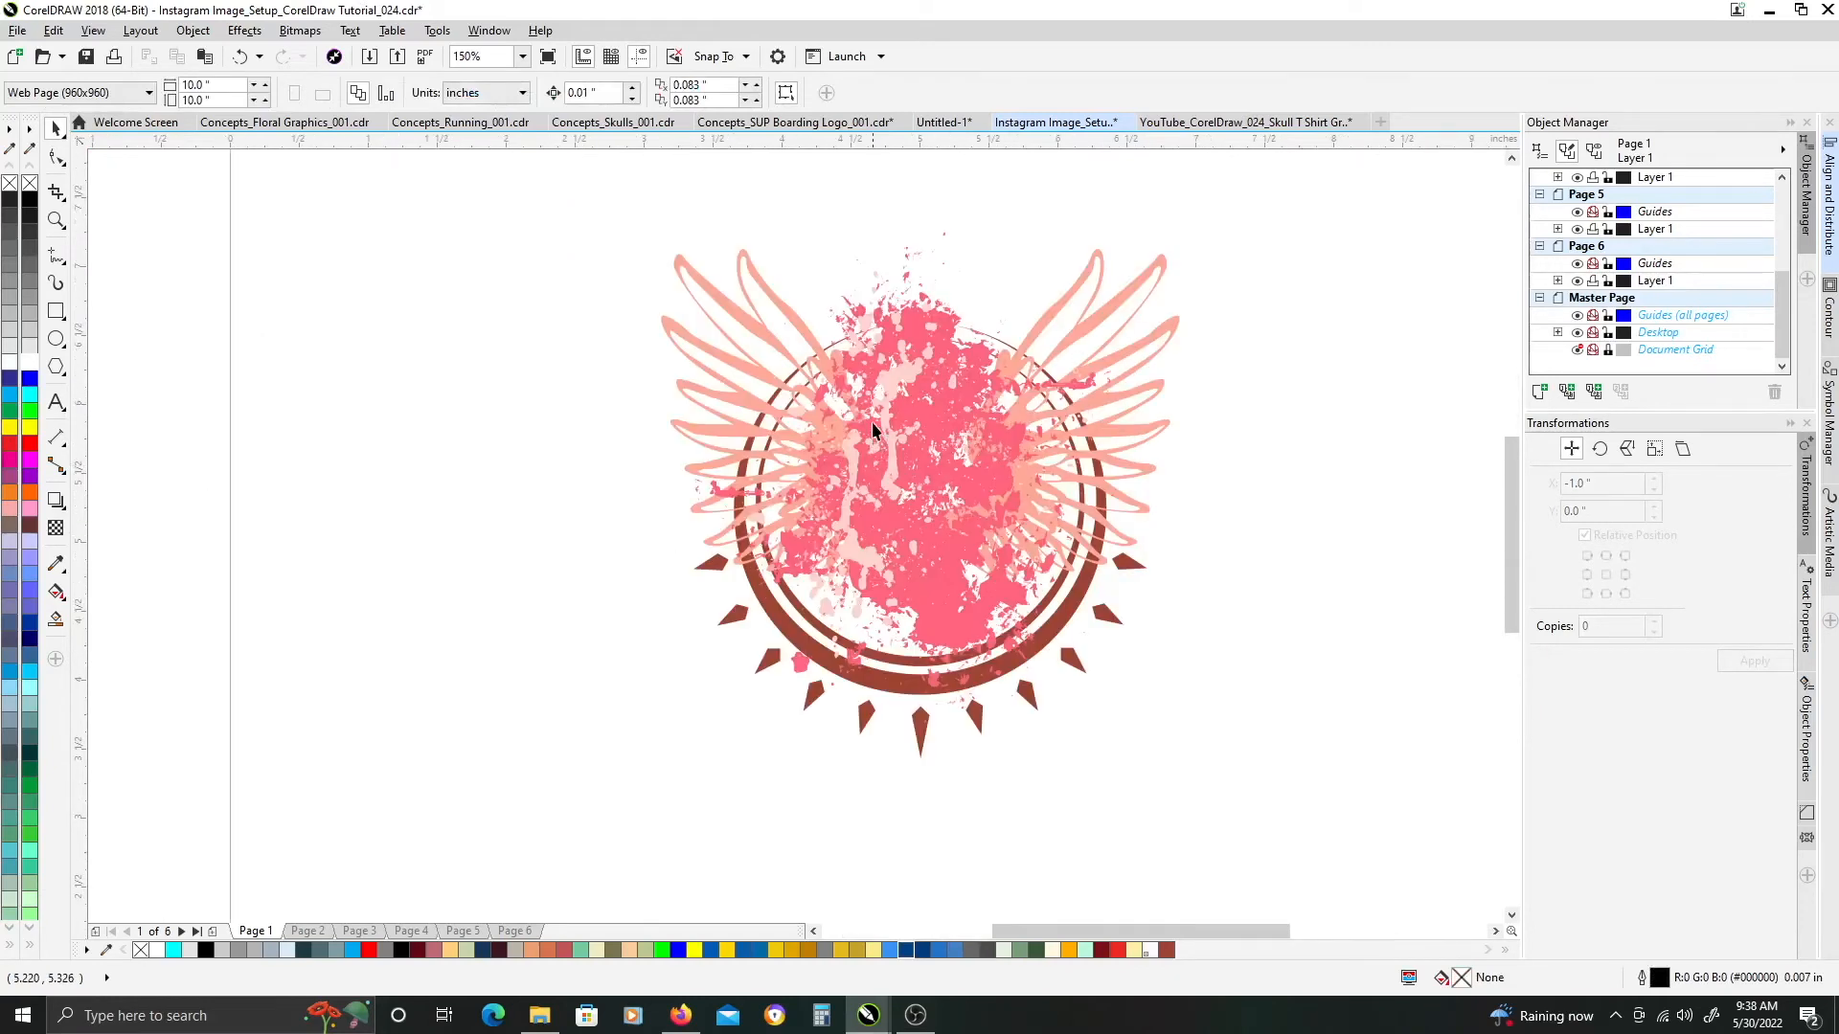
Try to shift the pale pink crown splatter across towards the skull's right eye socket, and undo the move
{"action": "left_click", "coordinate": [886, 429]}
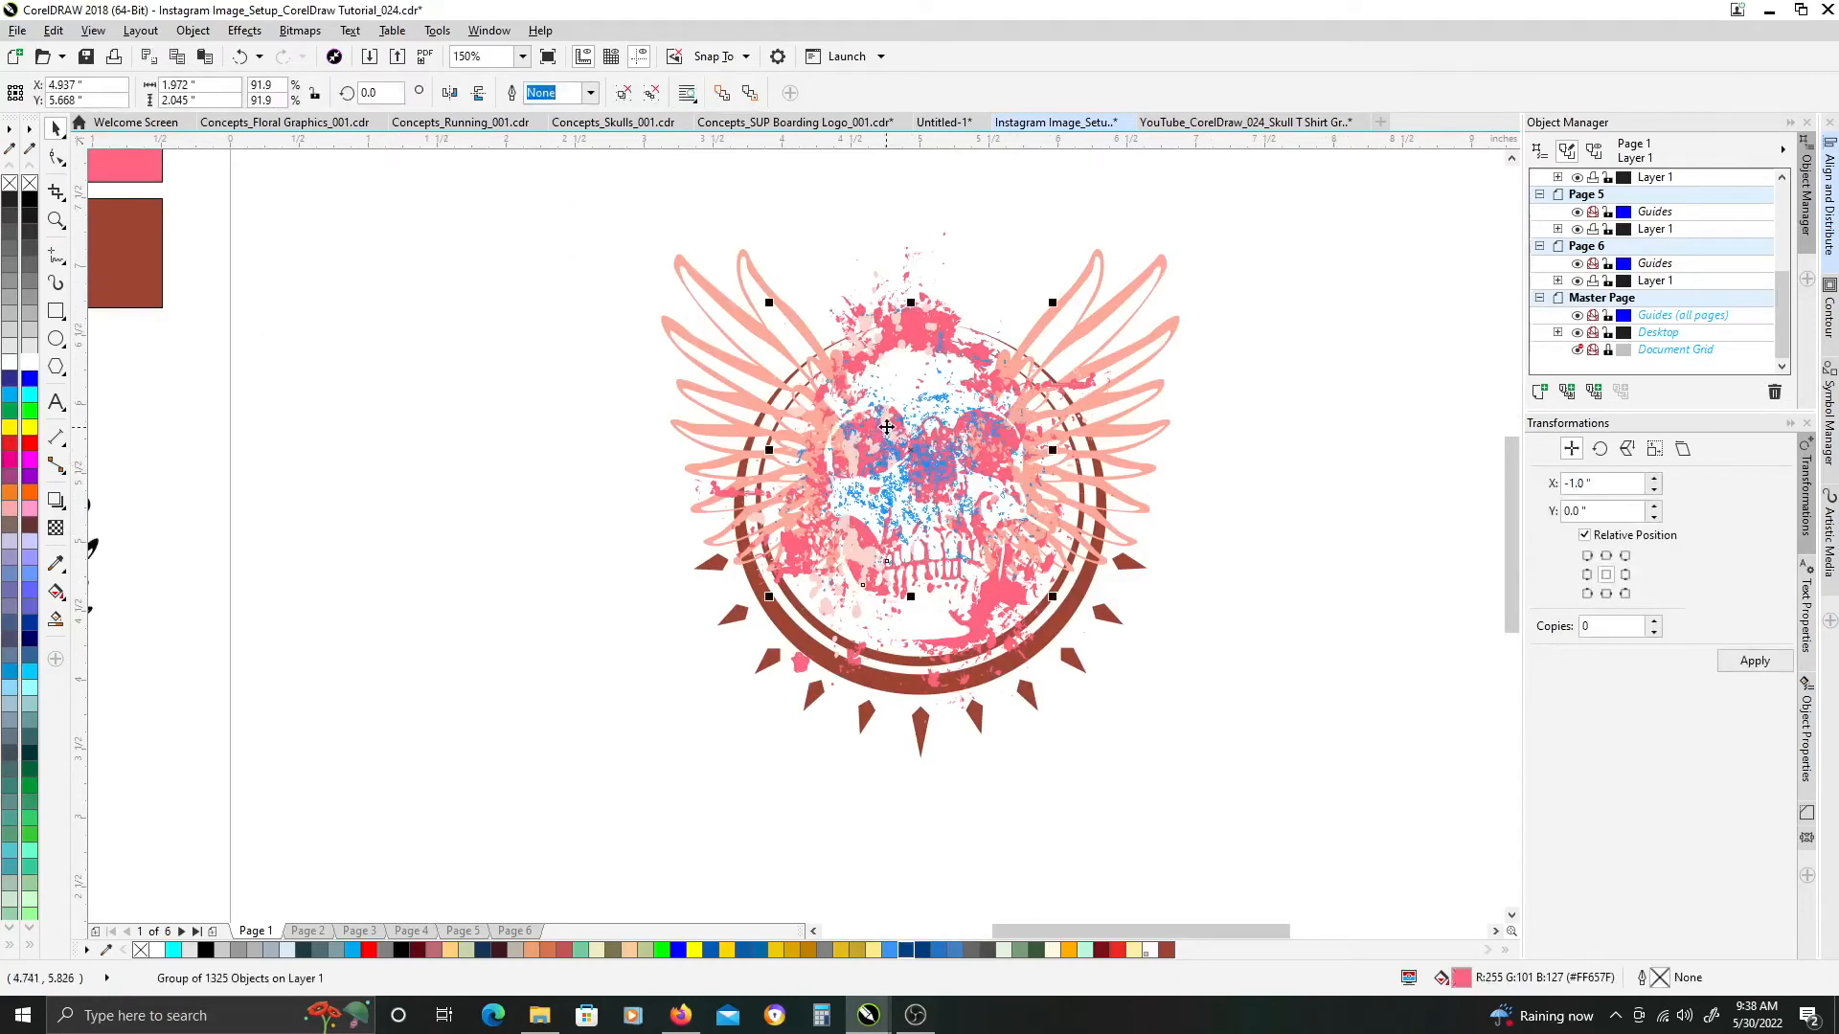
{"action": "left_click", "coordinate": [887, 421], "text": "alt"}
{"action": "left_click_drag", "start_coordinate": [888, 421], "coordinate": [943, 479]}
{"action": "left_click", "coordinate": [1226, 487]}
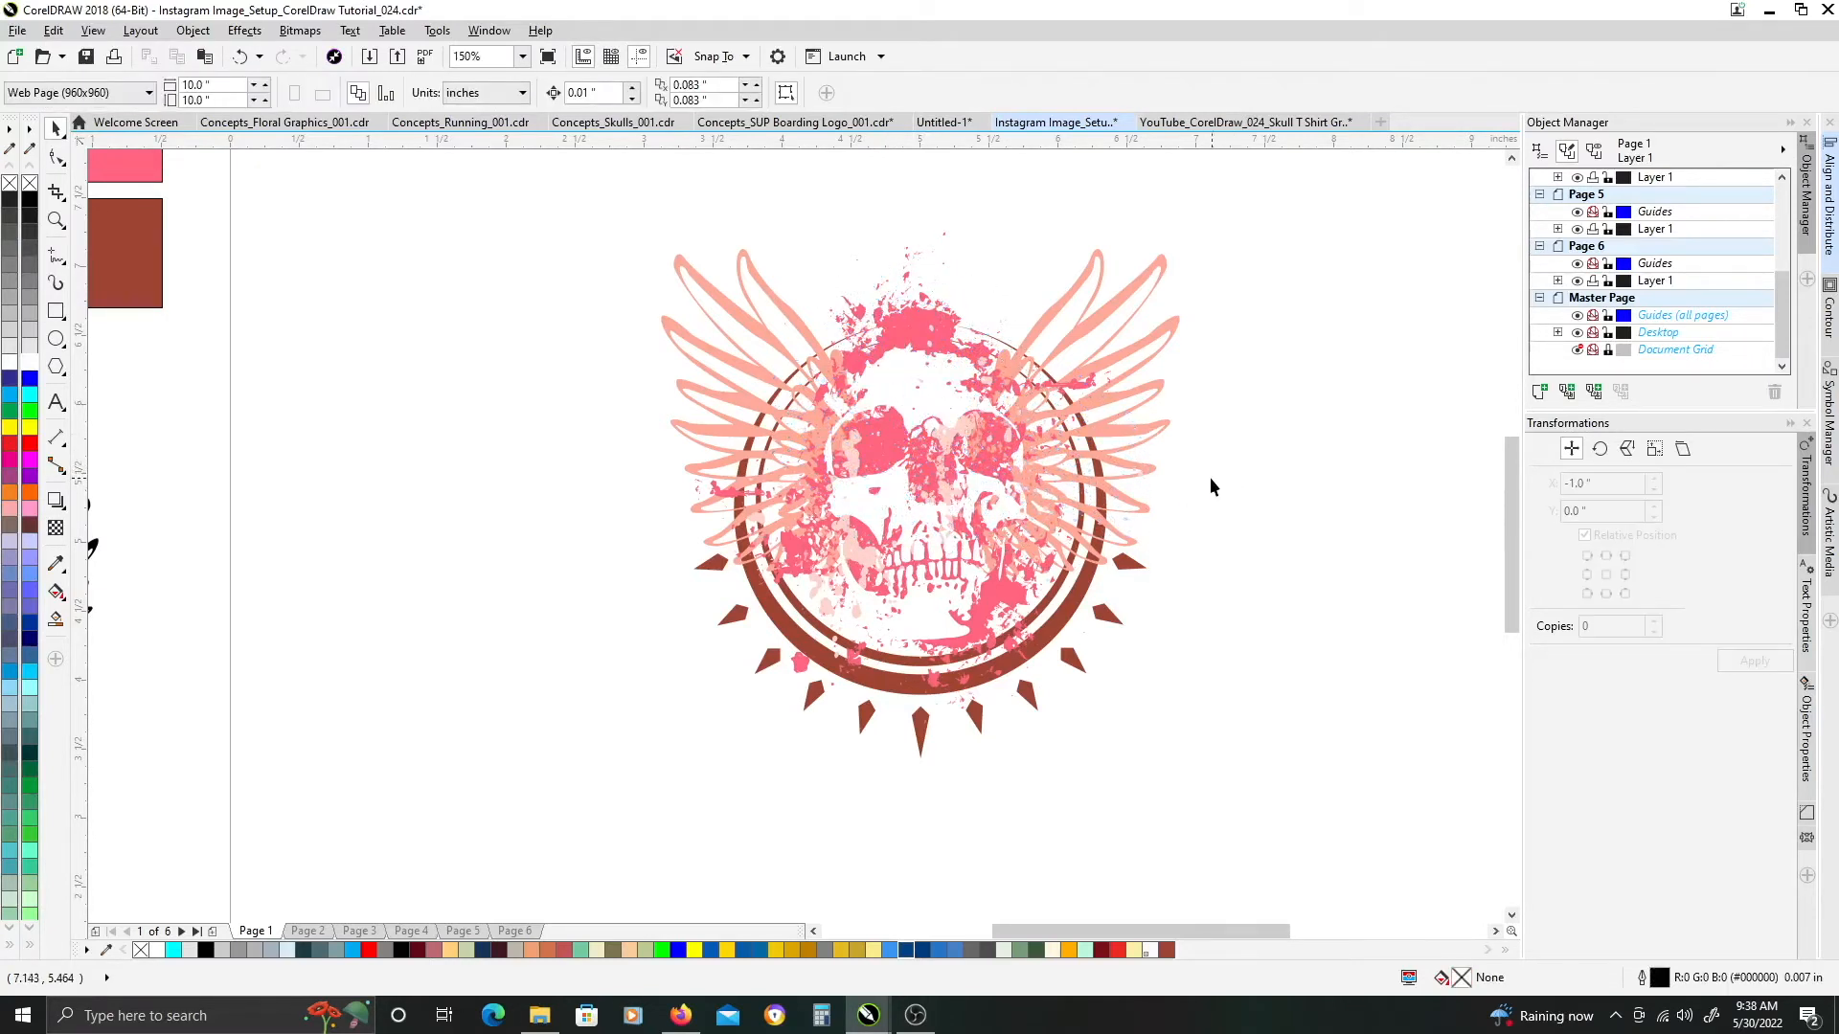
{"action": "left_click", "coordinate": [892, 438]}
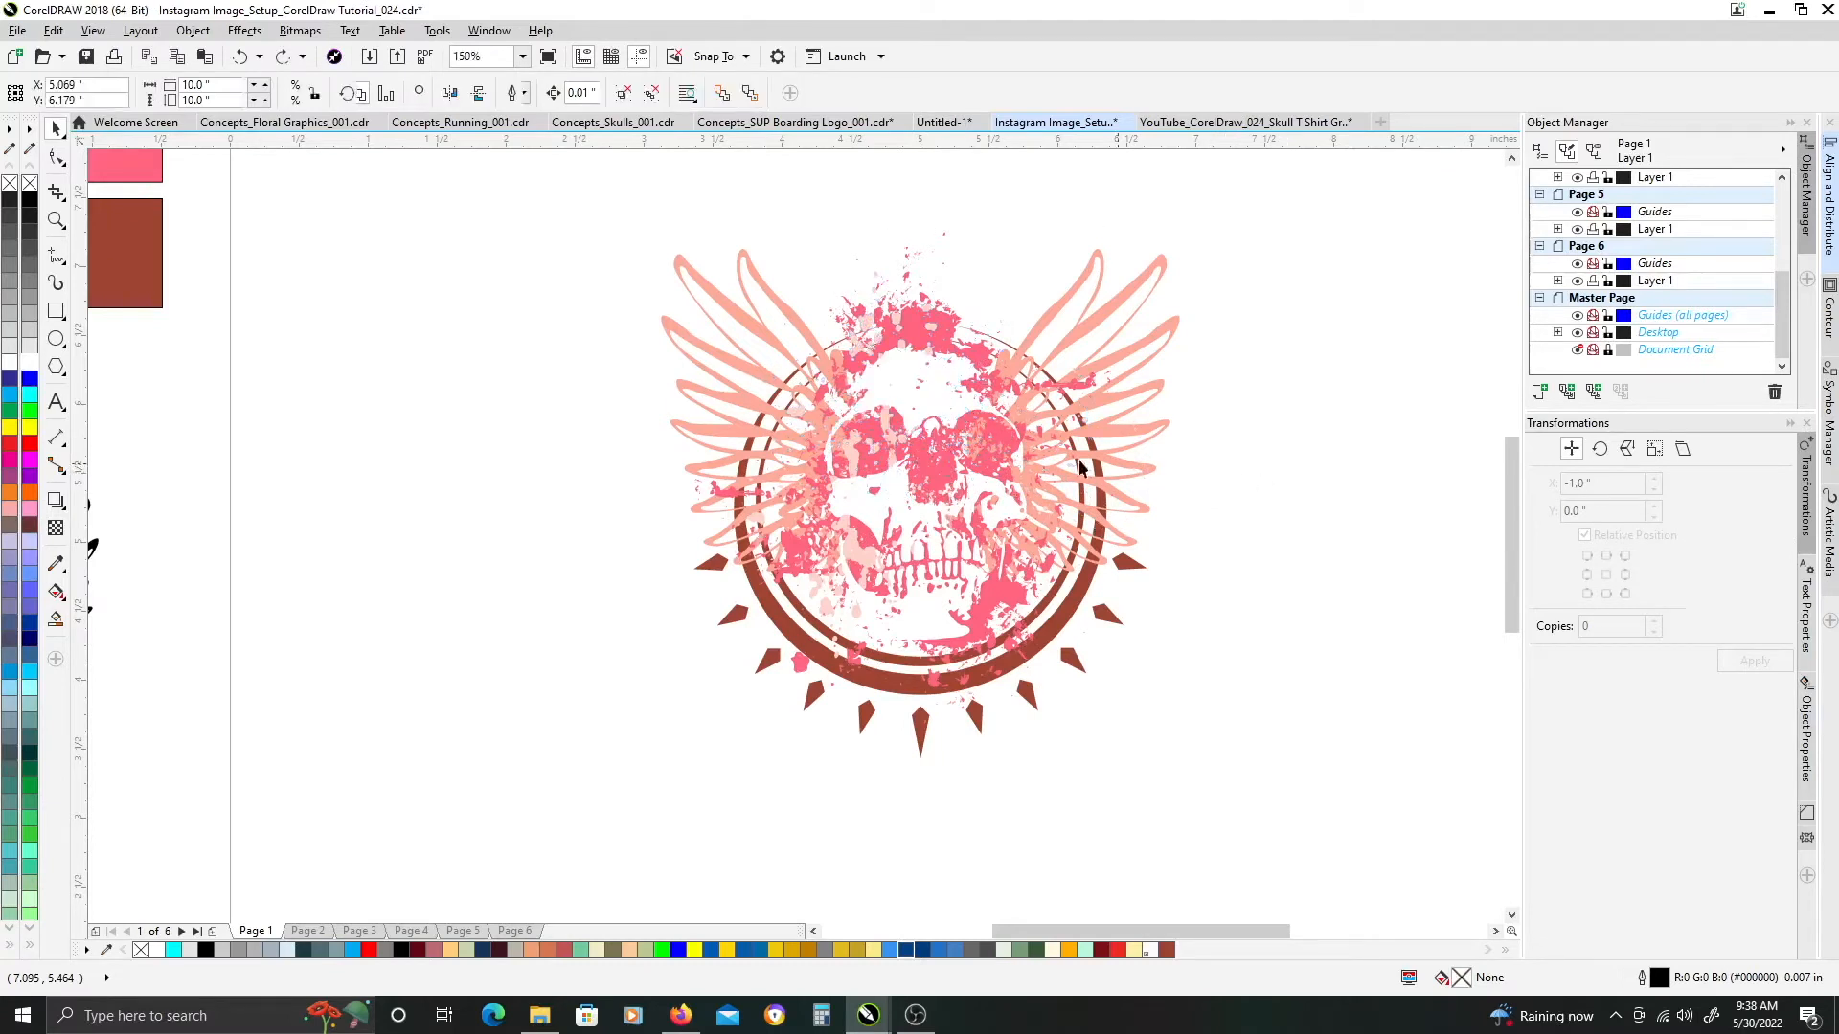
{"action": "key", "text": "Escape"}
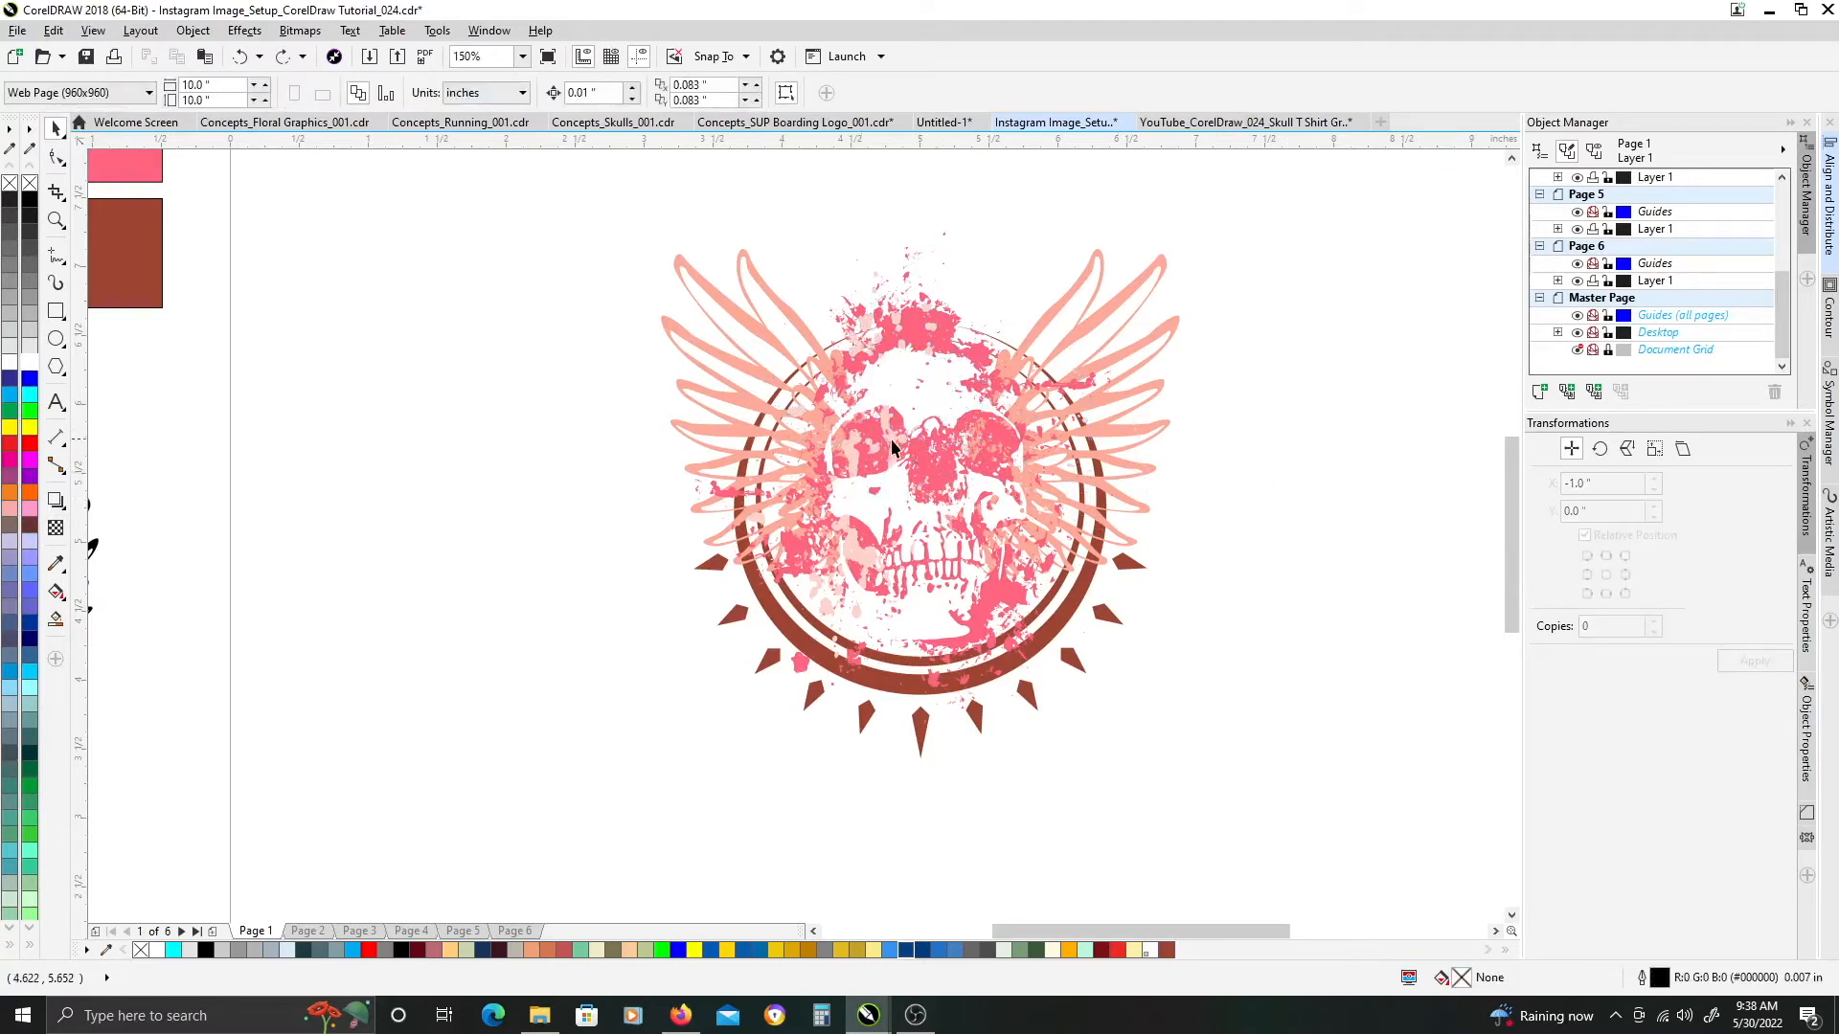
Examine the overlapping splatters around the eye sockets up close and the balance of the whole graphic on the page
{"action": "left_click", "coordinate": [982, 440]}
{"action": "left_click", "coordinate": [979, 446]}
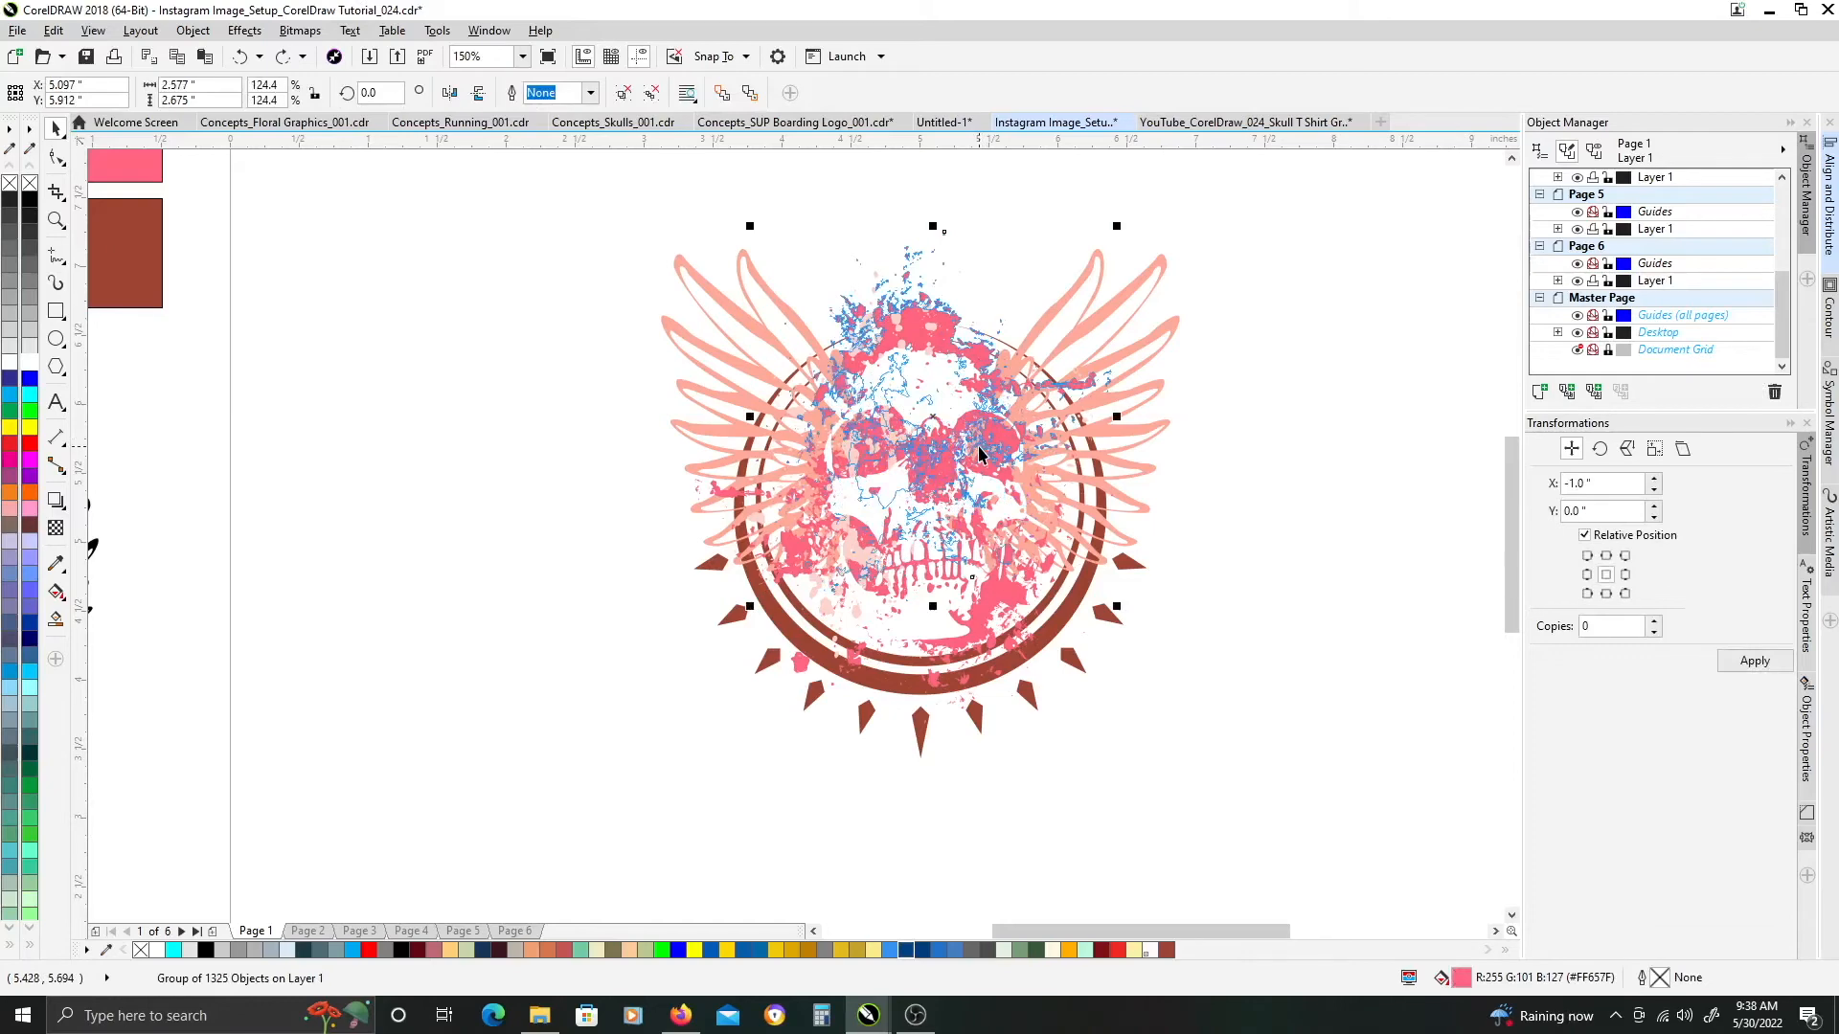
{"action": "scroll", "coordinate": [977, 459], "scroll_direction": "up", "scroll_amount": 2}
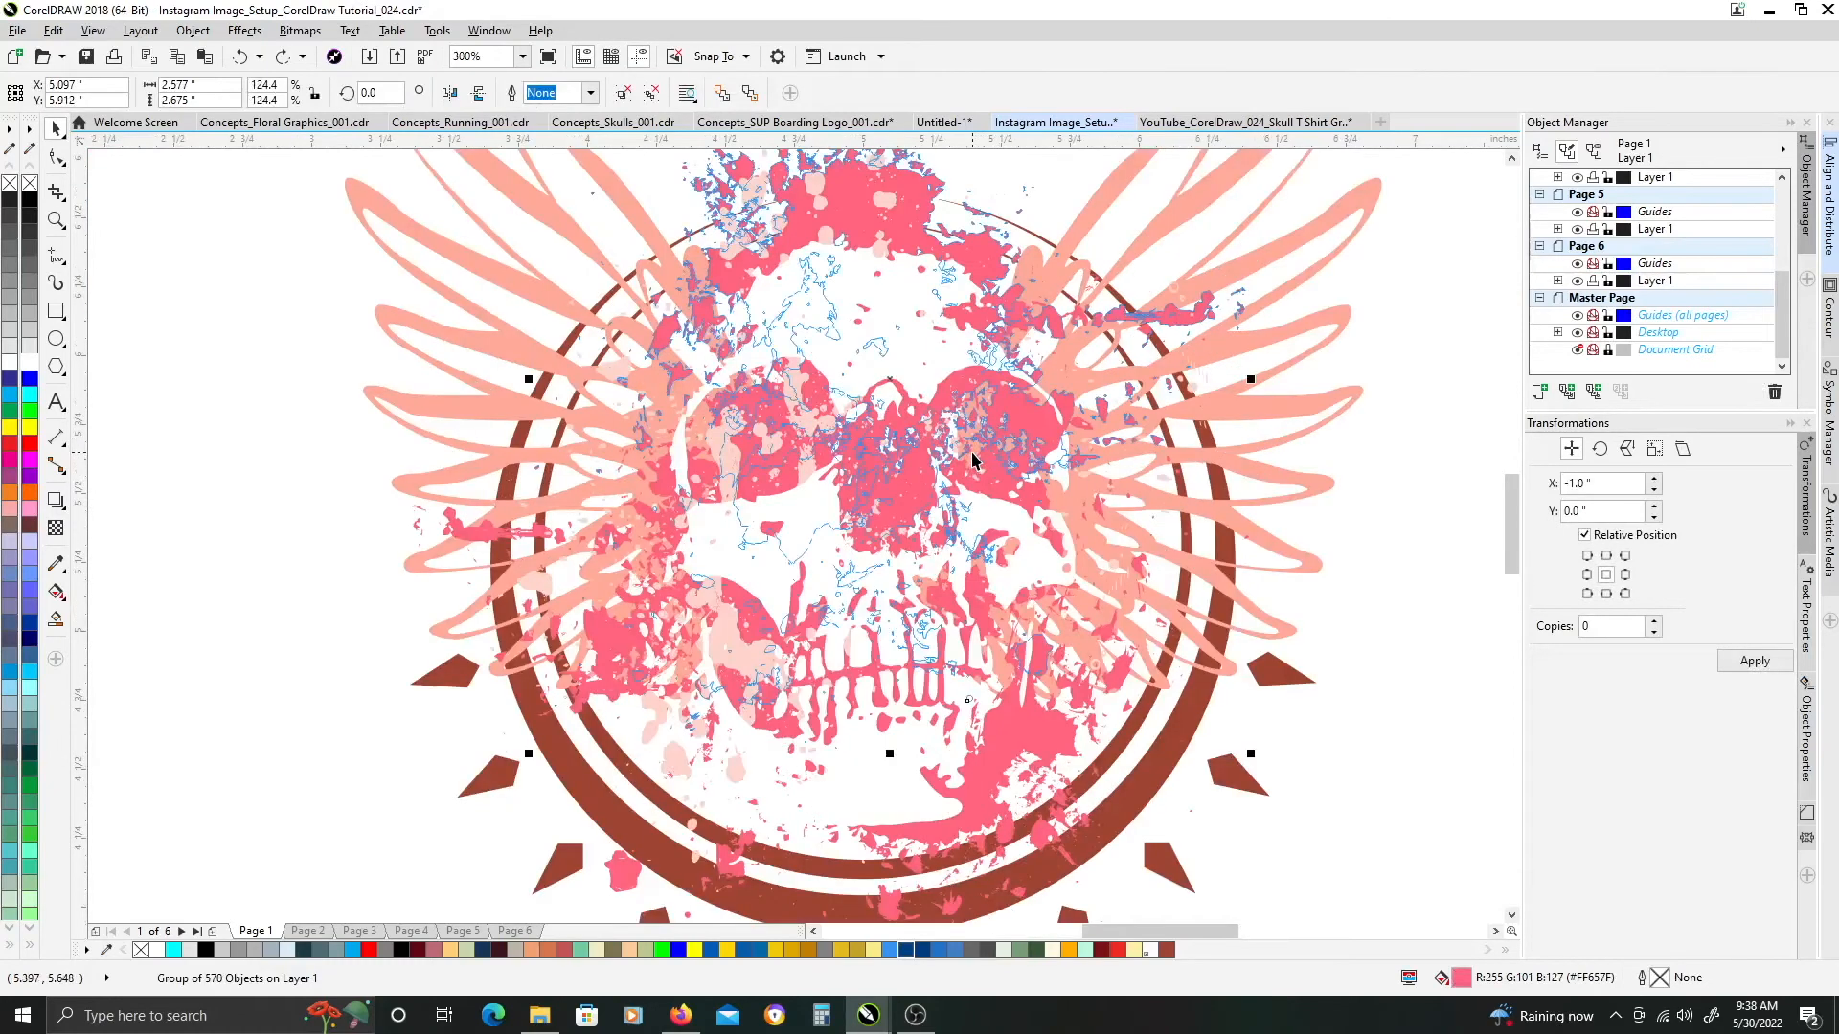
{"action": "left_click", "coordinate": [976, 449]}
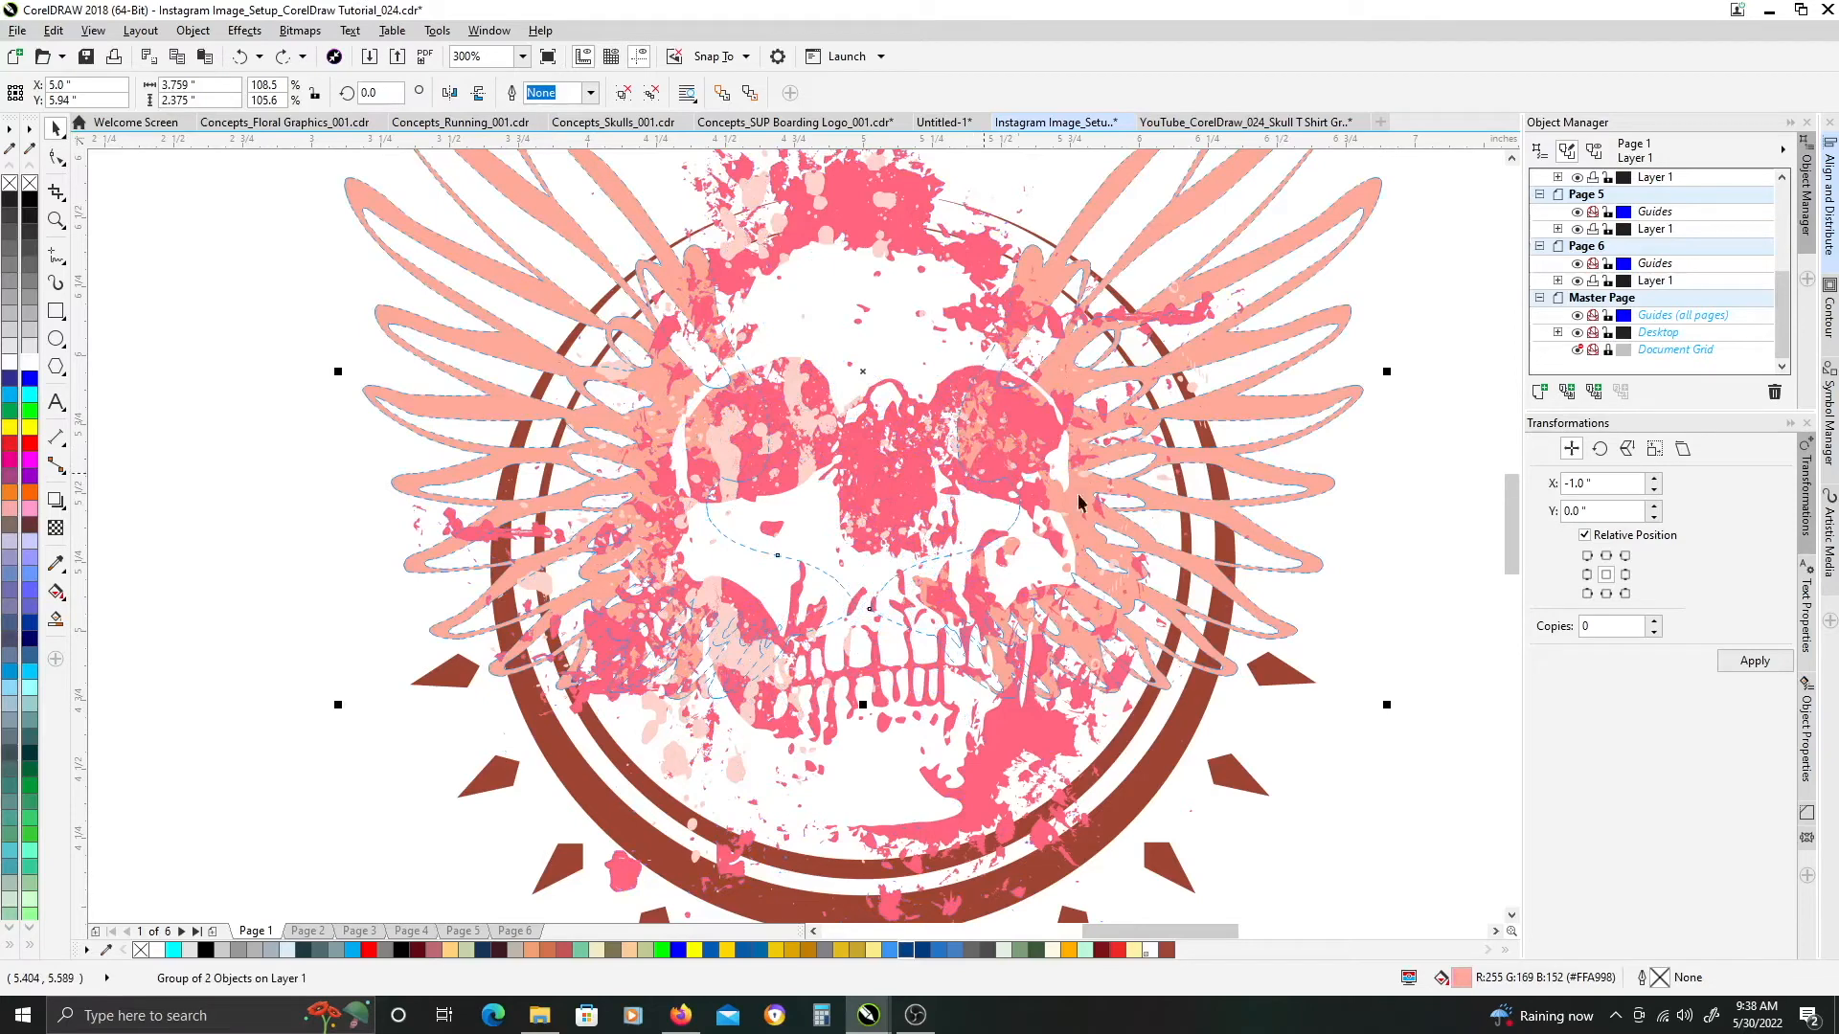
{"action": "scroll", "coordinate": [1247, 534], "scroll_direction": "down", "scroll_amount": 2}
{"action": "left_click_drag", "start_coordinate": [1363, 546], "coordinate": [1150, 546]}
{"action": "left_click", "coordinate": [1156, 525]}
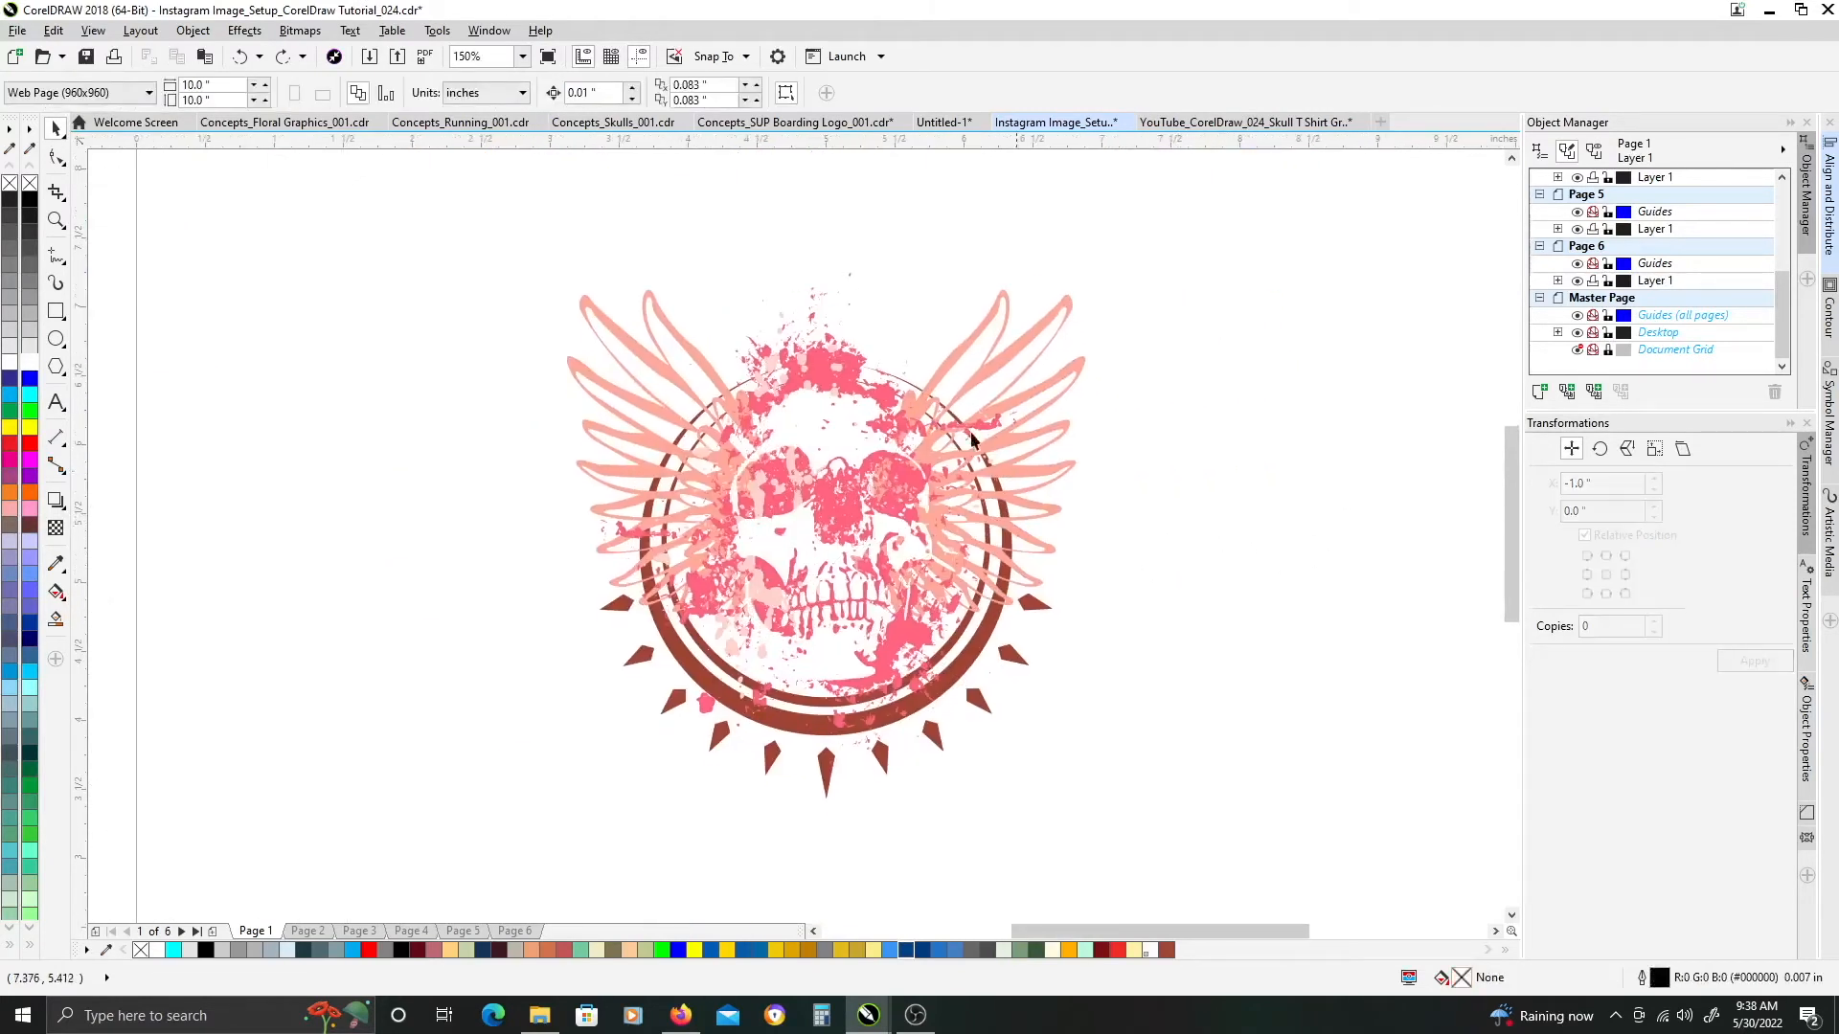
{"action": "scroll", "coordinate": [939, 421], "scroll_direction": "down", "scroll_amount": 2}
{"action": "left_click_drag", "start_coordinate": [1005, 597], "coordinate": [1075, 649]}
{"action": "left_click_drag", "start_coordinate": [691, 374], "coordinate": [692, 376]}
{"action": "scroll", "coordinate": [878, 395], "scroll_direction": "up", "scroll_amount": 2}
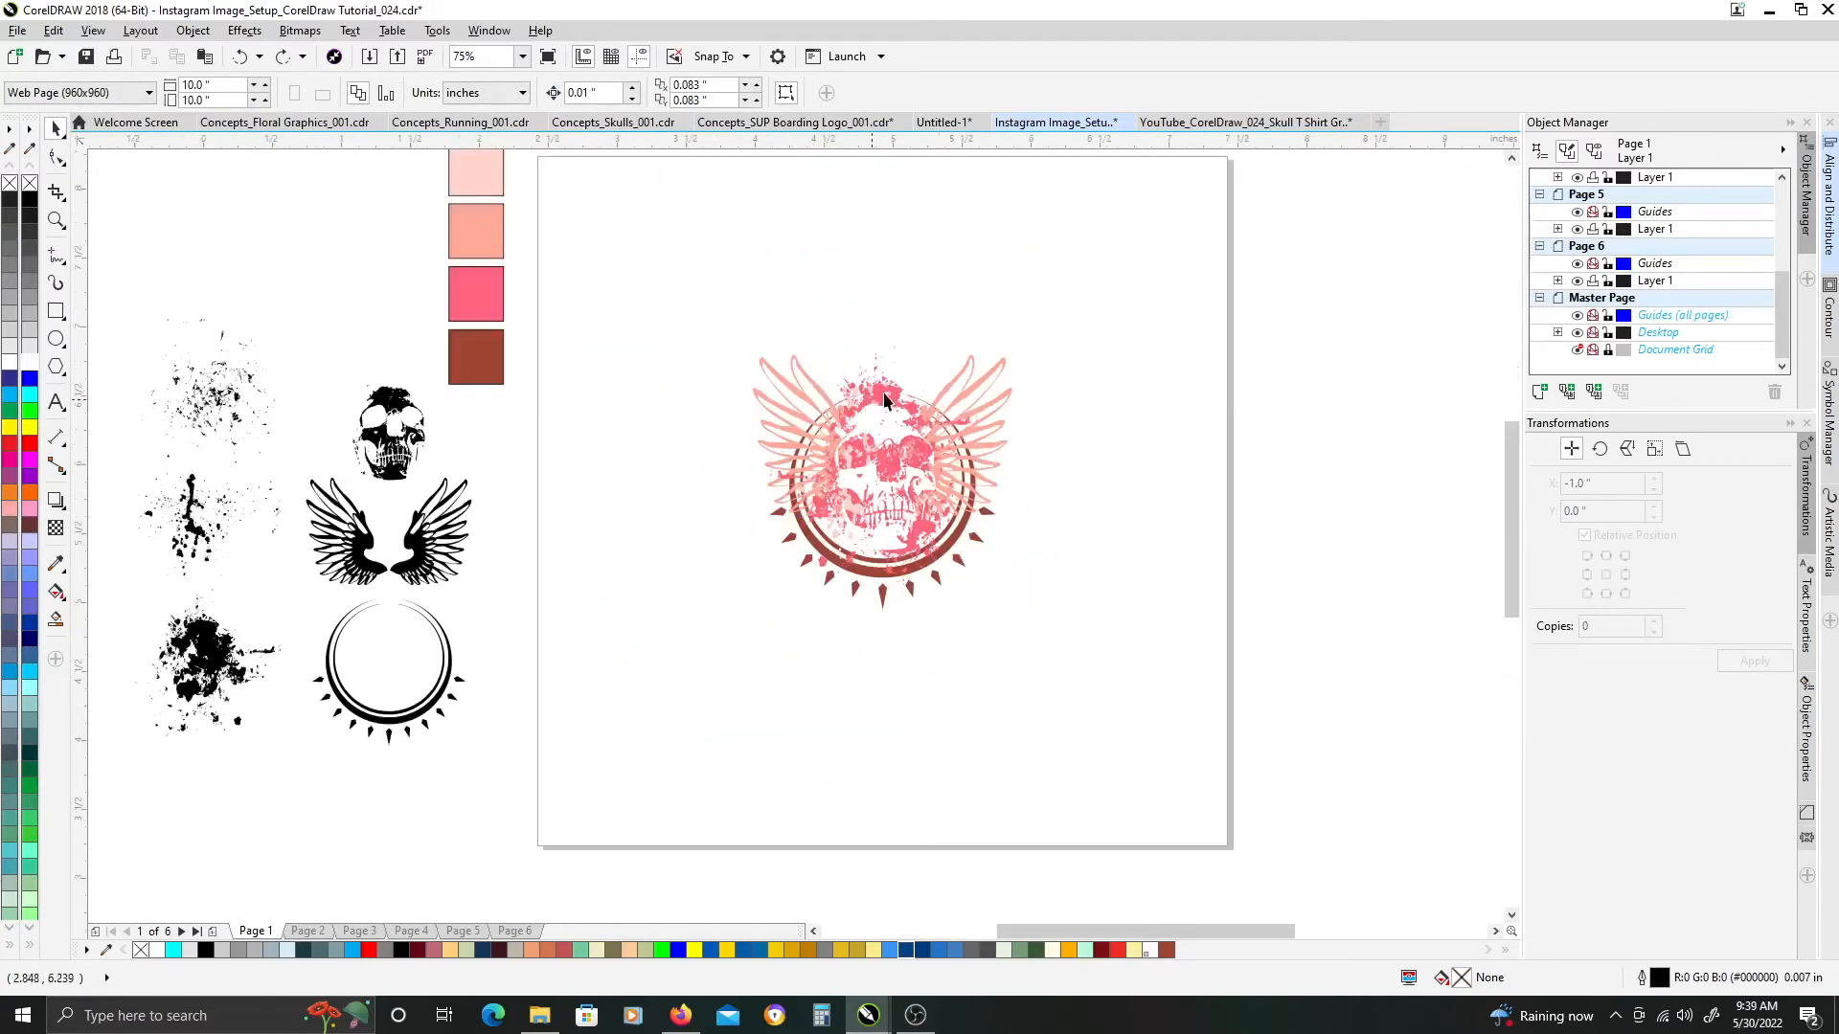
Pull a copy of the coarse hot pink splatter off the skull's crown onto the empty page area beside the wings and delete it
{"action": "left_click", "coordinate": [885, 377]}
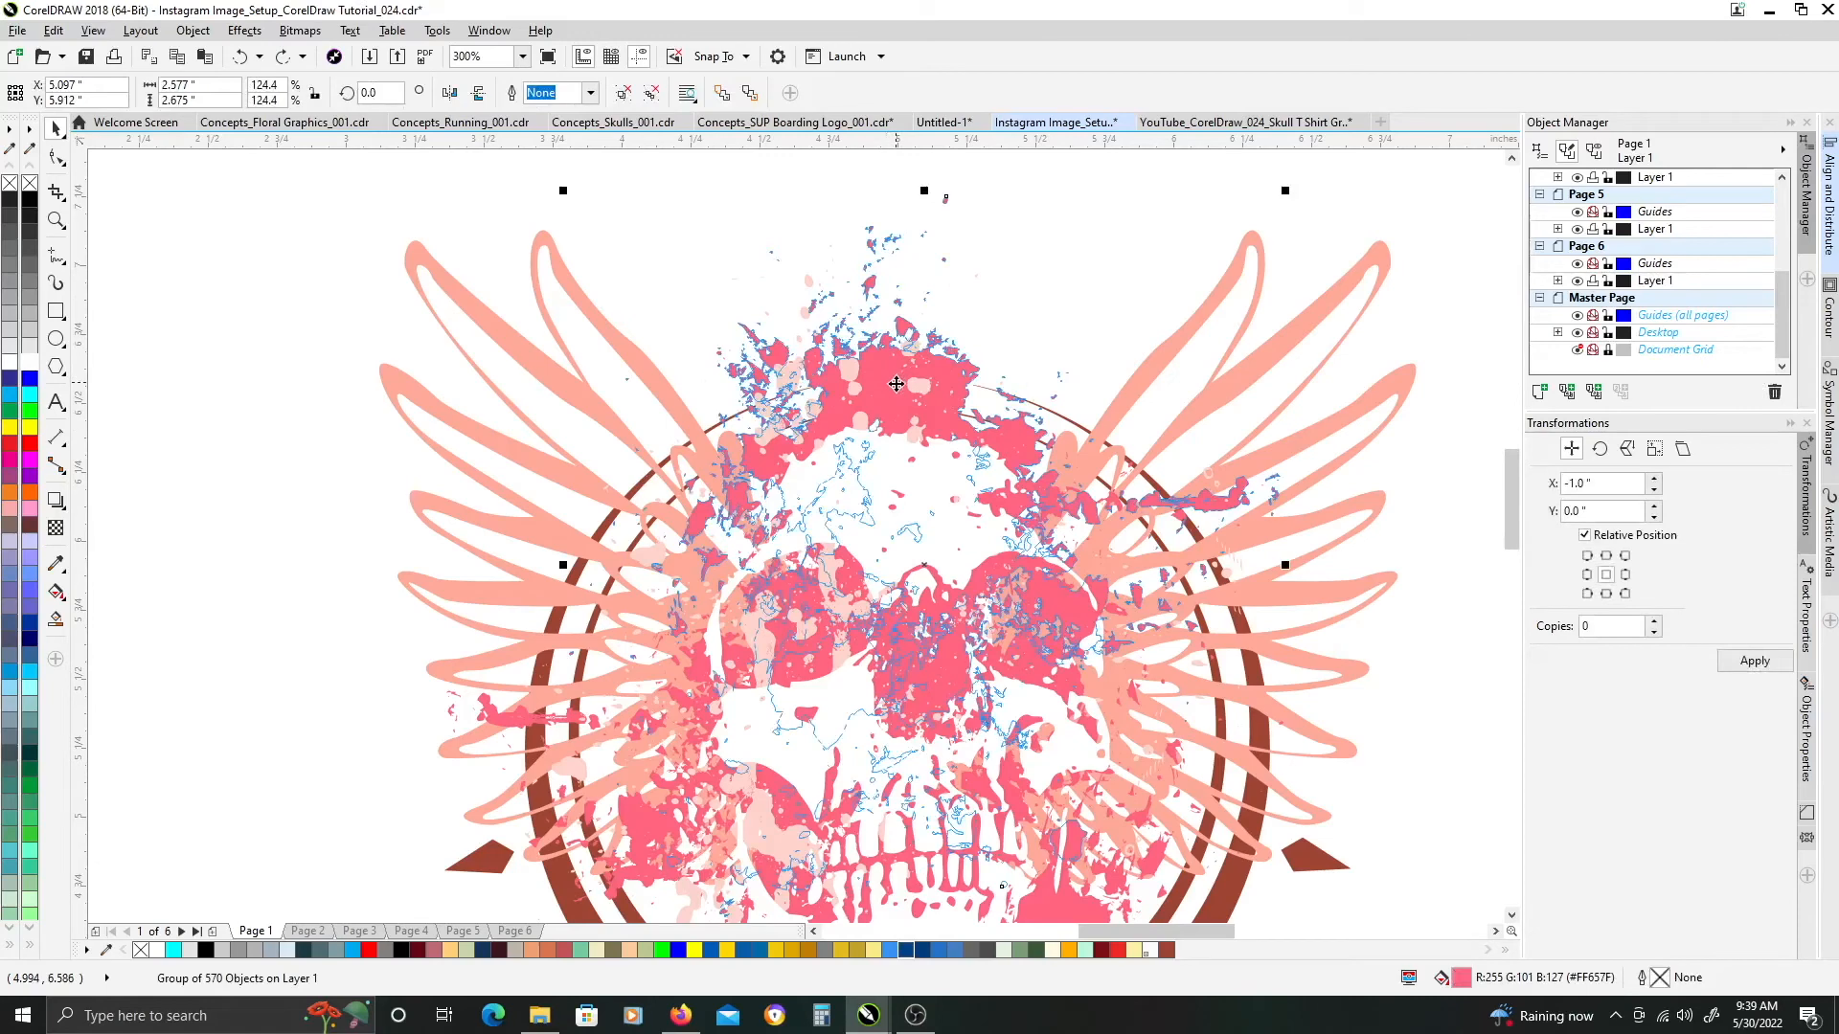
{"action": "scroll", "coordinate": [886, 402], "scroll_direction": "down", "scroll_amount": 1}
{"action": "left_click_drag", "start_coordinate": [886, 402], "coordinate": [461, 407]}
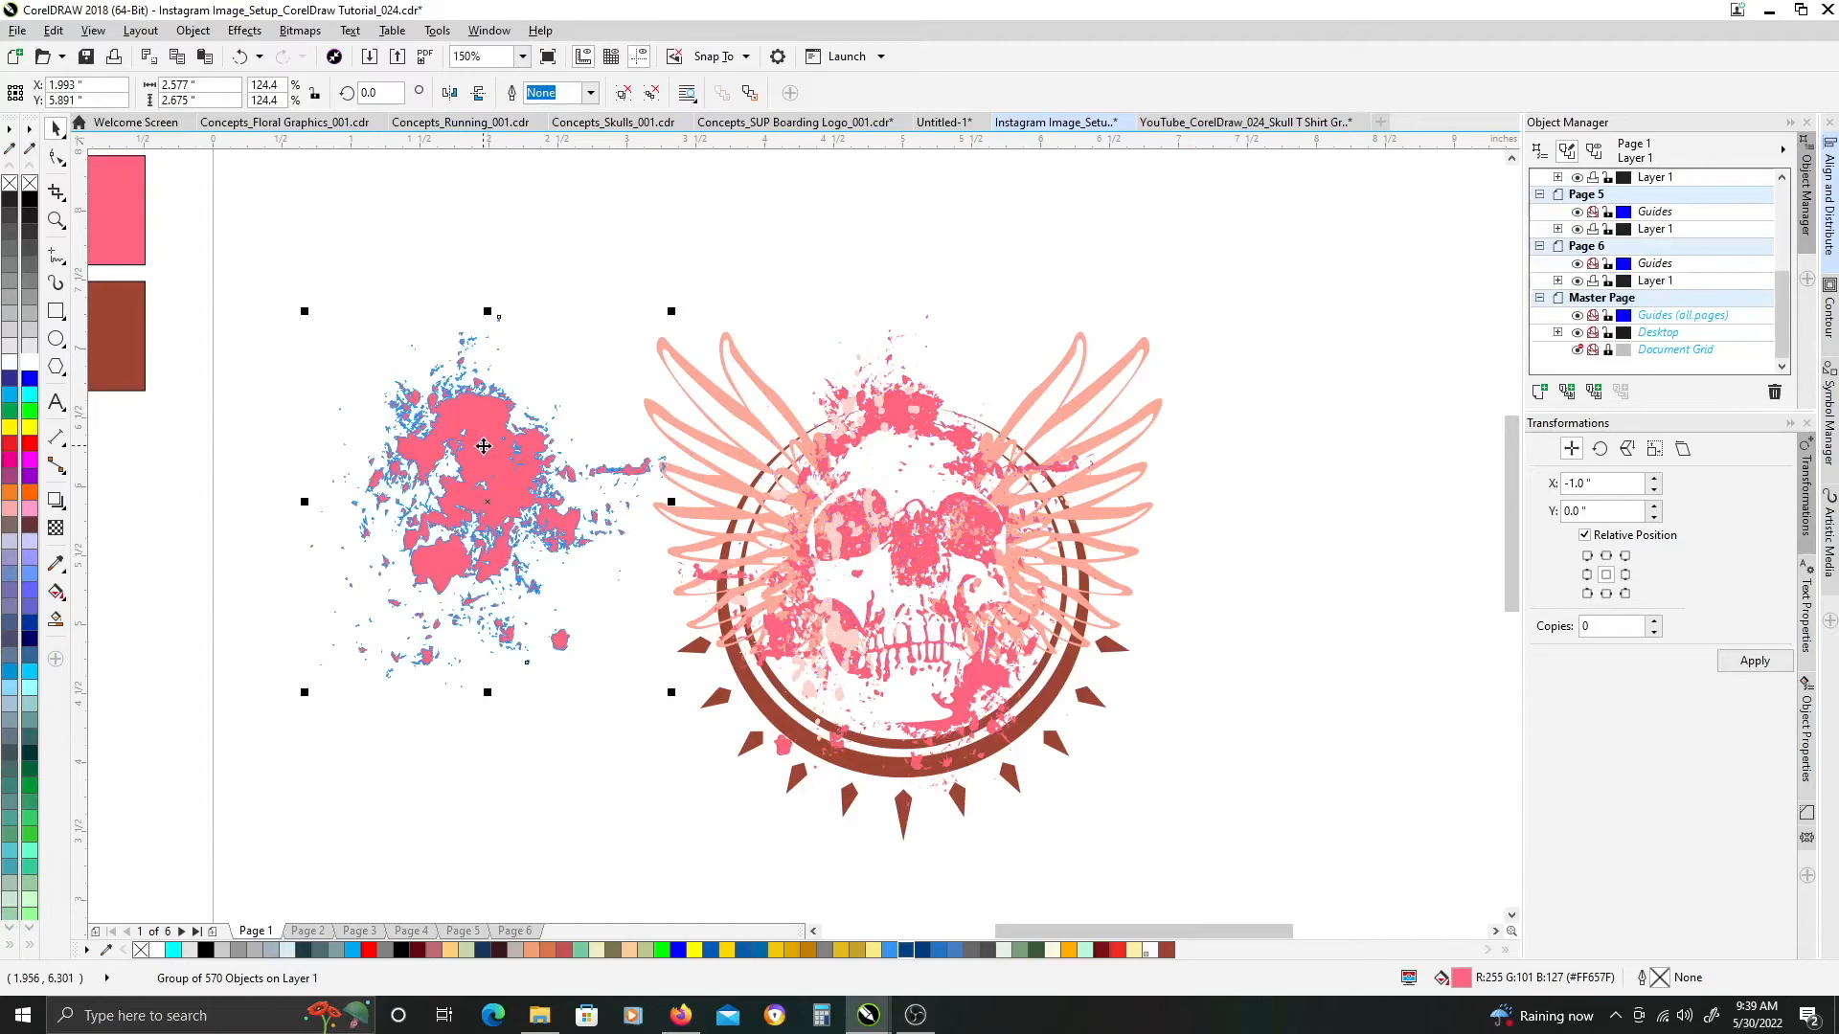
{"action": "key", "text": "Delete"}
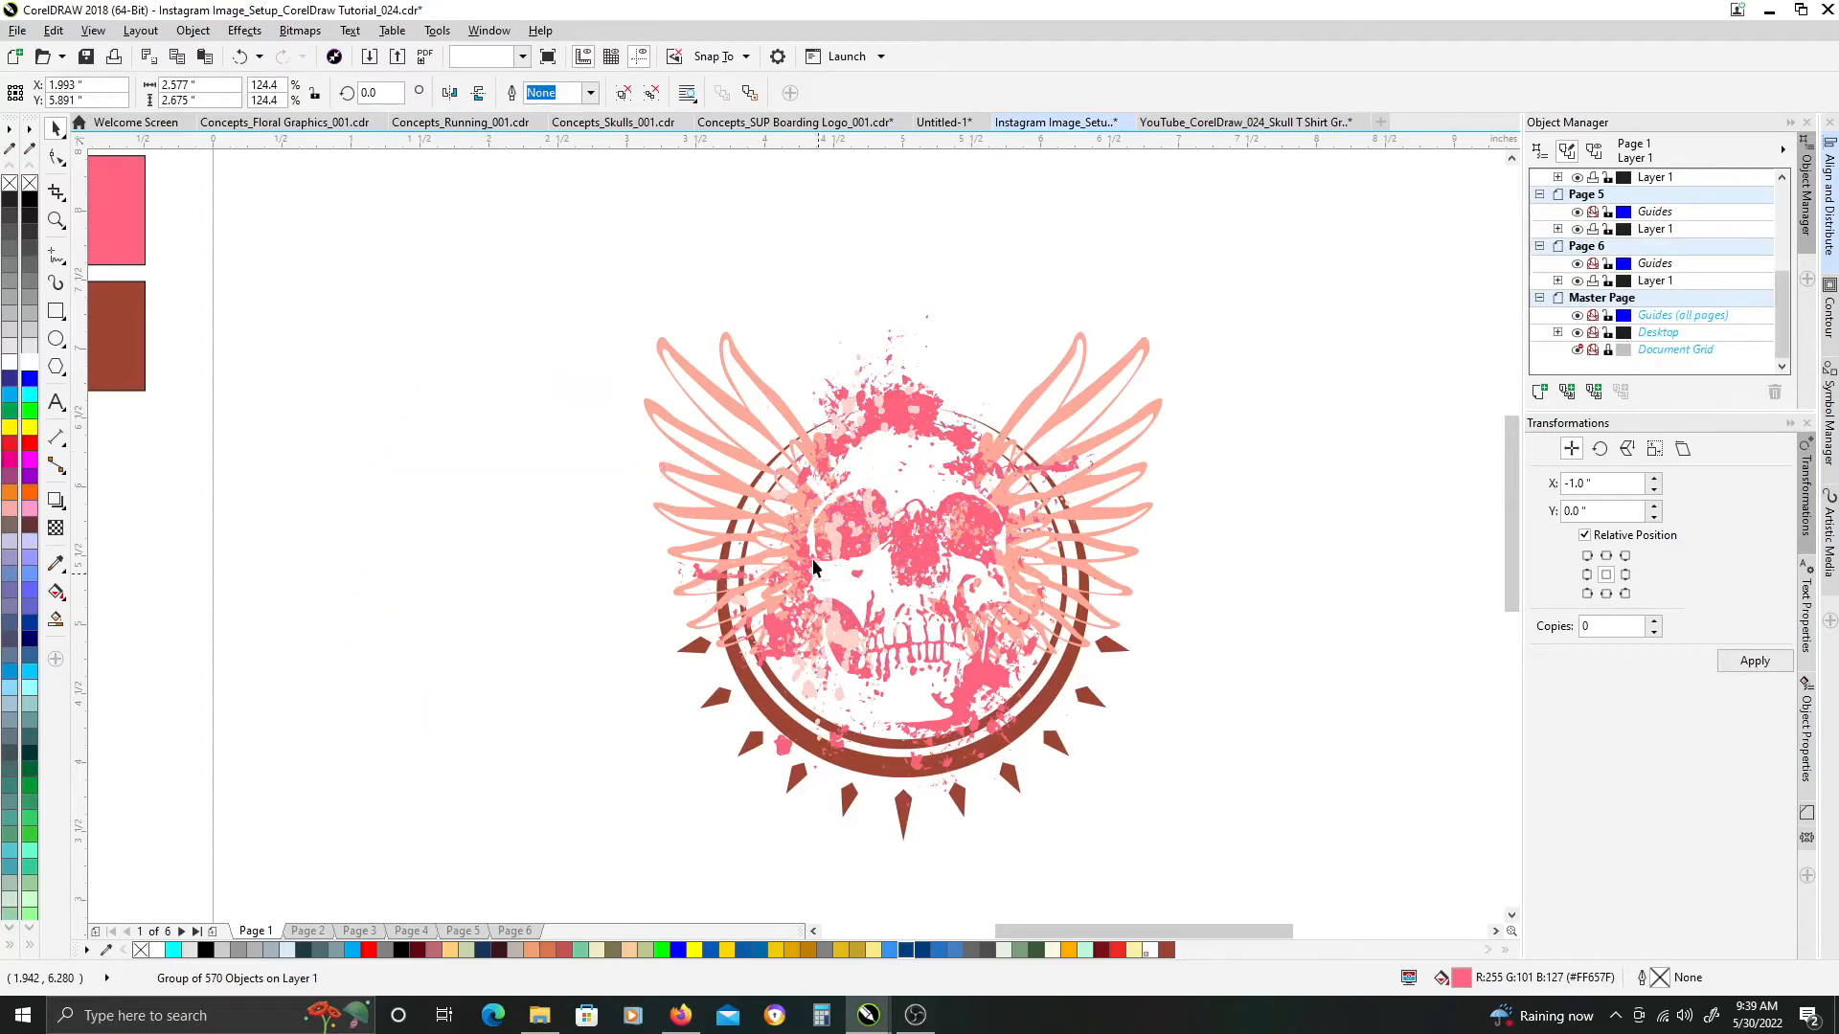
Place a vertically mirrored copy of the cheek's pale pink splatter at about X 5.51, Y 6.19 inches and bring the skull in front of it
{"action": "scroll", "coordinate": [575, 593], "scroll_direction": "left", "scroll_amount": 5}
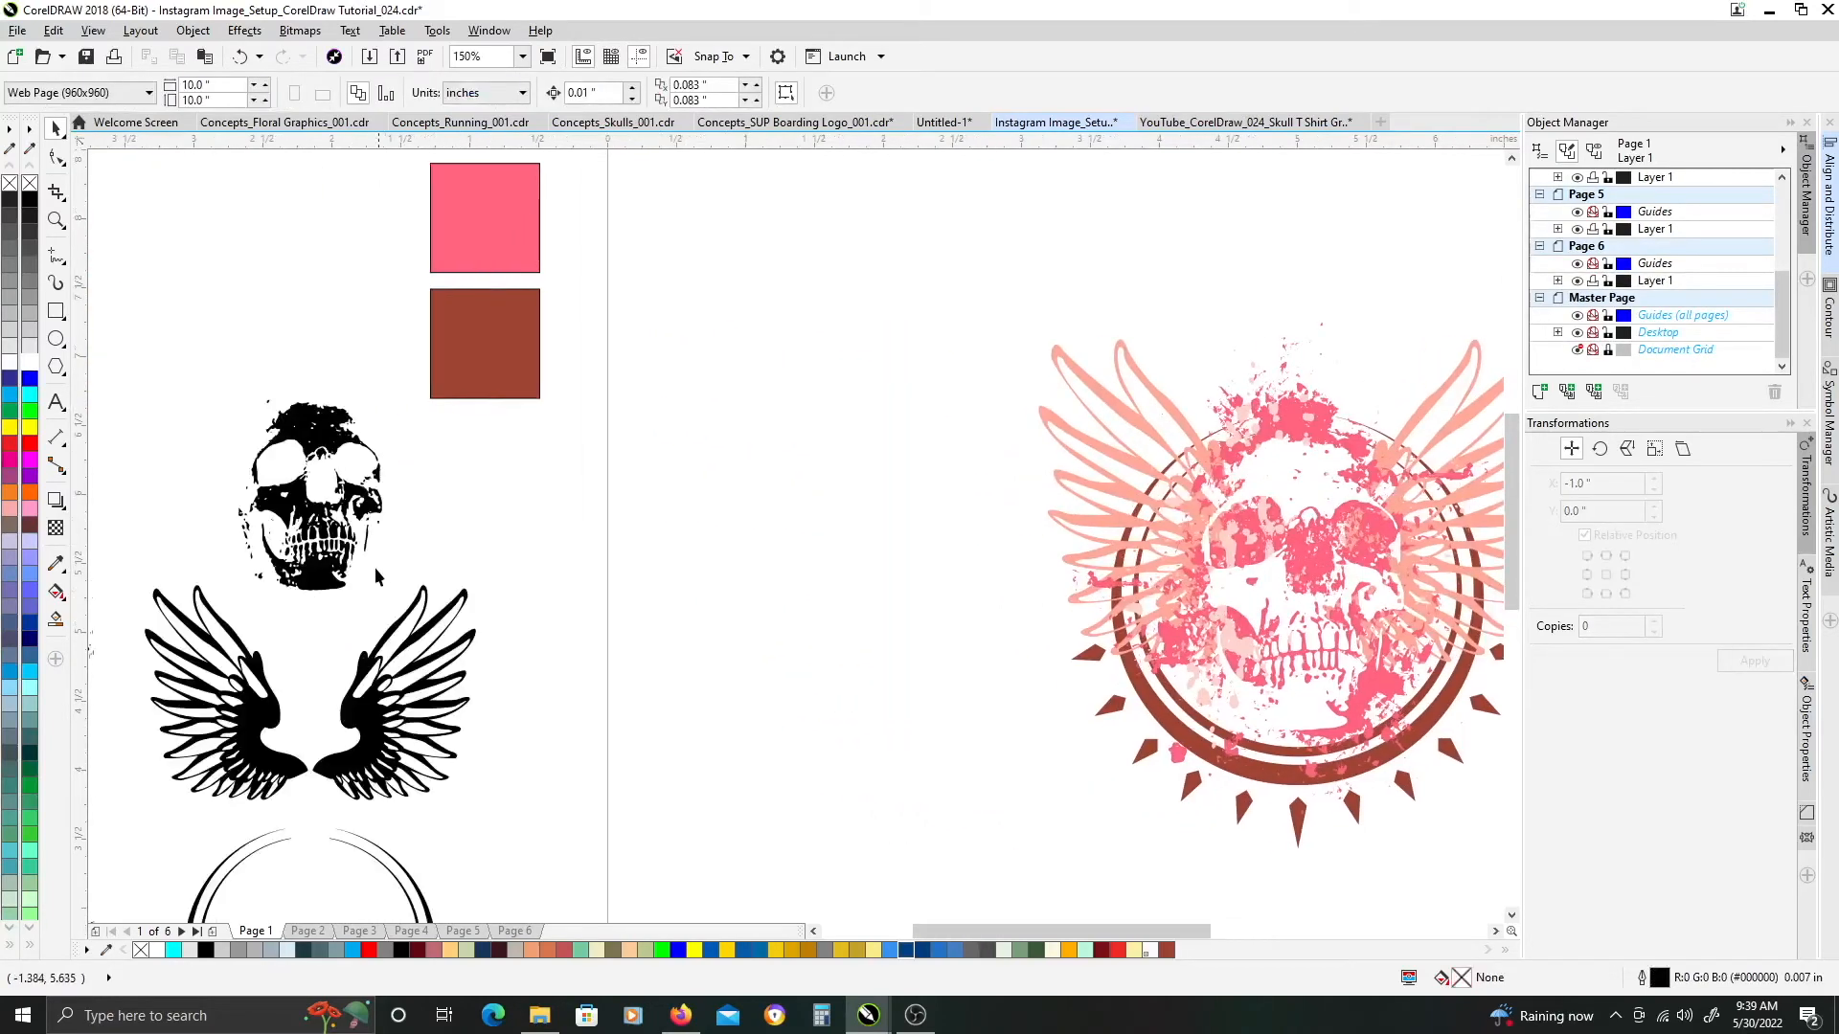
{"action": "scroll", "coordinate": [376, 568], "scroll_direction": "down", "scroll_amount": 2}
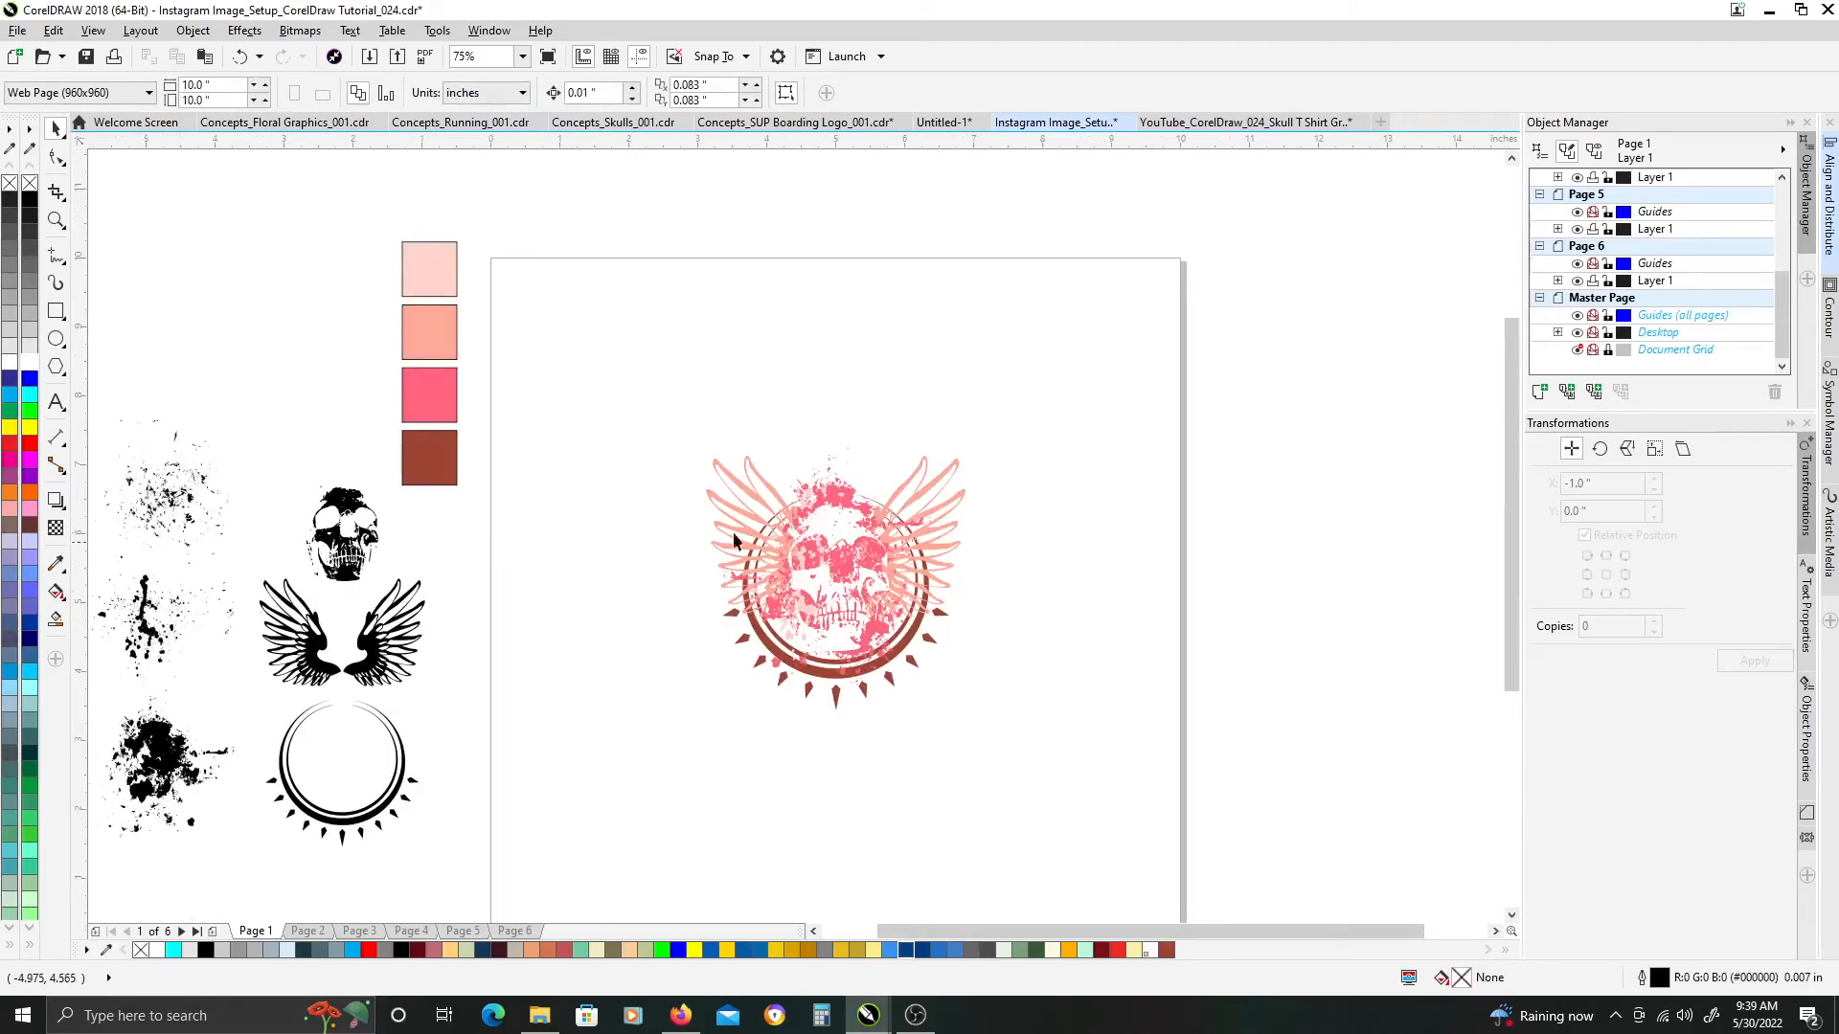
{"action": "left_click", "coordinate": [801, 556]}
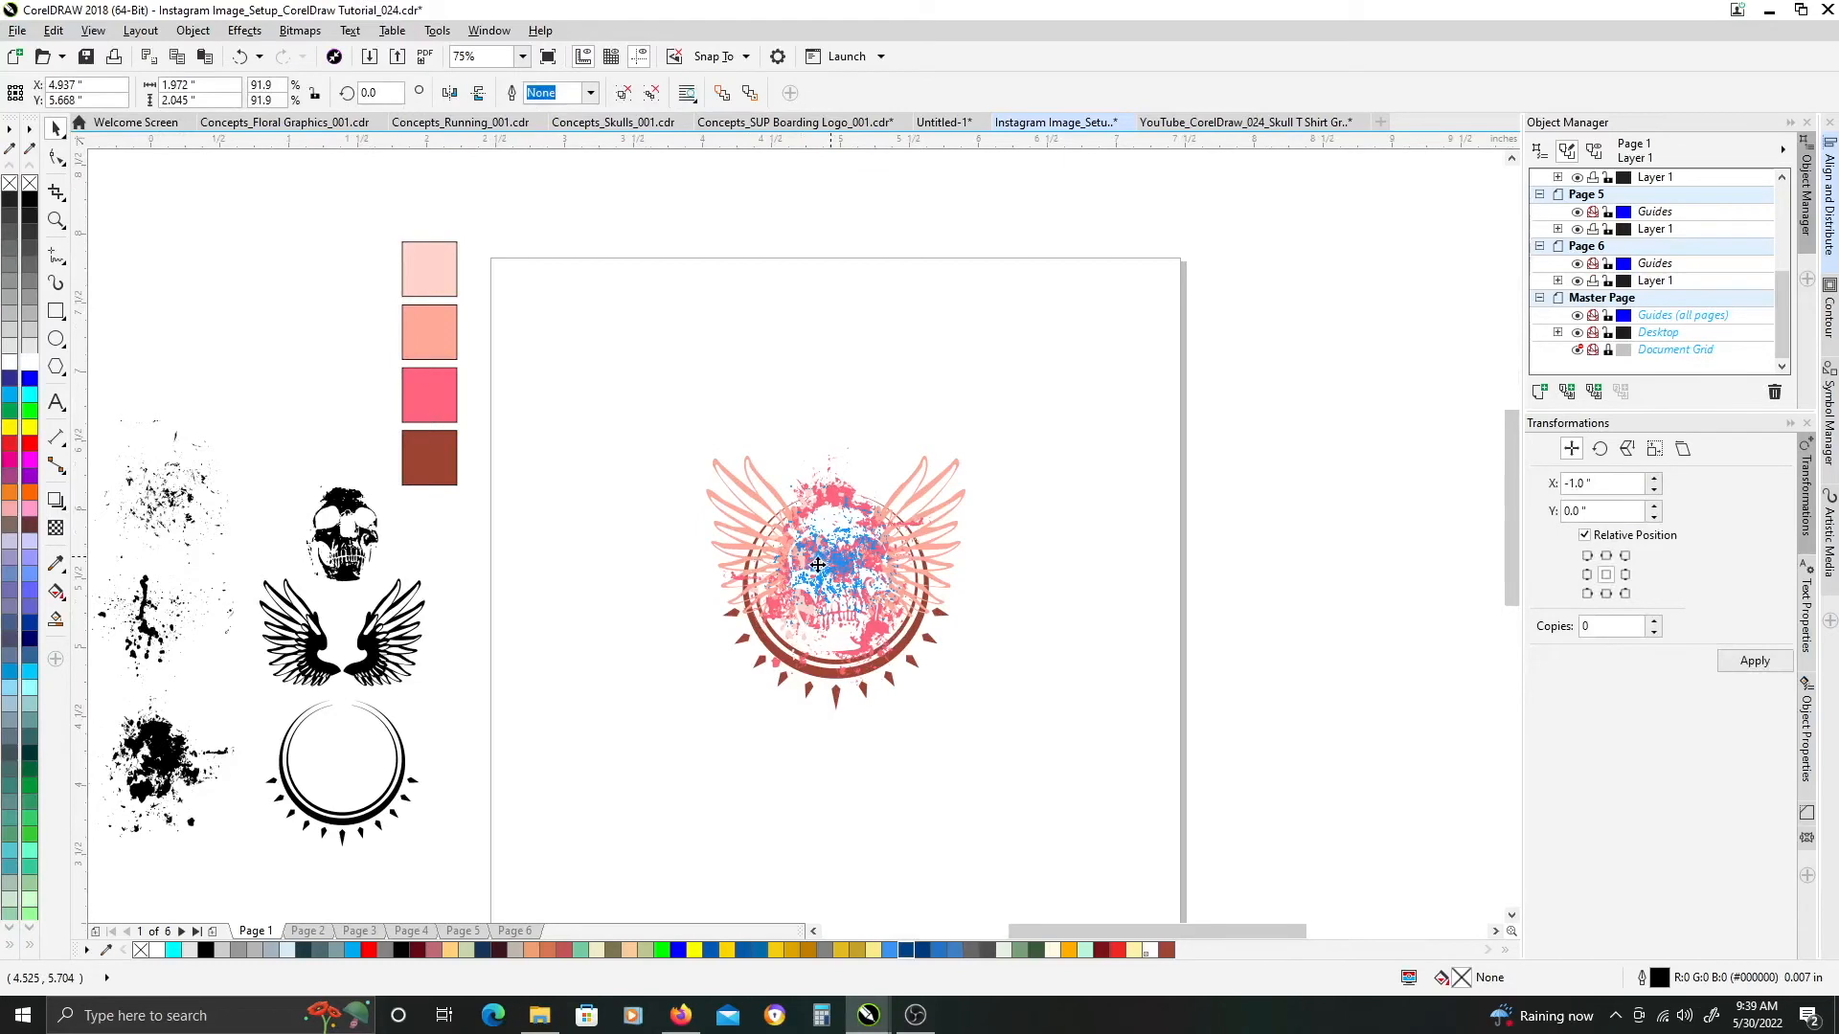
{"action": "scroll", "coordinate": [801, 556], "scroll_direction": "up", "scroll_amount": 2}
{"action": "left_click_drag", "start_coordinate": [776, 562], "coordinate": [859, 418]}
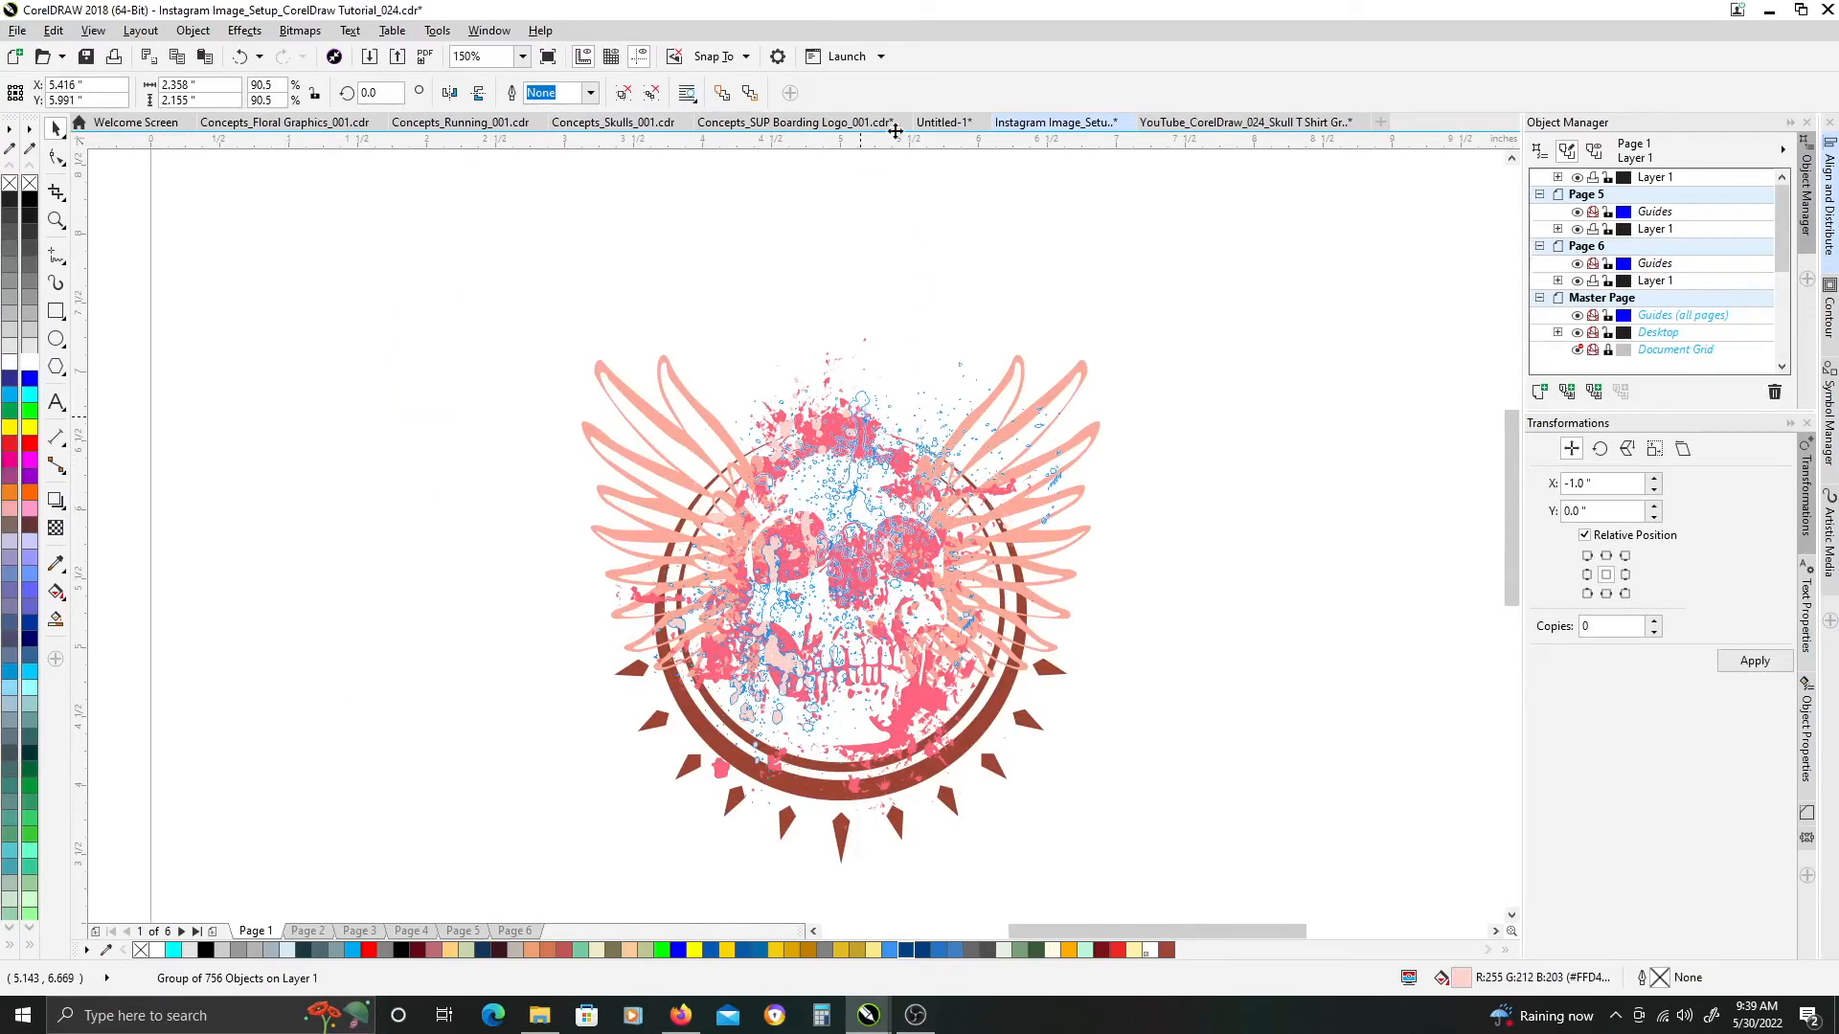
{"action": "left_click", "coordinate": [483, 97]}
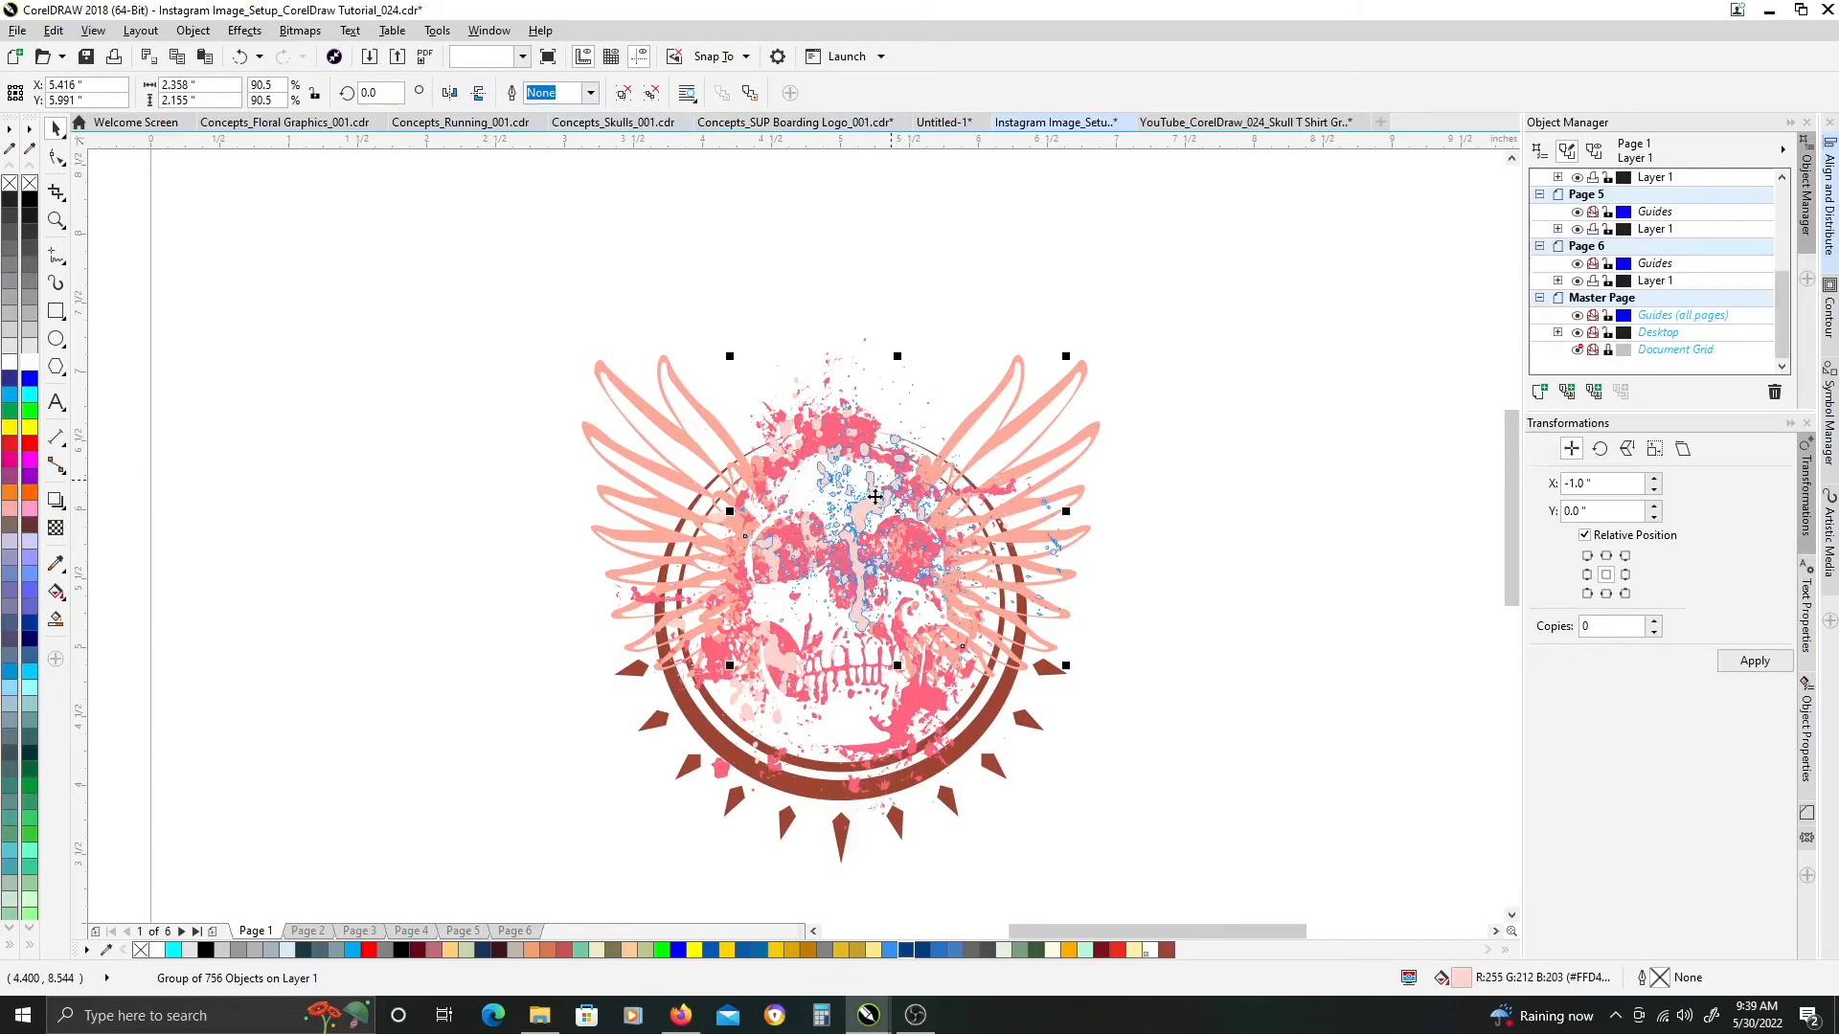
{"action": "left_click_drag", "start_coordinate": [867, 520], "coordinate": [879, 486]}
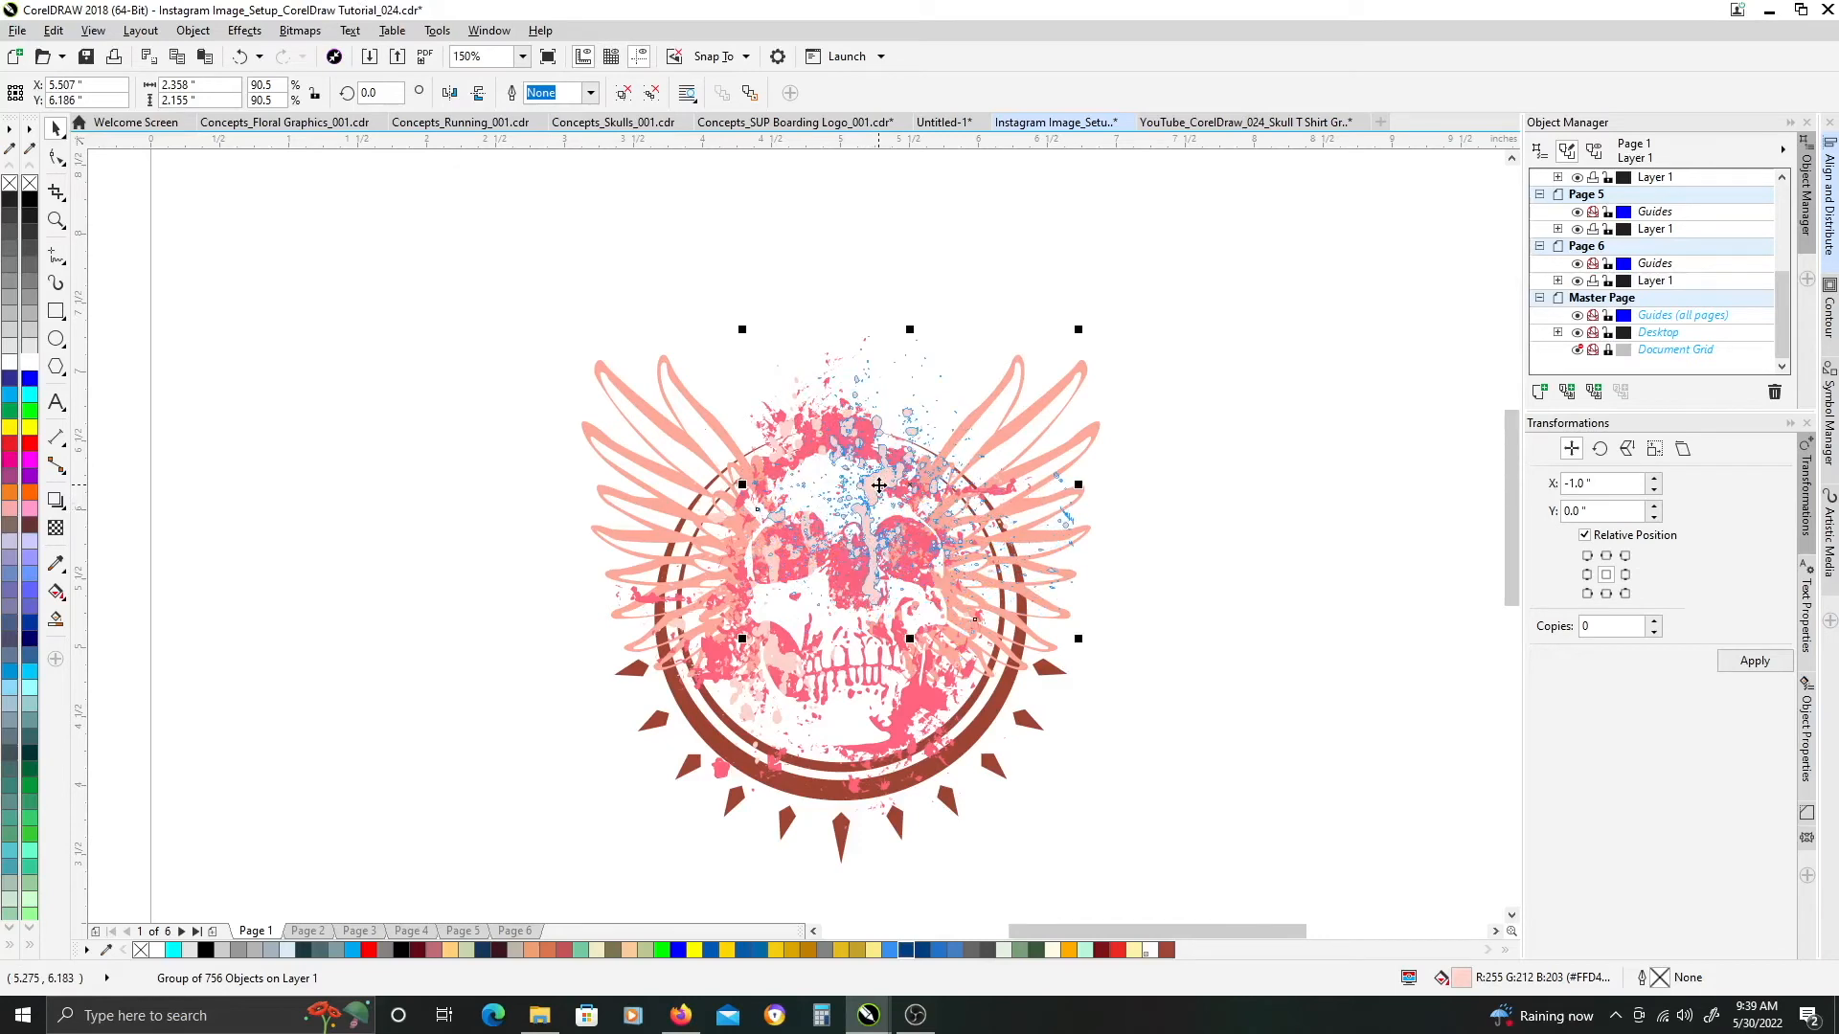
{"action": "left_click", "coordinate": [1250, 393]}
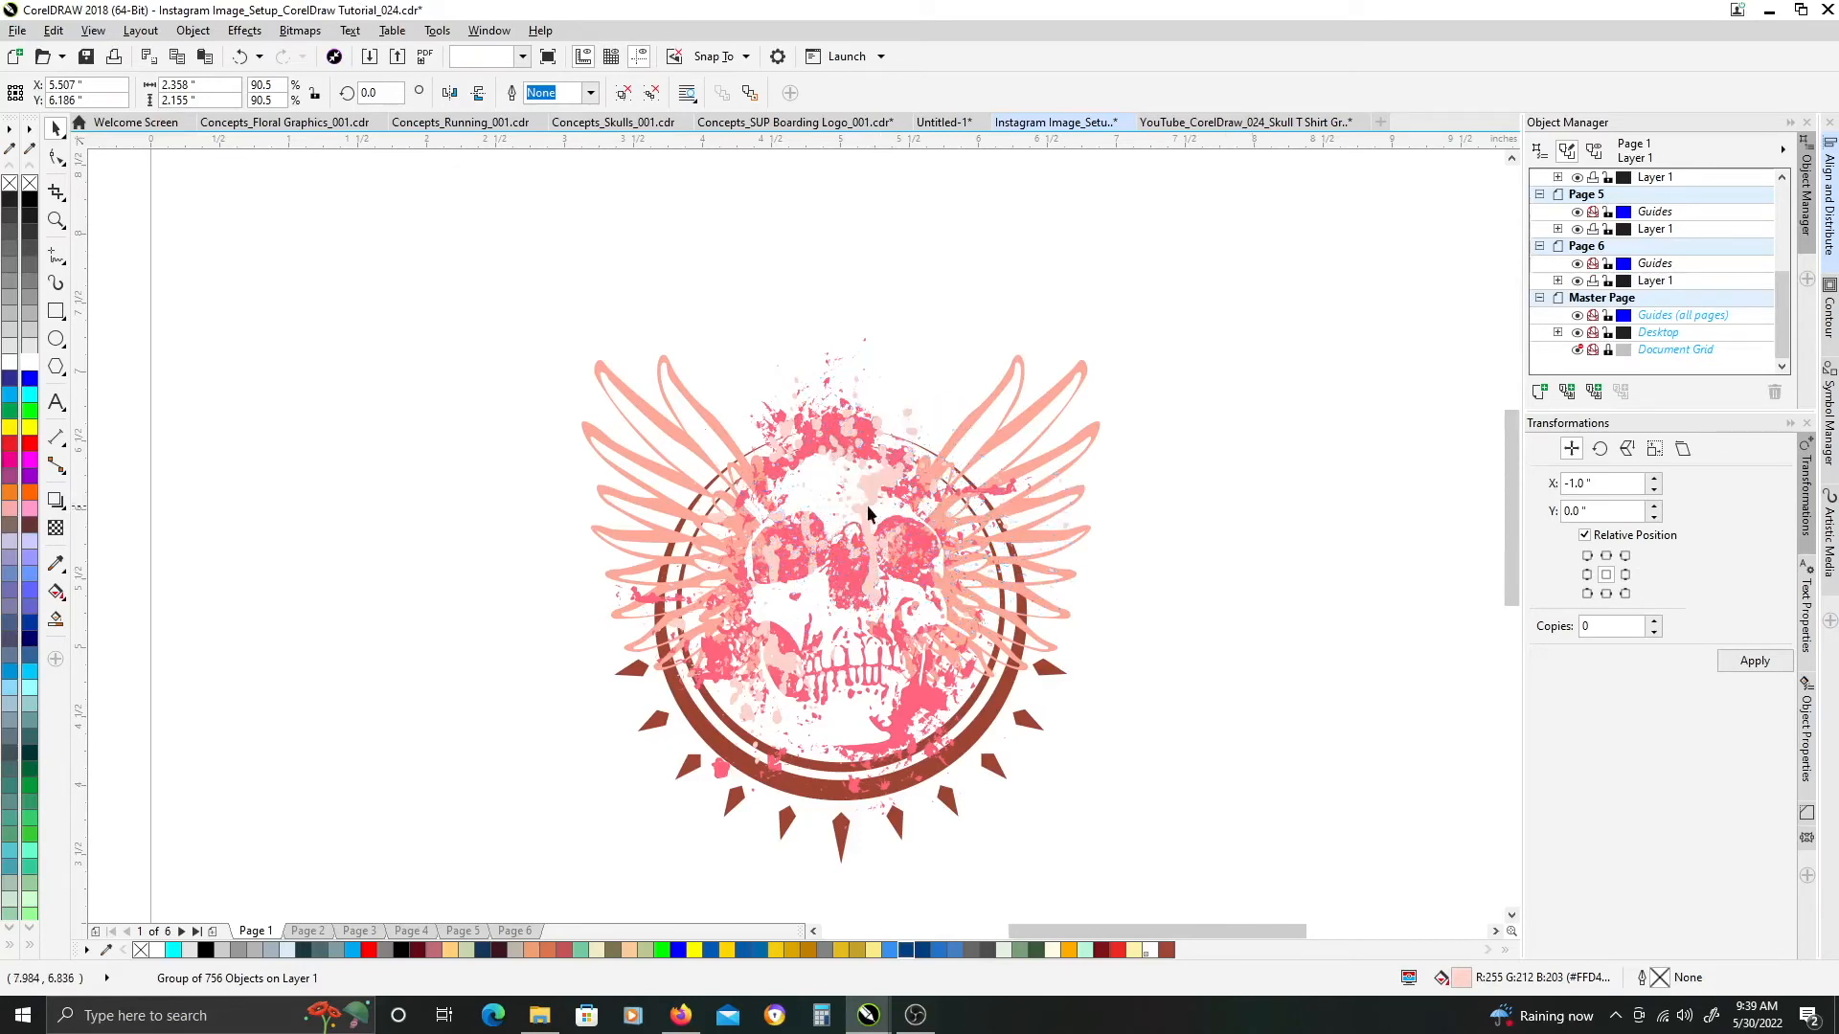
{"action": "left_click", "coordinate": [816, 481]}
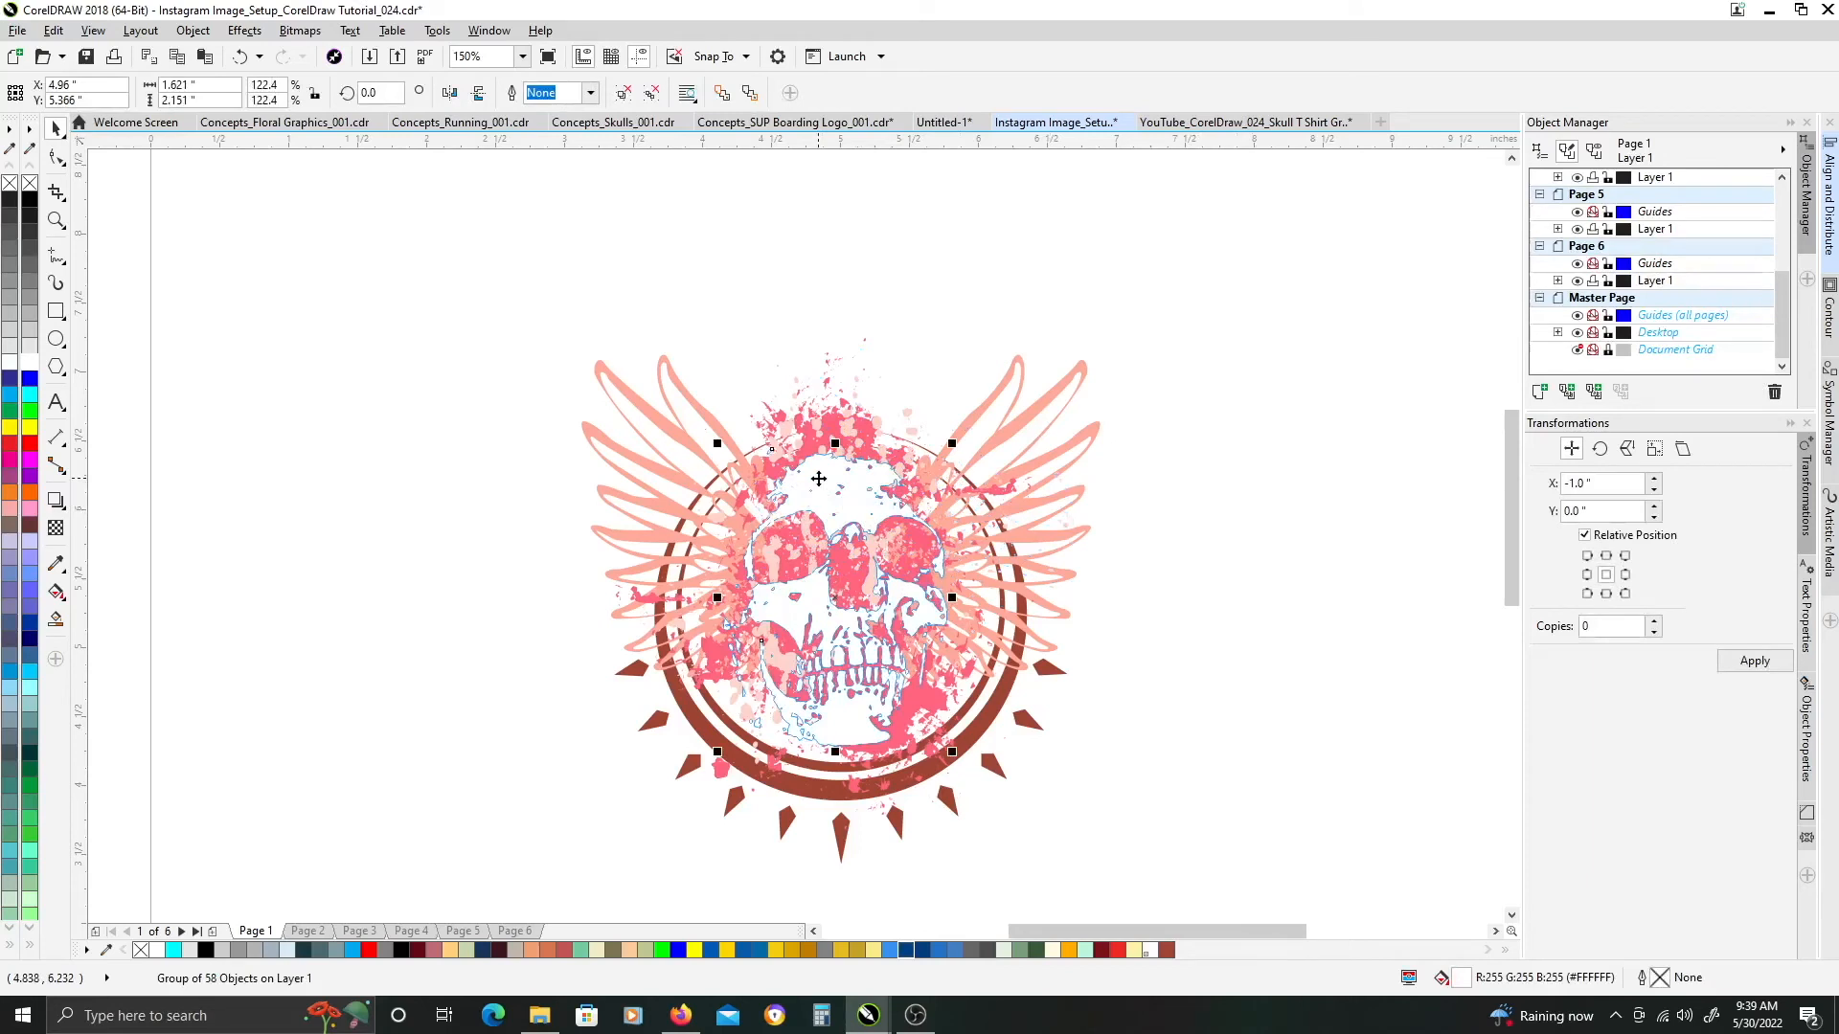
Recolour the mirrored pale pink splatter across the skull's forehead and nose by copying the wings' salmon fill to it
{"action": "left_click", "coordinate": [1260, 561]}
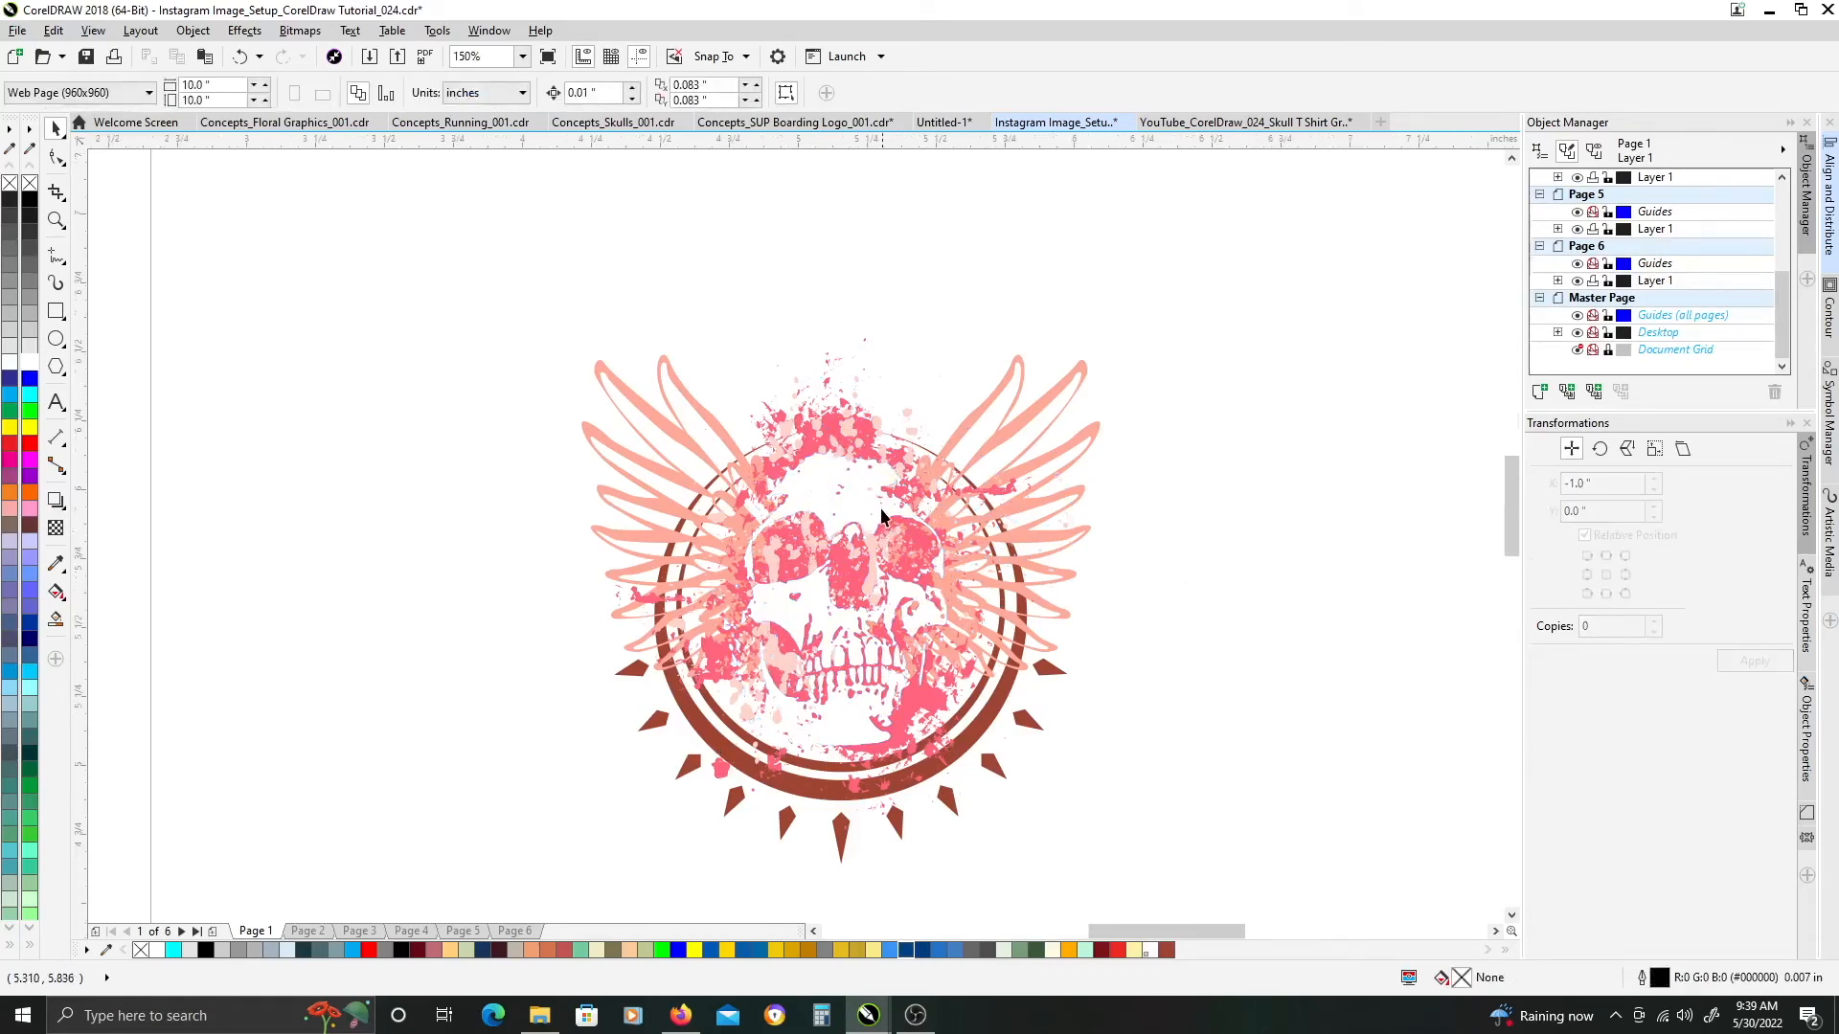
{"action": "scroll", "coordinate": [885, 531], "scroll_direction": "up", "scroll_amount": 3}
{"action": "left_click_drag", "start_coordinate": [1053, 314], "coordinate": [871, 310]}
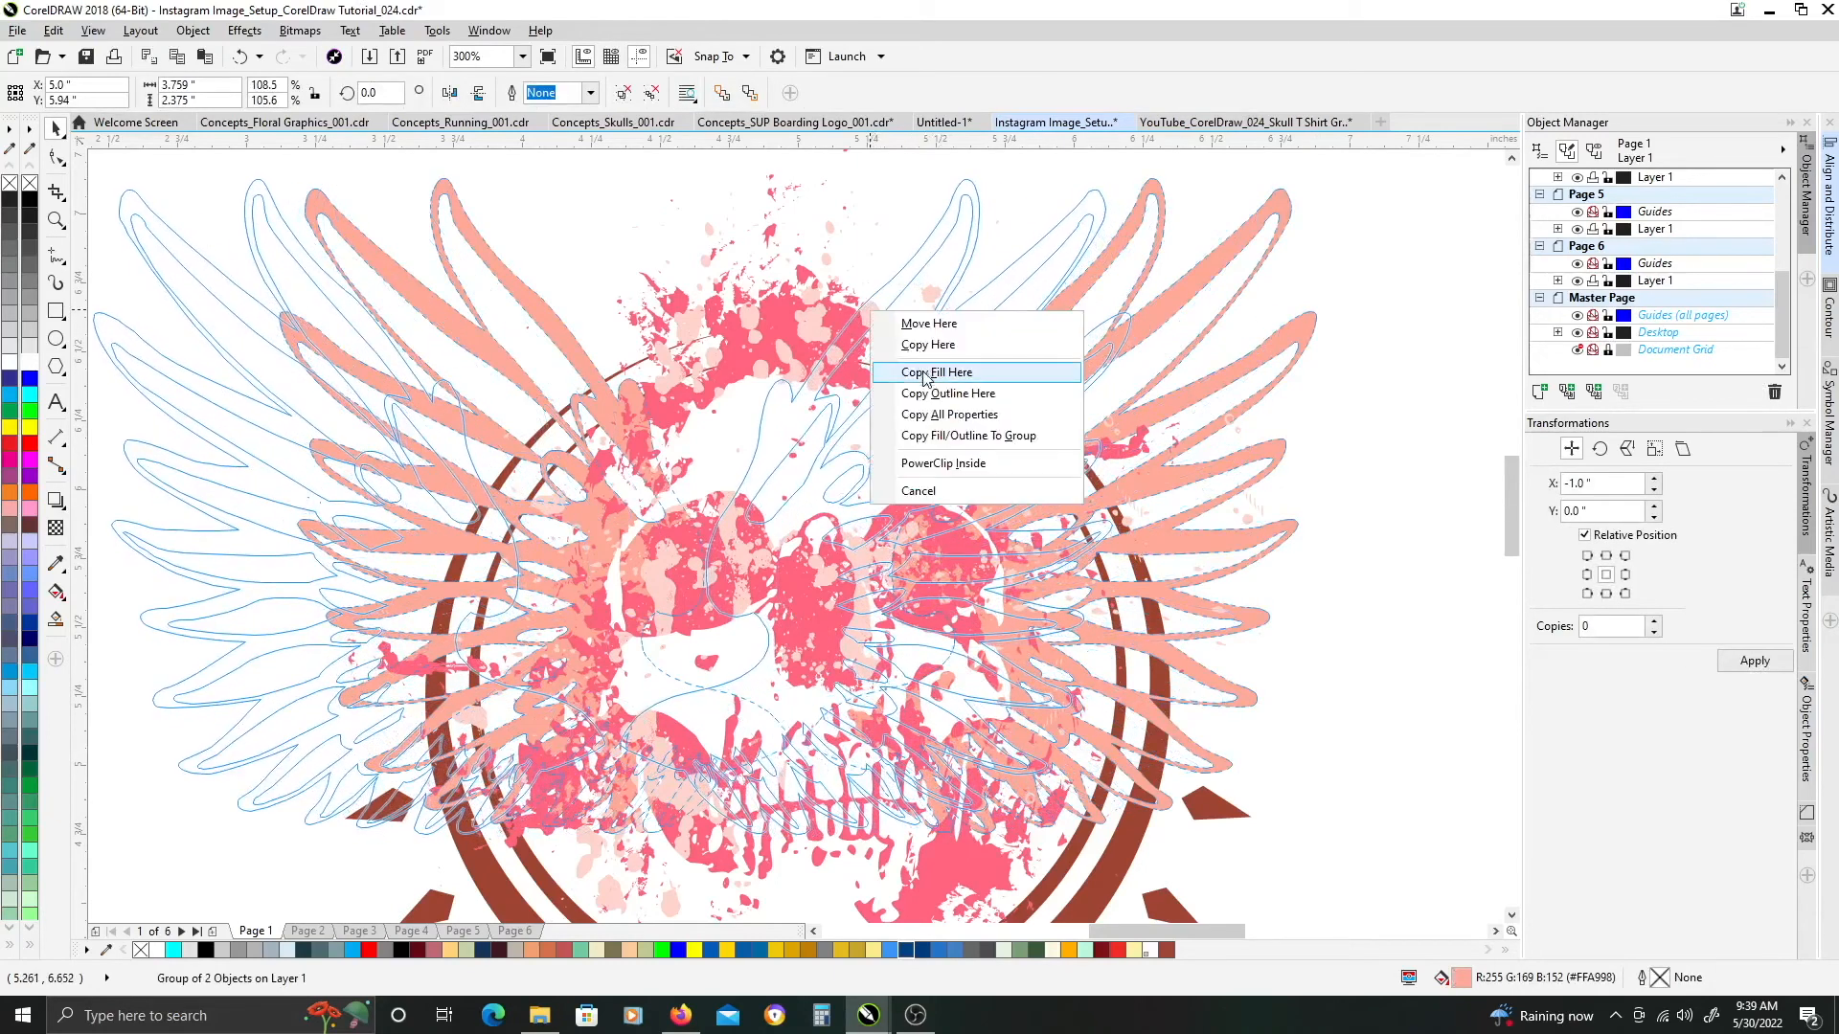
{"action": "left_click", "coordinate": [919, 372]}
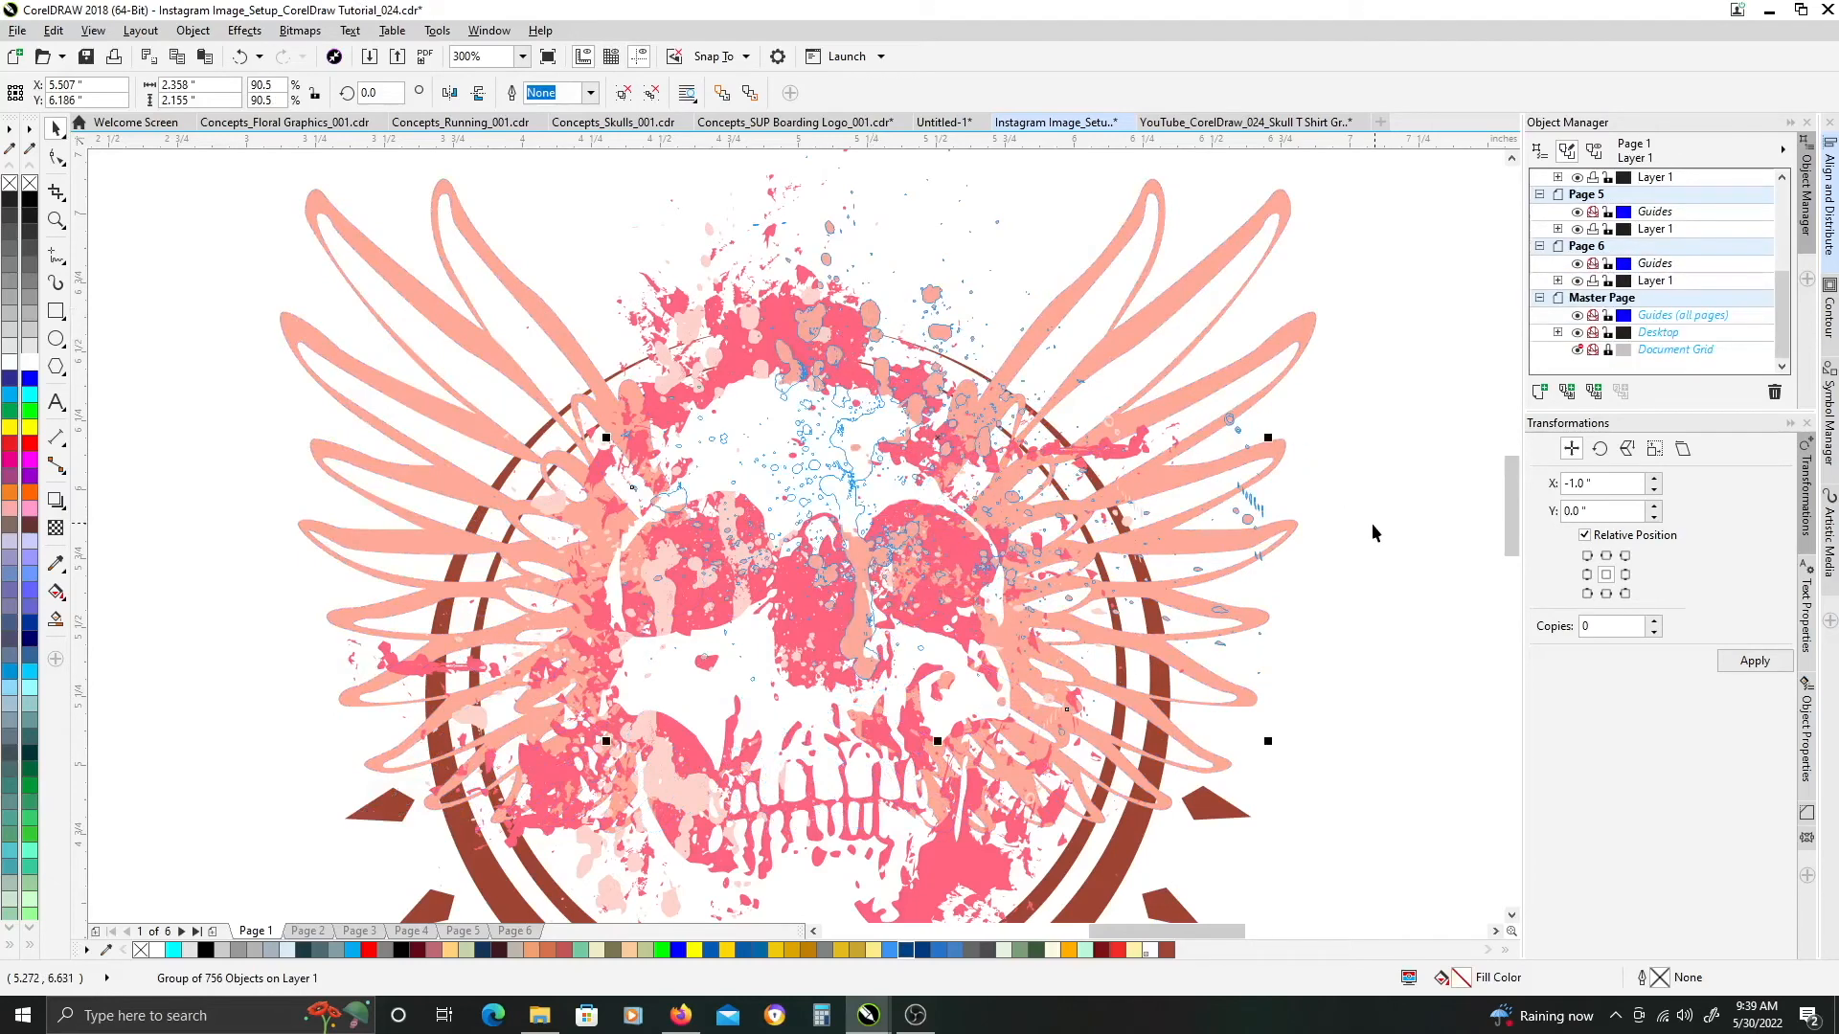
{"action": "left_click", "coordinate": [1315, 526]}
{"action": "scroll", "coordinate": [1314, 525], "scroll_direction": "down", "scroll_amount": 1}
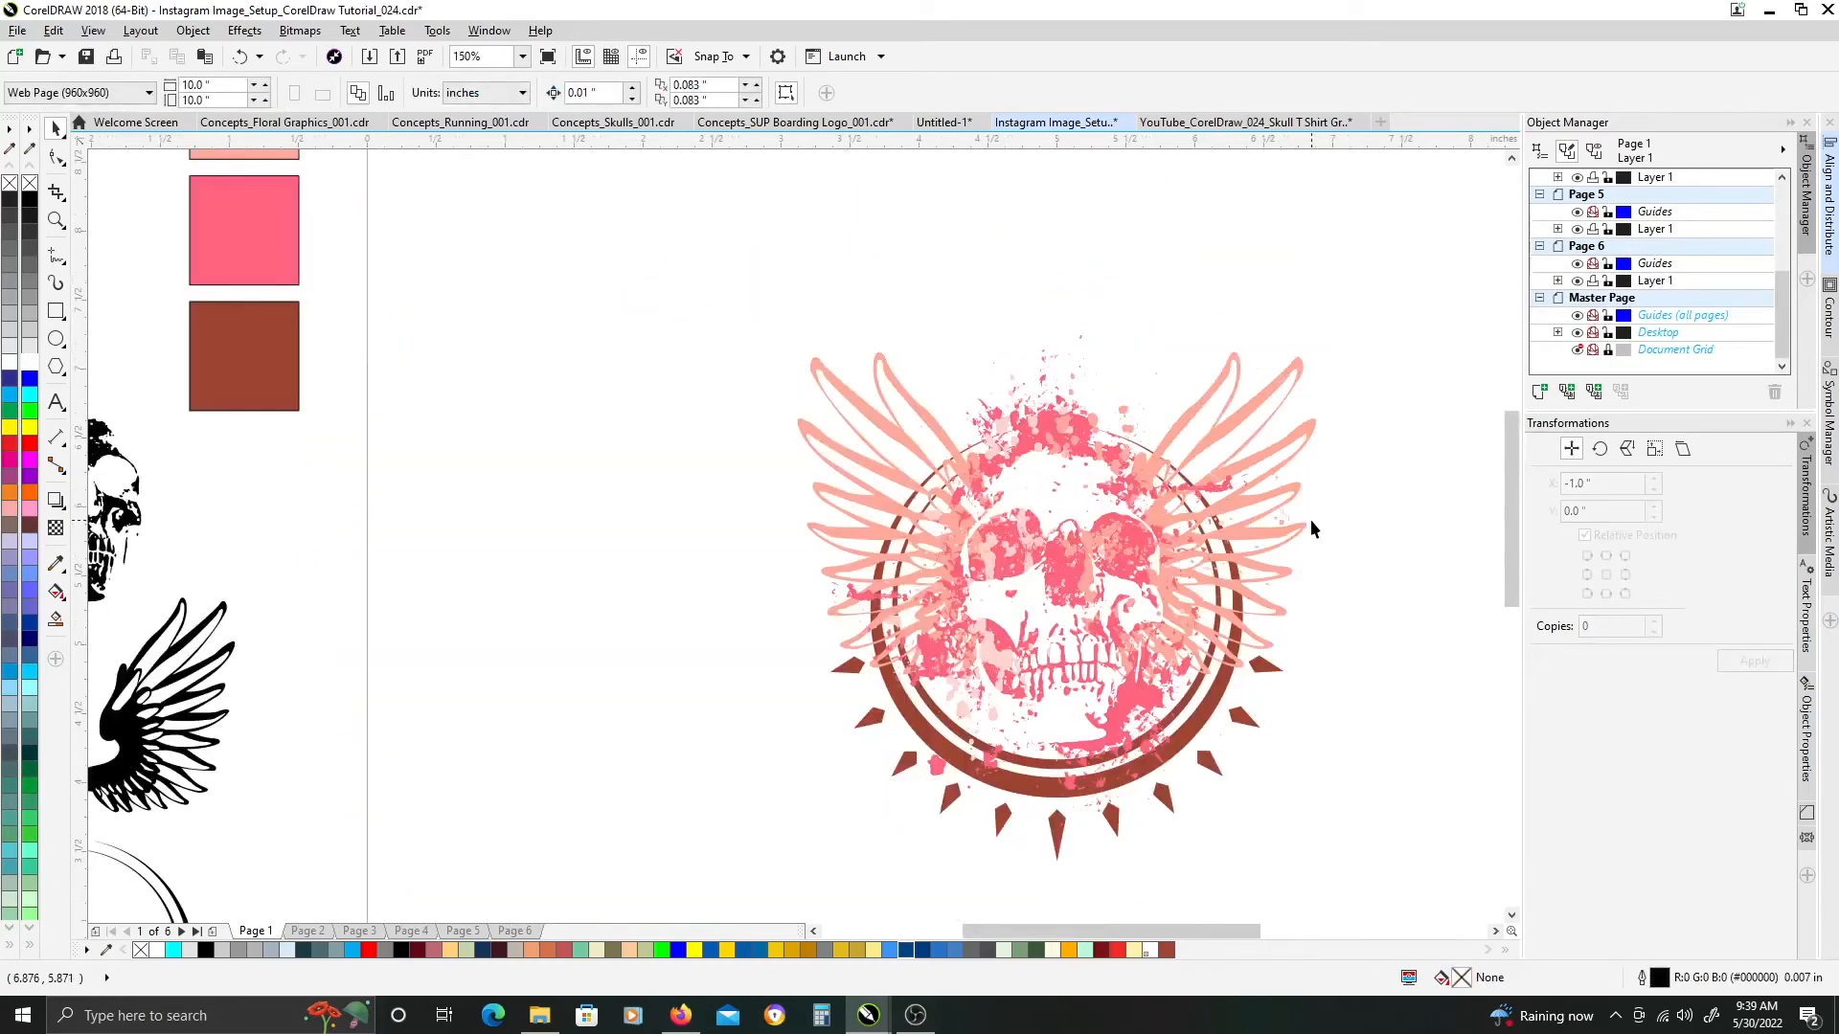
Group all parts of the skull graphic and centre the group on the page at X 5.0, Y 5.0 inches
{"action": "left_click_drag", "start_coordinate": [1374, 471], "coordinate": [1060, 466]}
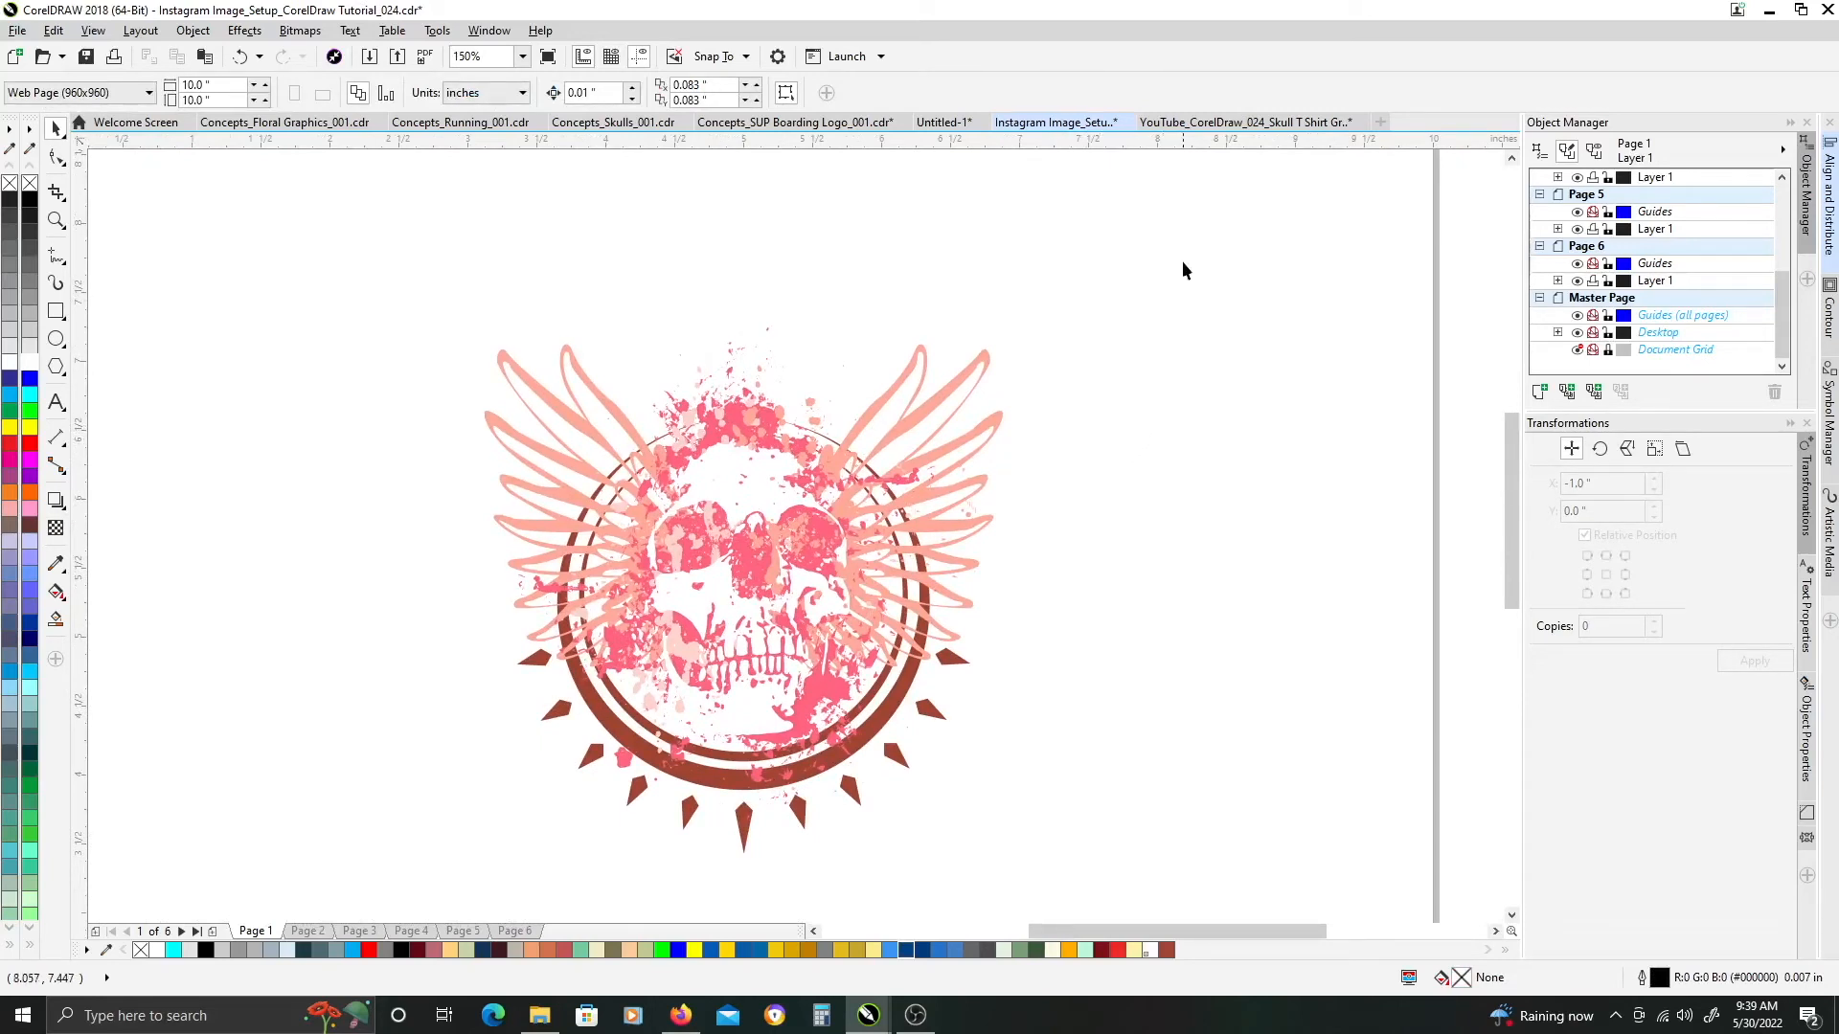
{"action": "left_click_drag", "start_coordinate": [387, 889], "coordinate": [372, 904]}
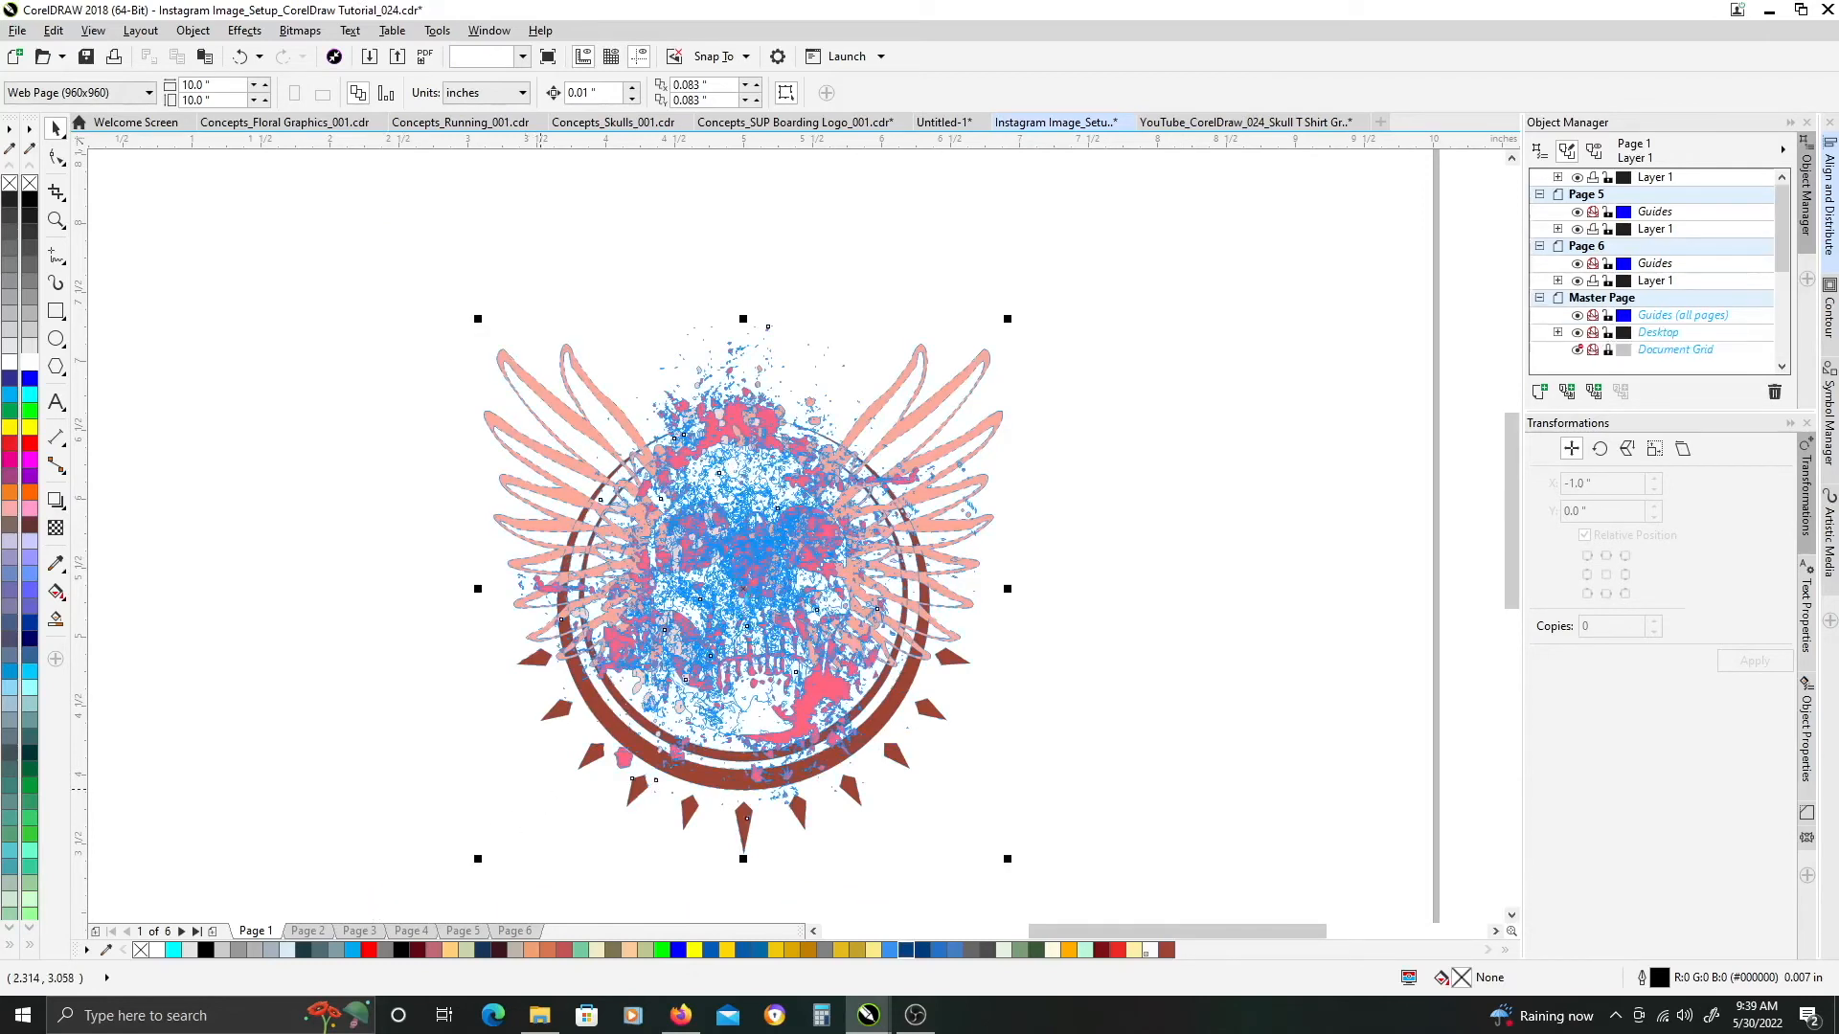
{"action": "scroll", "coordinate": [769, 634], "scroll_direction": "down", "scroll_amount": 2}
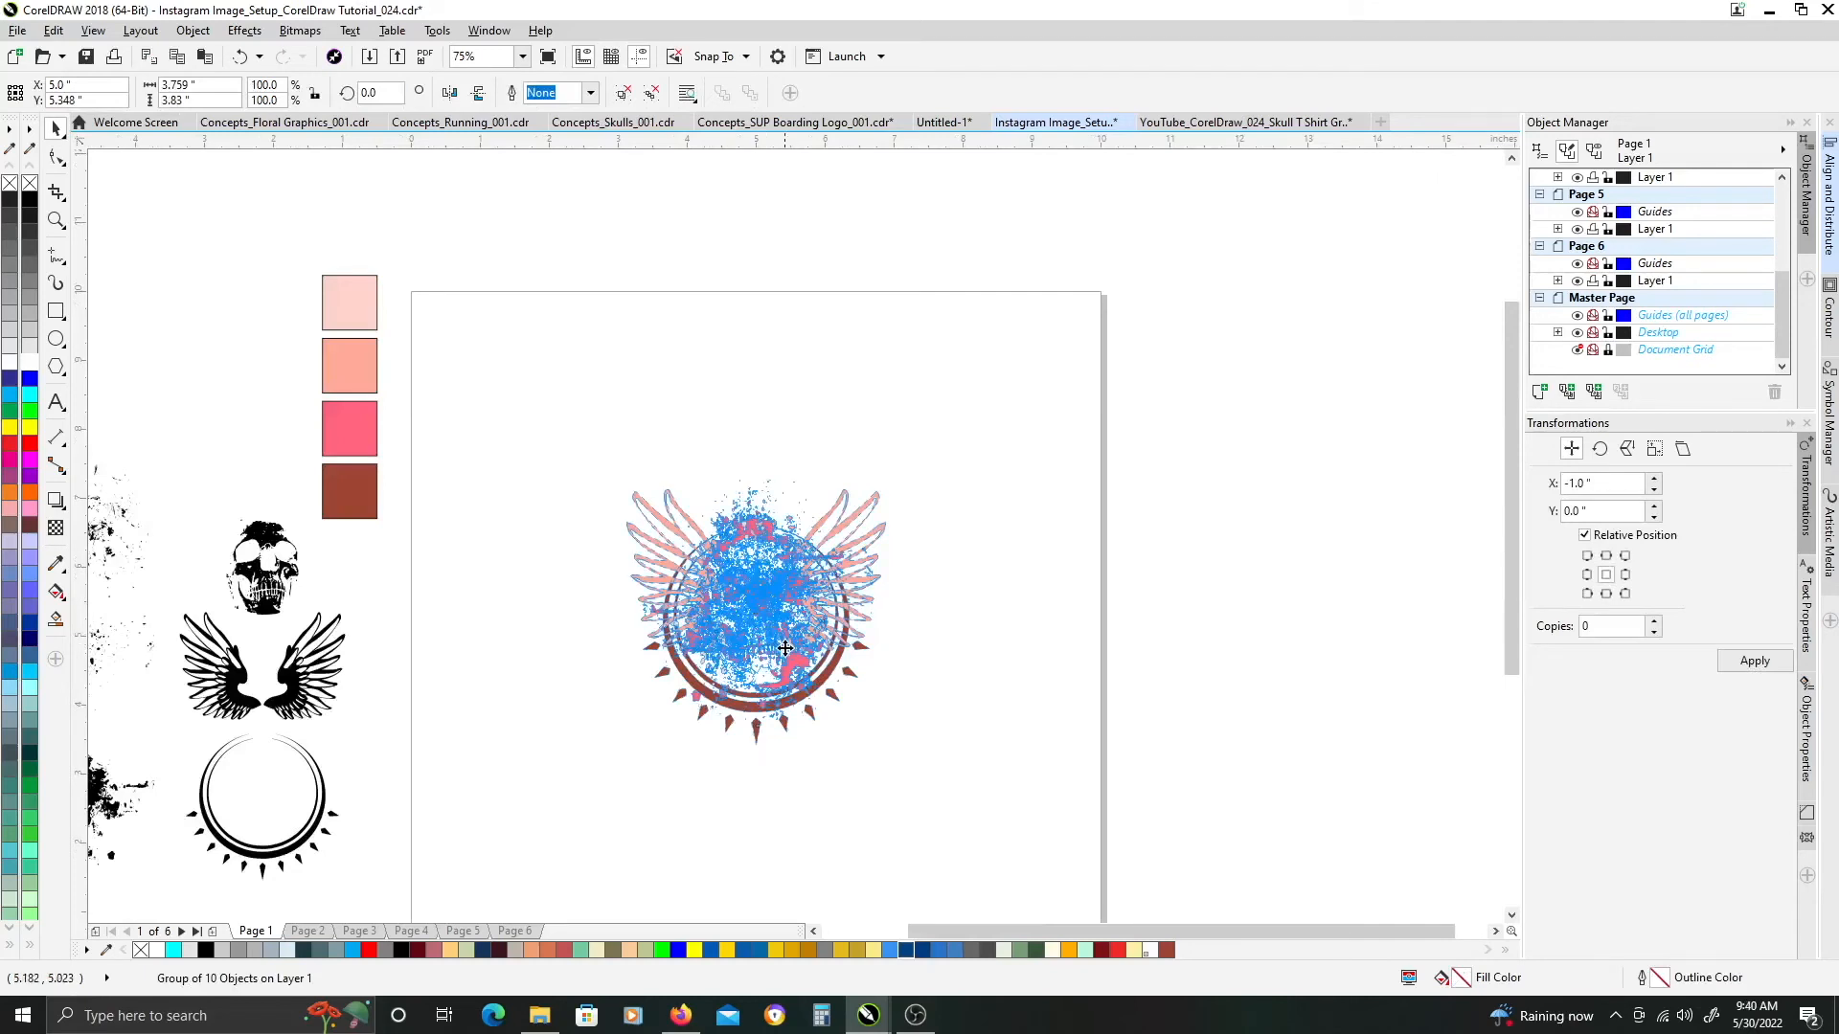
{"action": "left_click_drag", "start_coordinate": [785, 648], "coordinate": [785, 672]}
{"action": "left_click_drag", "start_coordinate": [925, 708], "coordinate": [1009, 535]}
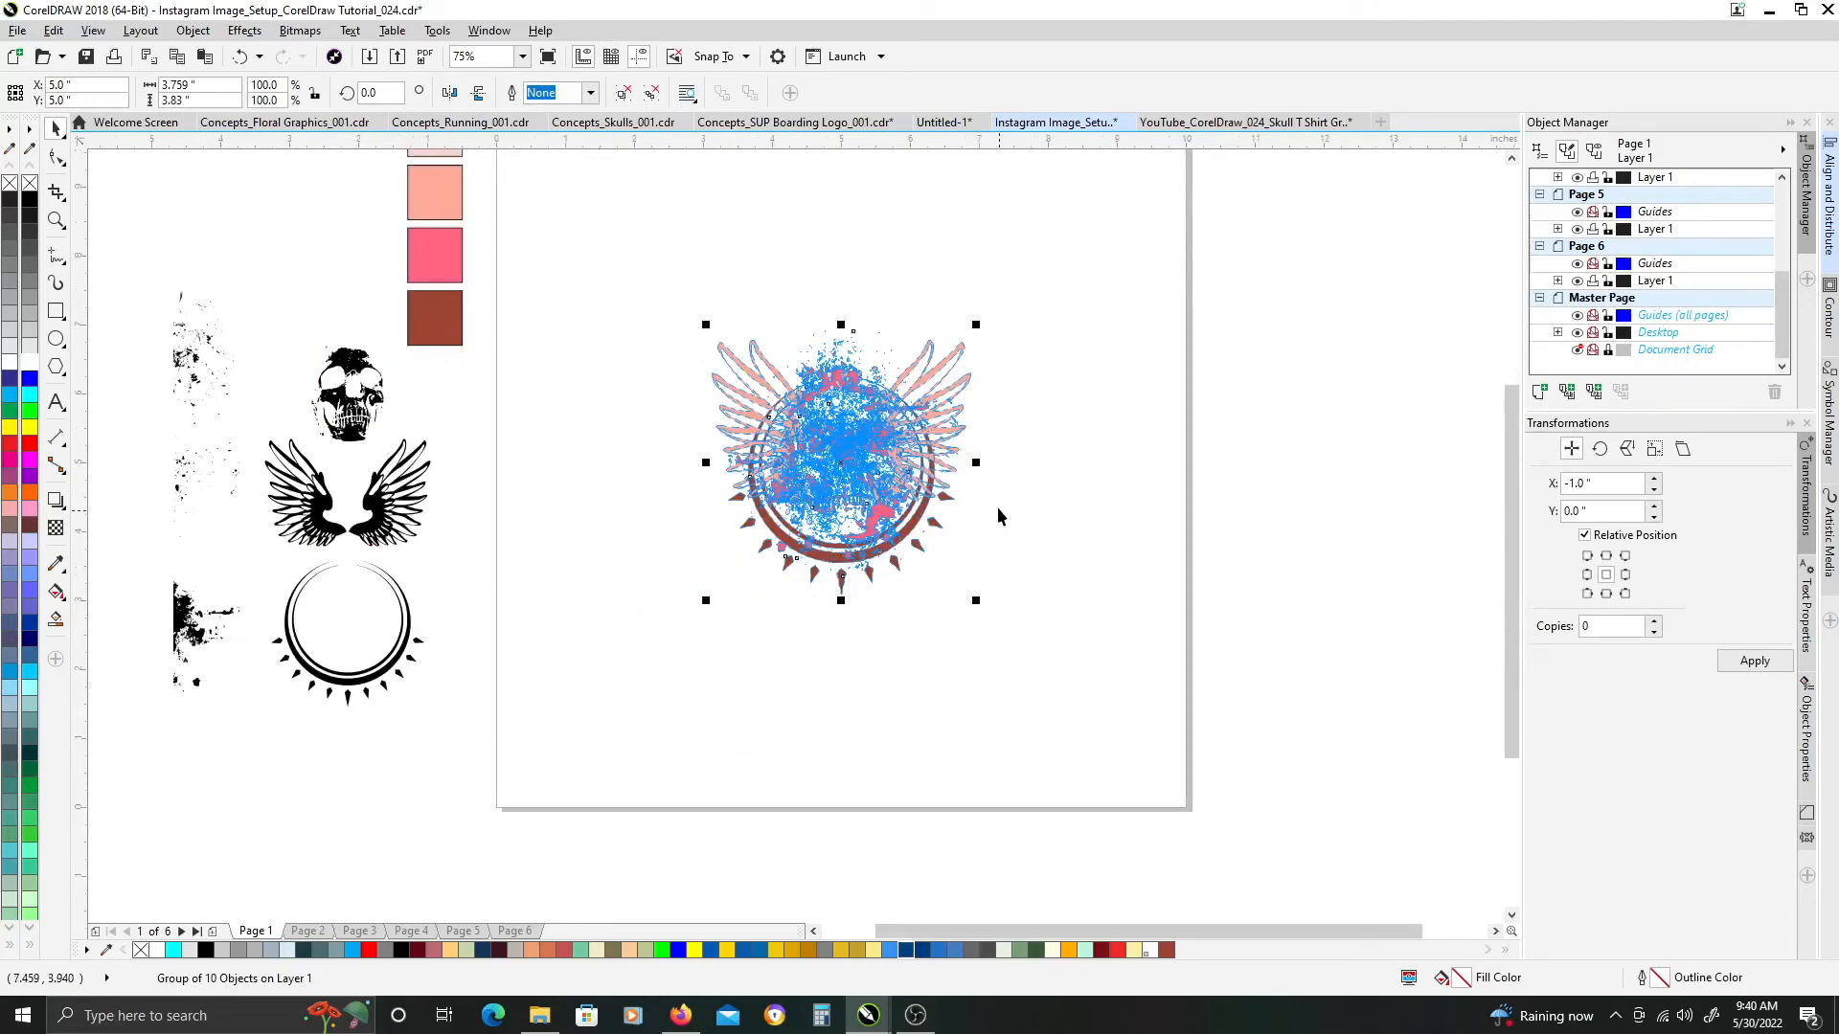
Enlarge the grouped skull graphic proportionally about its centre to 173%, about 6.5 by 6.6 inches, and deselect it
{"action": "left_click_drag", "start_coordinate": [1003, 415], "coordinate": [966, 490]}
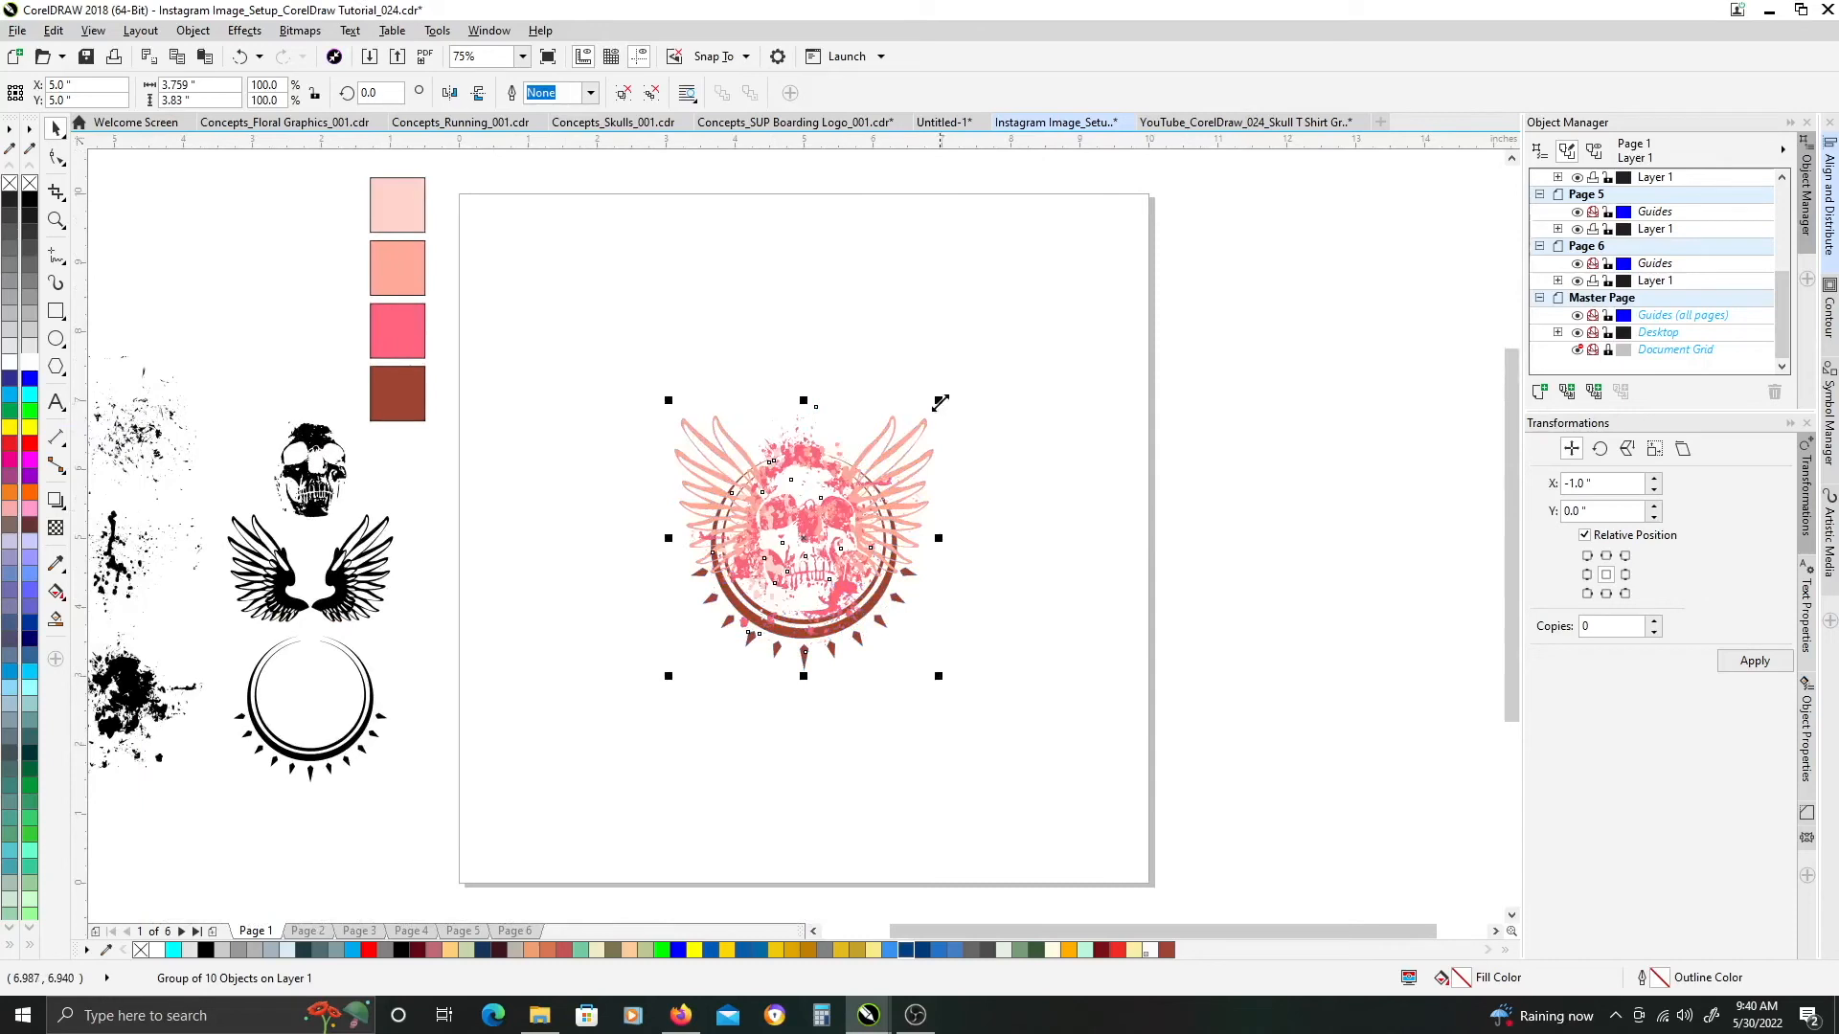
{"action": "left_click_drag", "start_coordinate": [939, 400], "coordinate": [1034, 284]}
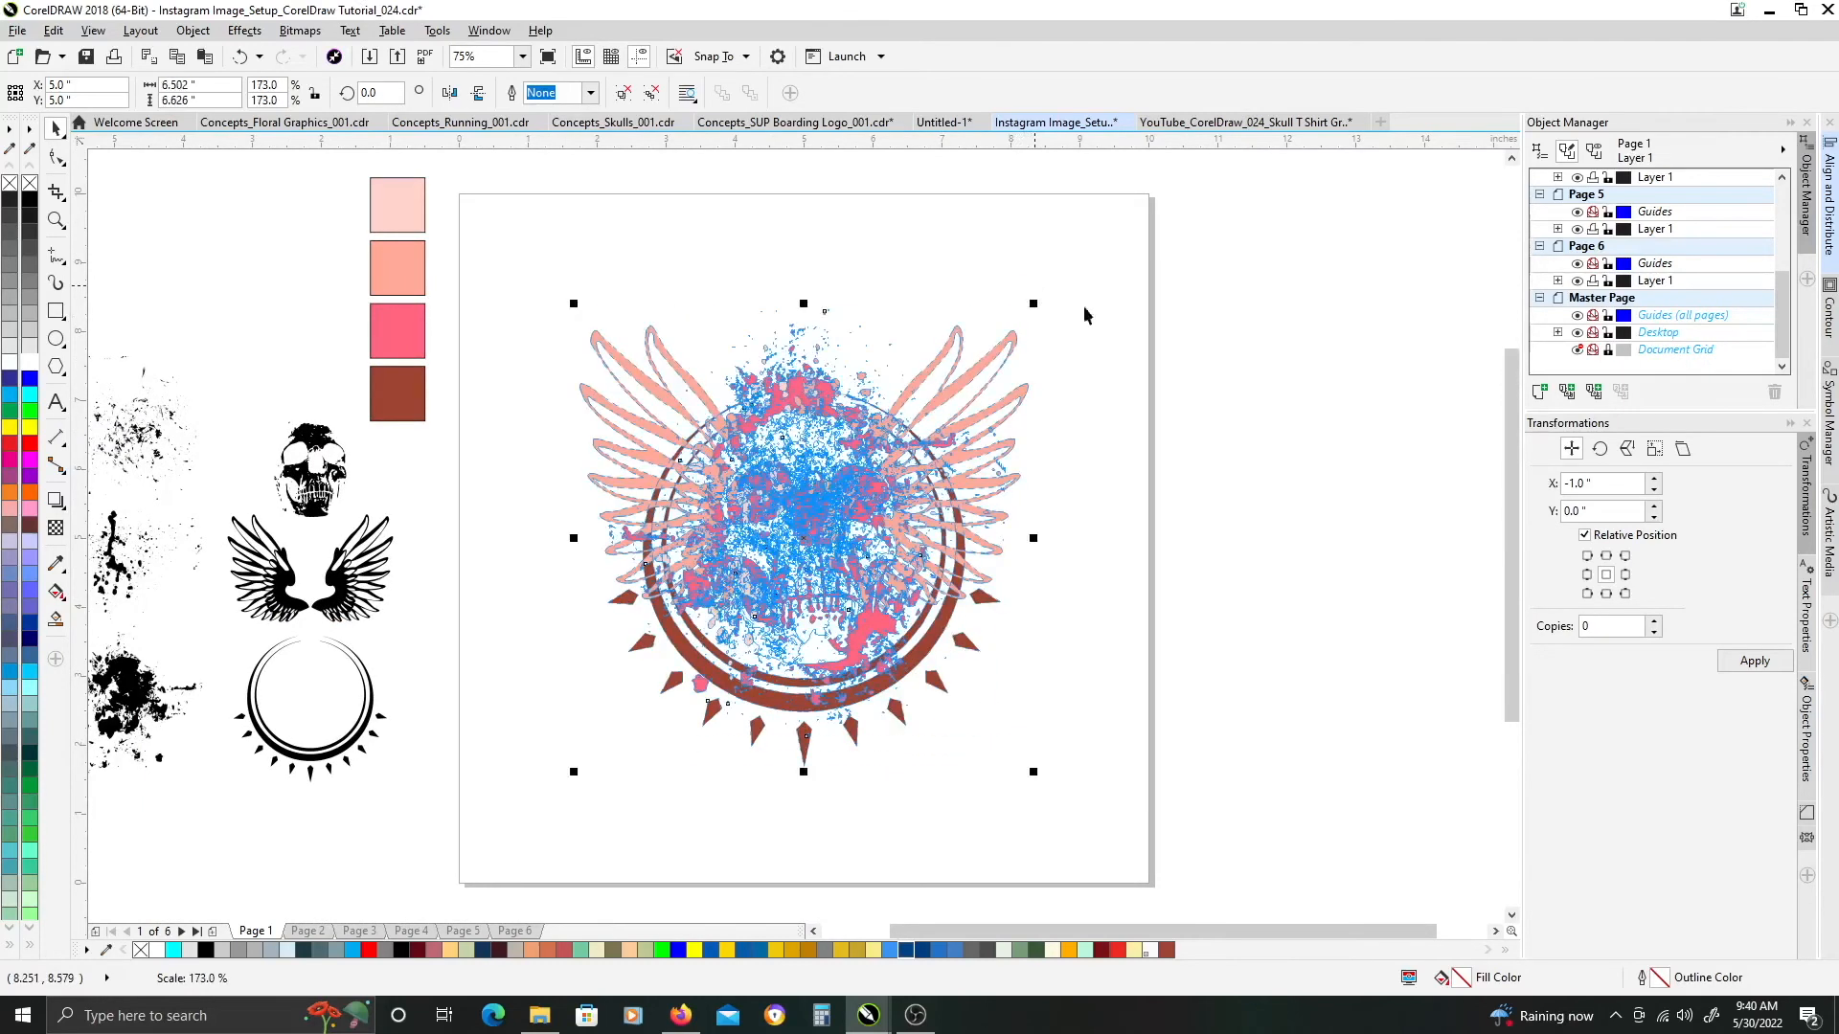
{"action": "left_click", "coordinate": [1273, 394]}
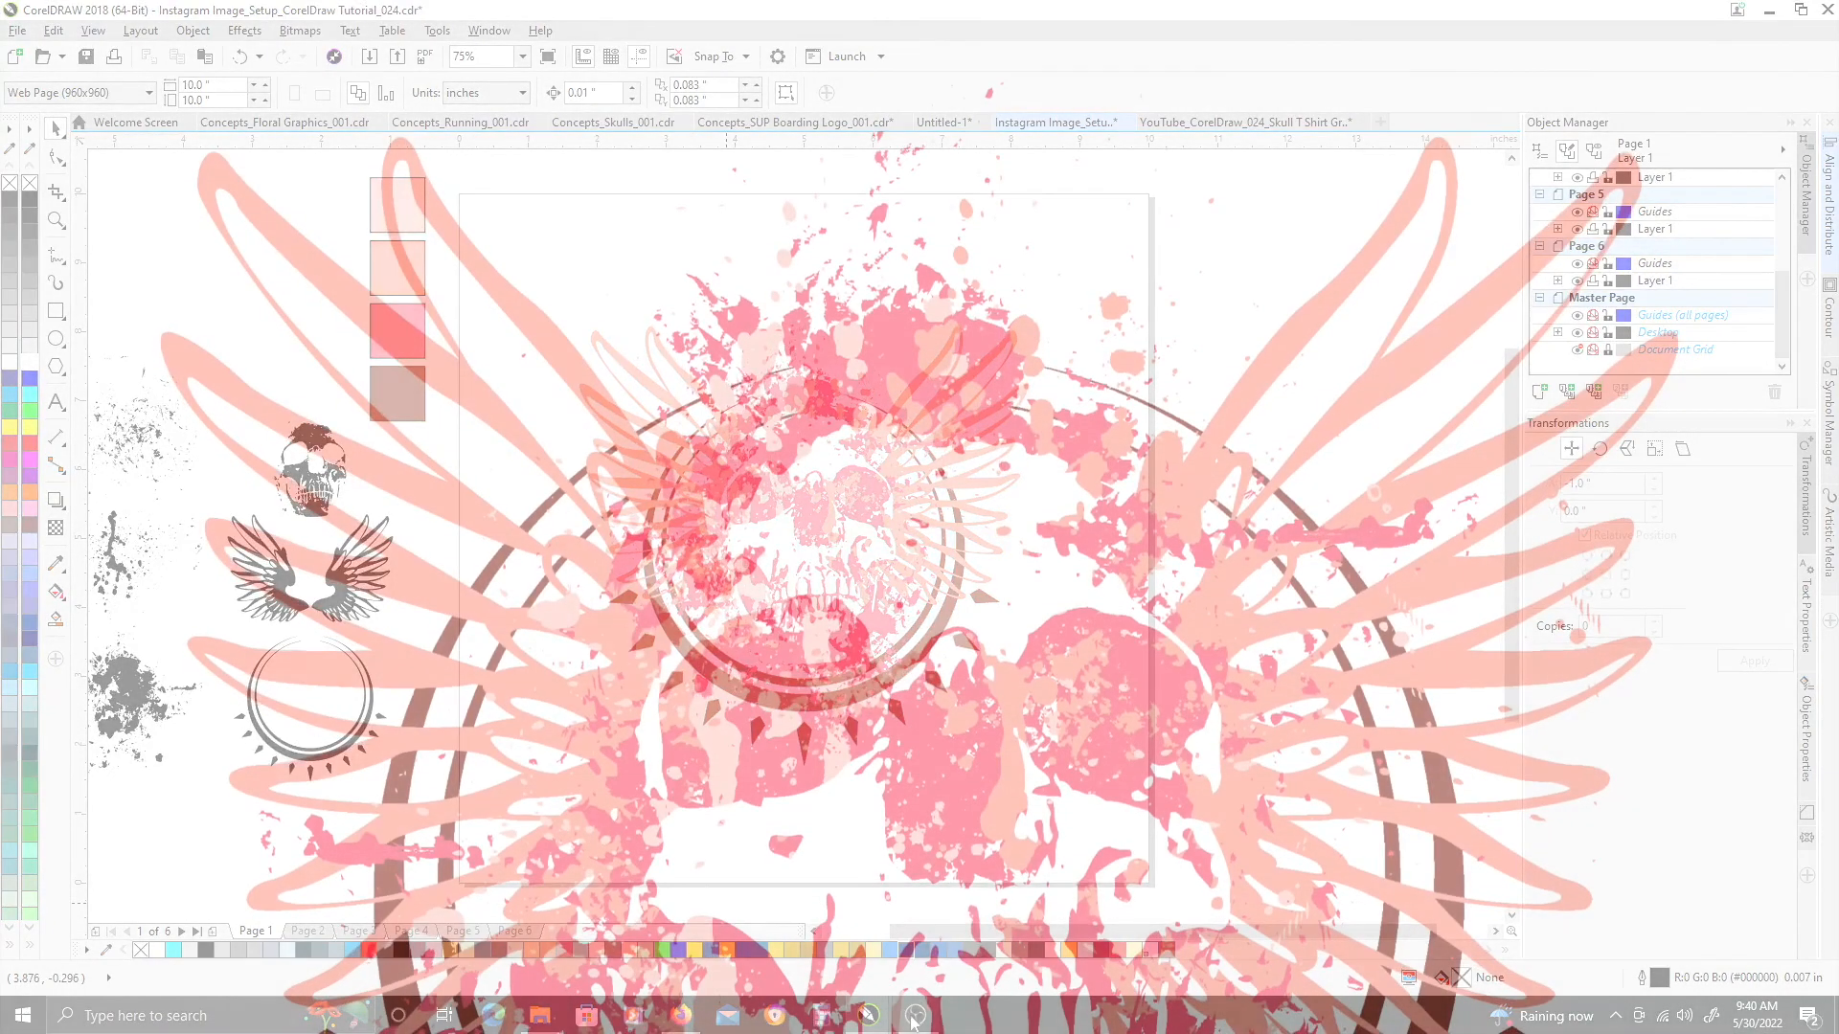
{"action": "left_click", "coordinate": [913, 1014]}
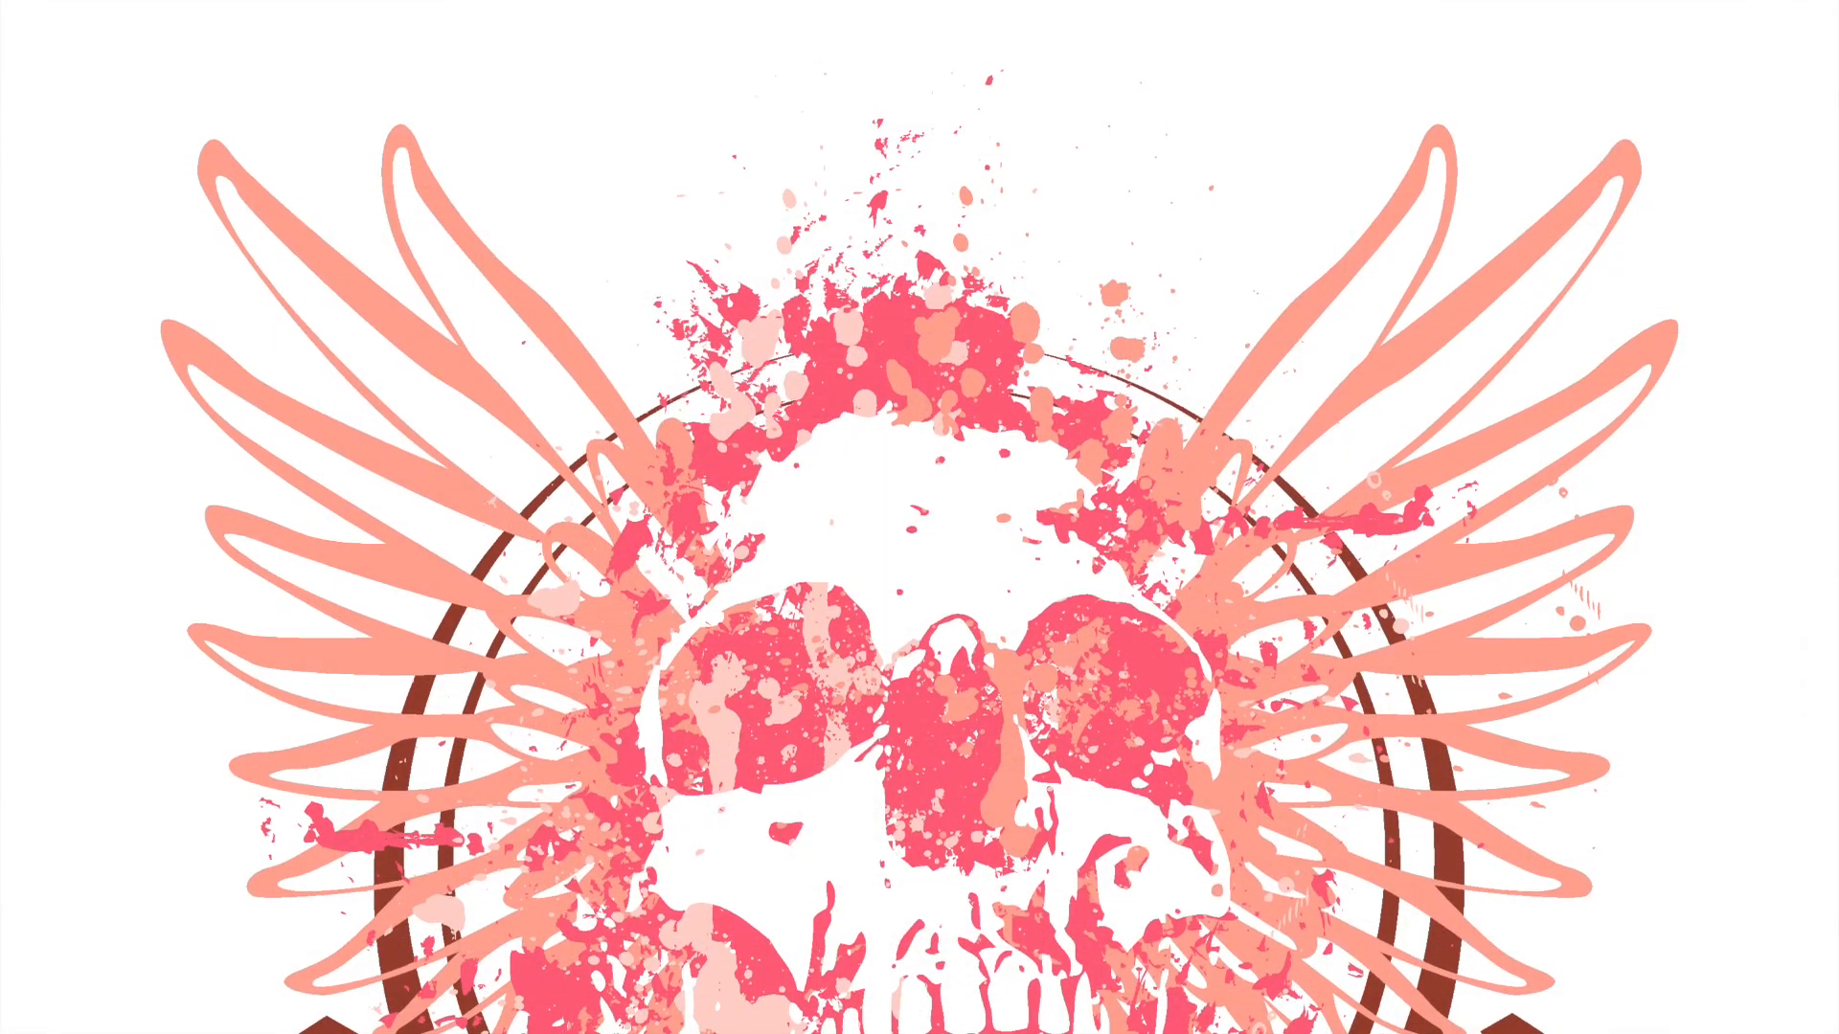